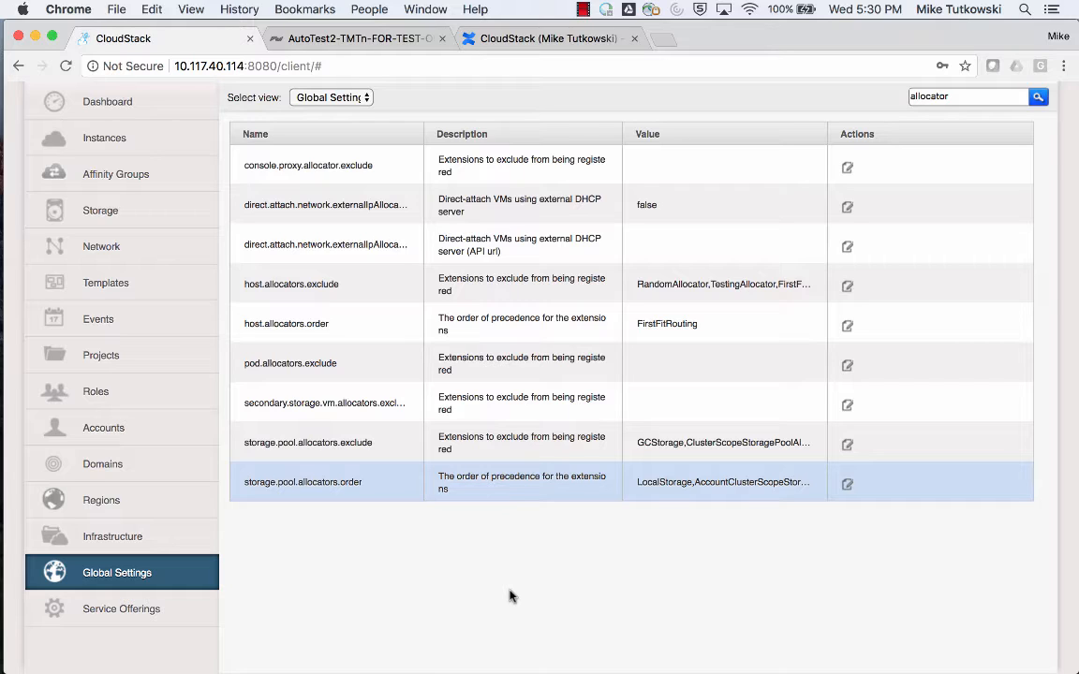
Examine the values of storage.pool.allocators.order and storage.pool.allocators.exclude in the allocator global settings.
double_click(925, 96)
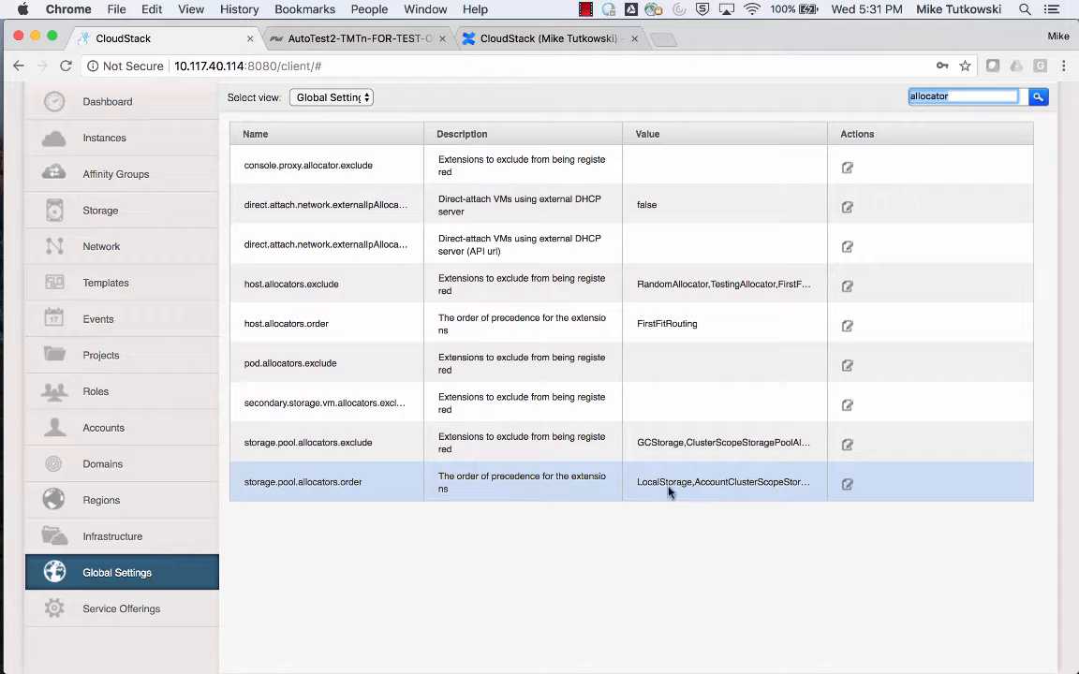
click(694, 488)
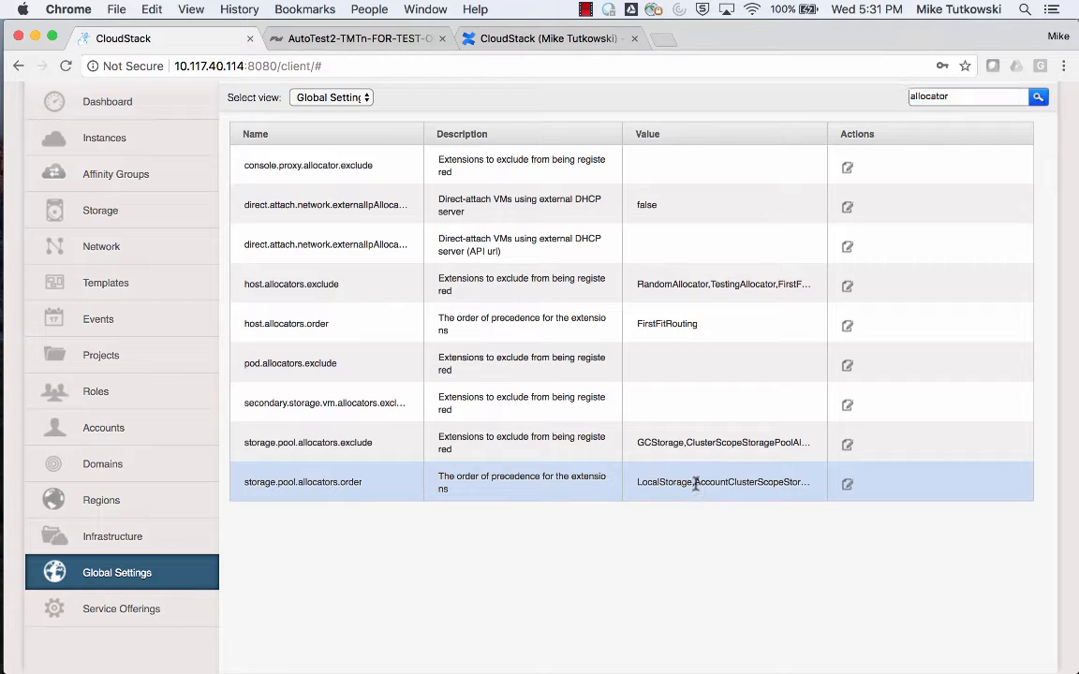
drag(704, 484, 790, 482)
click(688, 443)
drag(689, 444, 784, 442)
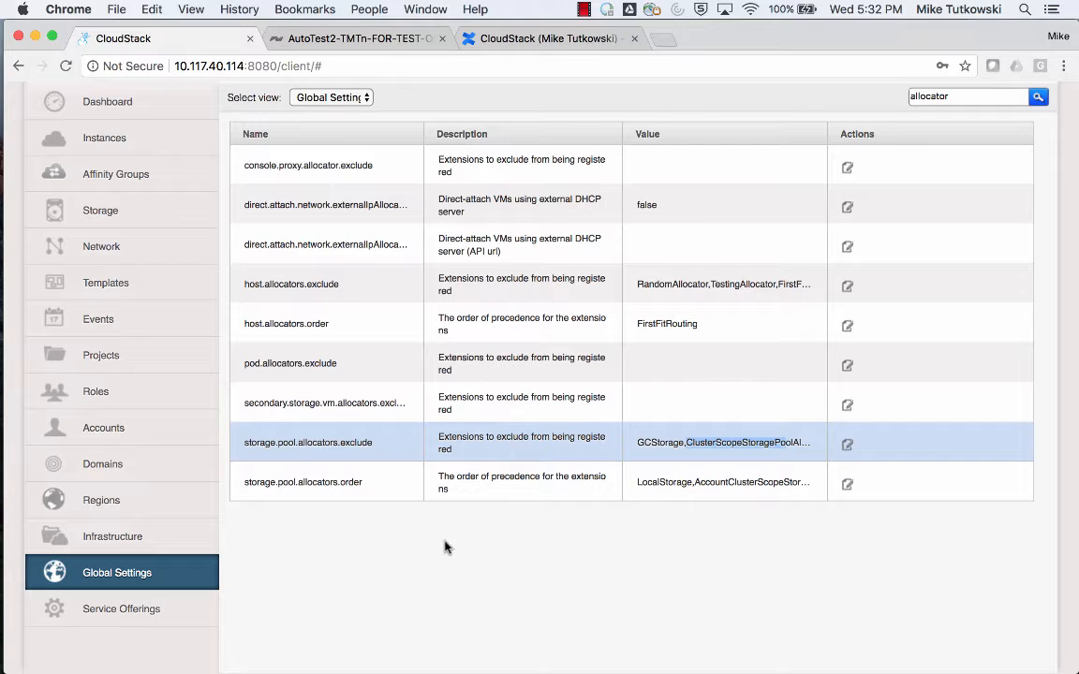
click(431, 496)
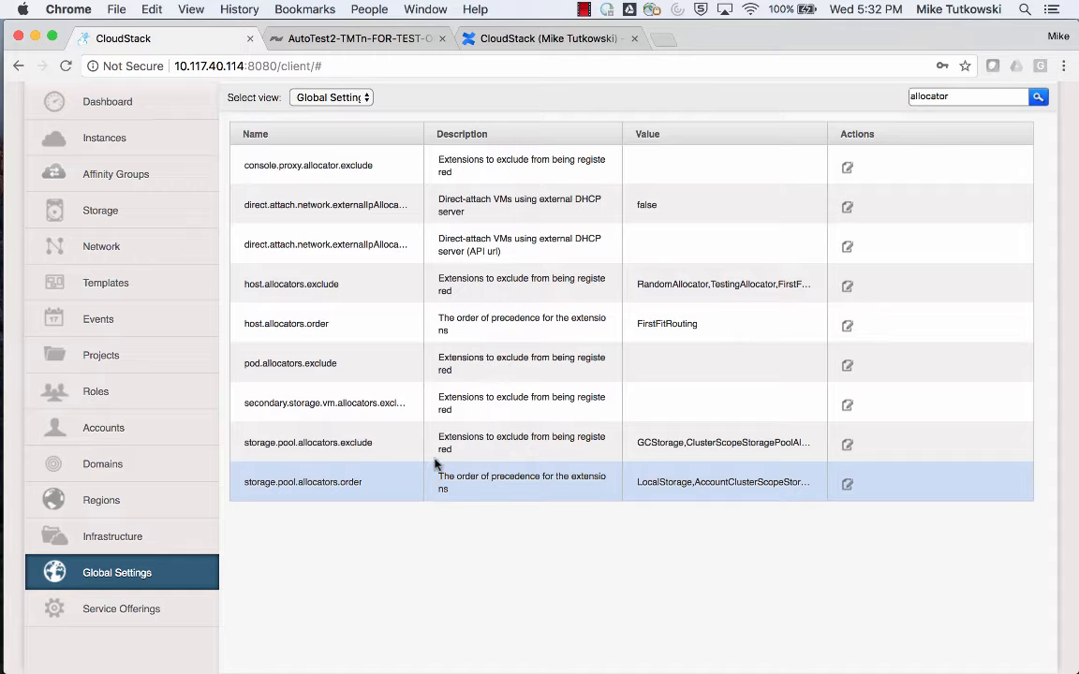
click(436, 454)
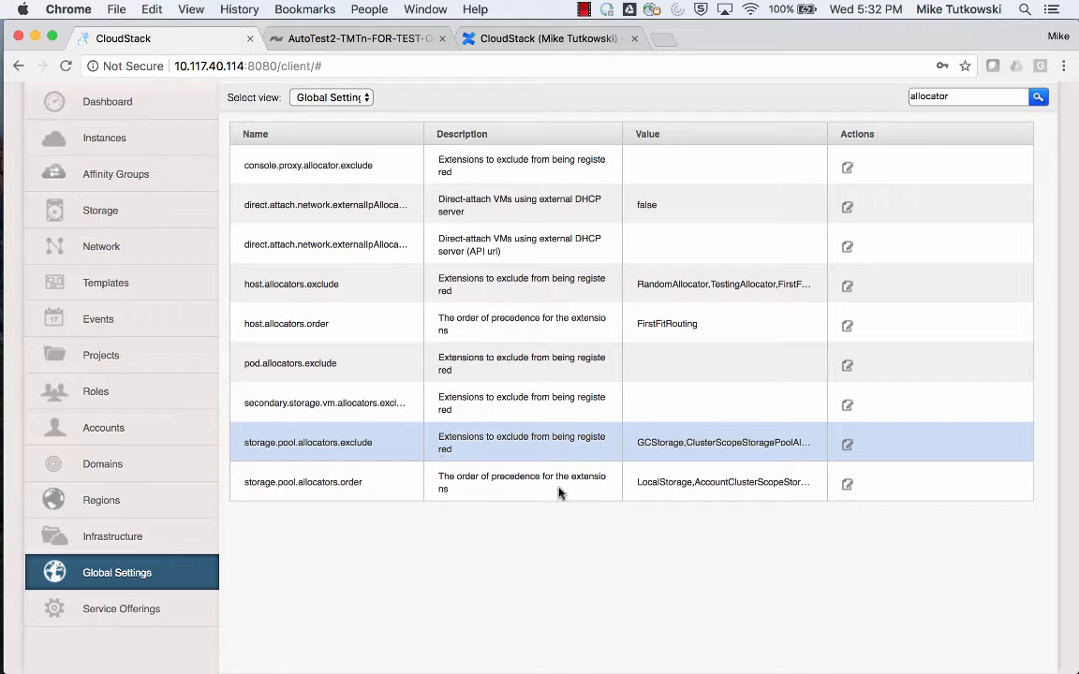
click(633, 488)
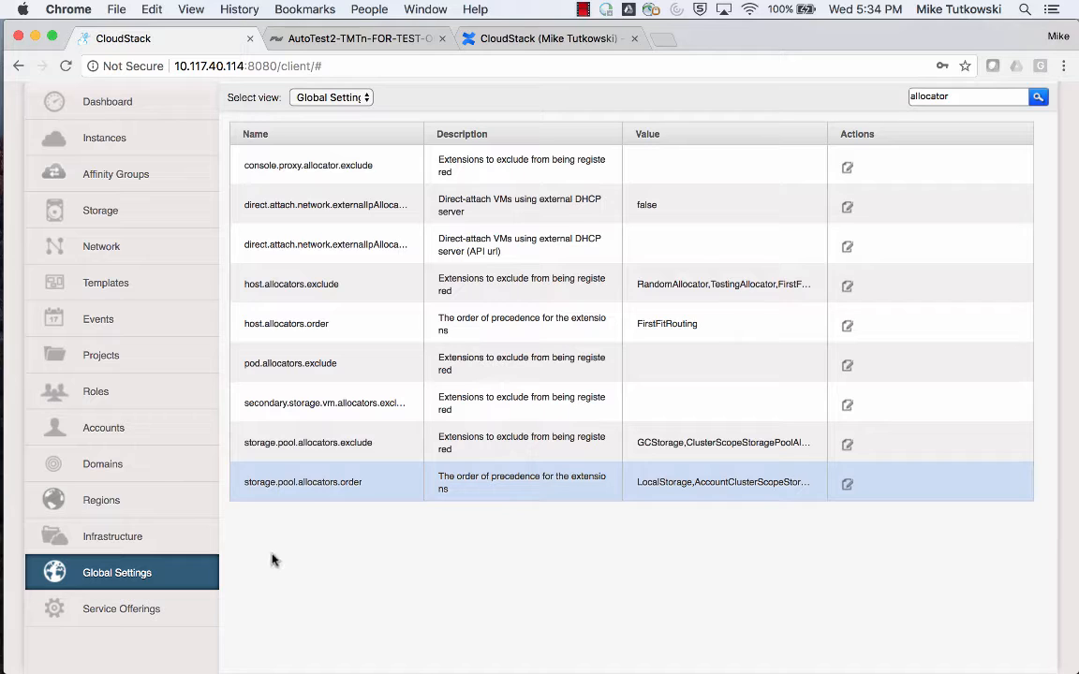
Review the system VMs and virtual routers of the infrastructure, and return to the infrastructure overview.
click(214, 547)
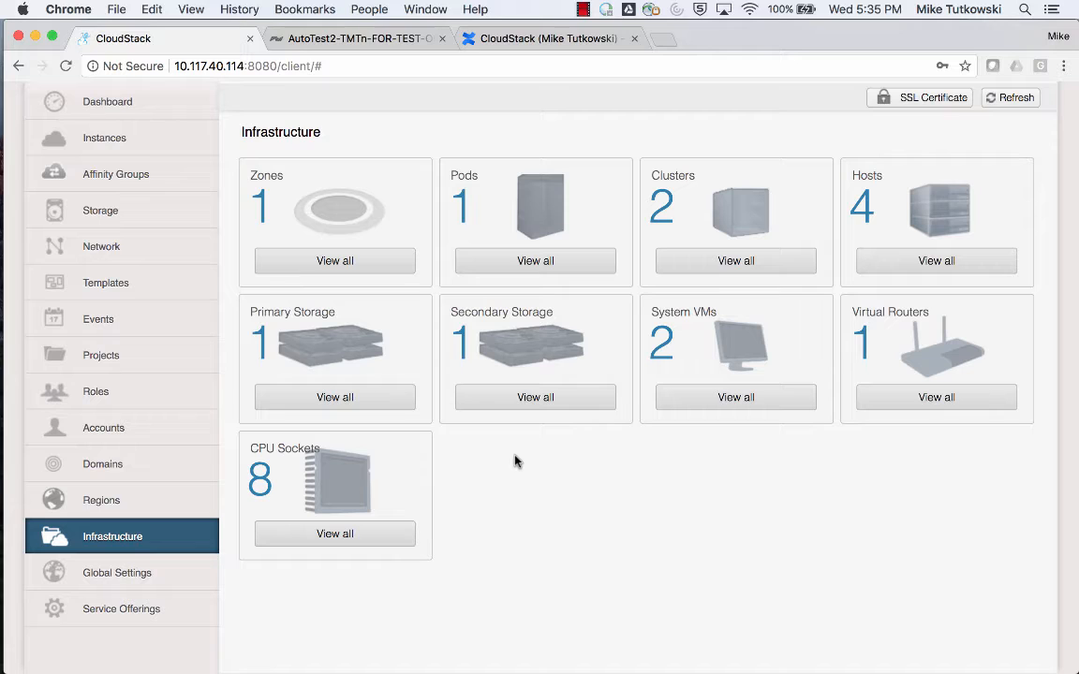
click(746, 410)
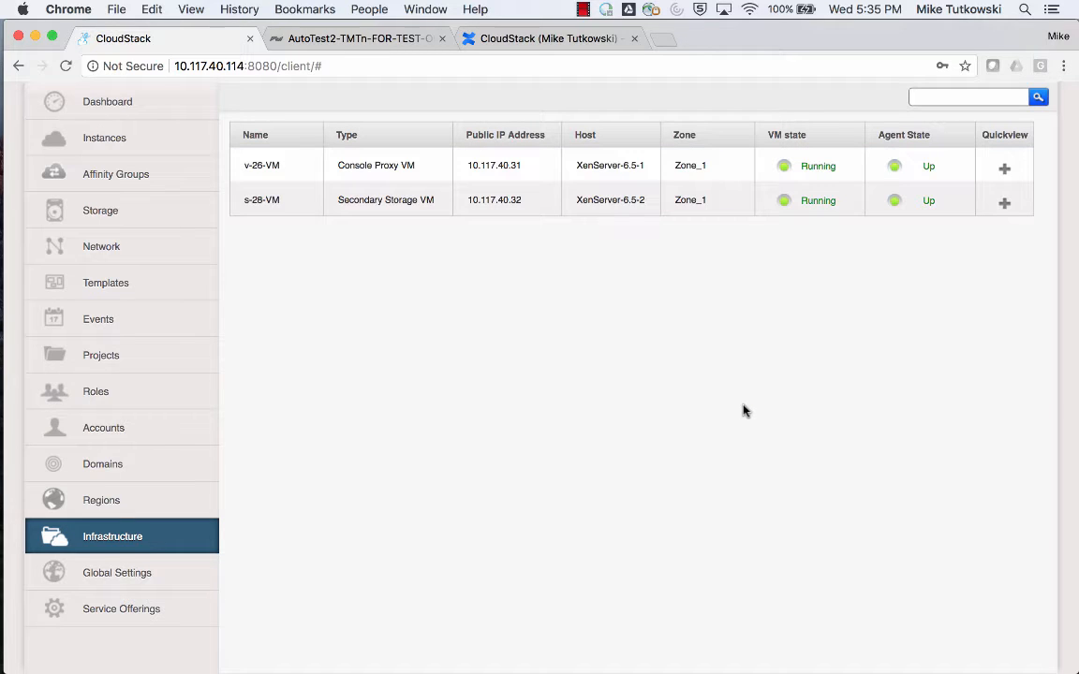
click(210, 540)
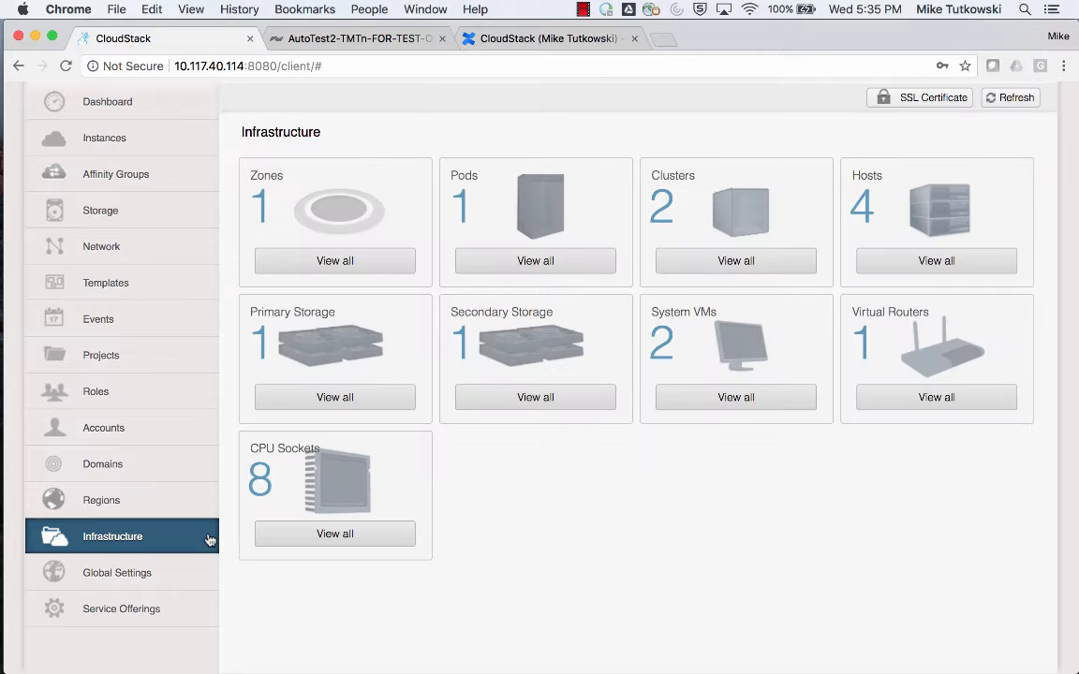
click(893, 406)
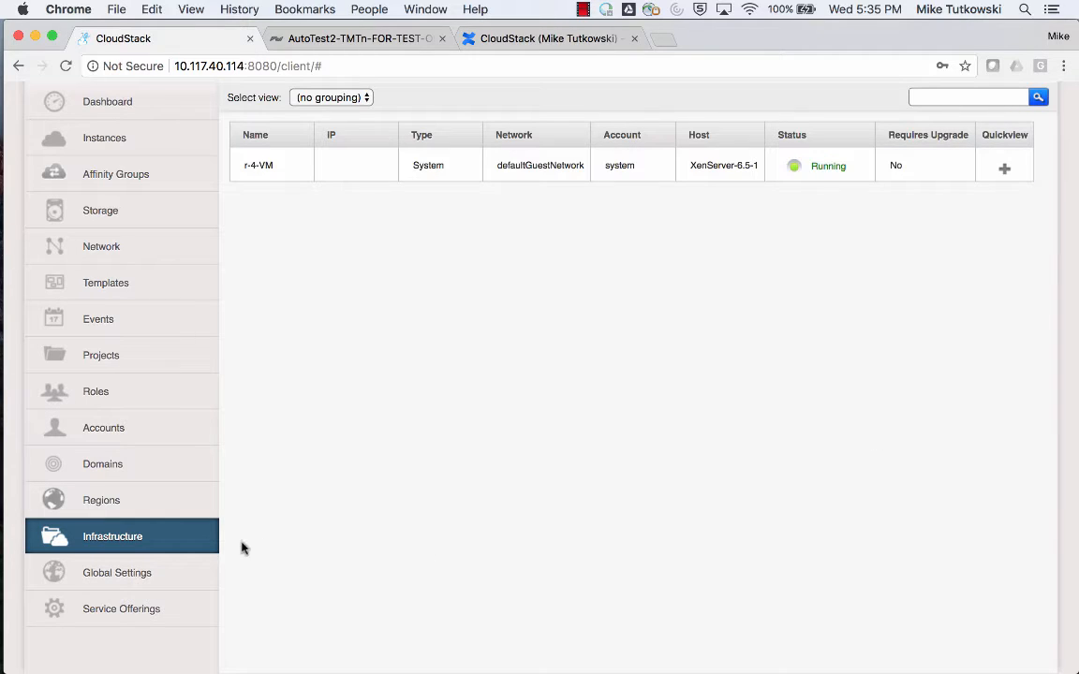
click(216, 547)
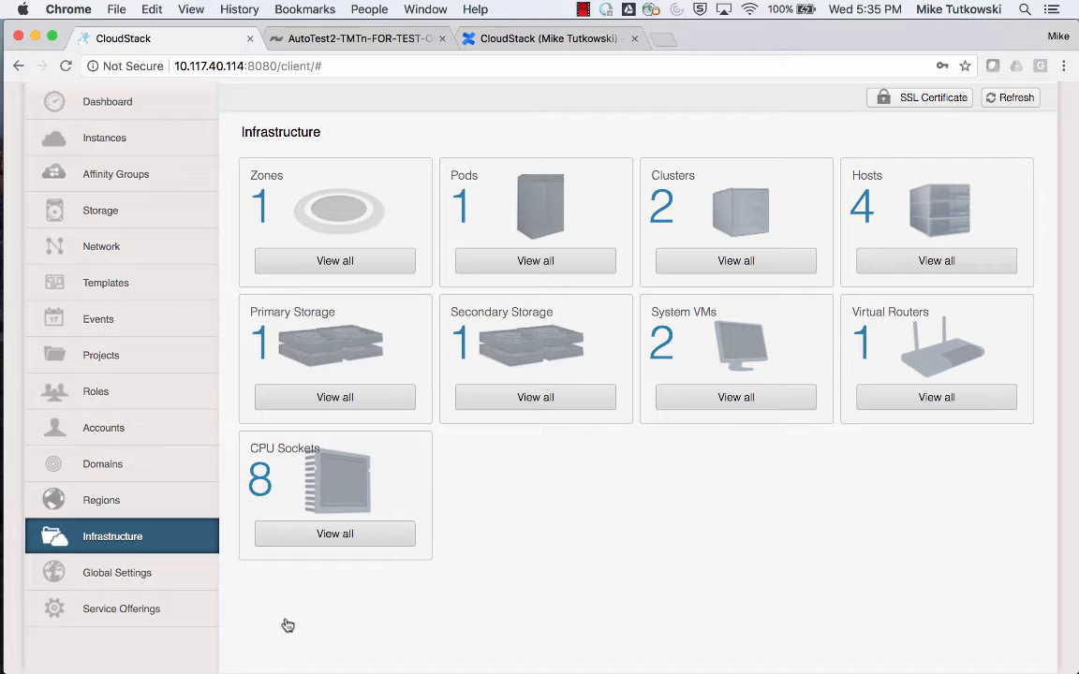
Switch to the vSphere Client in VirtualBox and inspect both hosts' storage adapters in cluster C1 and the datastores inventory.
mouse_move(3, 599)
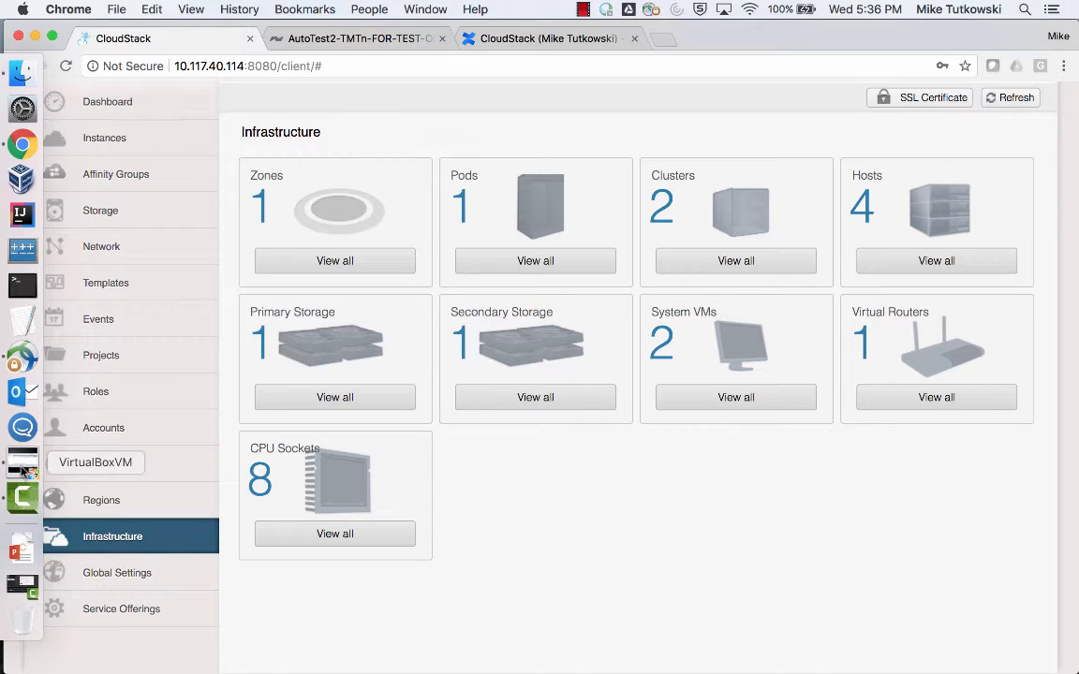
click(24, 466)
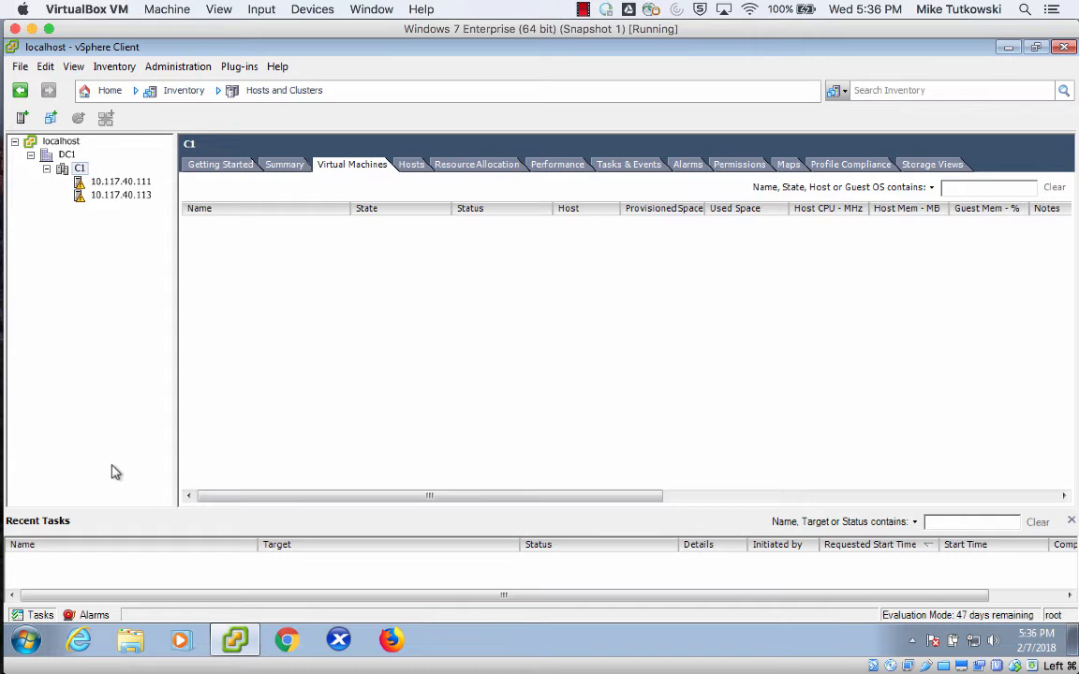
click(127, 181)
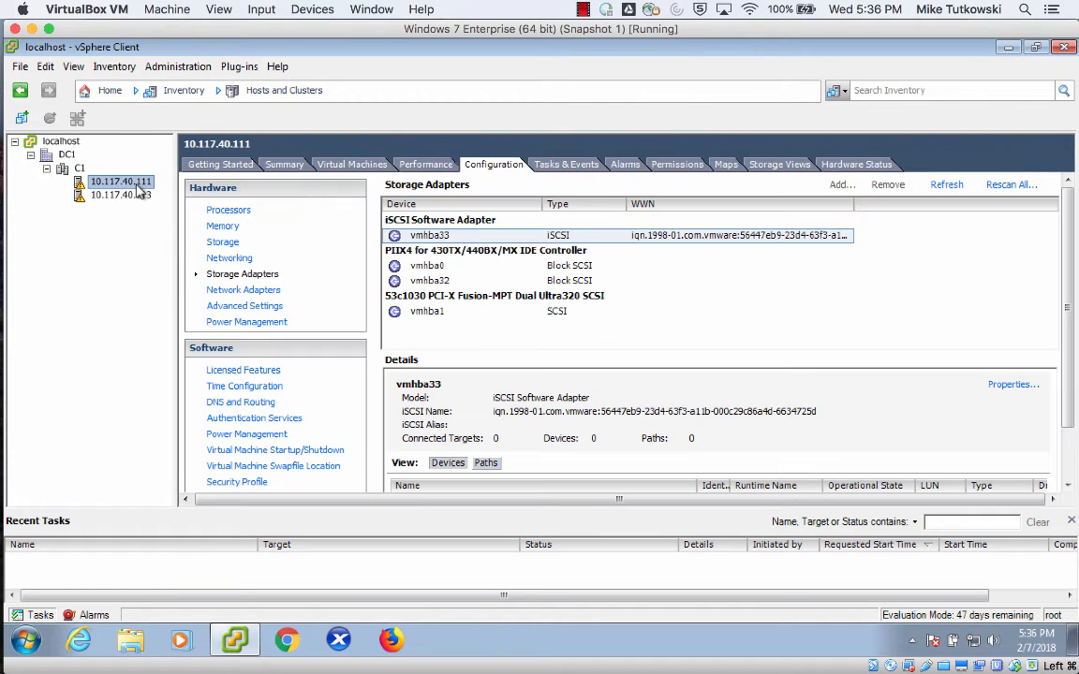
click(139, 196)
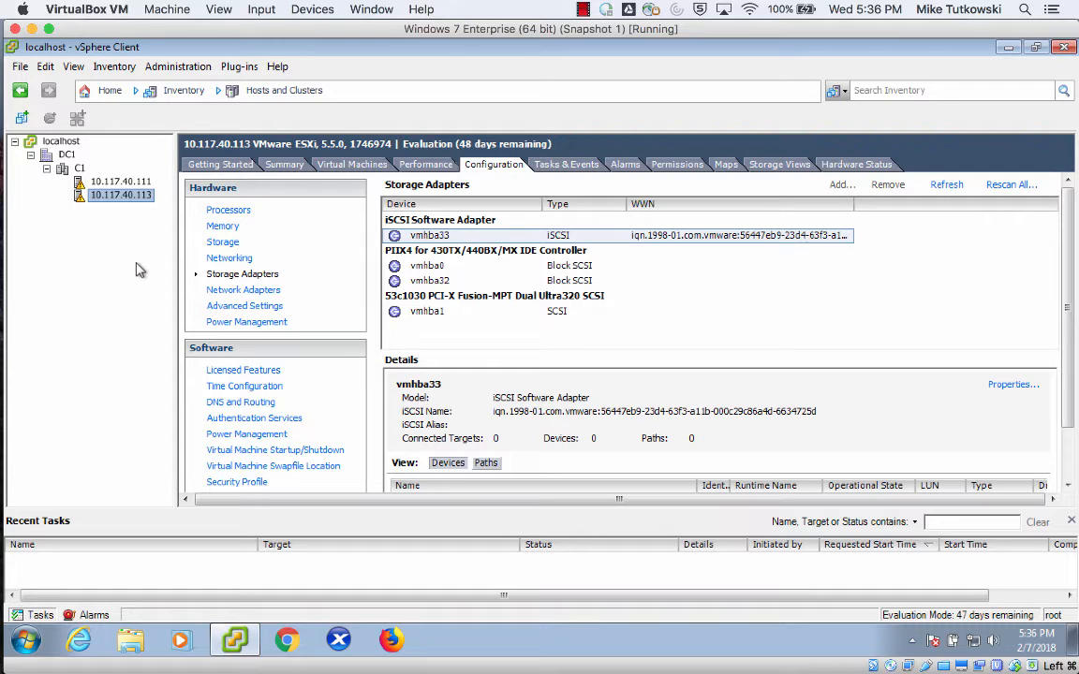
click(270, 91)
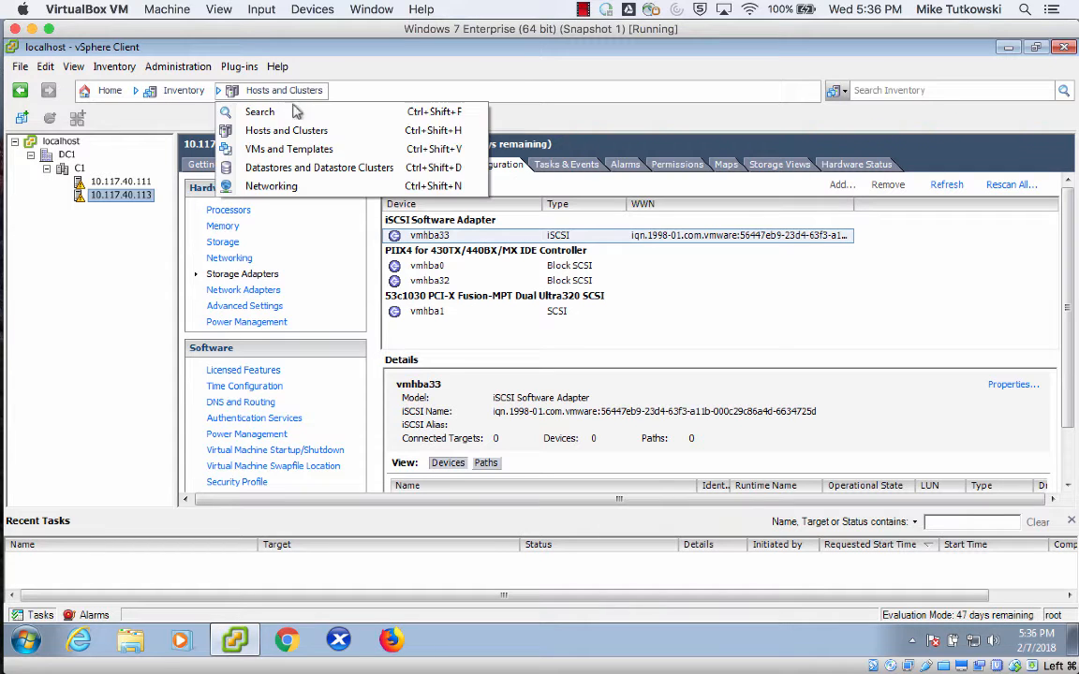
click(303, 170)
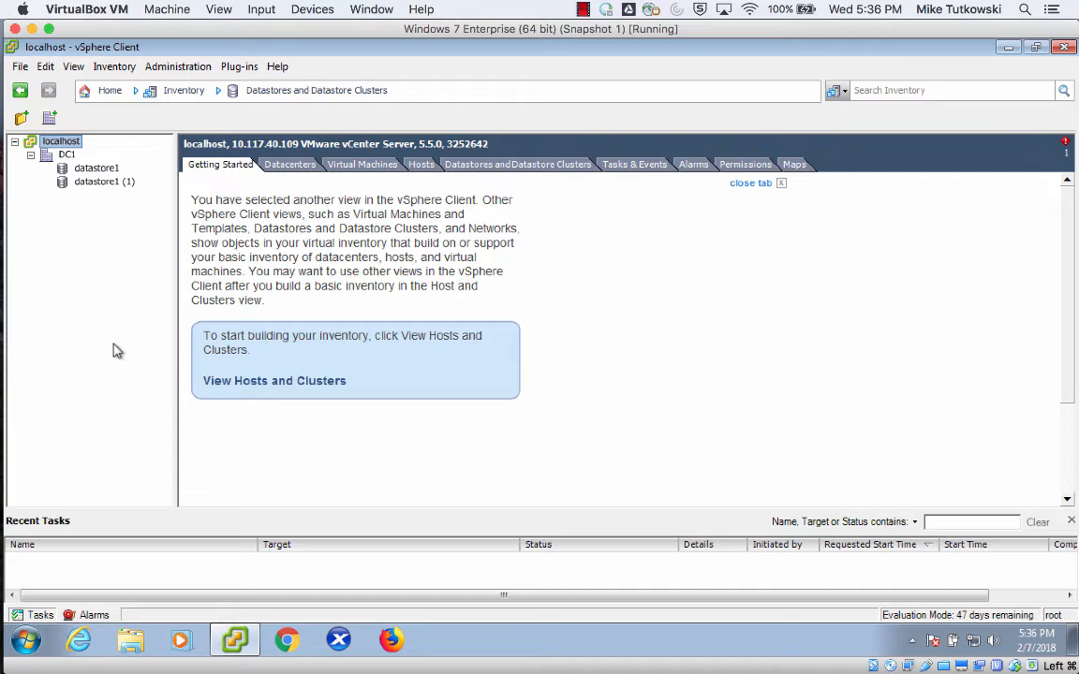
Switch back to CloudStack in Chrome and open the form for adding primary storage to the infrastructure.
mouse_move(5, 309)
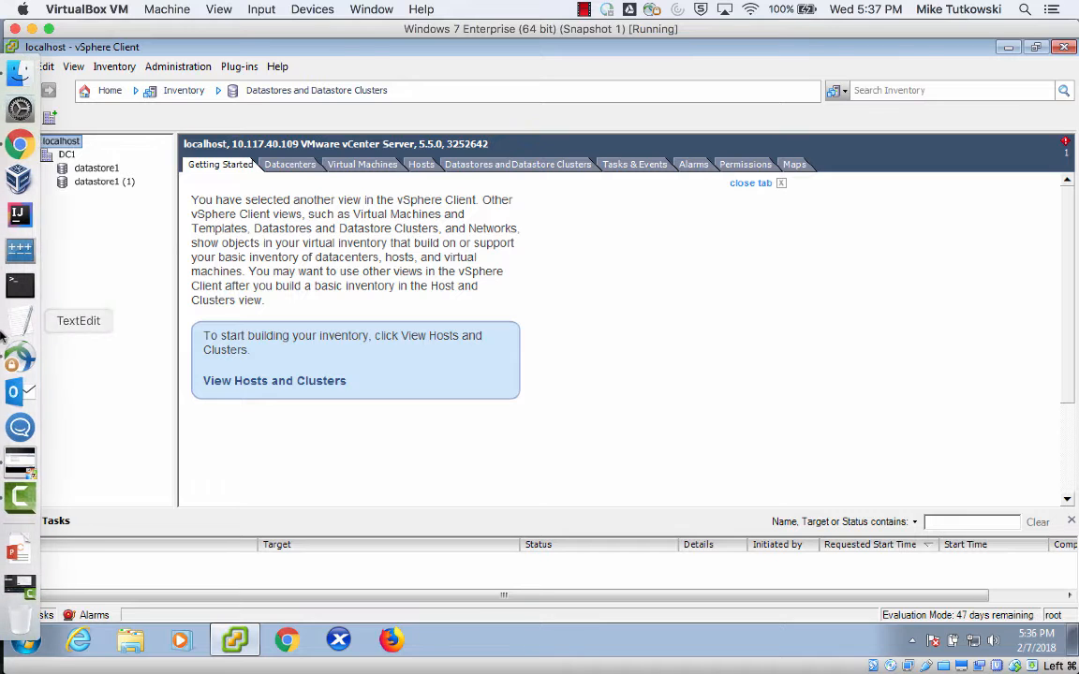
click(22, 143)
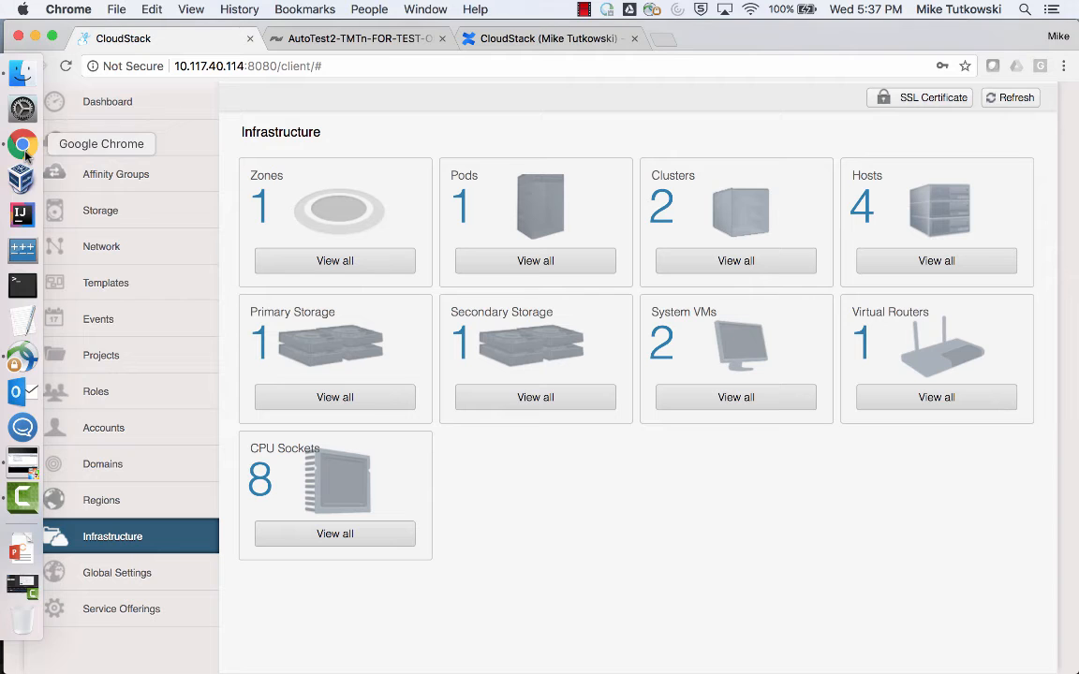
click(335, 399)
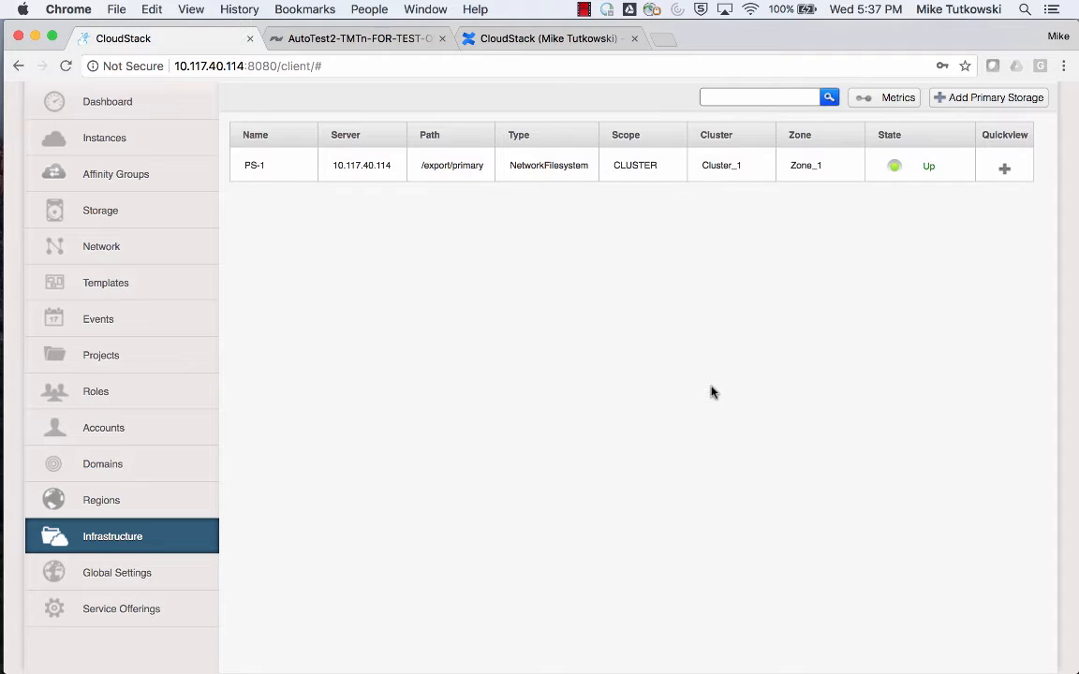
click(980, 109)
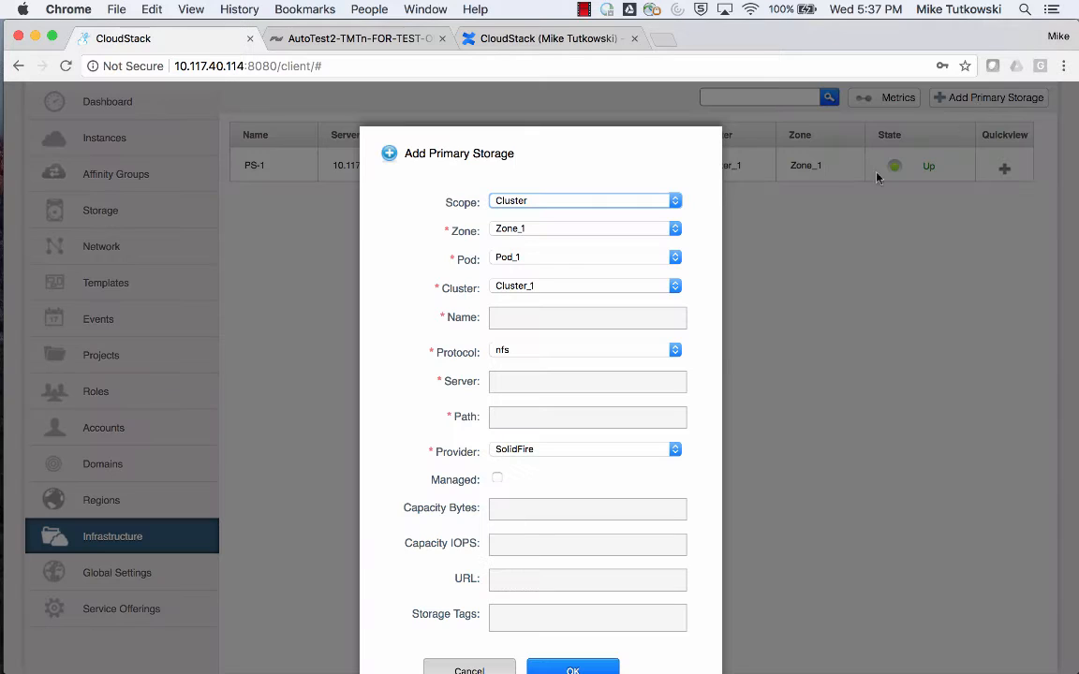
Place the new primary storage in Zone_1, Pod_1 and cluster 10.117.40.109/DC1/C1.
scroll(712, 379, down, 2)
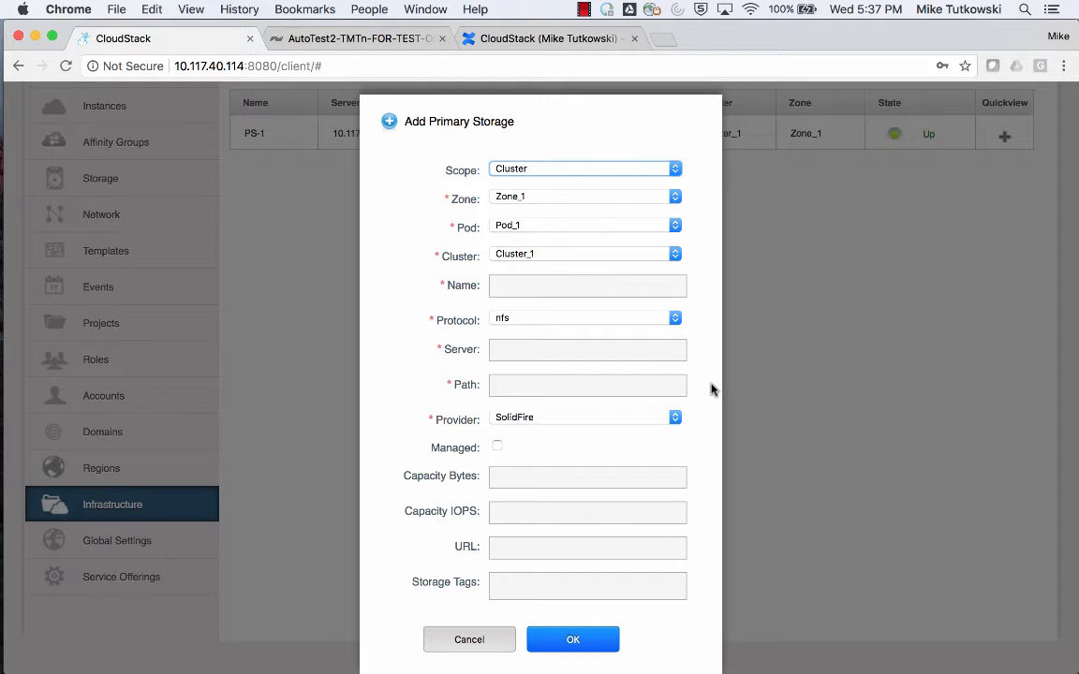
click(588, 197)
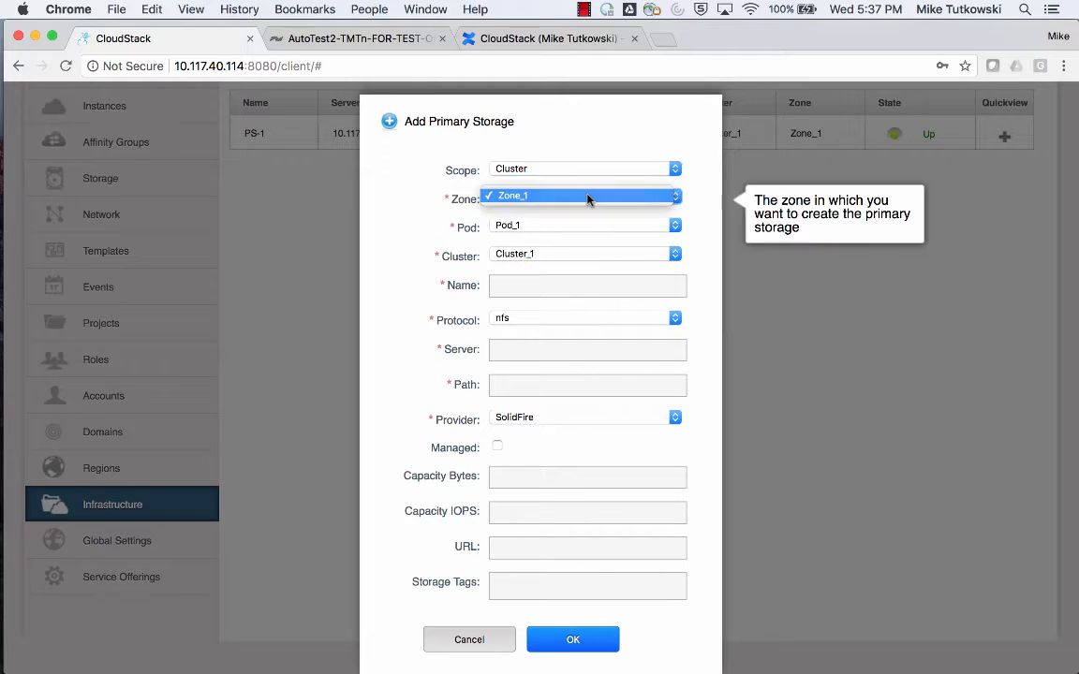
click(588, 196)
click(588, 226)
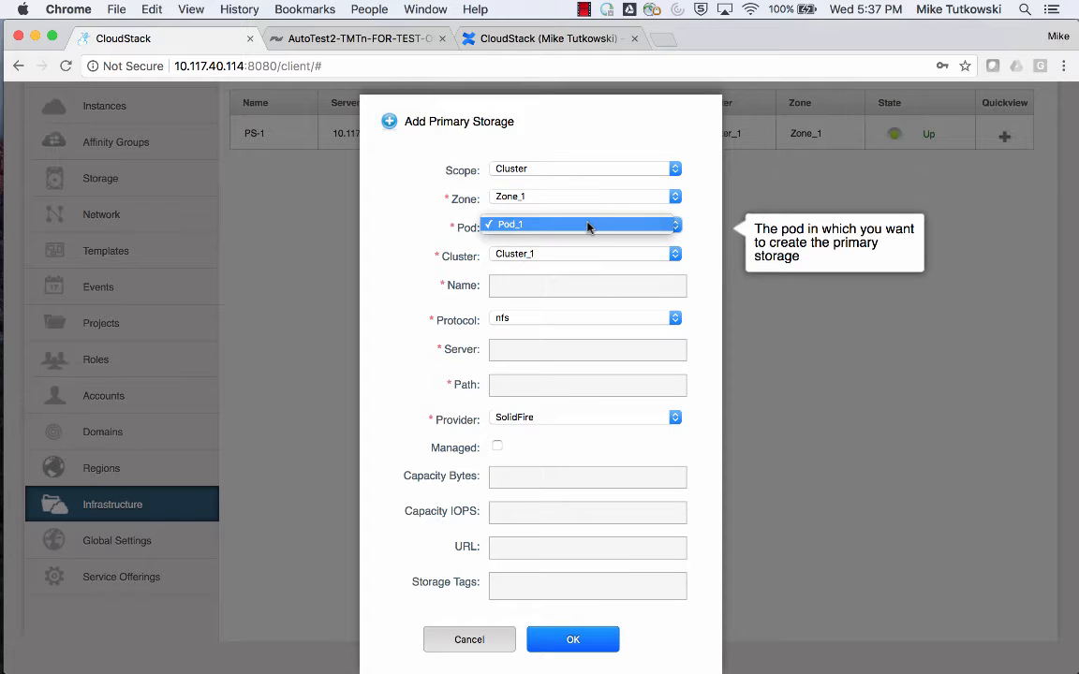
click(591, 245)
click(590, 253)
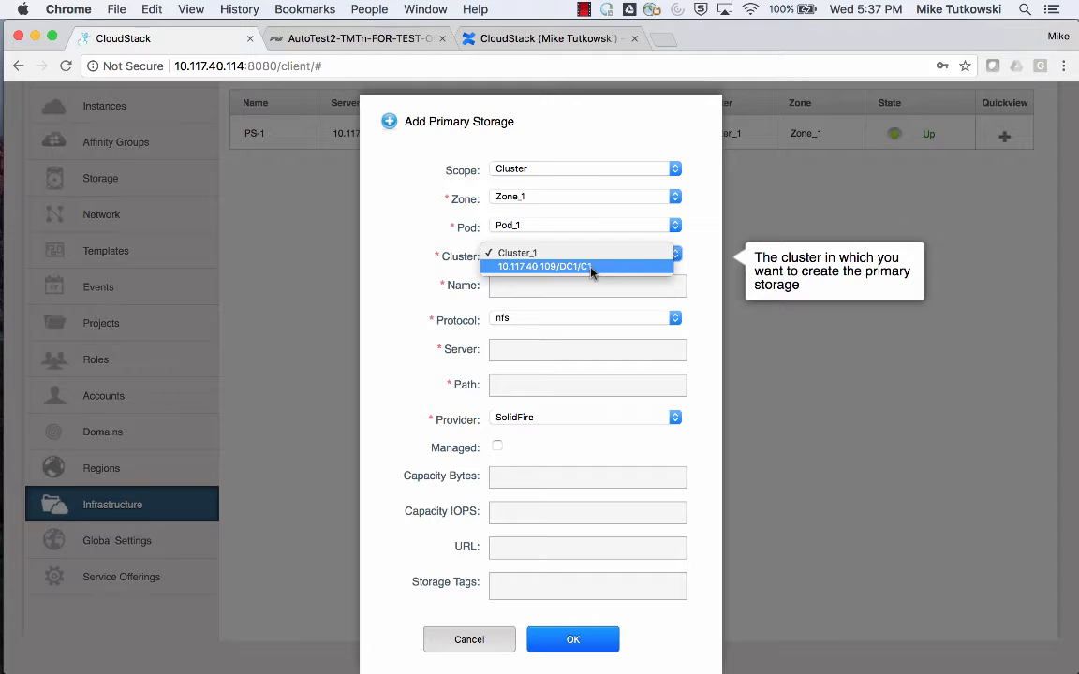
click(591, 269)
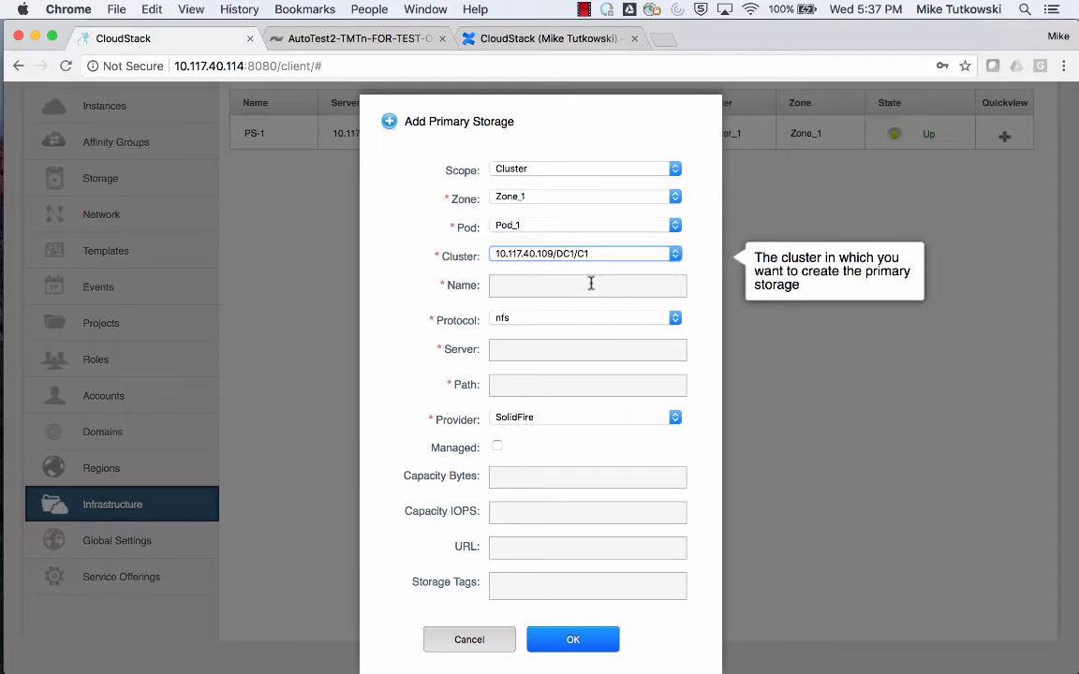
Name the new primary storage SF-Vol-1-Account-1.
click(591, 284)
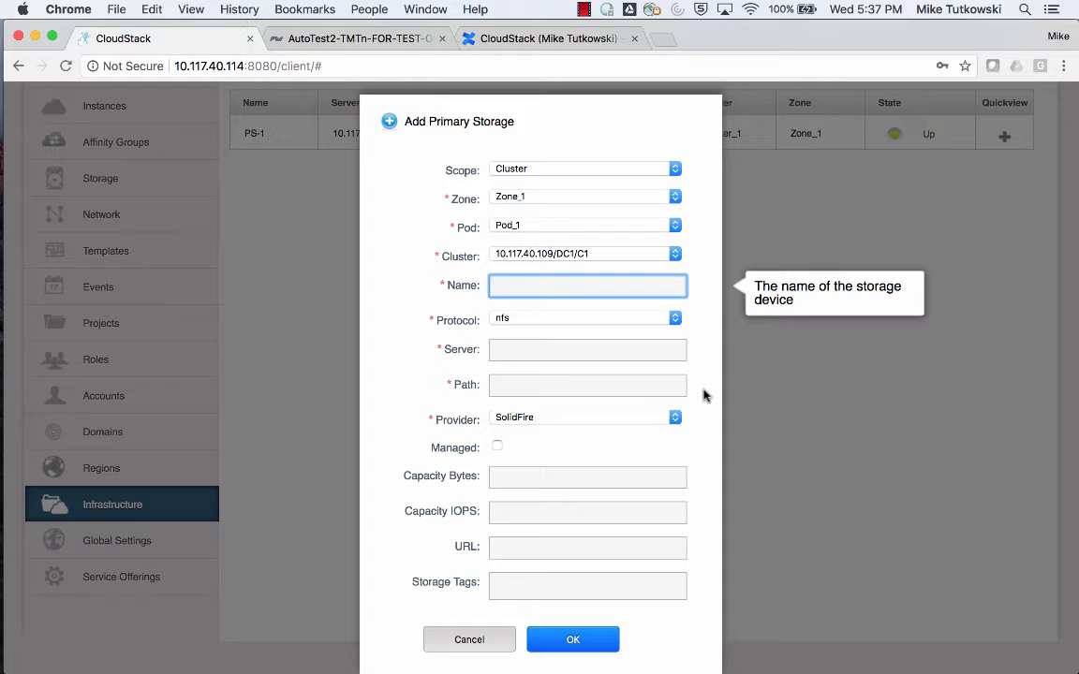
text(S)
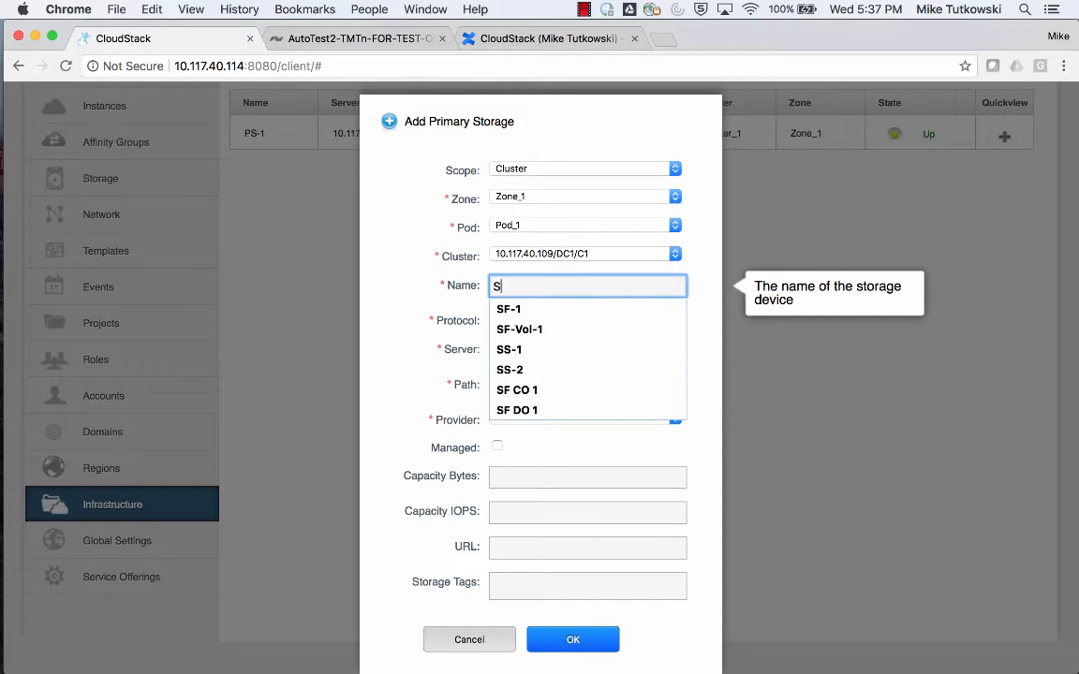
text(F-)
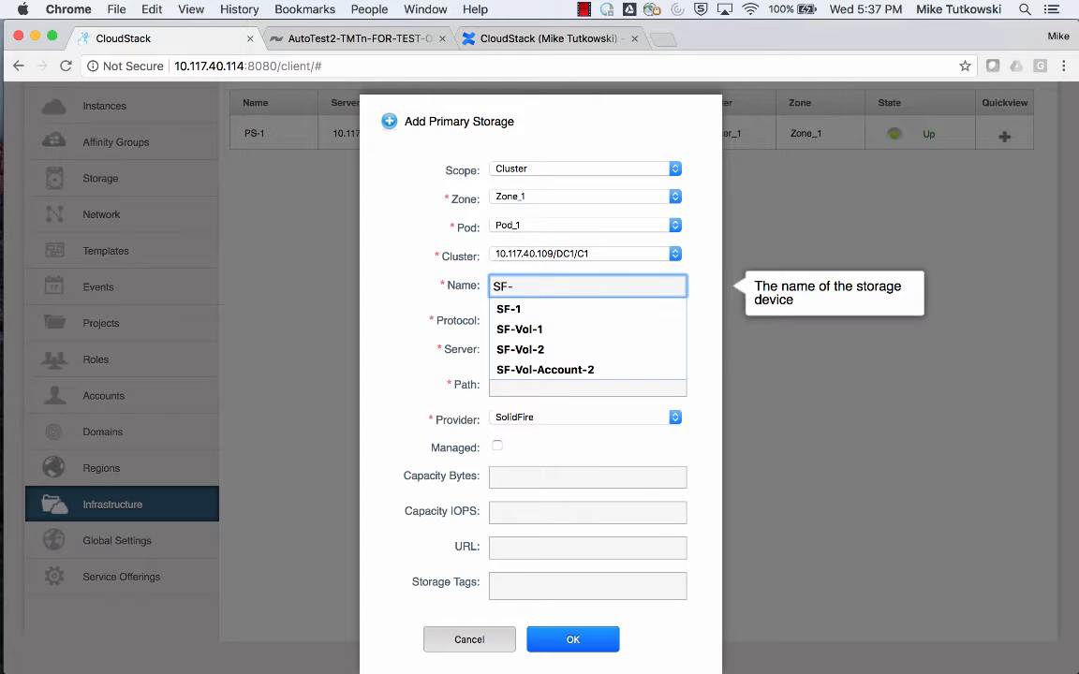
key(Down)
key(Down)
key(Down)
key(Down)
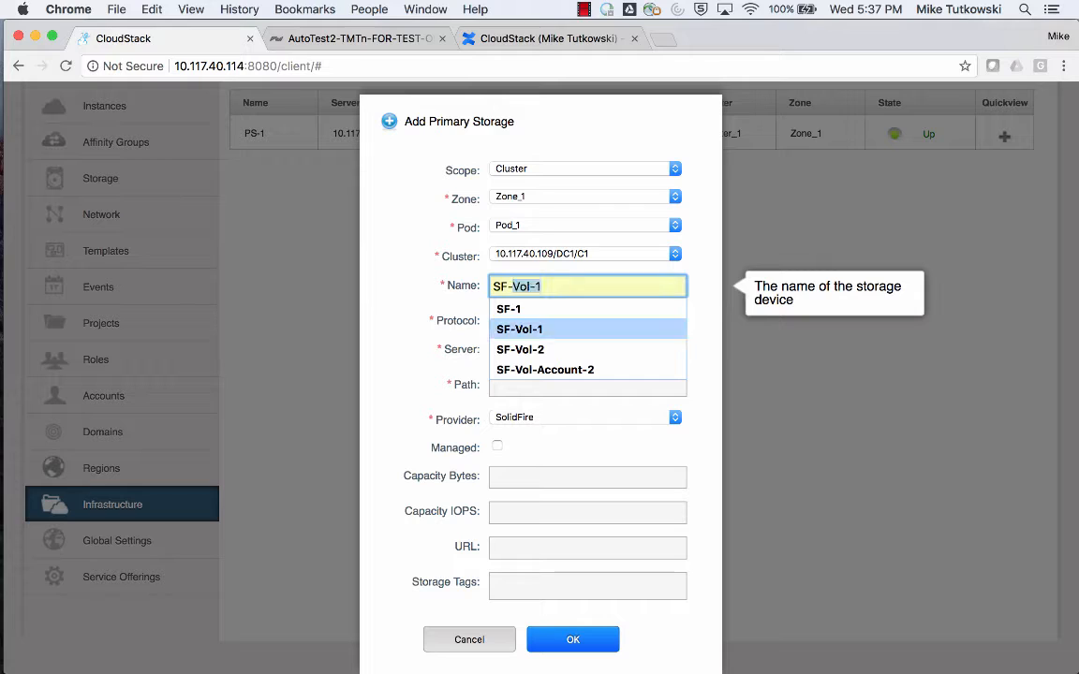
key(Return)
key(BackSpace)
text(1)
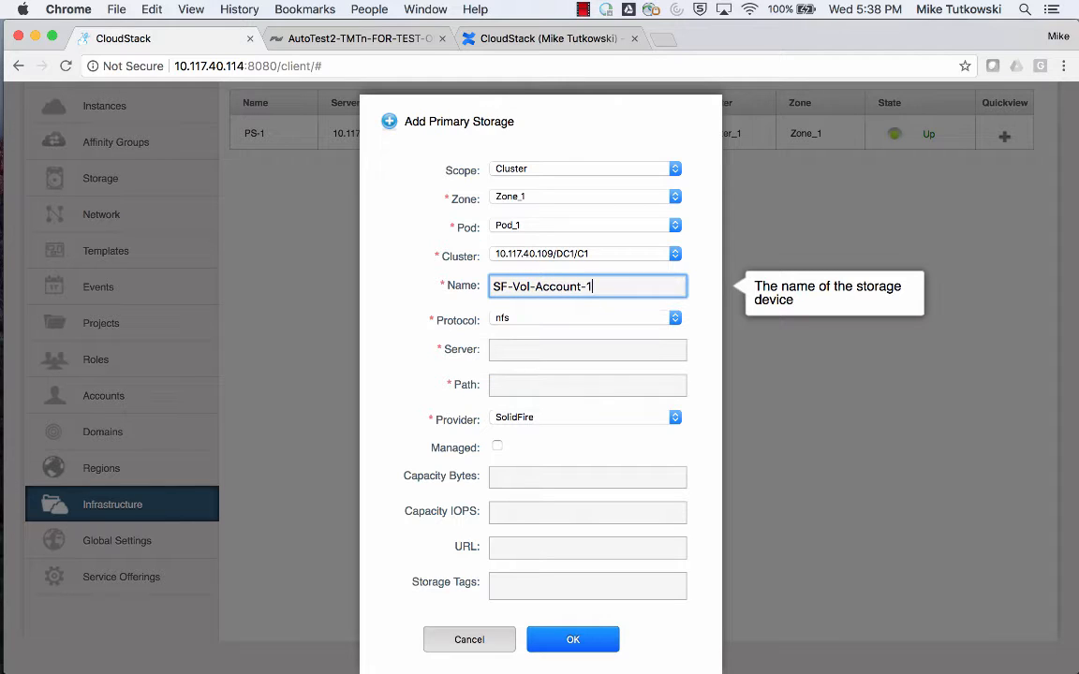
key(Left)
key(Left)
key(Left)
key(Left)
key(Left)
key(Left)
key(Left)
key(Left)
key(Left)
text(1-)
Copy the full primary storage name SF-Vol-1-Account-1 to the clipboard and leave the name field.
drag(616, 291, 481, 291)
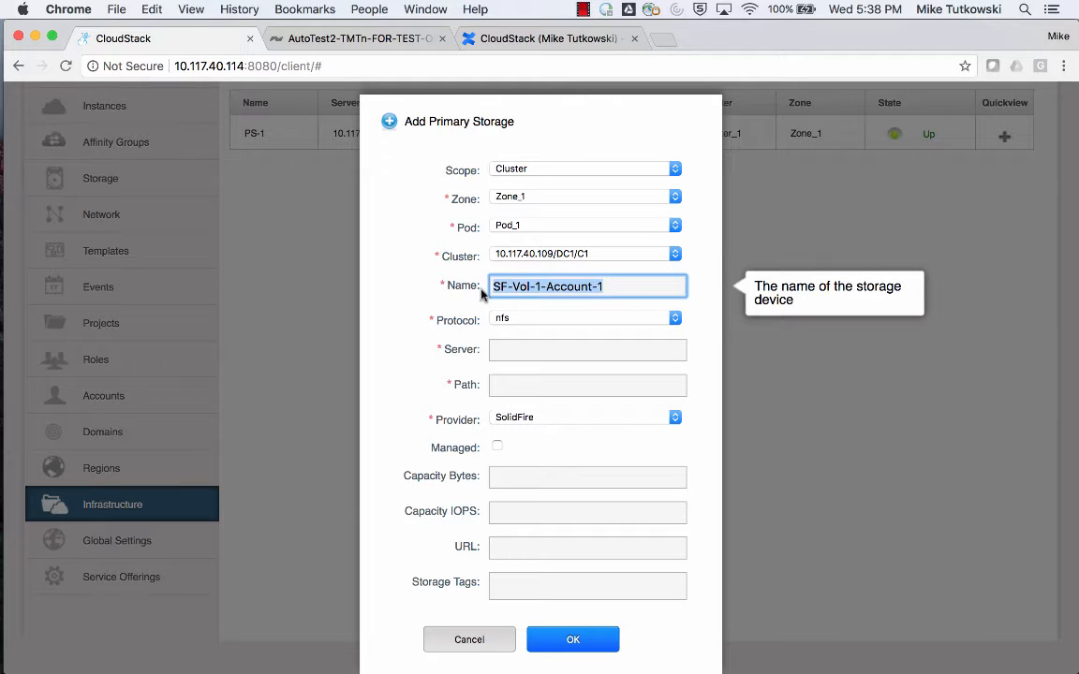
right_click(494, 286)
click(539, 380)
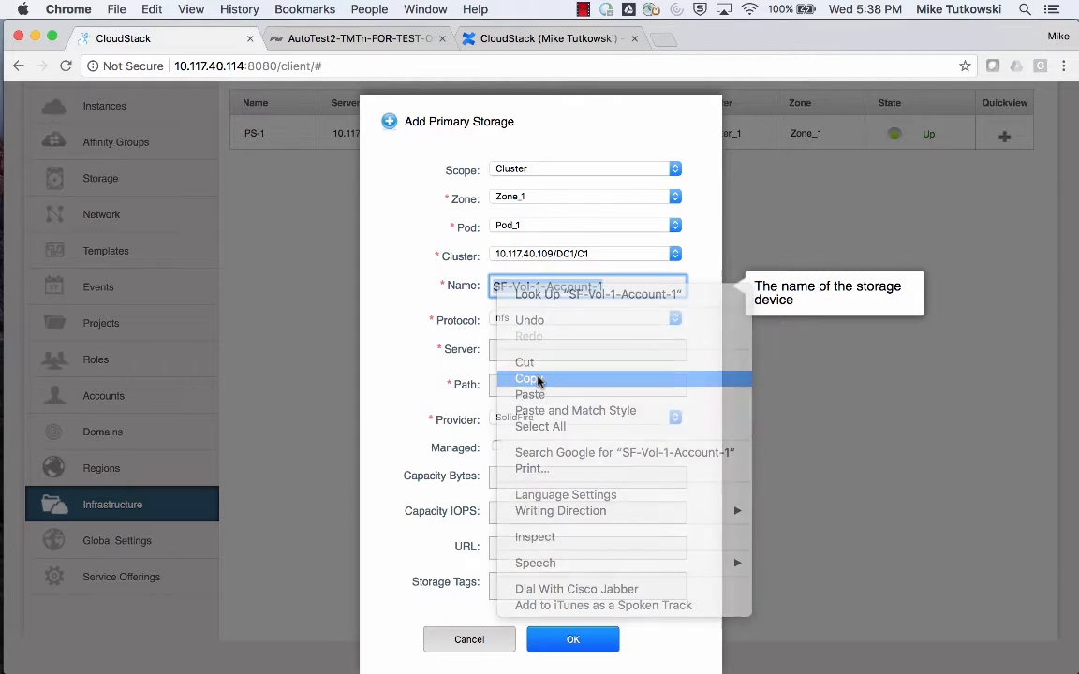
click(693, 312)
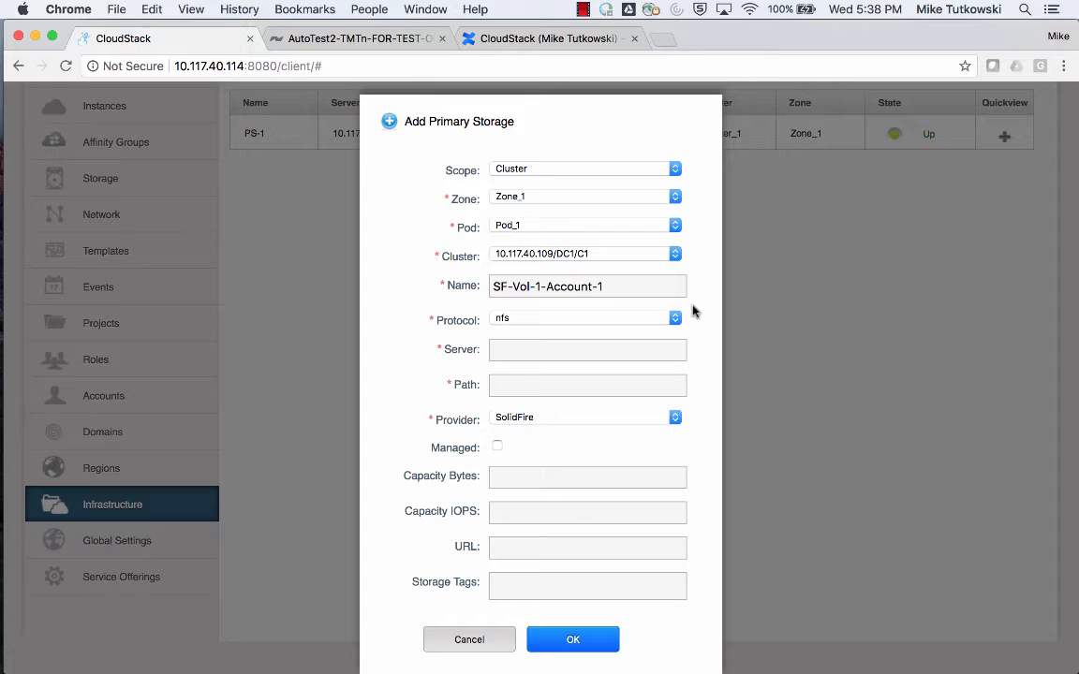
Set the new primary storage's protocol to custom and its provider to SolidFireShared.
click(614, 322)
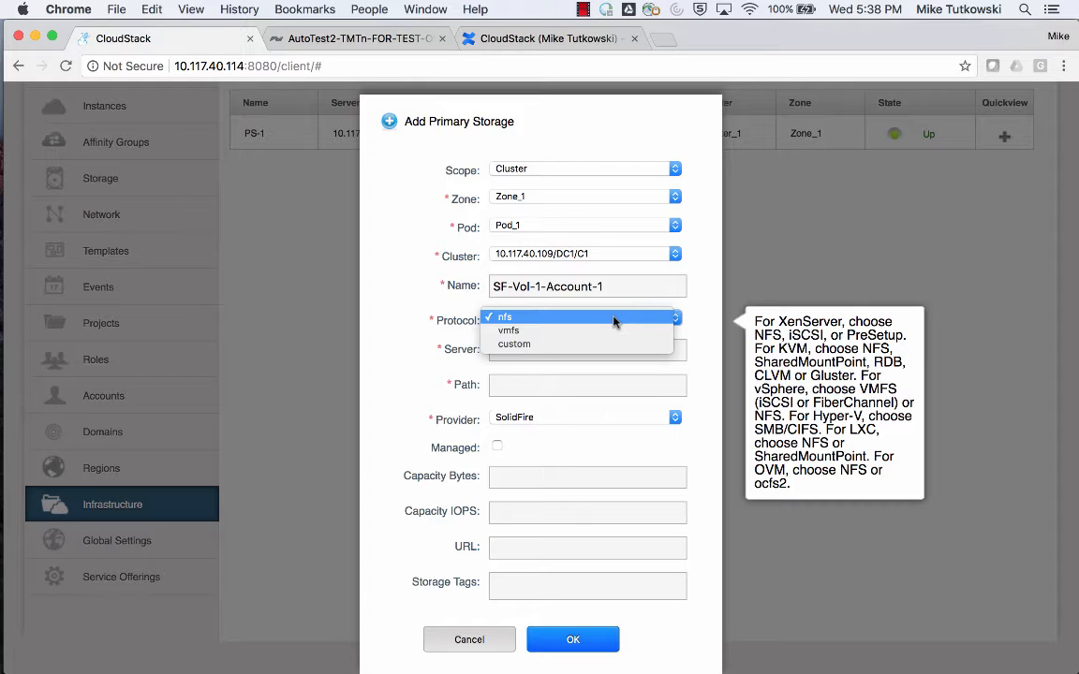
click(616, 344)
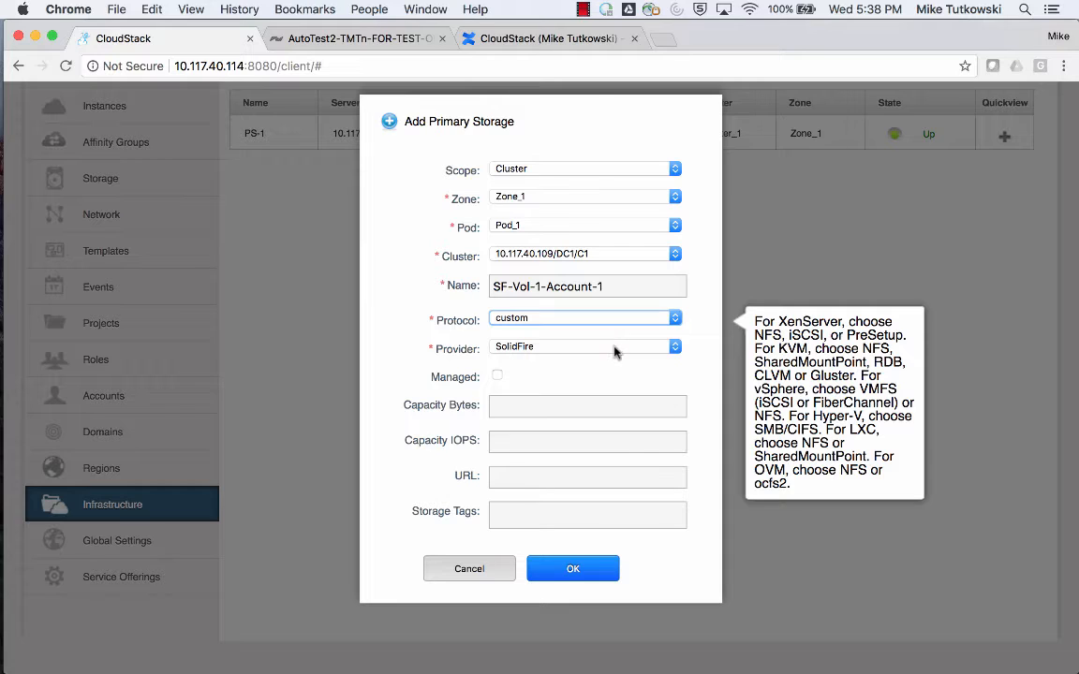
click(615, 353)
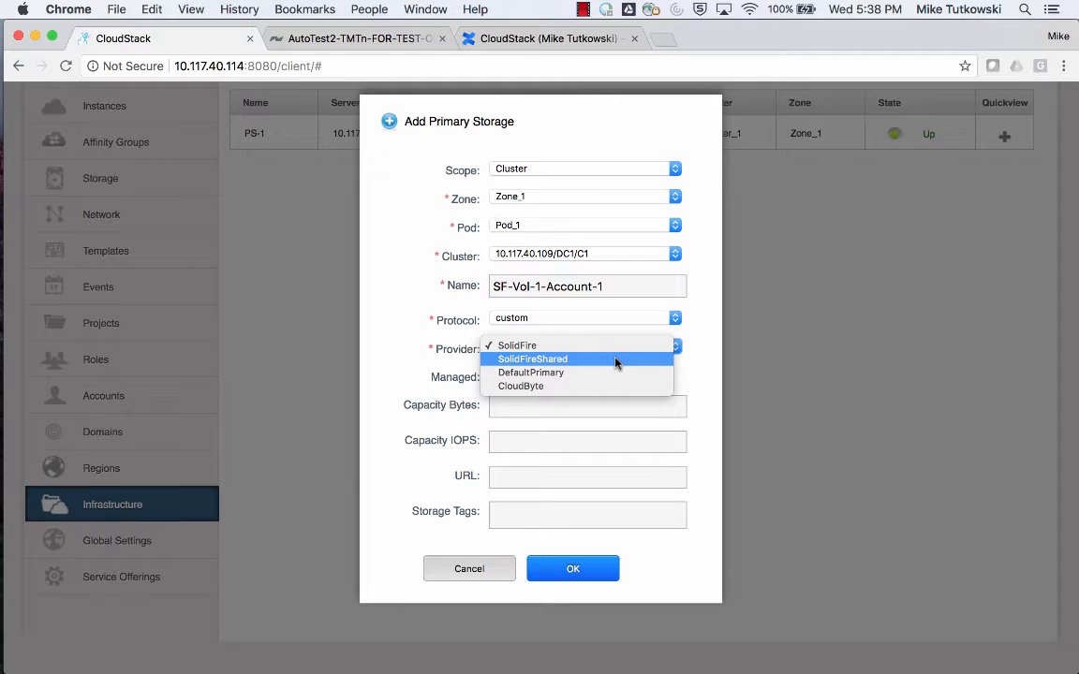
click(615, 360)
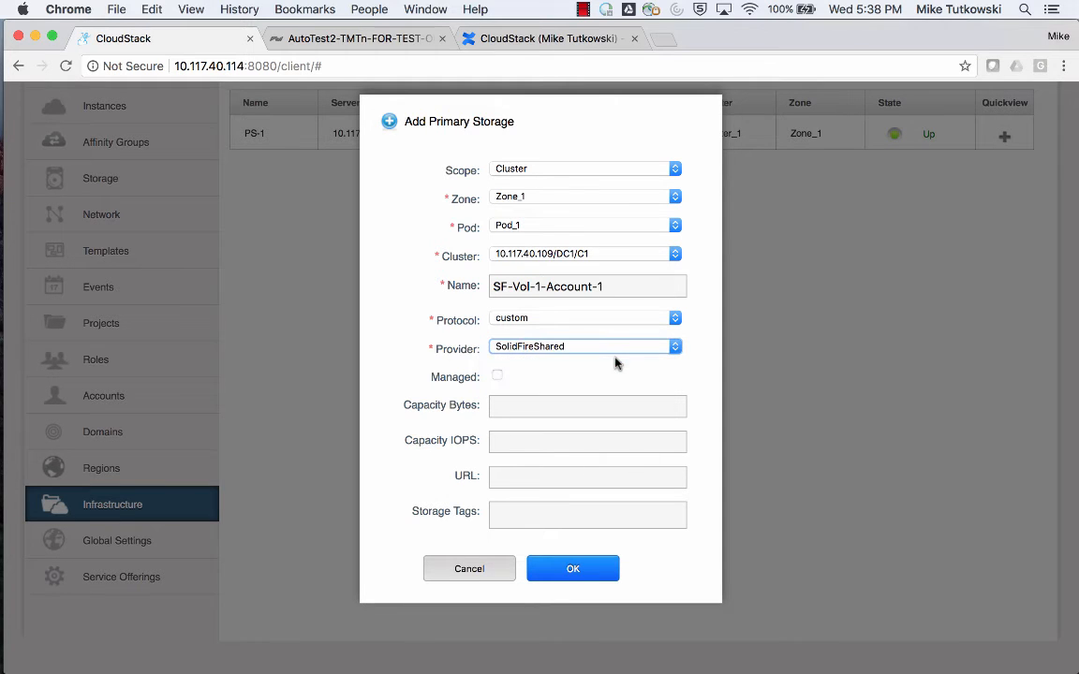
Set the primary storage capacity to 1,099,511,627,776 bytes and 5000 IOPS.
click(616, 405)
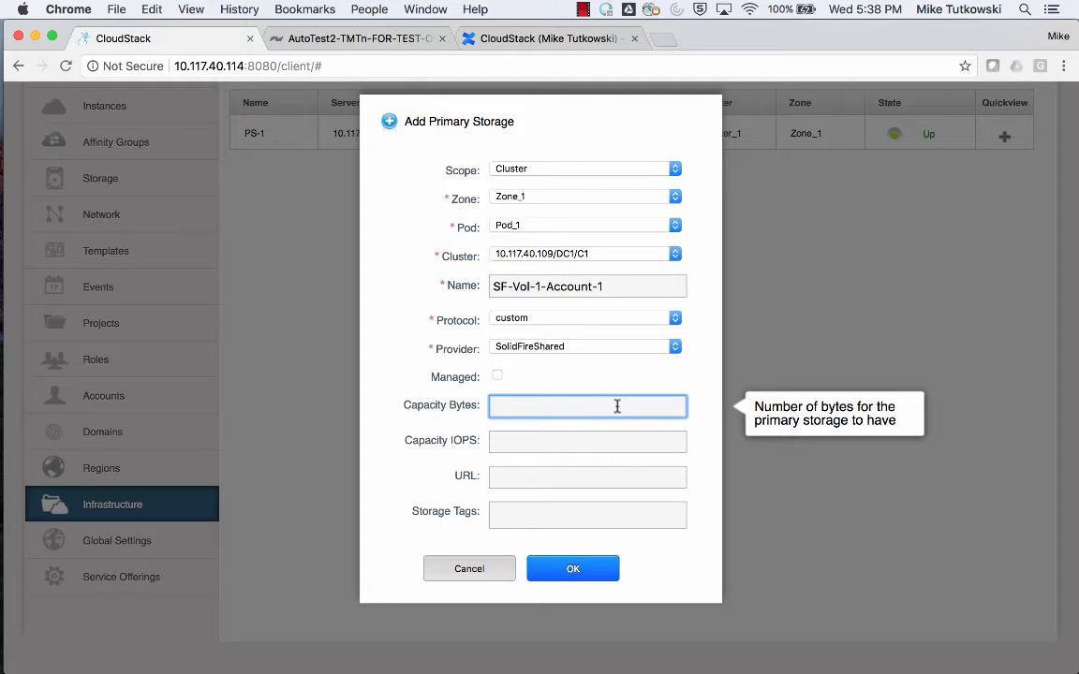
text(1)
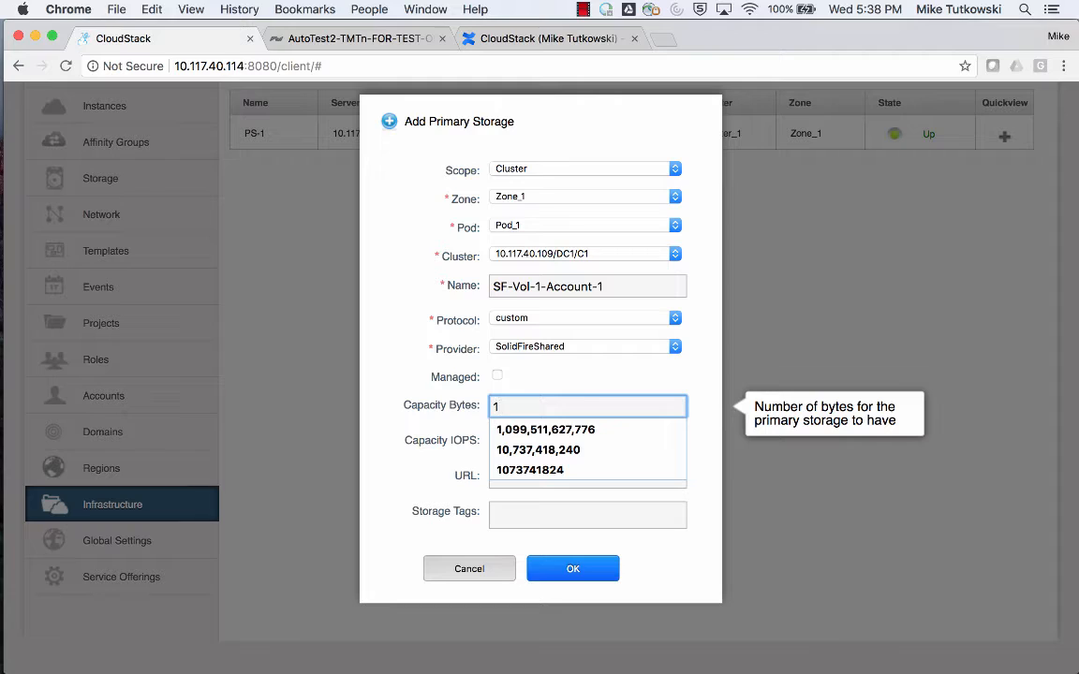
key(Down)
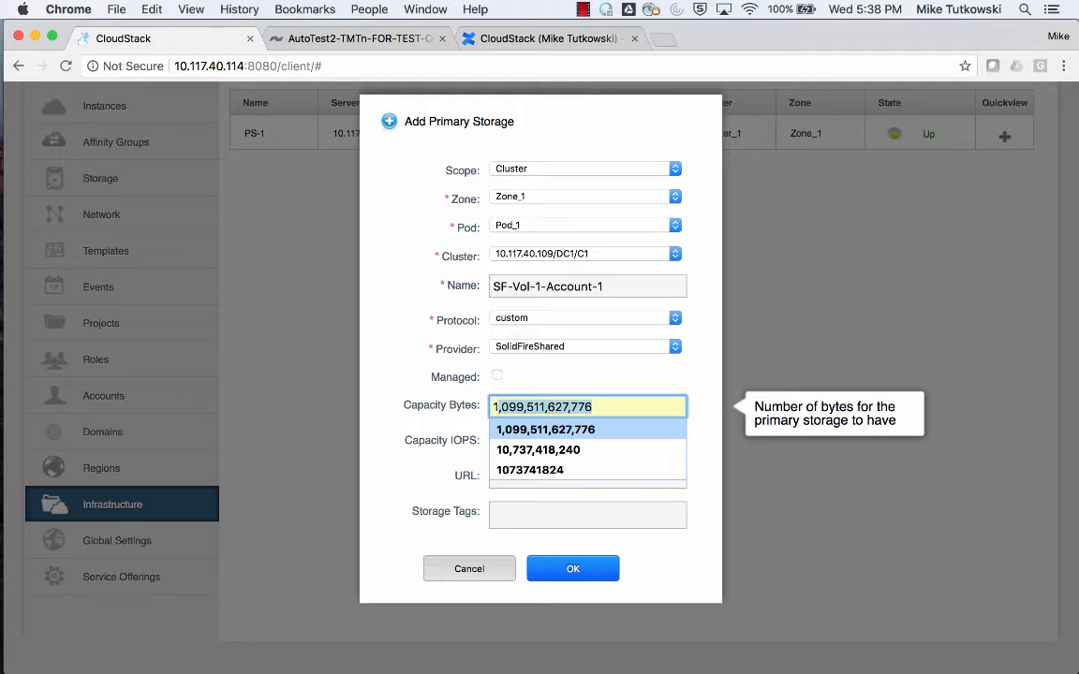
key(Return)
key(Tab)
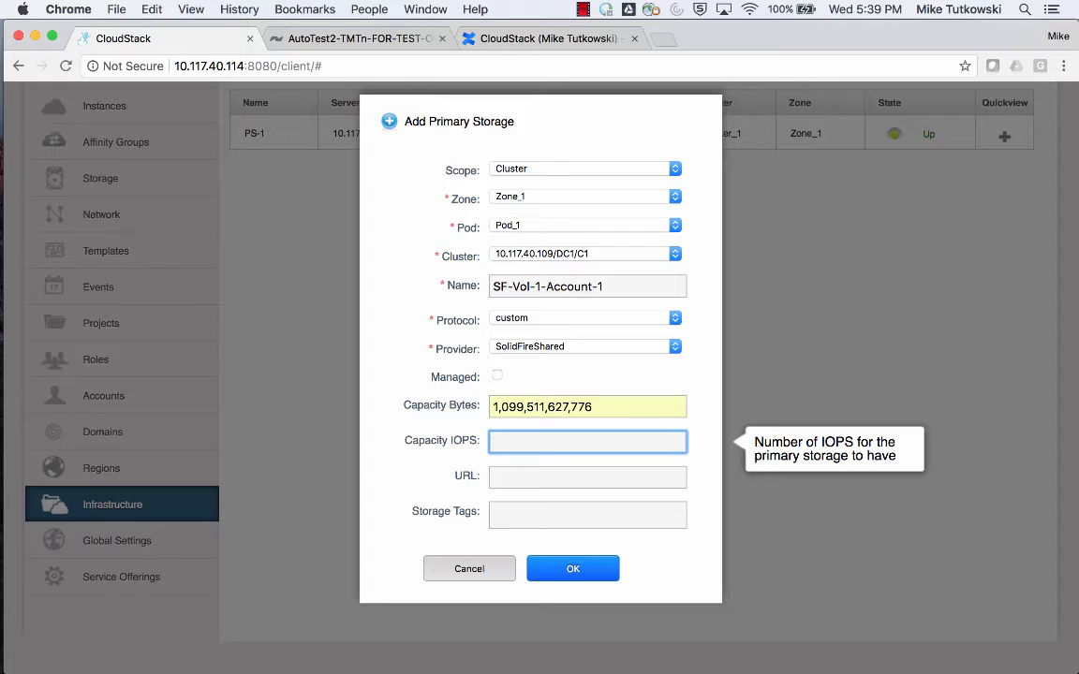
text(5)
key(Down)
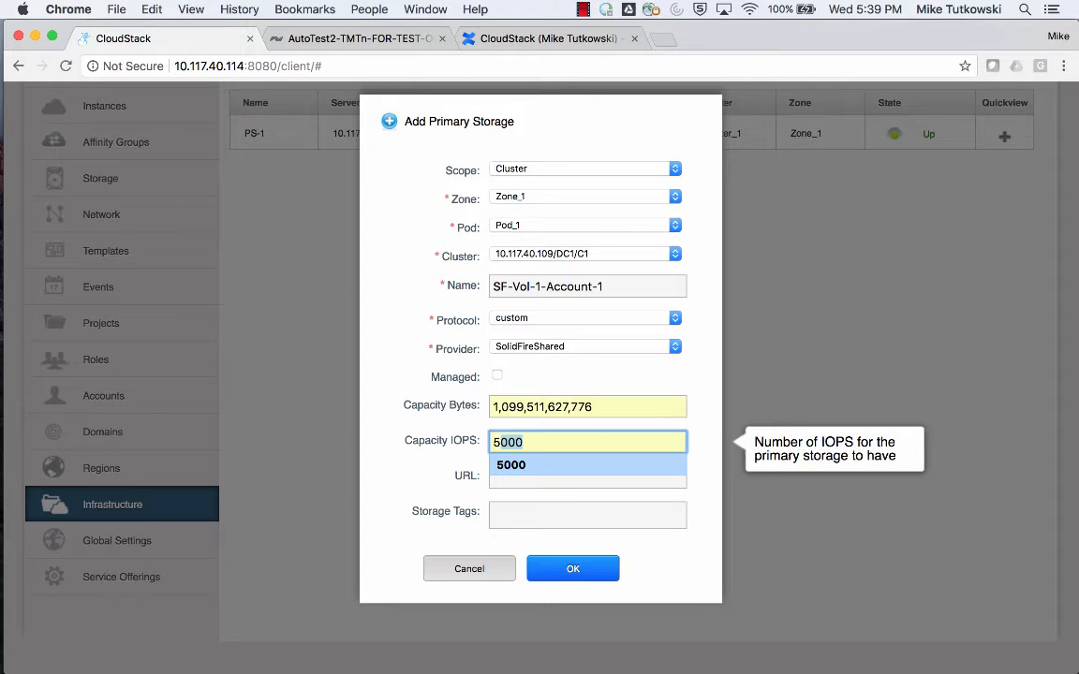
key(Return)
key(Tab)
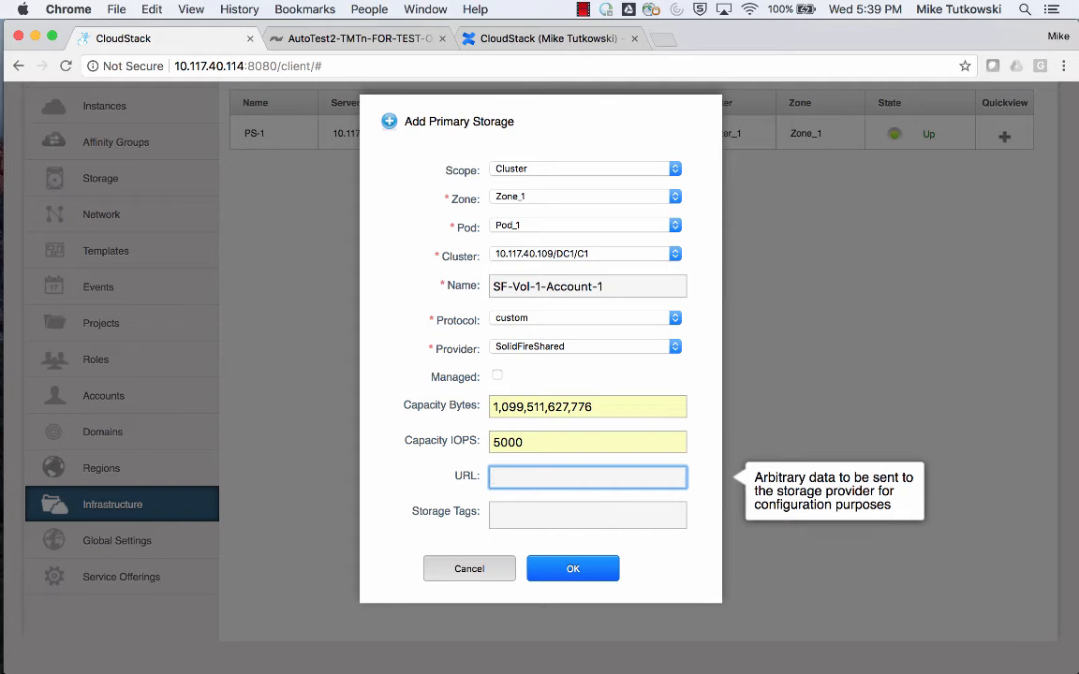
Fill the URL field with the saved SolidFire configuration string for MVIP 10.117.40.120 and Datacenter=DC1, including the cluster admin username and password.
key(Down)
key(Down)
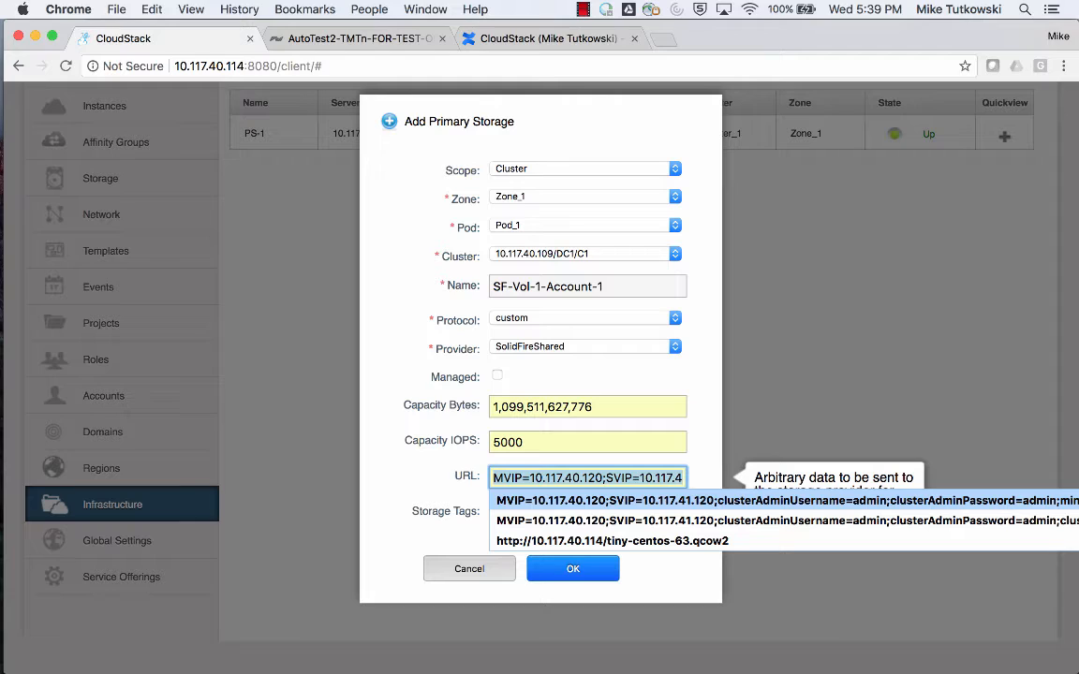
key(Return)
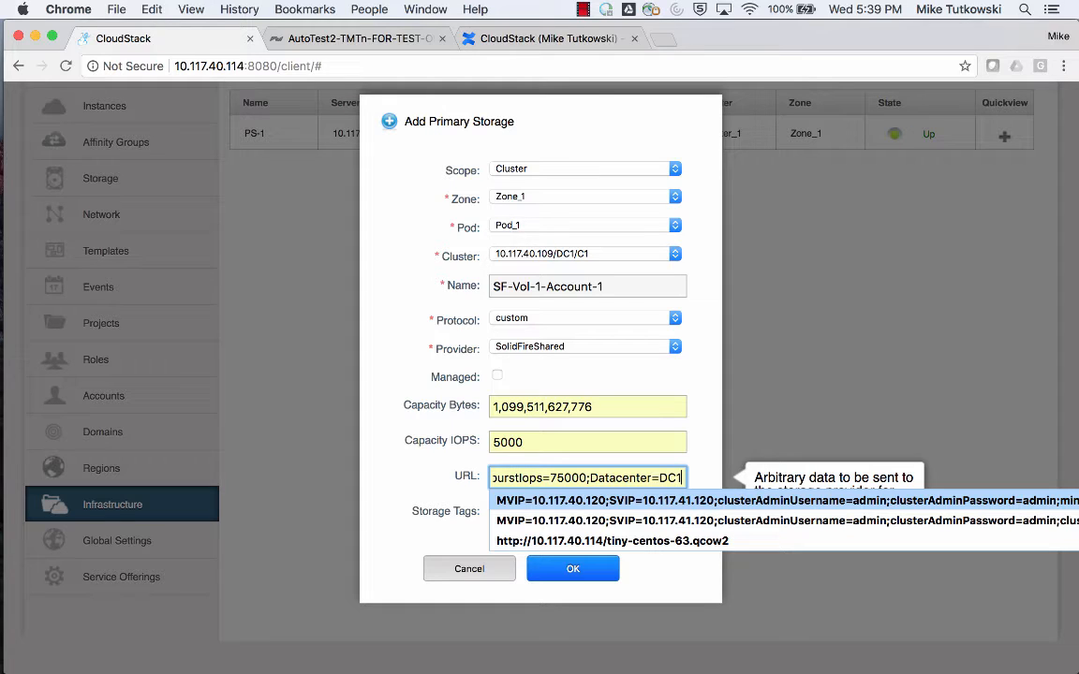
key(Tab)
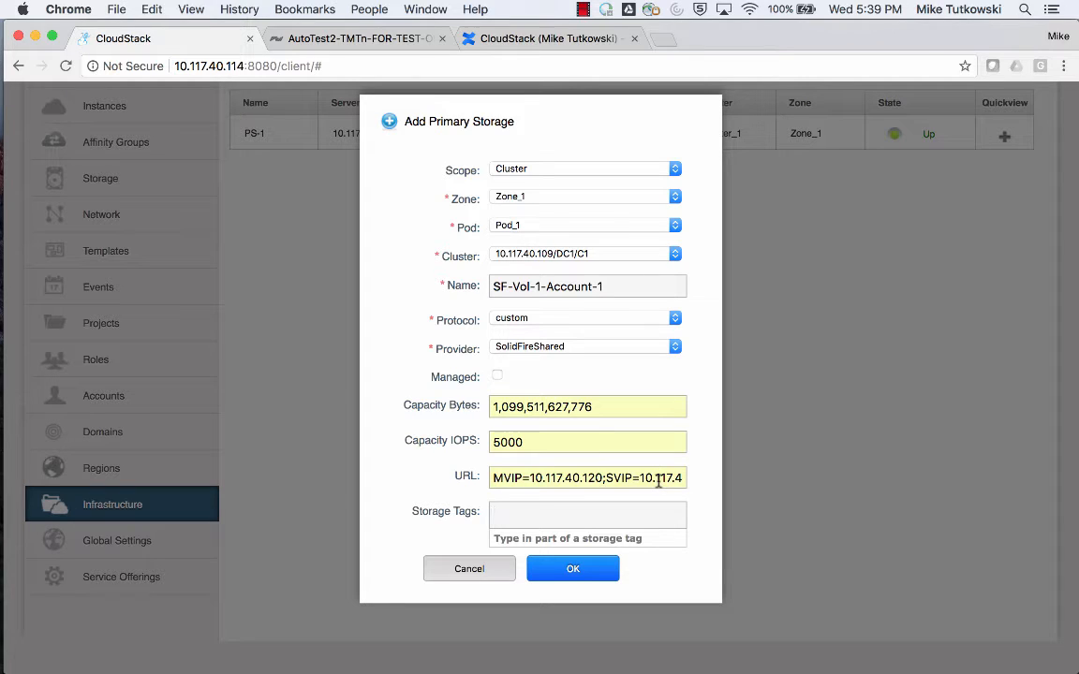
double_click(512, 442)
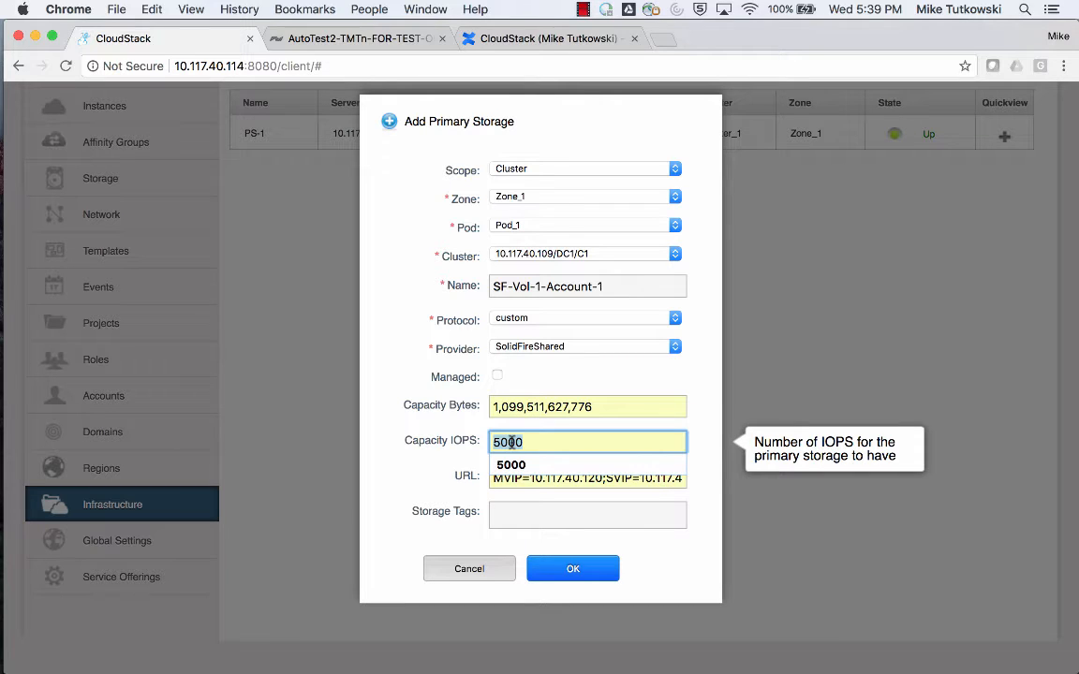
click(462, 459)
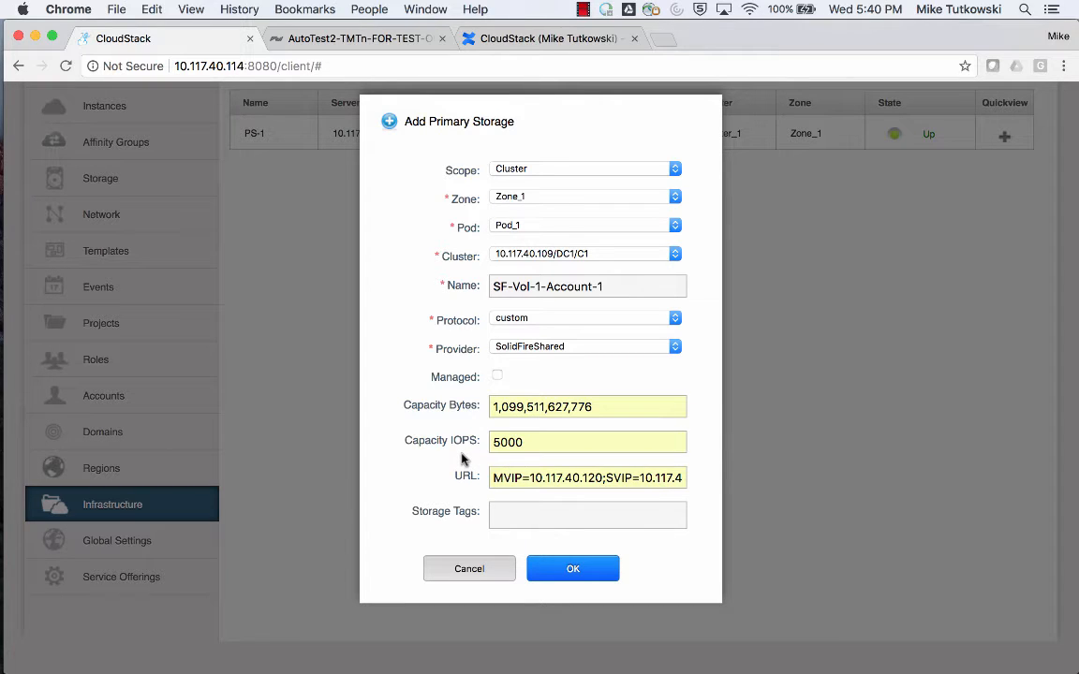
Add the storage tag SF-Vol-1-Account-A, reusing the copied storage name with its ending changed to A.
click(551, 512)
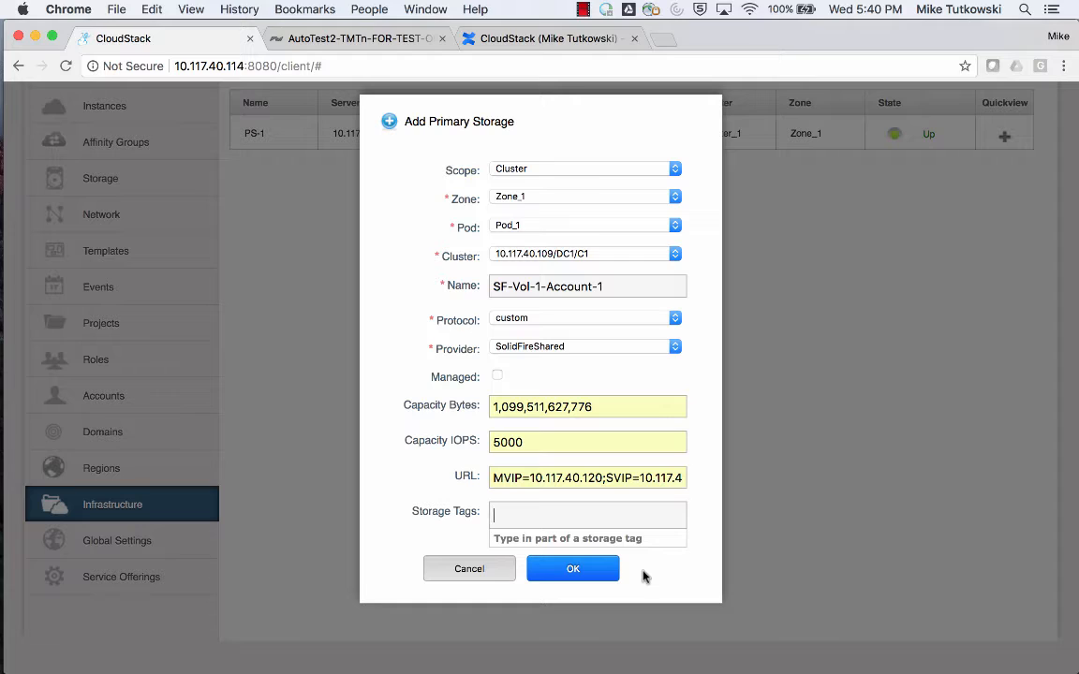
text(SF-Vol-1-Account-1)
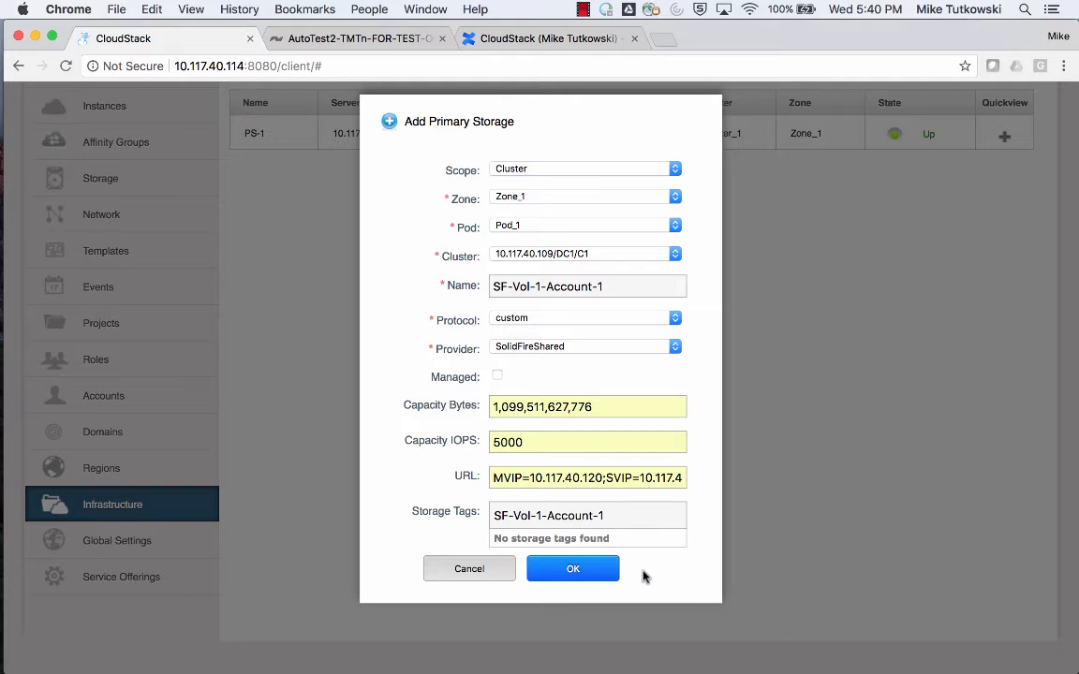
key(BackSpace)
text(A)
key(Return)
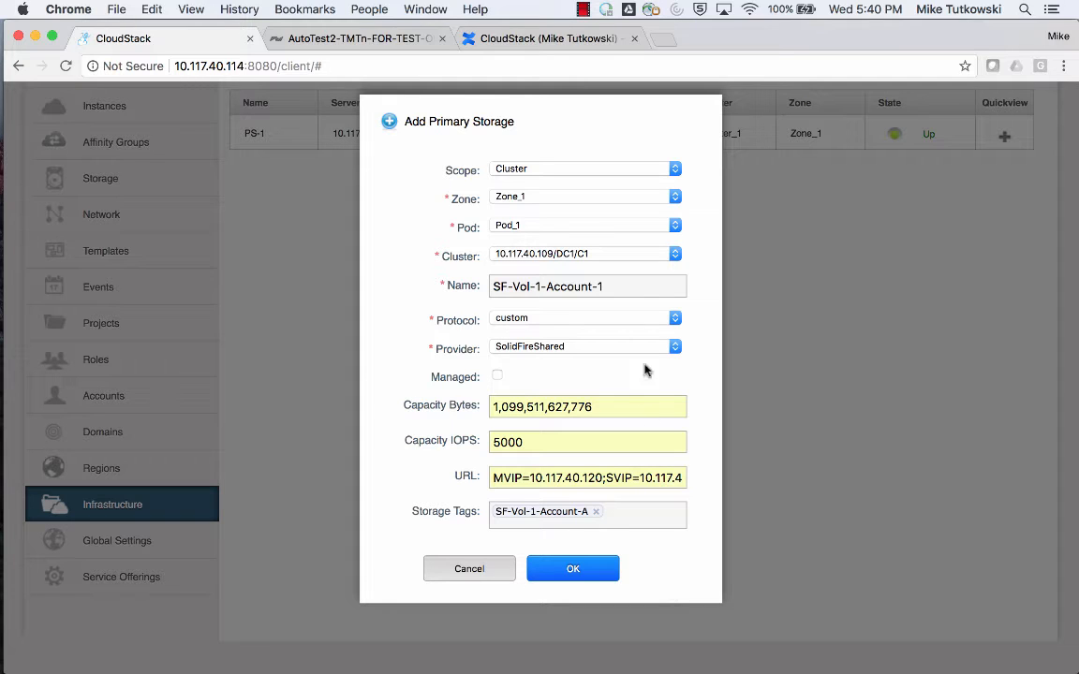
Recheck the storage name and submit the form to create the primary storage.
click(639, 287)
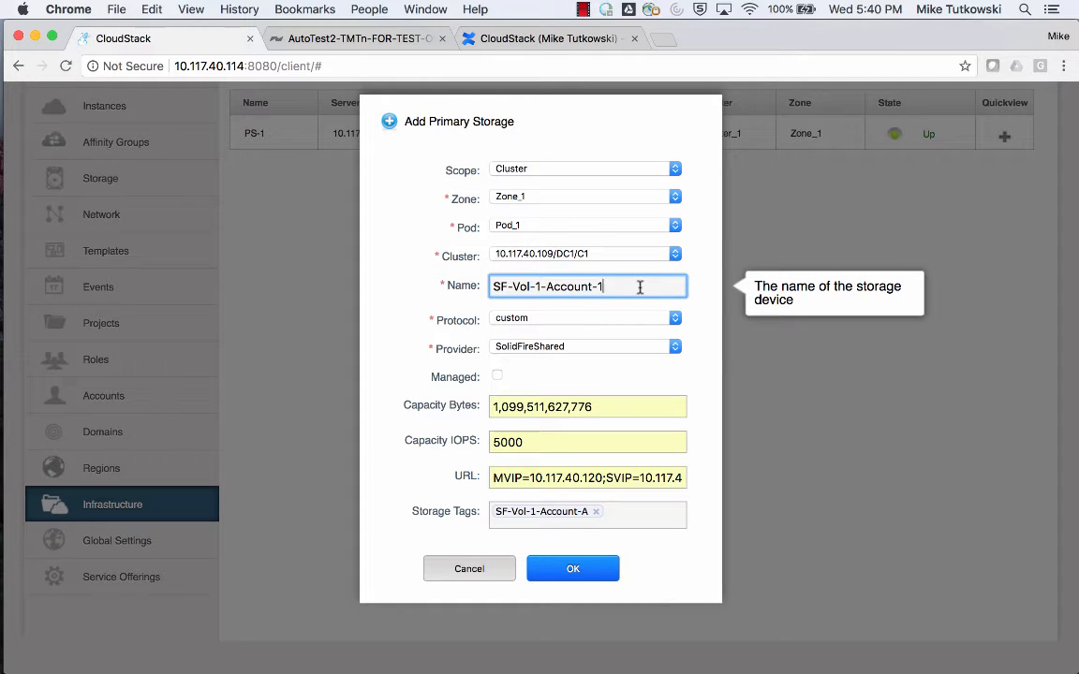
drag(640, 286, 484, 292)
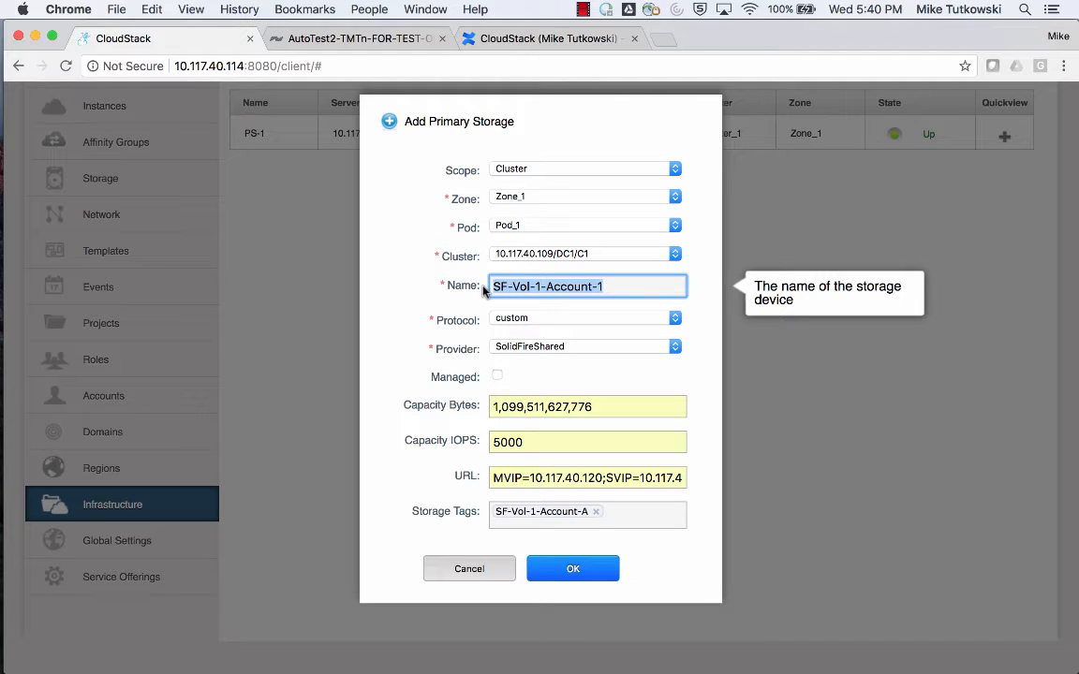
click(667, 549)
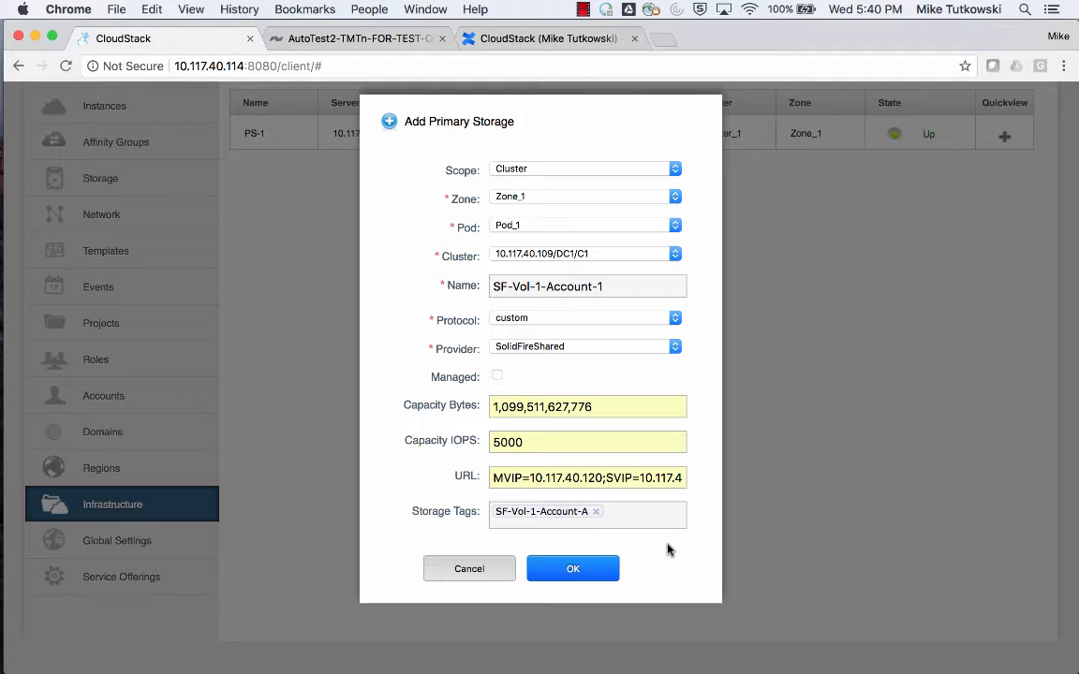
click(603, 581)
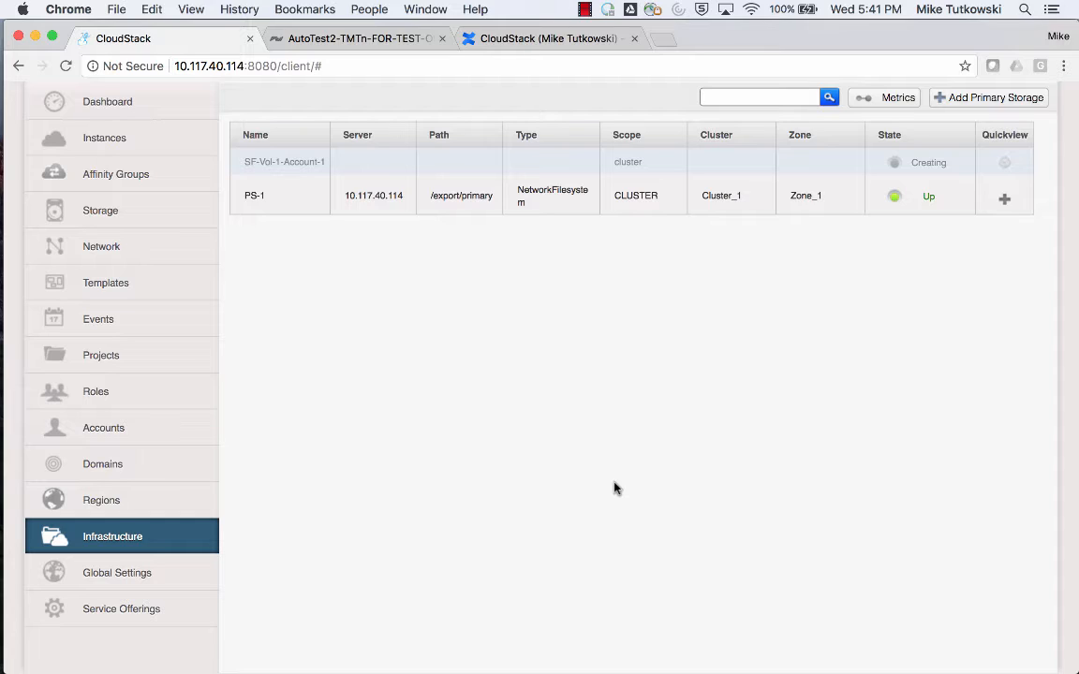
Switch to the SolidFire management page and refresh the active volumes list to check the new volume and its IOPS settings.
click(374, 39)
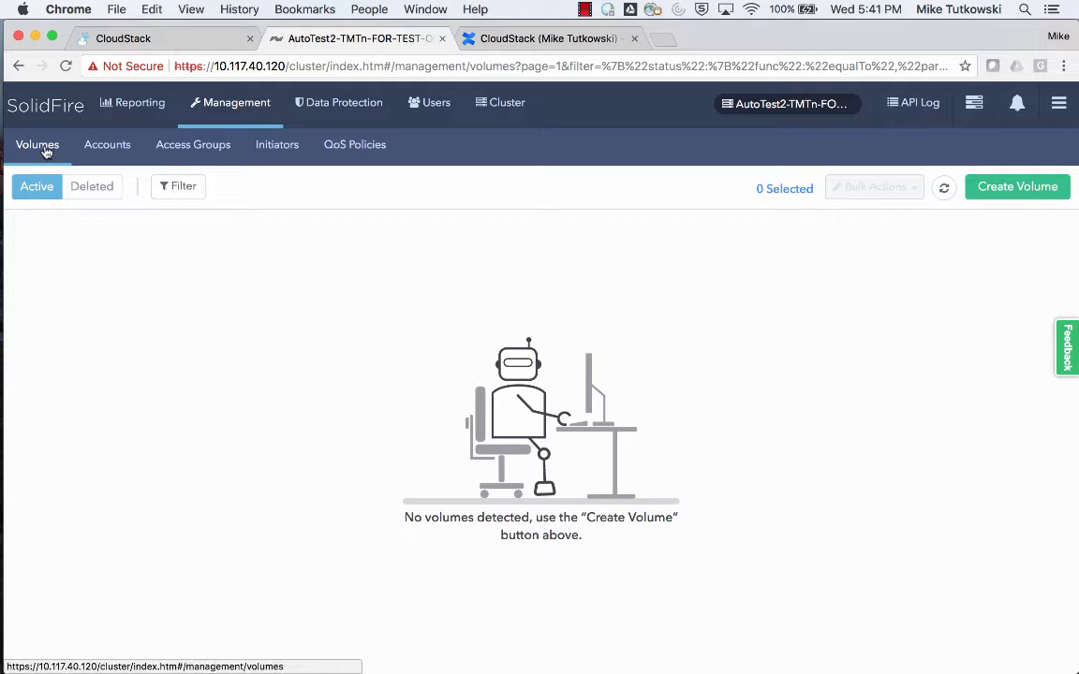
click(946, 192)
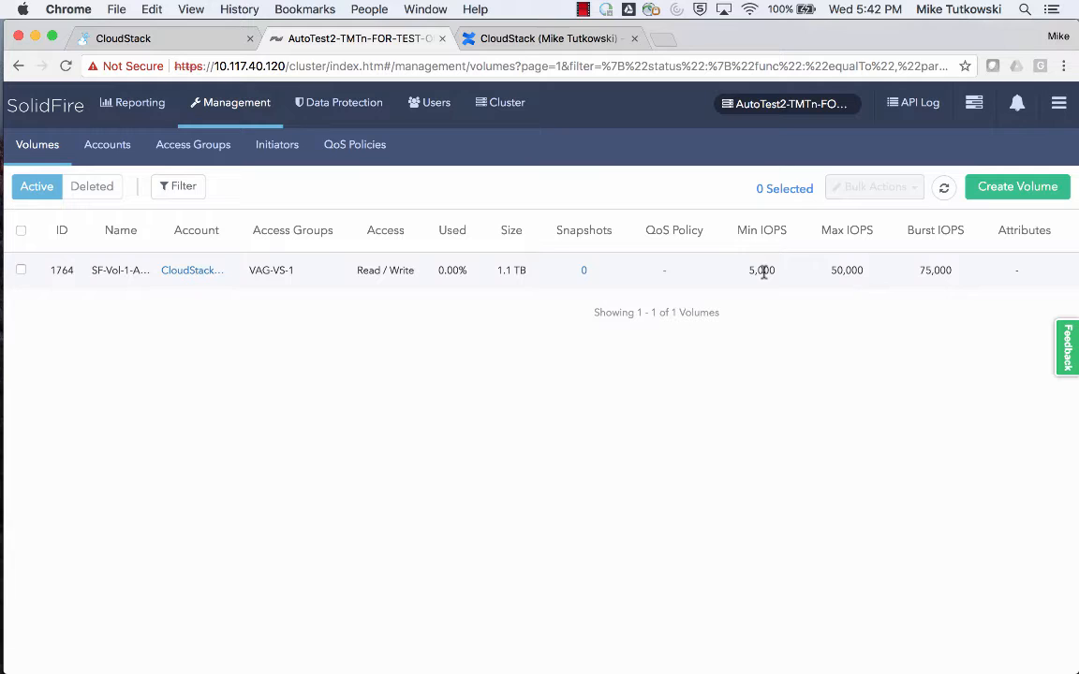
Switch to the vSphere Client, widen the inventory tree to read the new SolidFire datastore's name, and show the hosts attached to it.
mouse_move(2, 274)
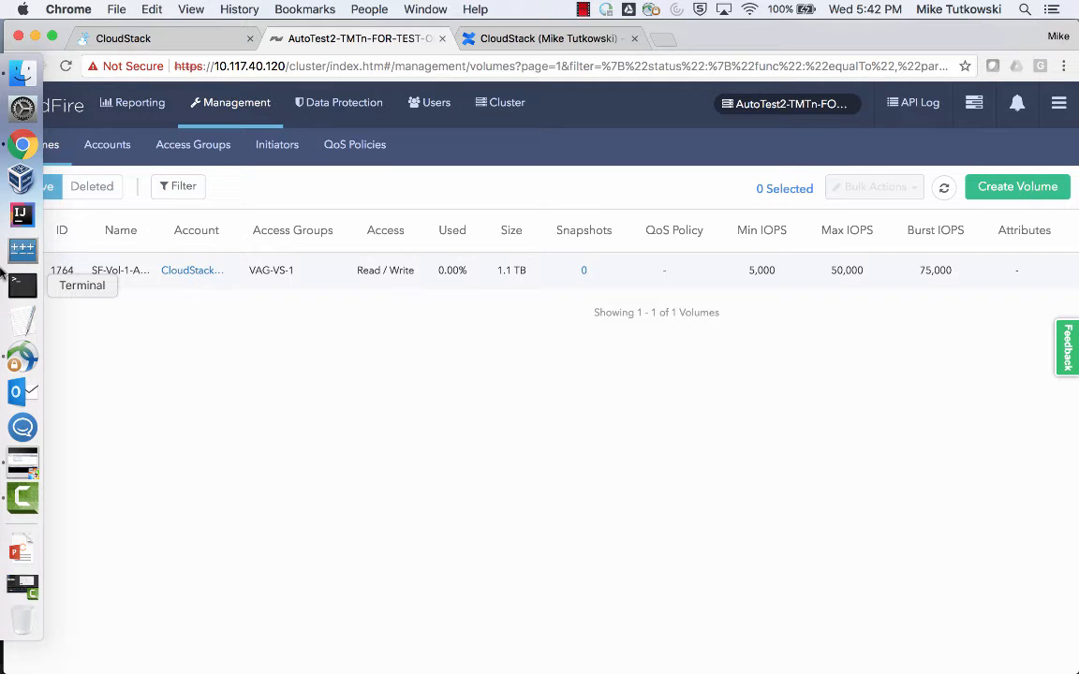
click(23, 463)
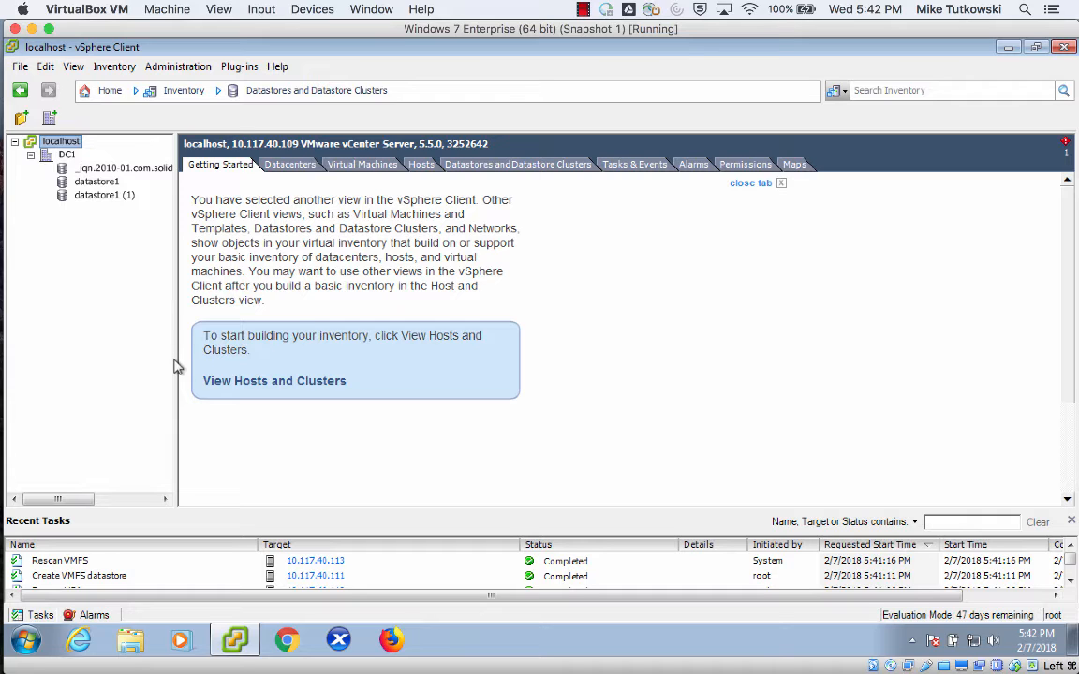
drag(174, 359, 338, 385)
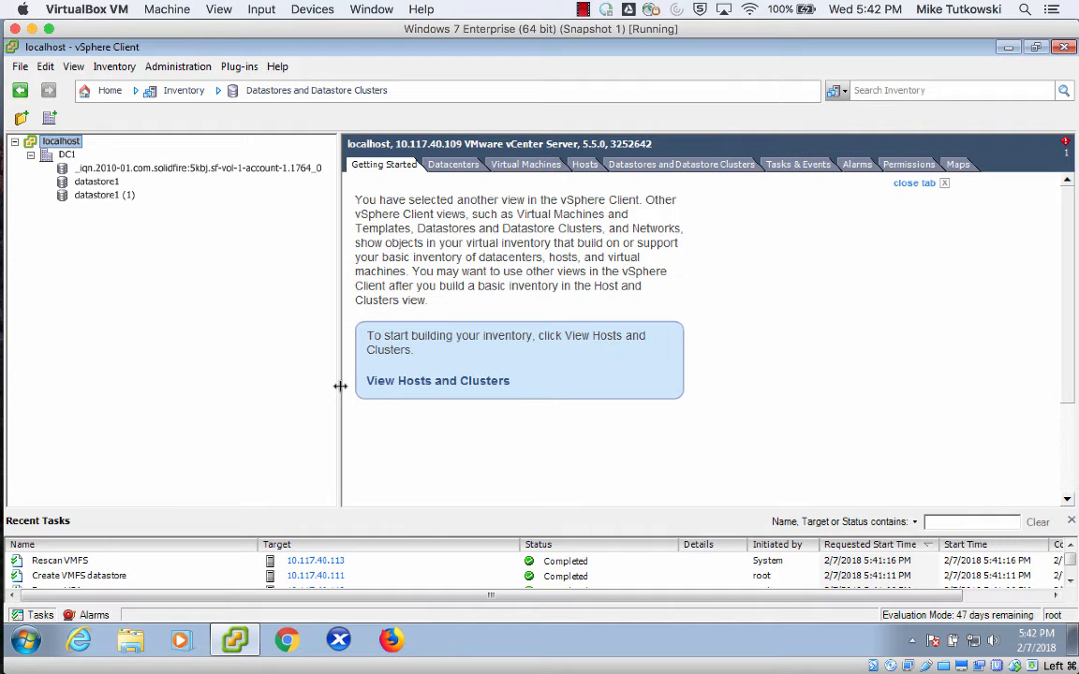
click(267, 171)
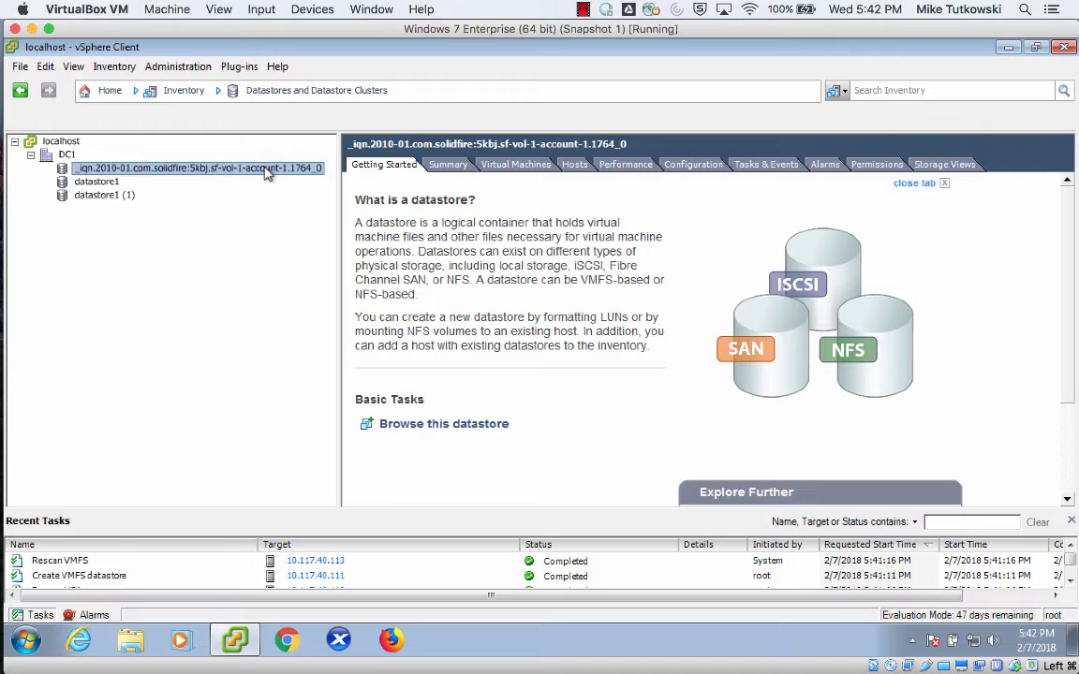
click(574, 167)
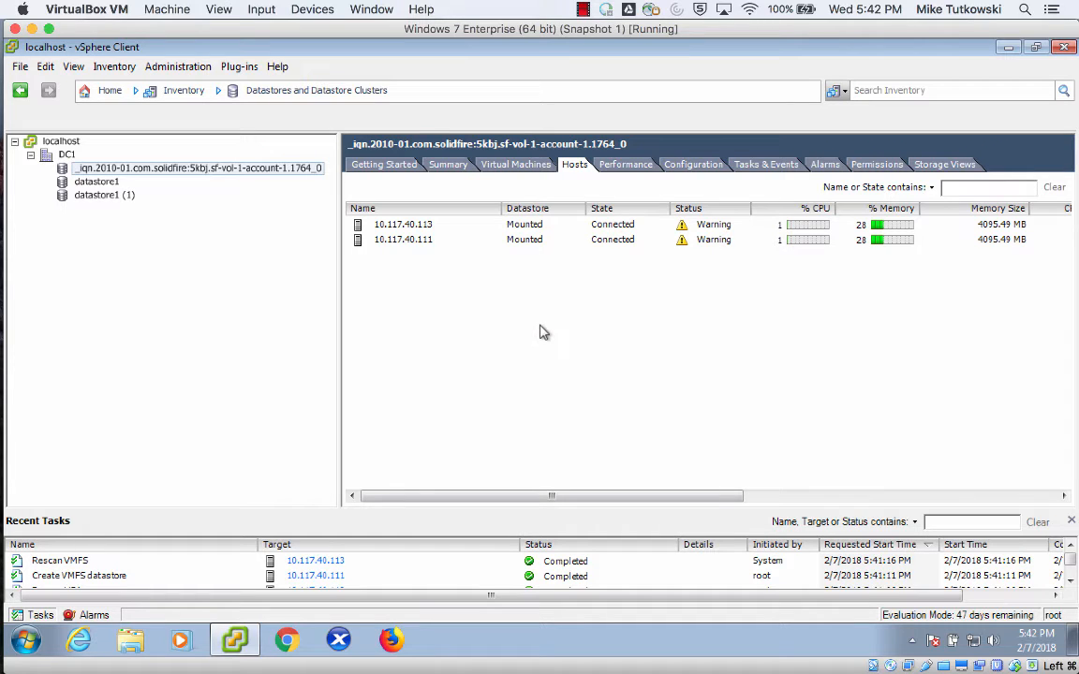
Browse the new datastore's files, look inside the .sdd.sf folder, and return to the main vSphere window.
right_click(288, 178)
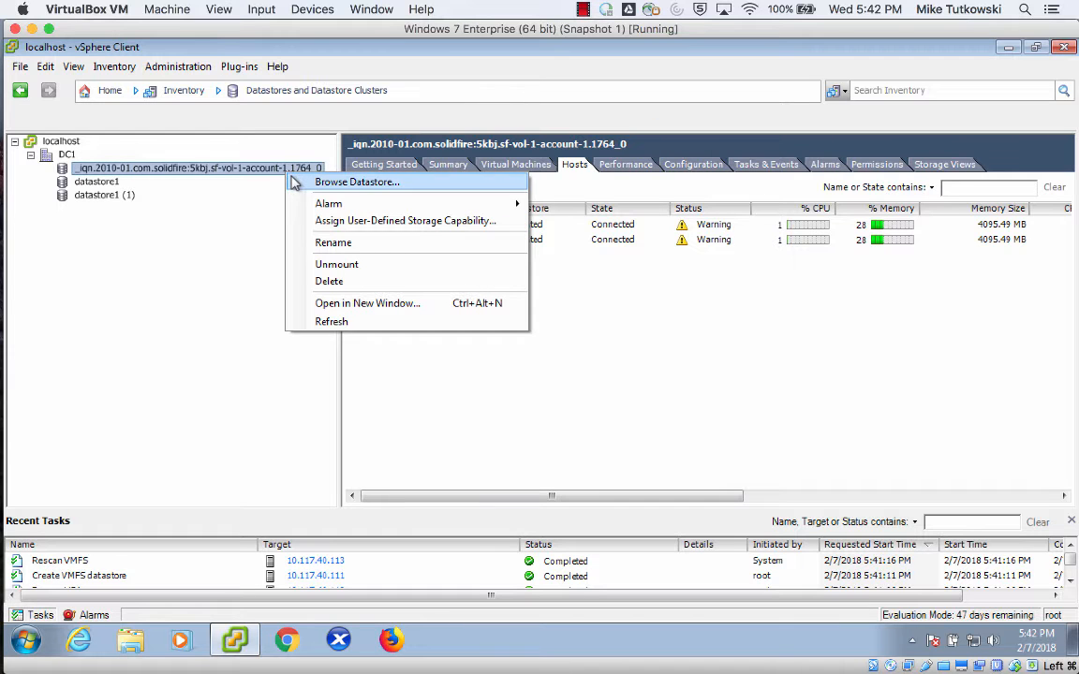
click(294, 181)
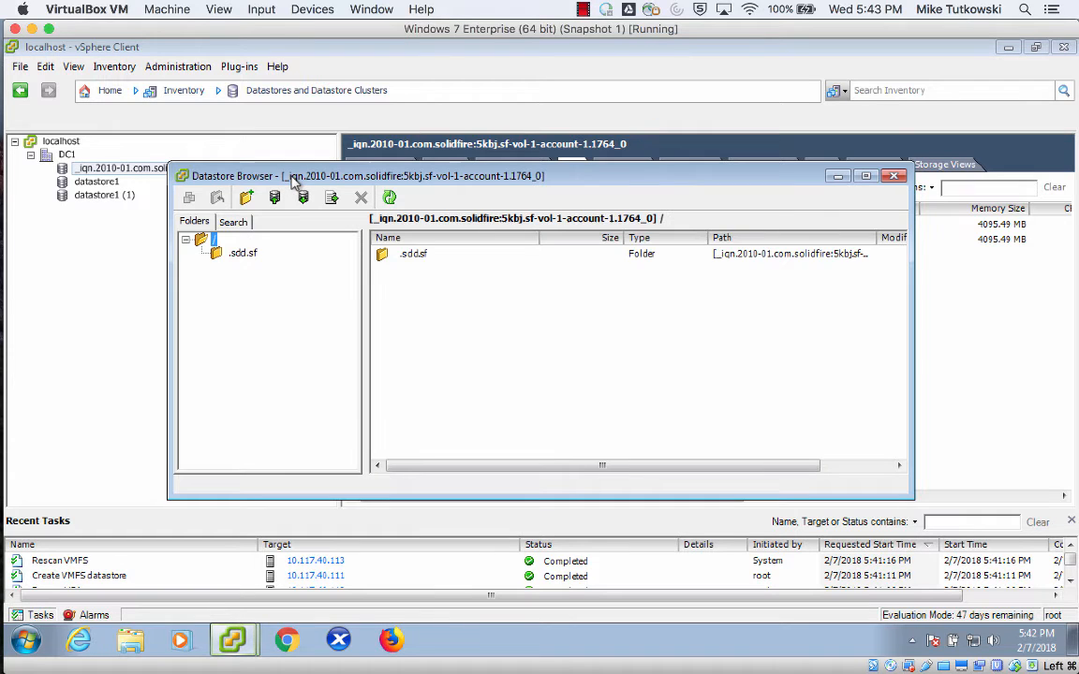
click(243, 253)
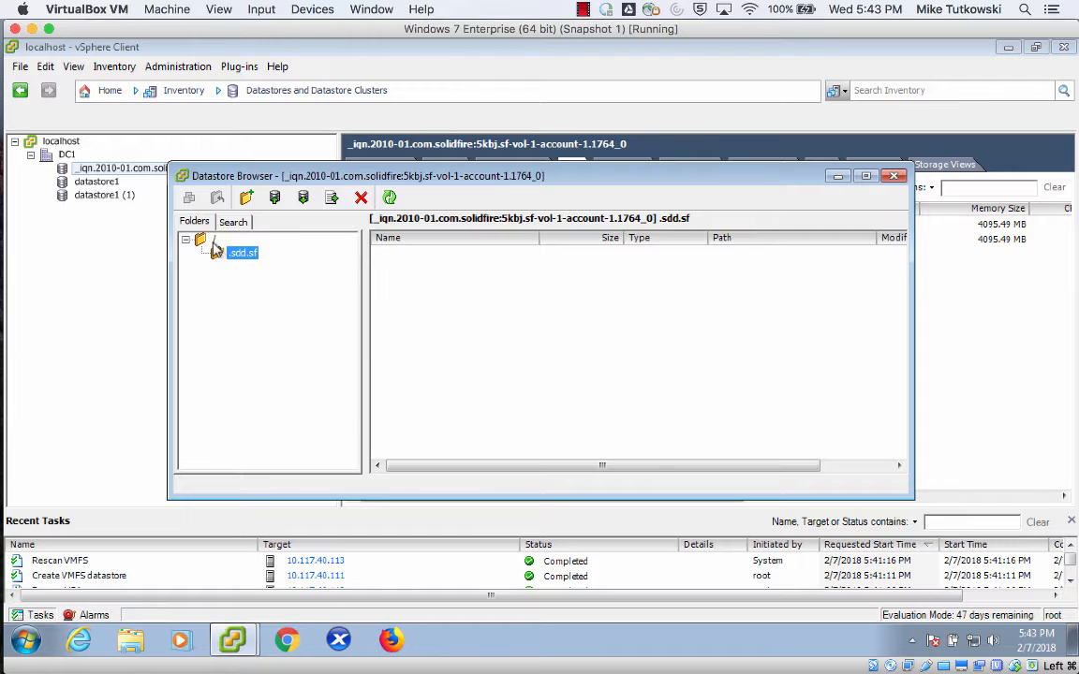
click(208, 239)
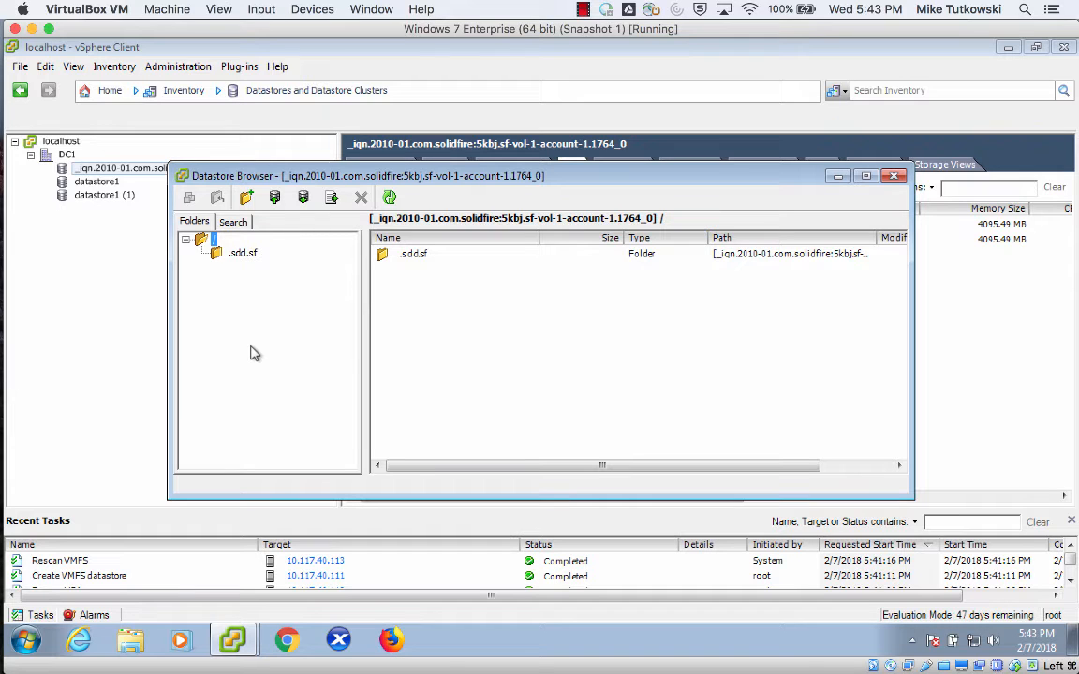
click(165, 170)
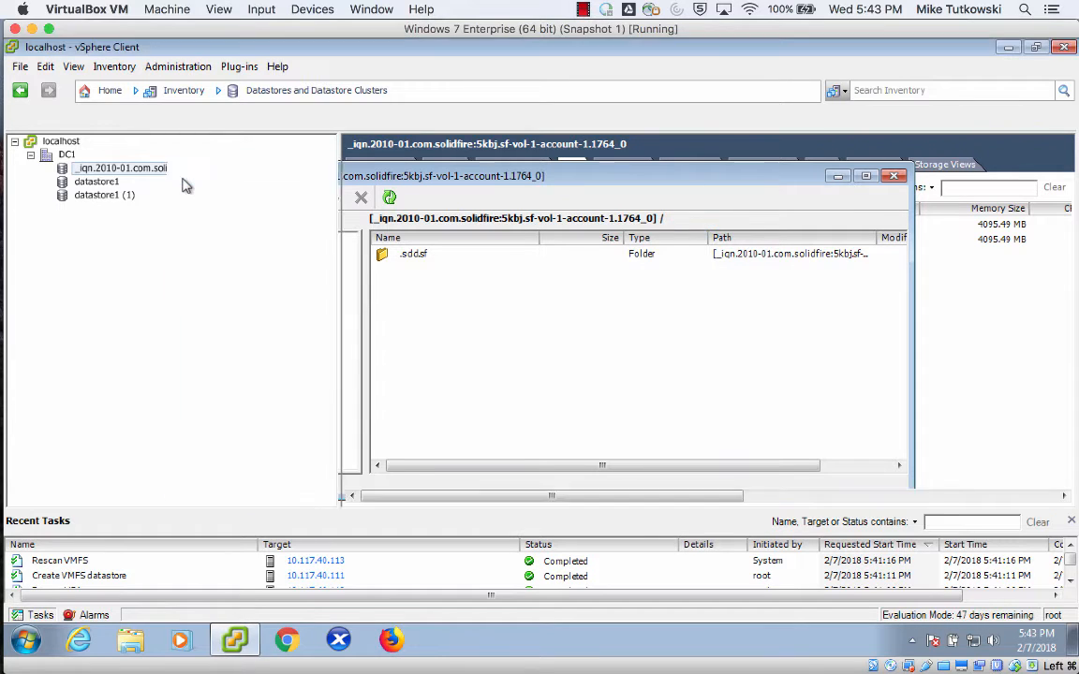
mouse_move(5, 178)
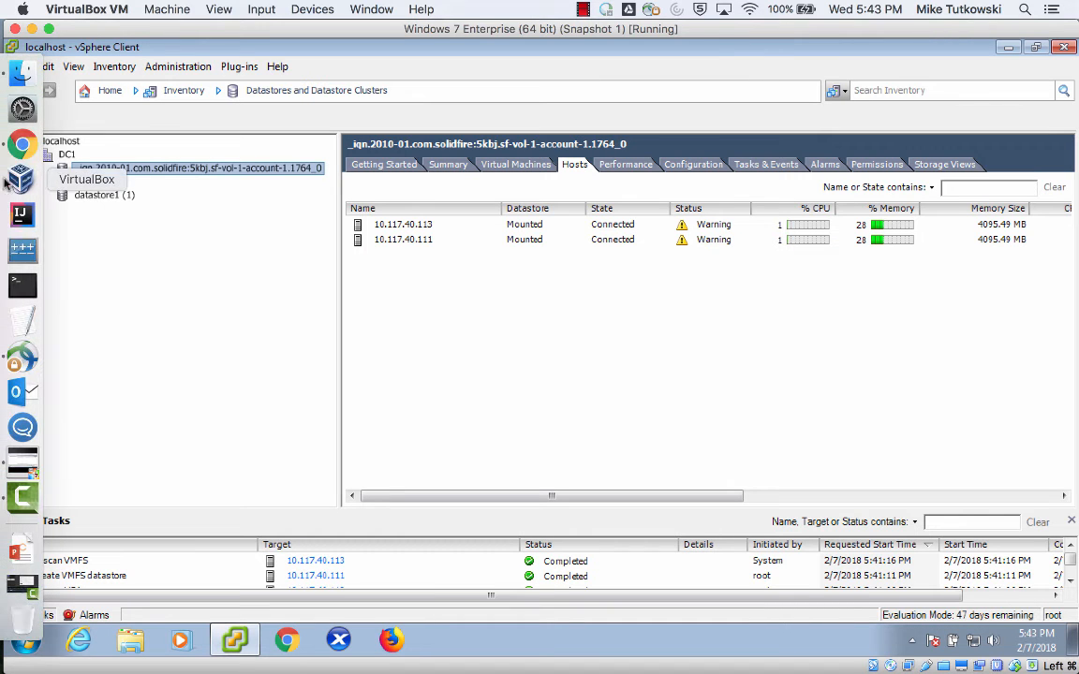
Switch back to Chrome, review the primary storage list in CloudStack, and open the accounts section.
click(22, 146)
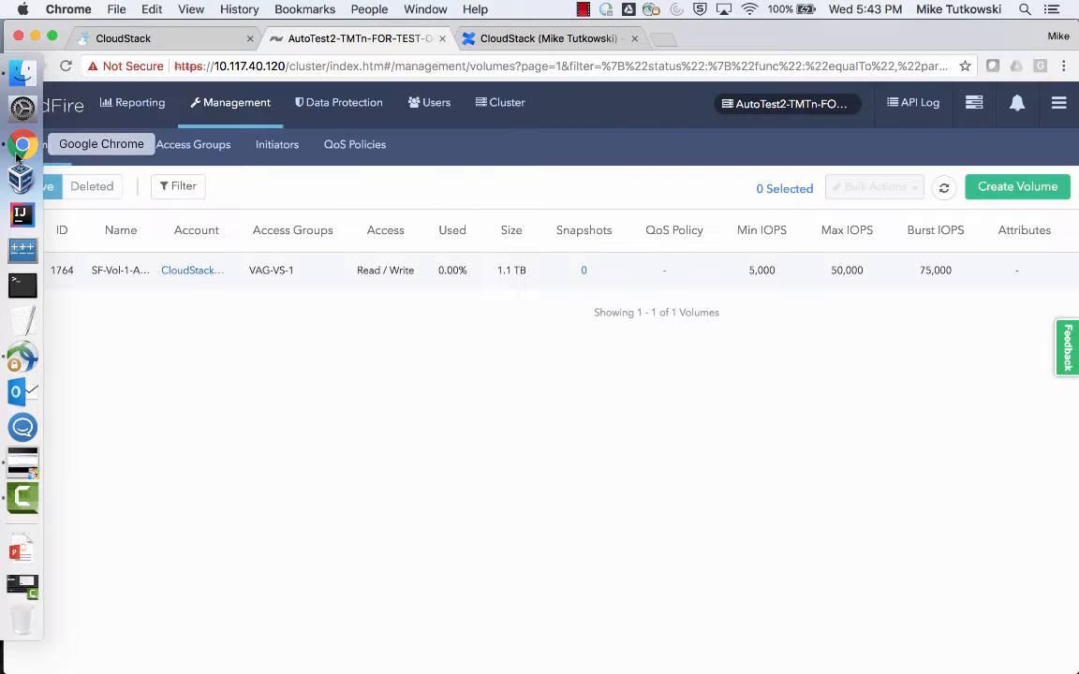
click(140, 39)
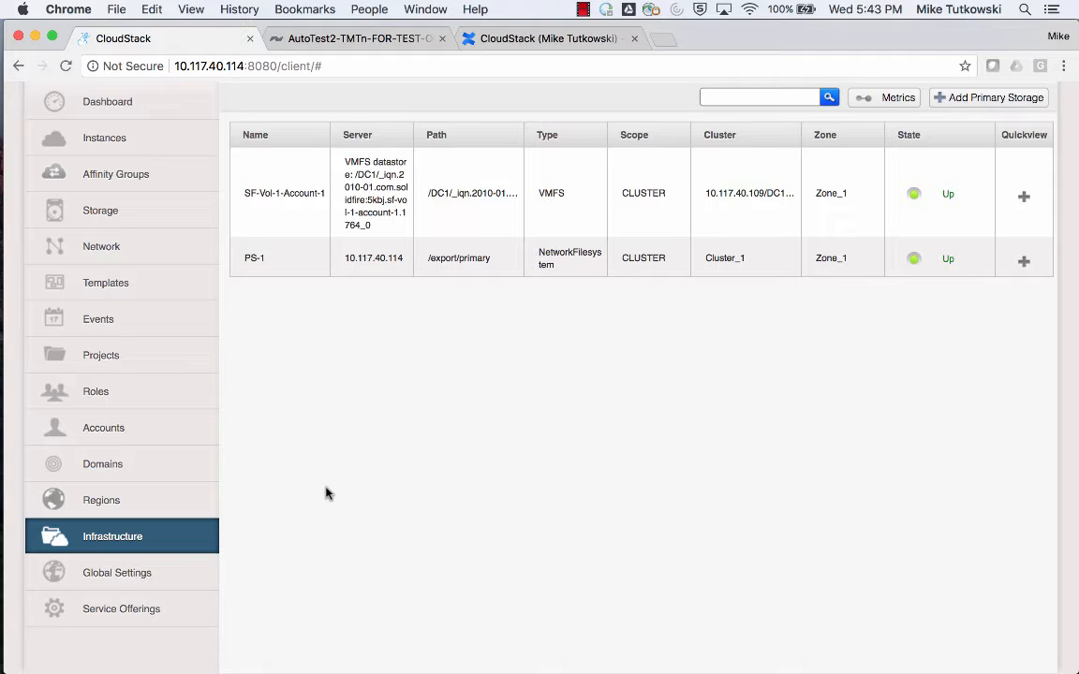
click(206, 441)
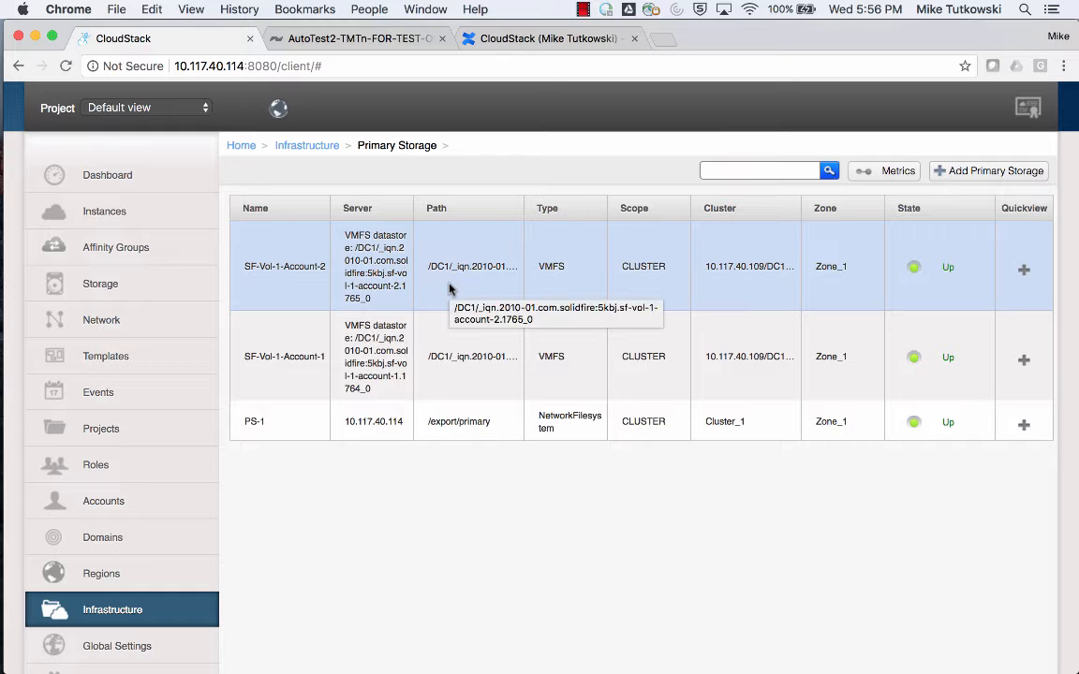
Switch to the vSphere Client to check the SF-Vol-1-Account-2 datastore and its attached hosts, and return to CloudStack in Chrome.
click(17, 469)
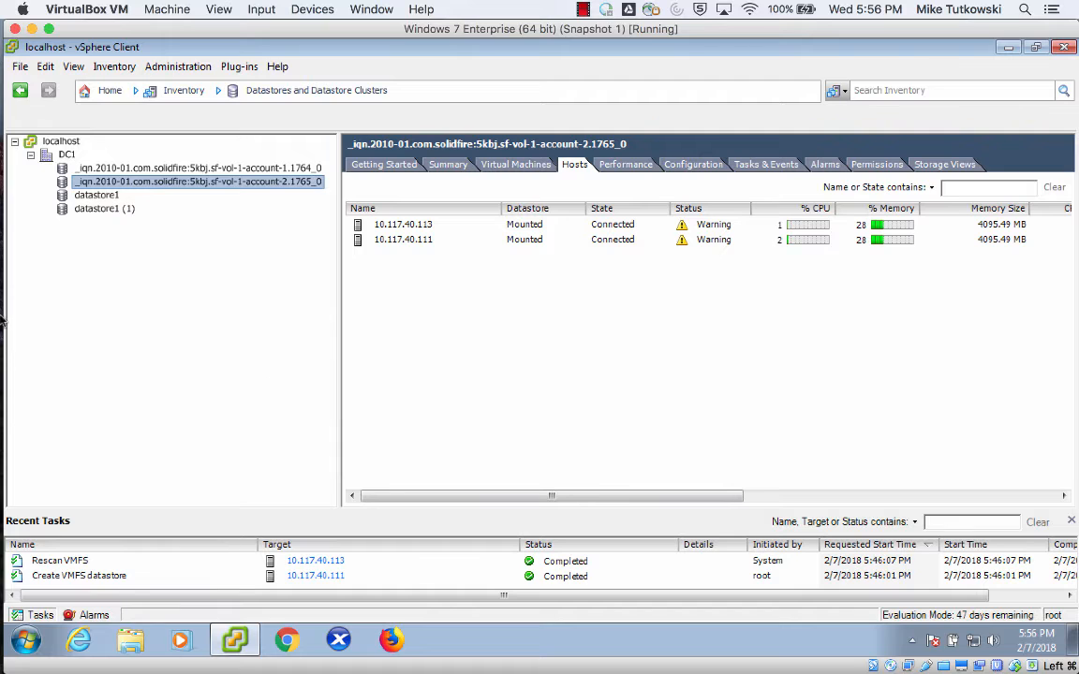
mouse_move(13, 209)
click(23, 146)
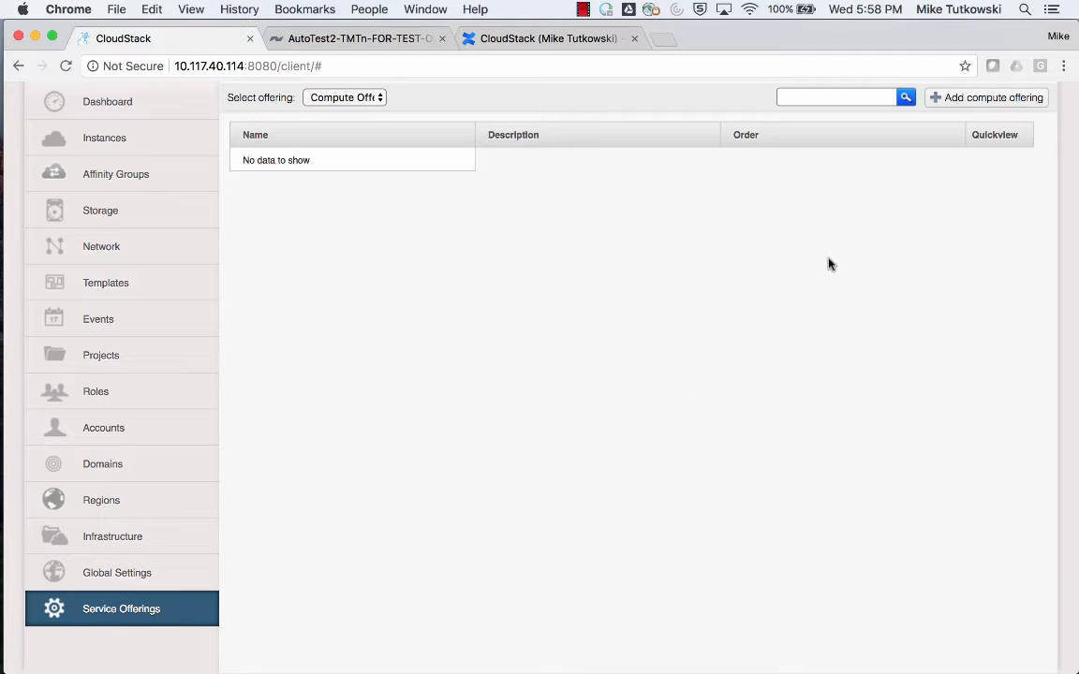
Start a new compute offering with the name CO 1 and the description CO 1 Desc.
click(978, 106)
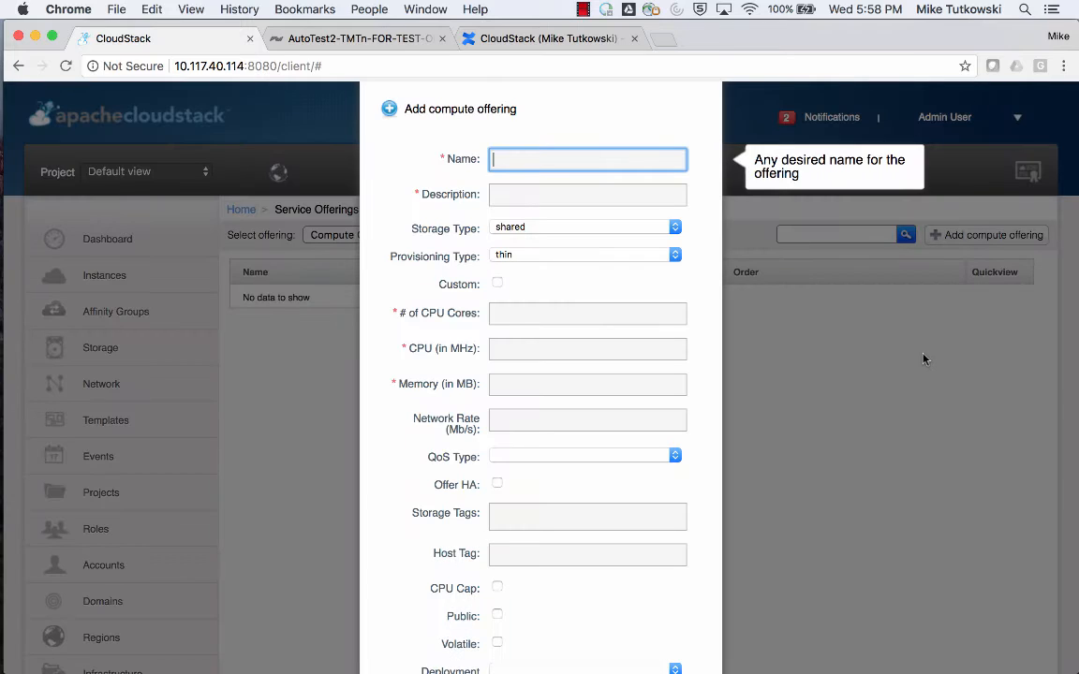
text(CO )
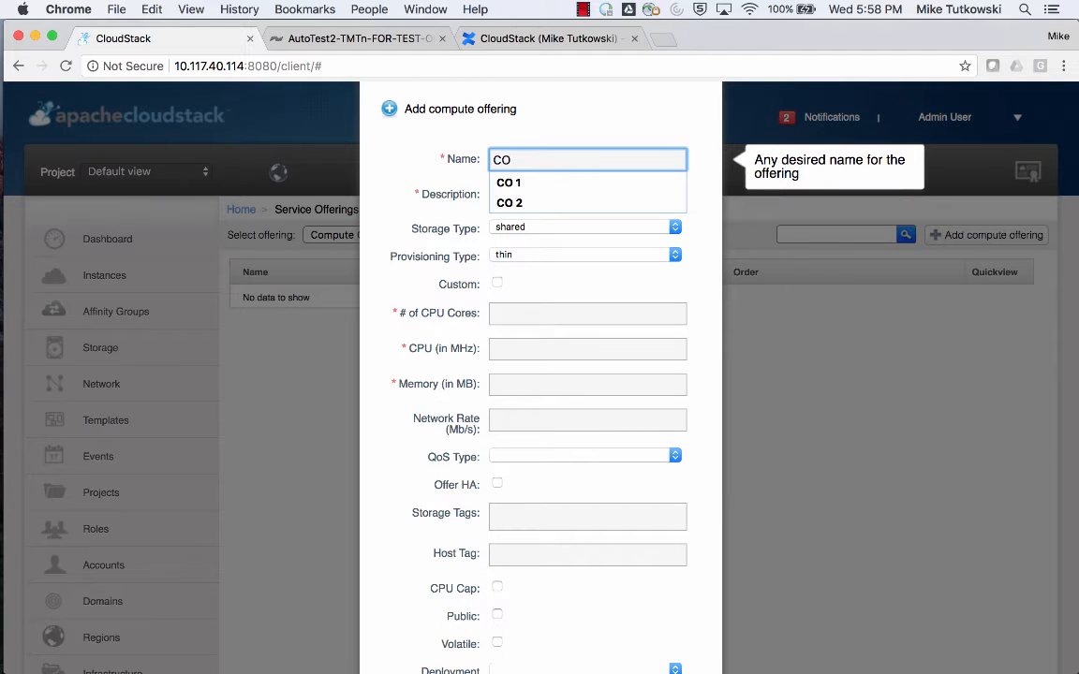
text(1)
key(Tab)
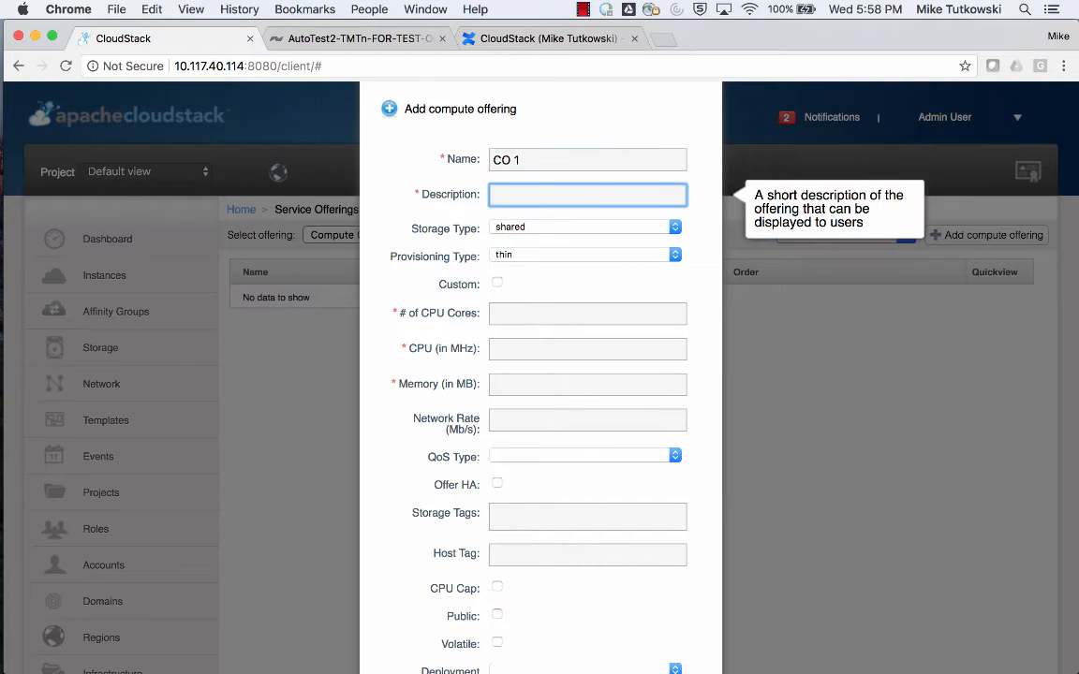
text(CO )
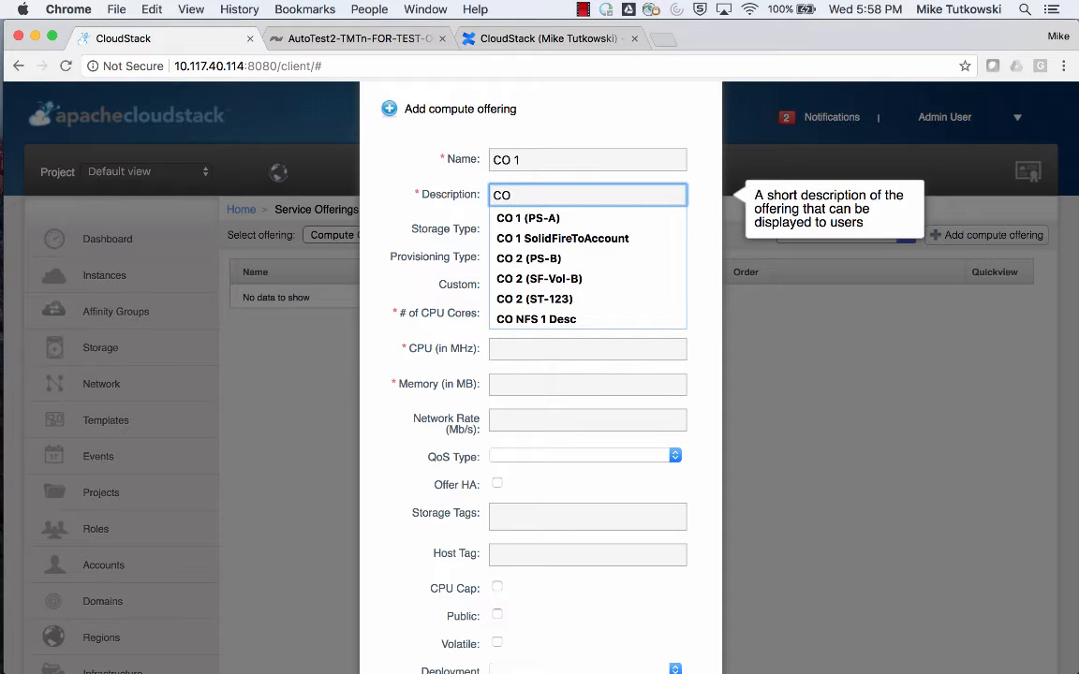
text(1 Desc)
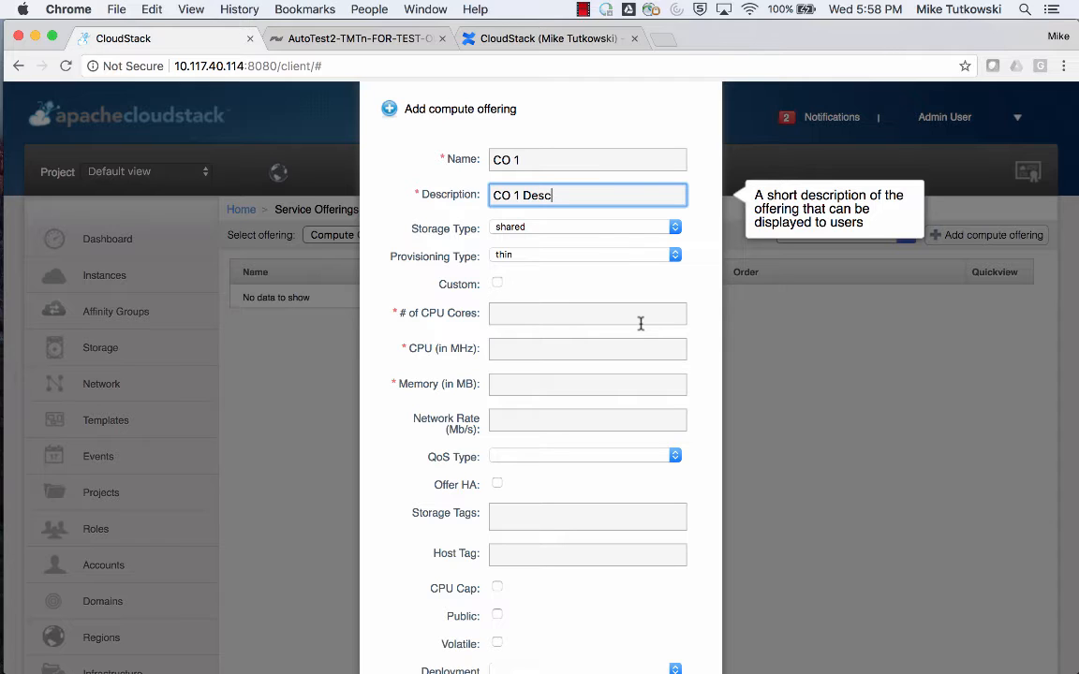
Give the compute offering 1 CPU core, 200 MHz of CPU and 128 MB of memory.
click(640, 323)
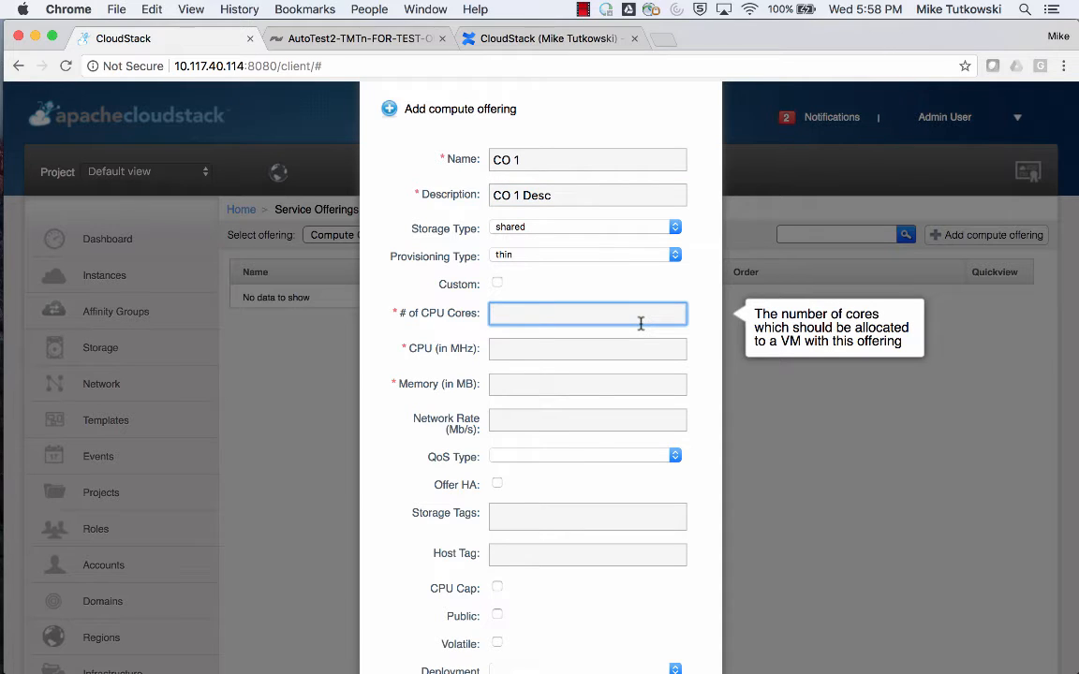
text(1)
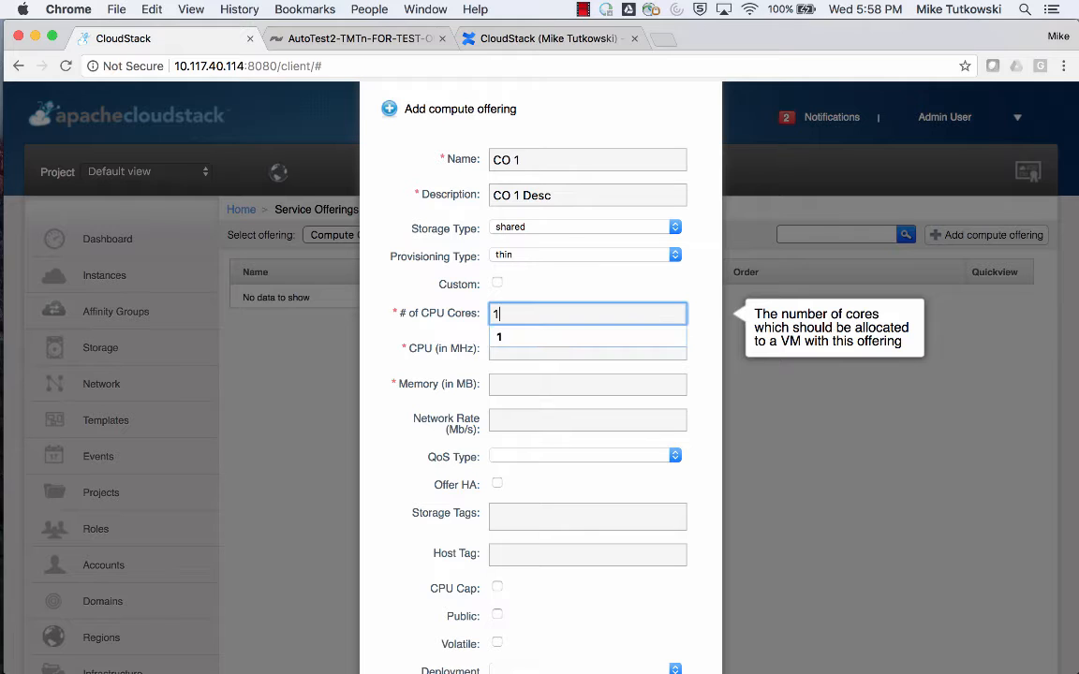
key(Tab)
text(200)
key(Tab)
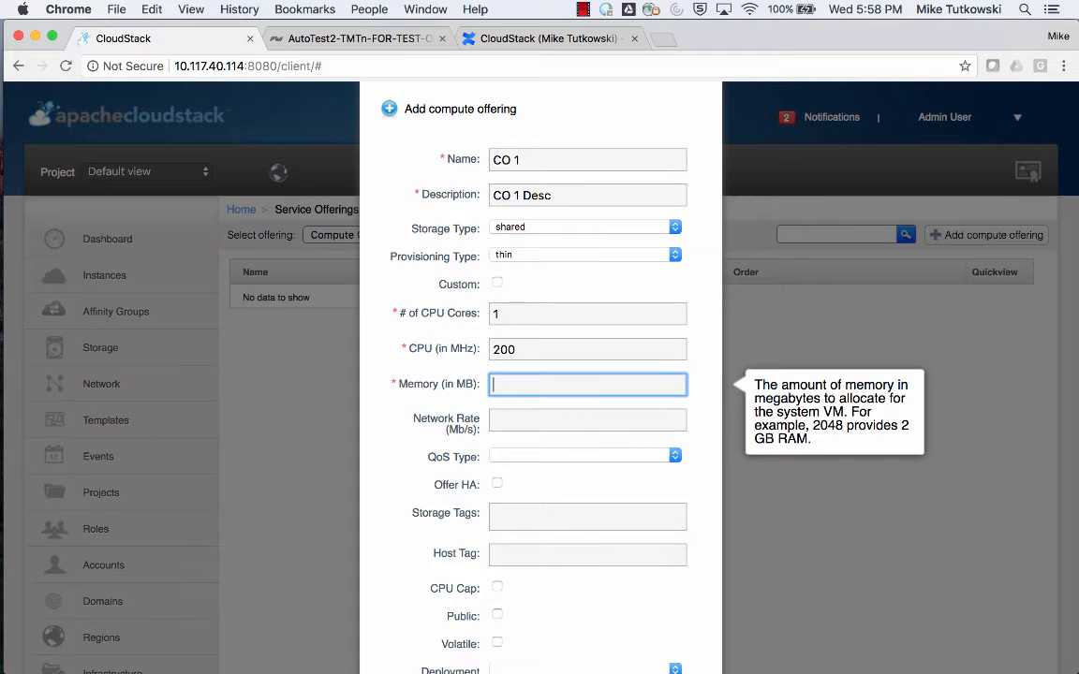
text(128)
key(Tab)
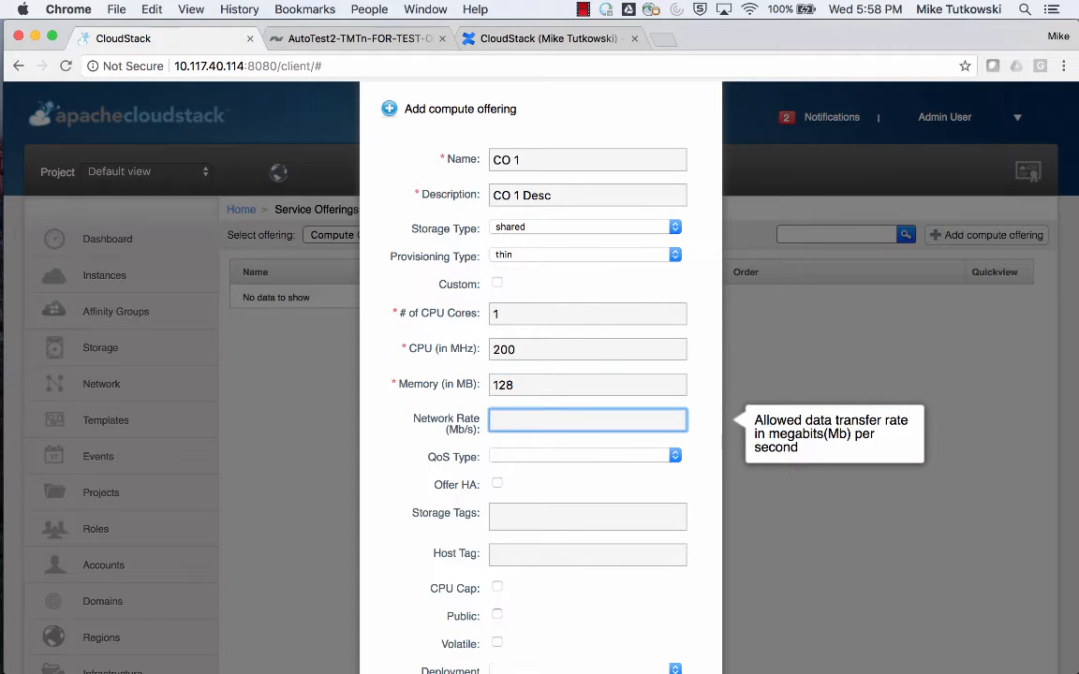
Add the storage tag SolidFireToAccount to the compute offering.
scroll(713, 423, down, 3)
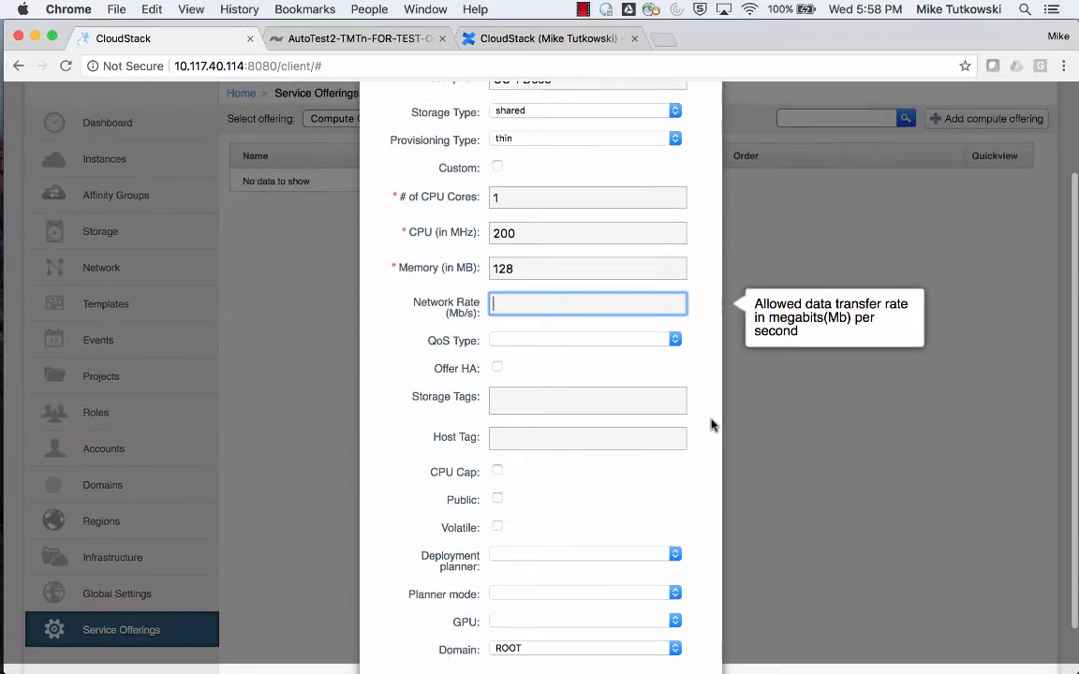
click(659, 388)
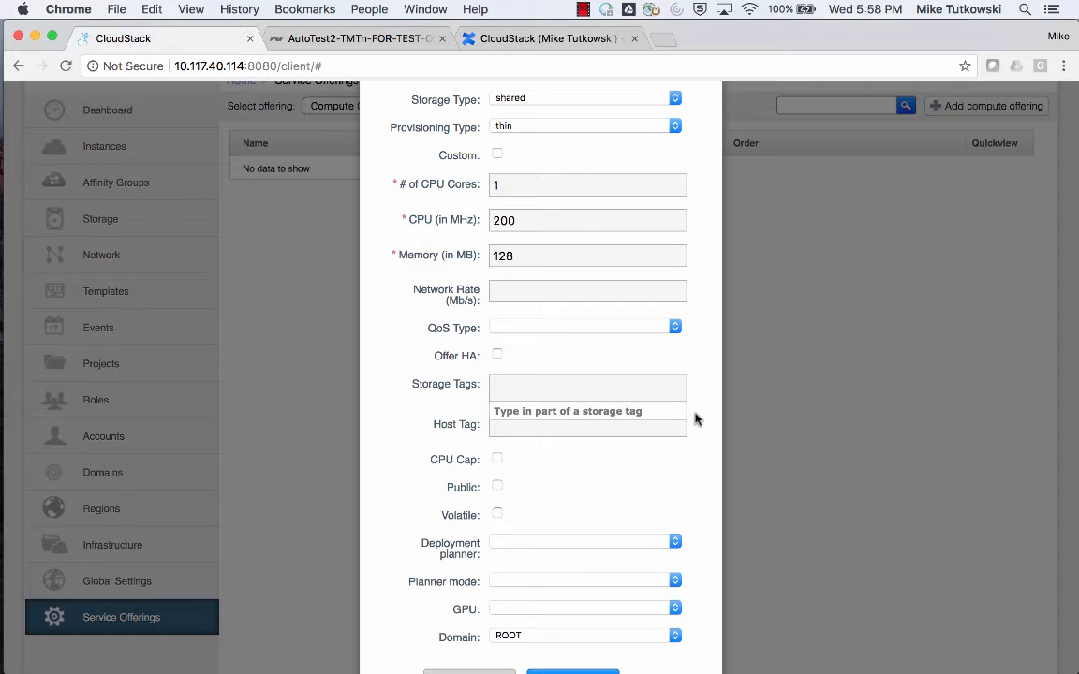
text(SolidFireToA)
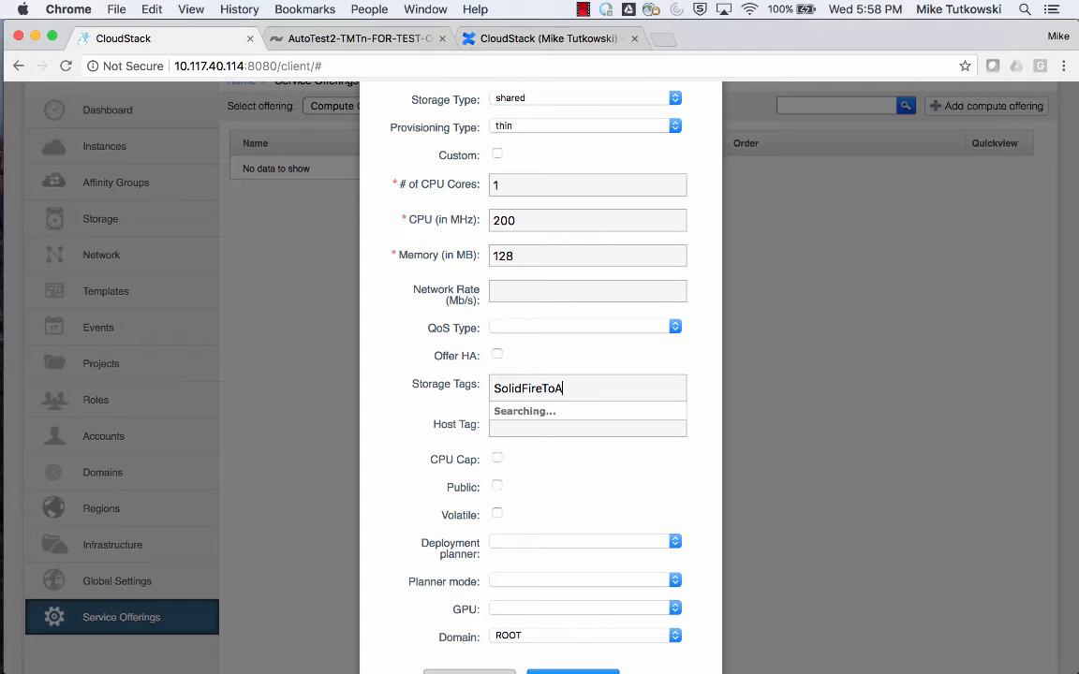
text(ccount)
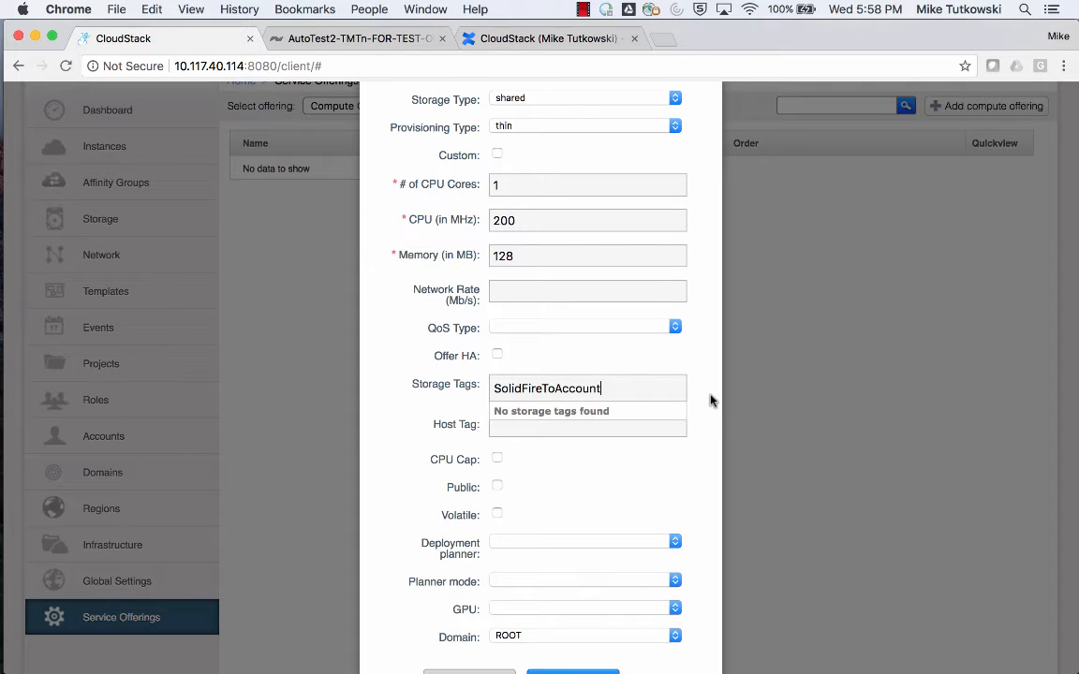
key(Return)
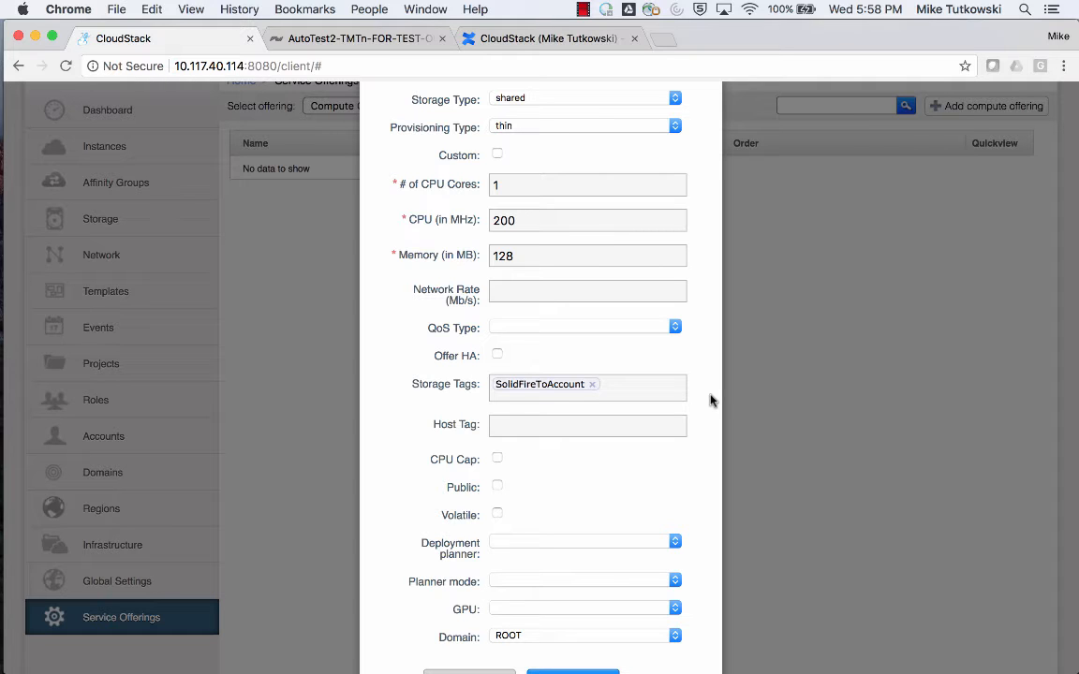
Review the compute offering's settings, leave it non-public with the ROOT domain, and create it.
scroll(716, 436, up, 2)
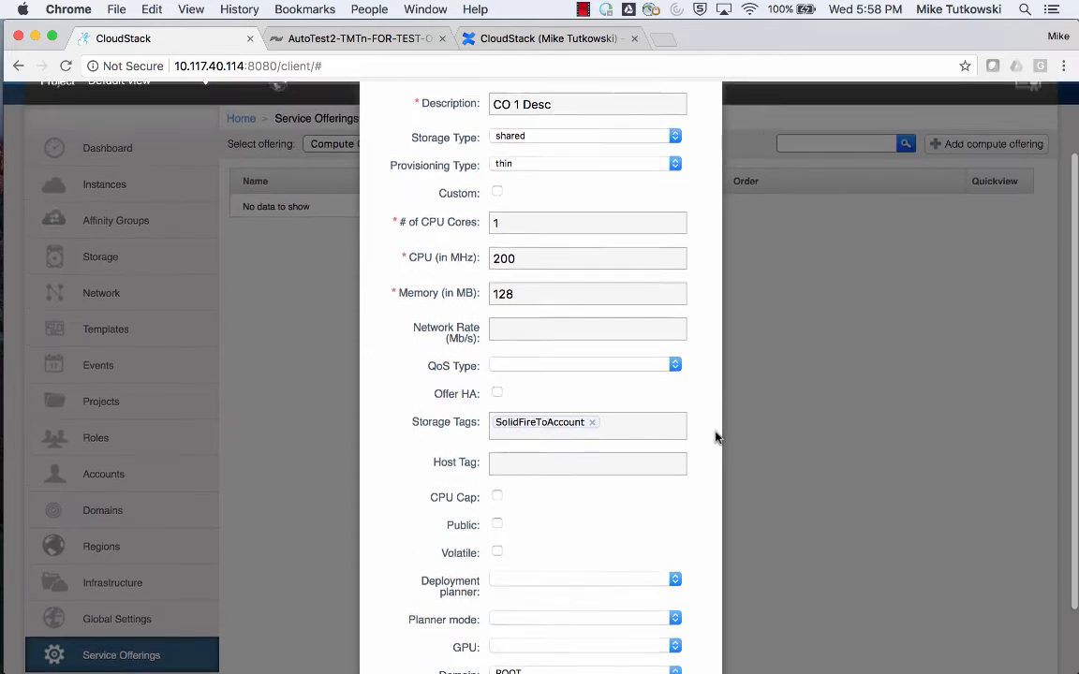
scroll(715, 435, up, 1)
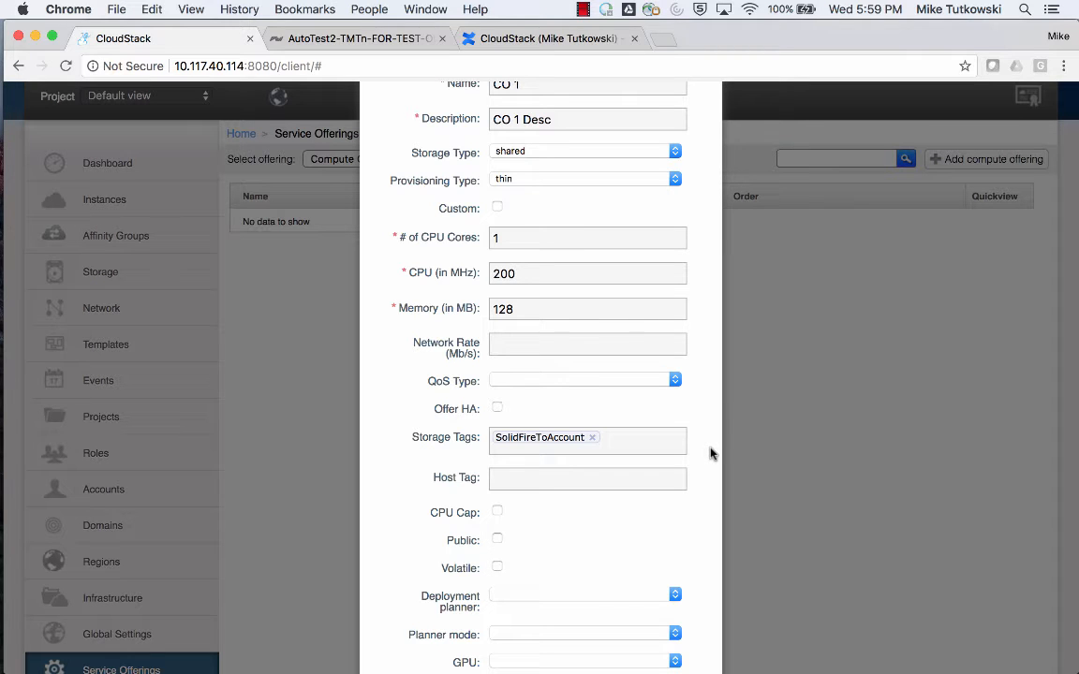
scroll(710, 454, down, 5)
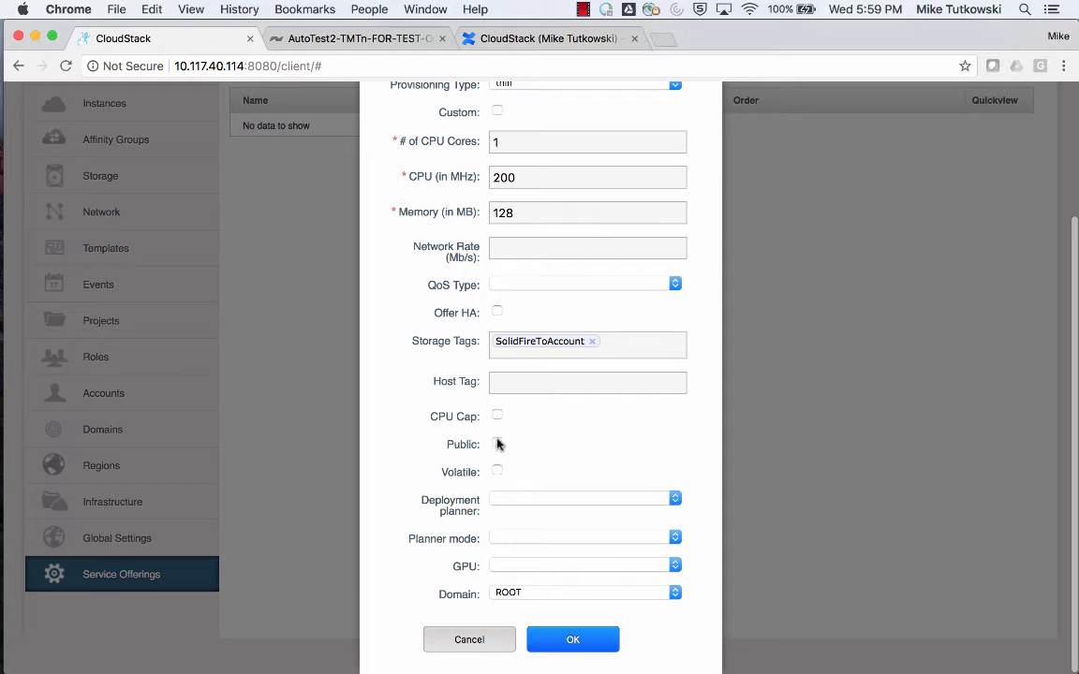
click(497, 444)
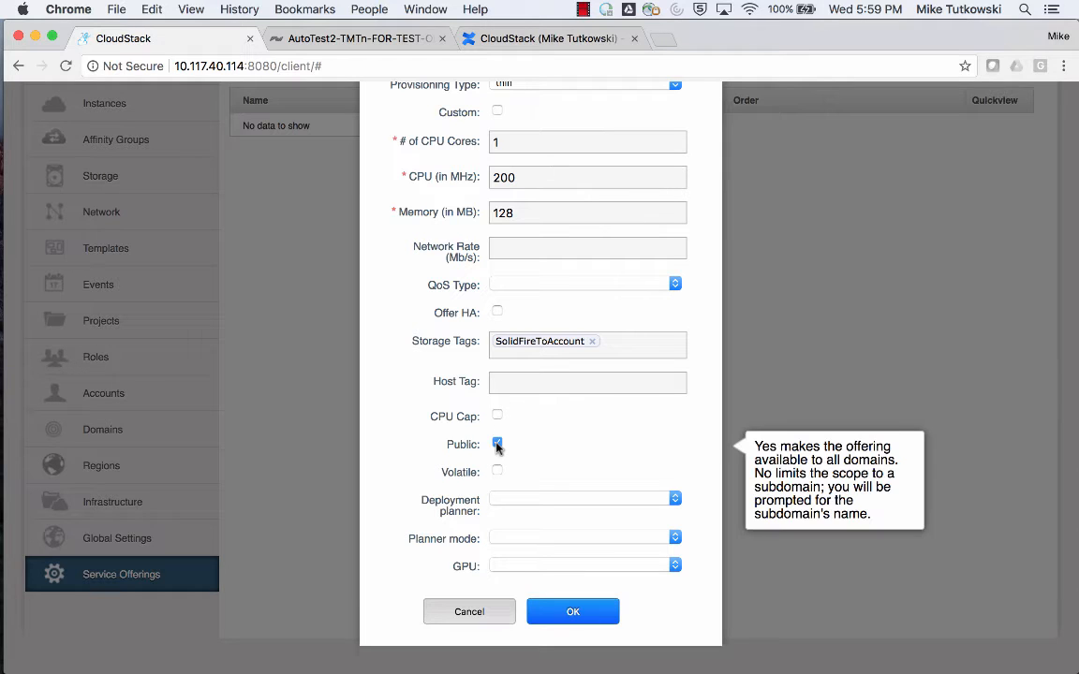
click(497, 445)
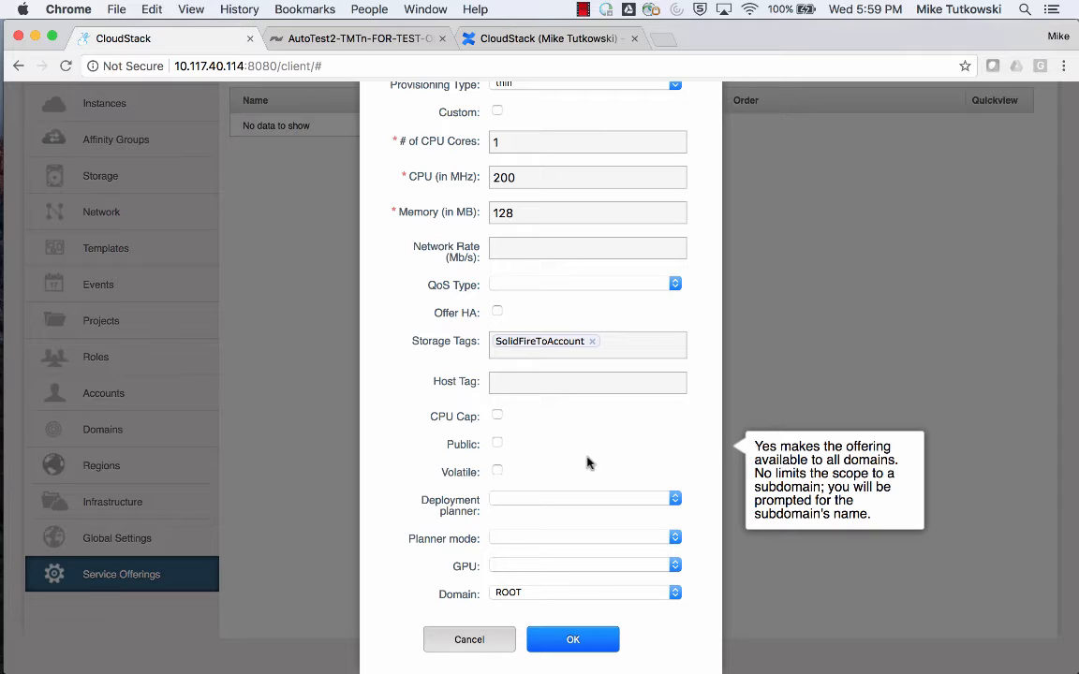
click(571, 639)
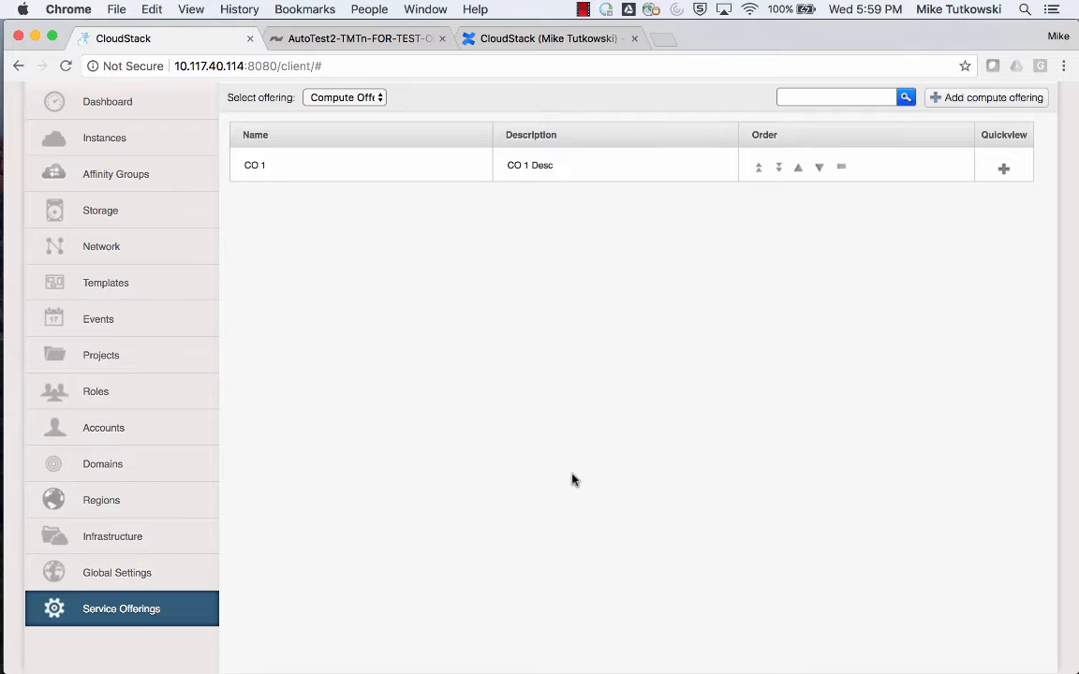
Edit the primary storage SF-Vol-1-Account-1 and replace its storage tag with SolidFireToAccount.
click(204, 540)
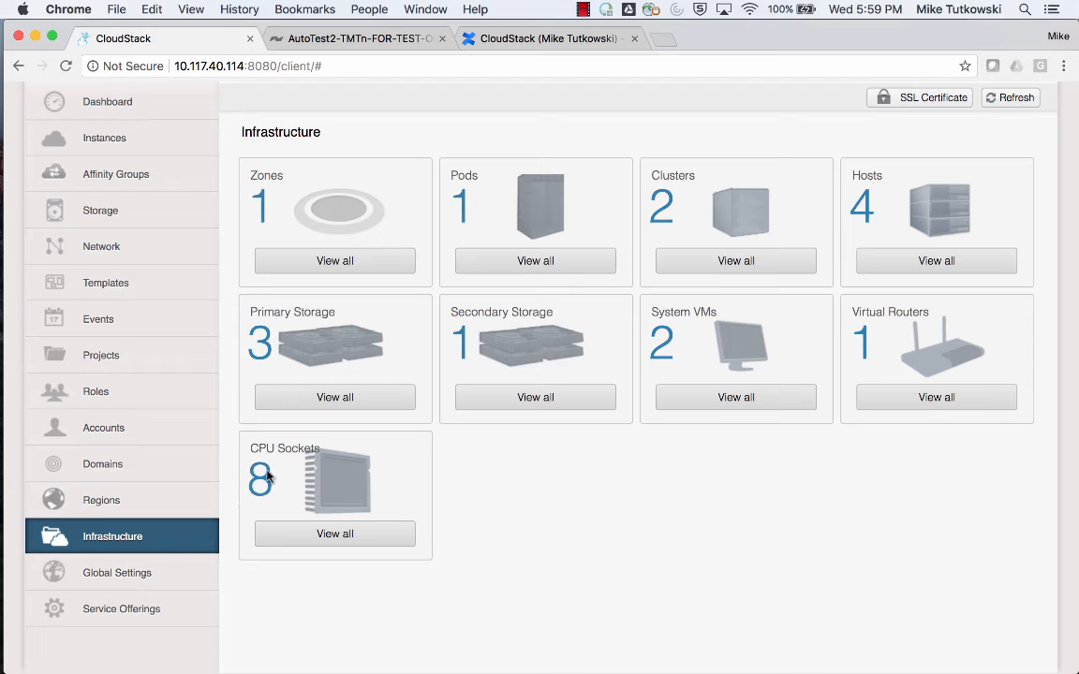
click(342, 405)
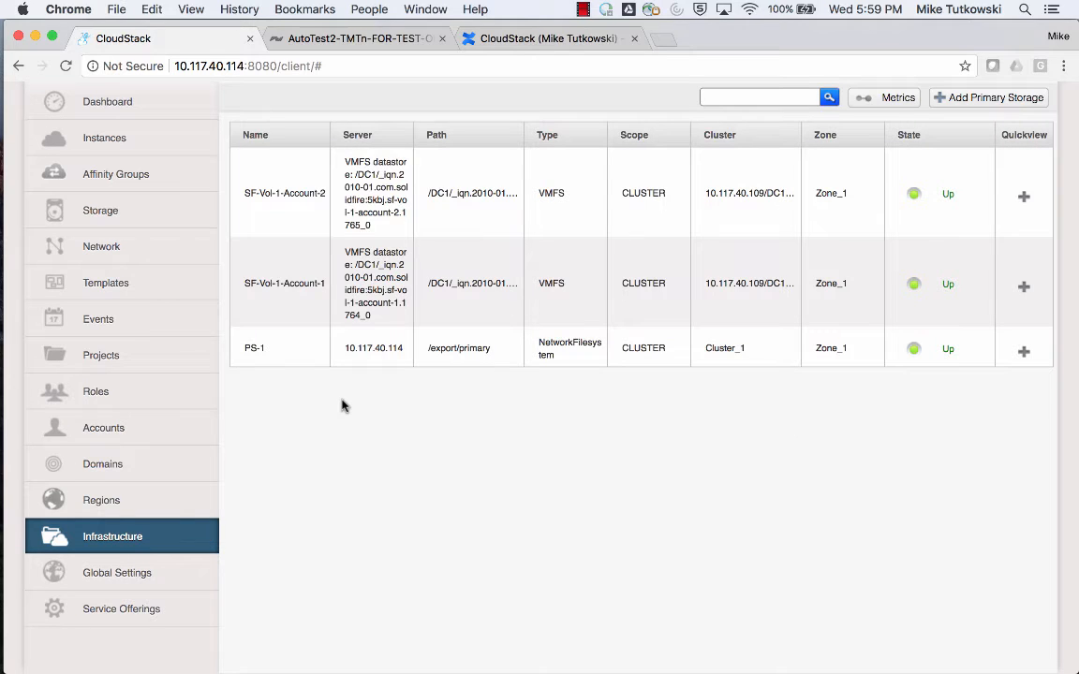
click(308, 302)
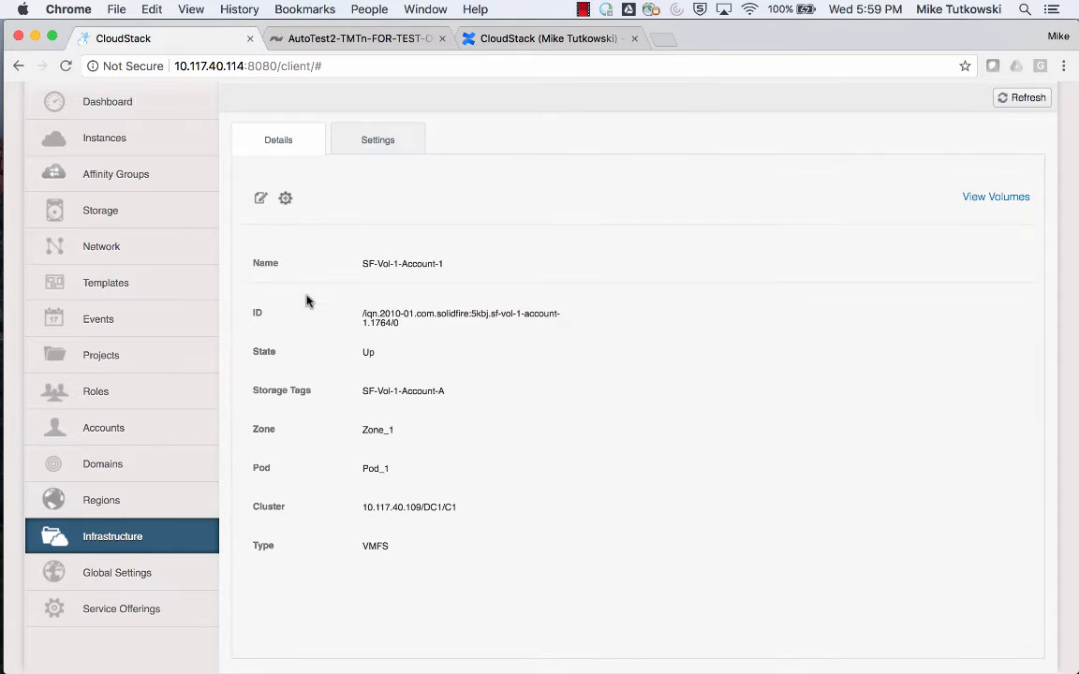
click(260, 204)
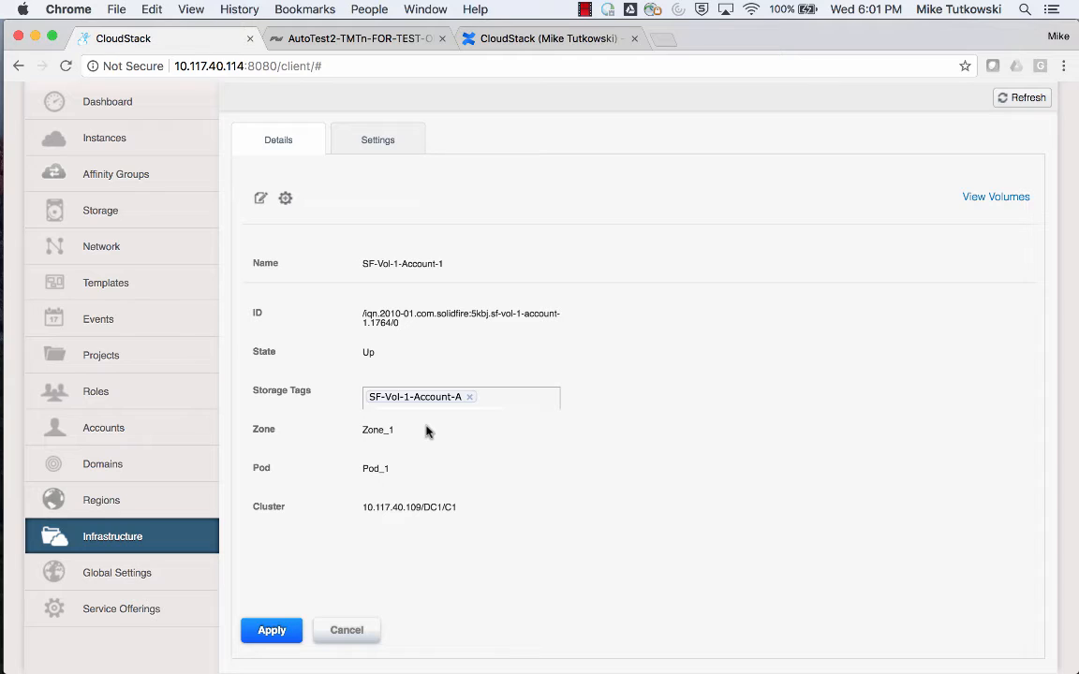
click(471, 398)
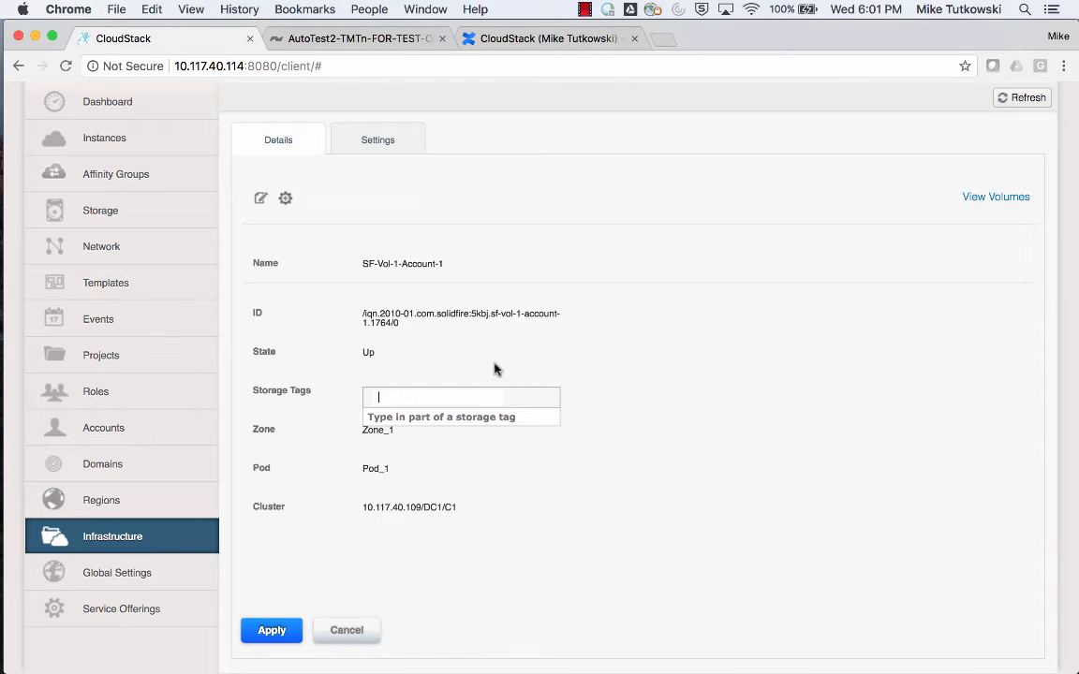
text(Solid)
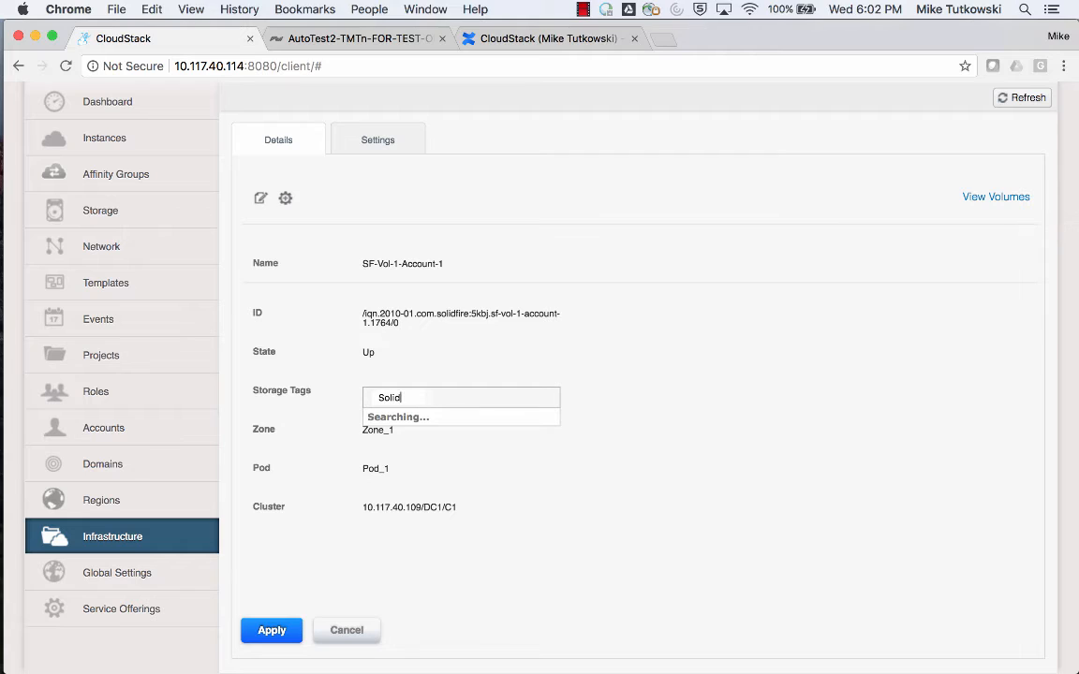
text(FireToAccount)
key(Return)
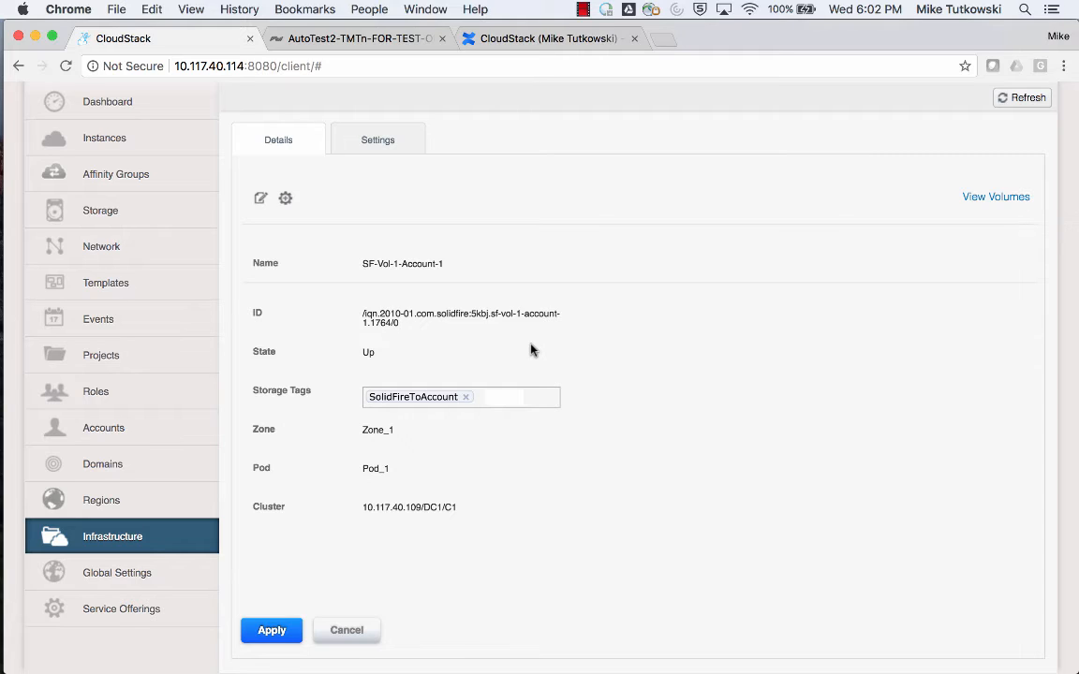
Add Account-1 as a second storage tag on the primary storage.
click(510, 395)
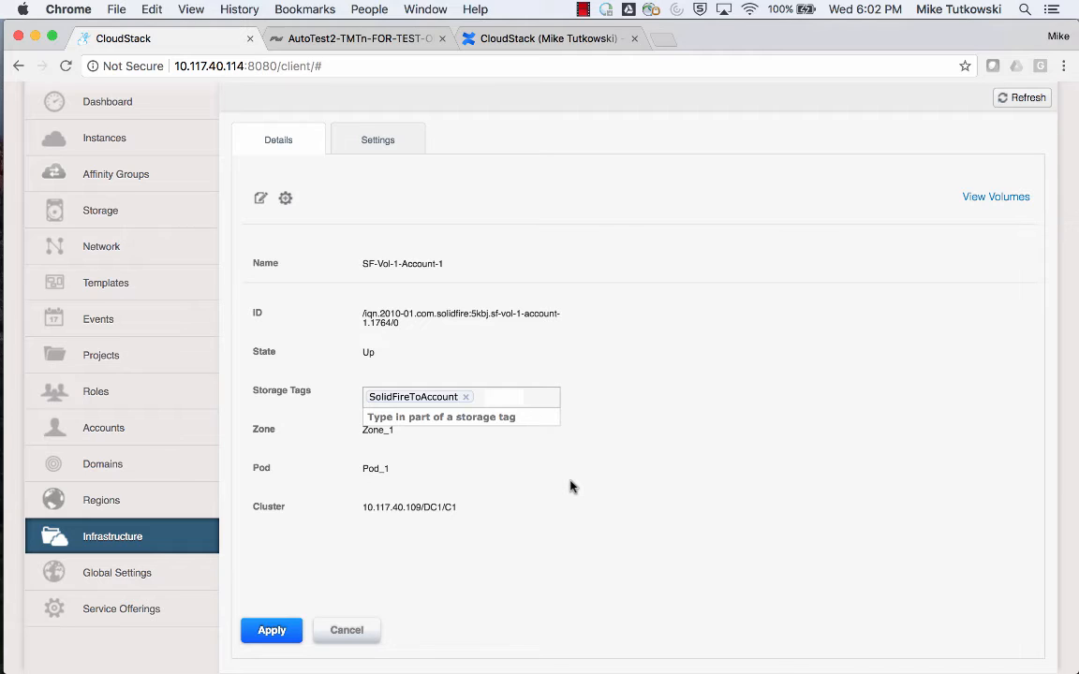
text(Account)
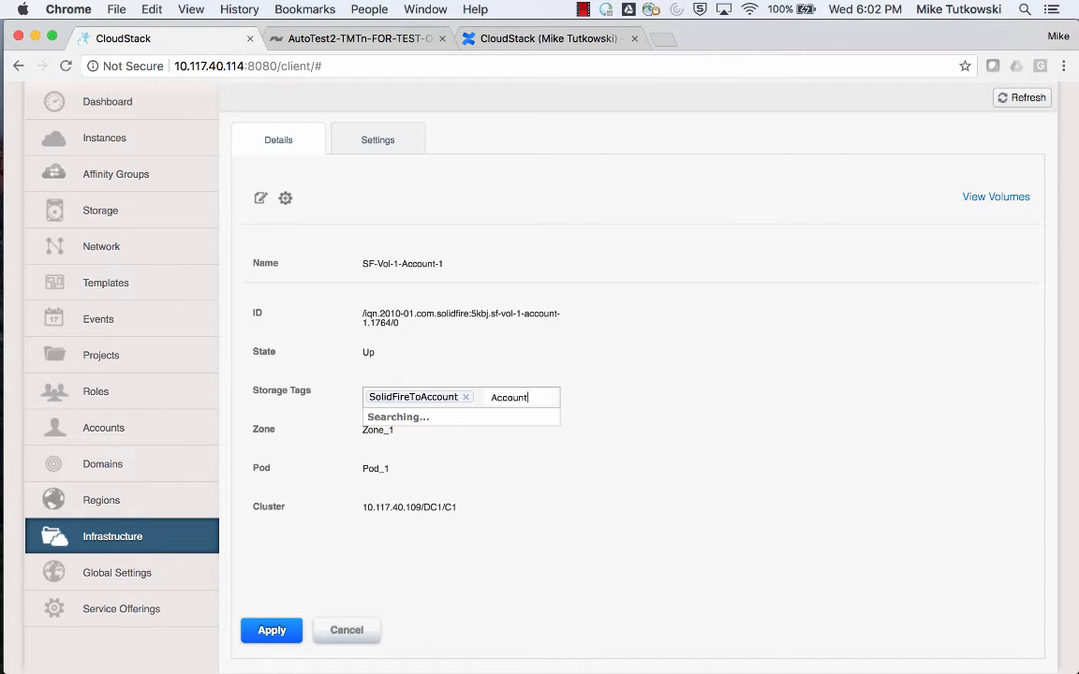
text(-1)
key(Return)
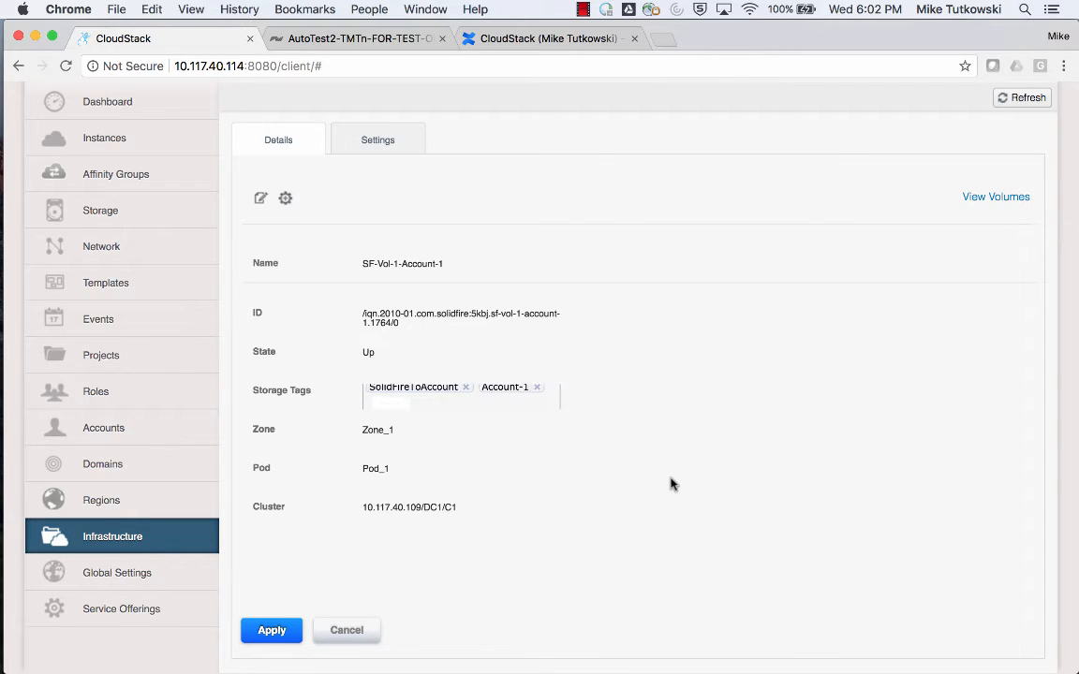
Set the disk total of SF-Vol-1-Account-1 to 1200 GB and apply the edits to the primary storage.
scroll(600, 405, up, 1)
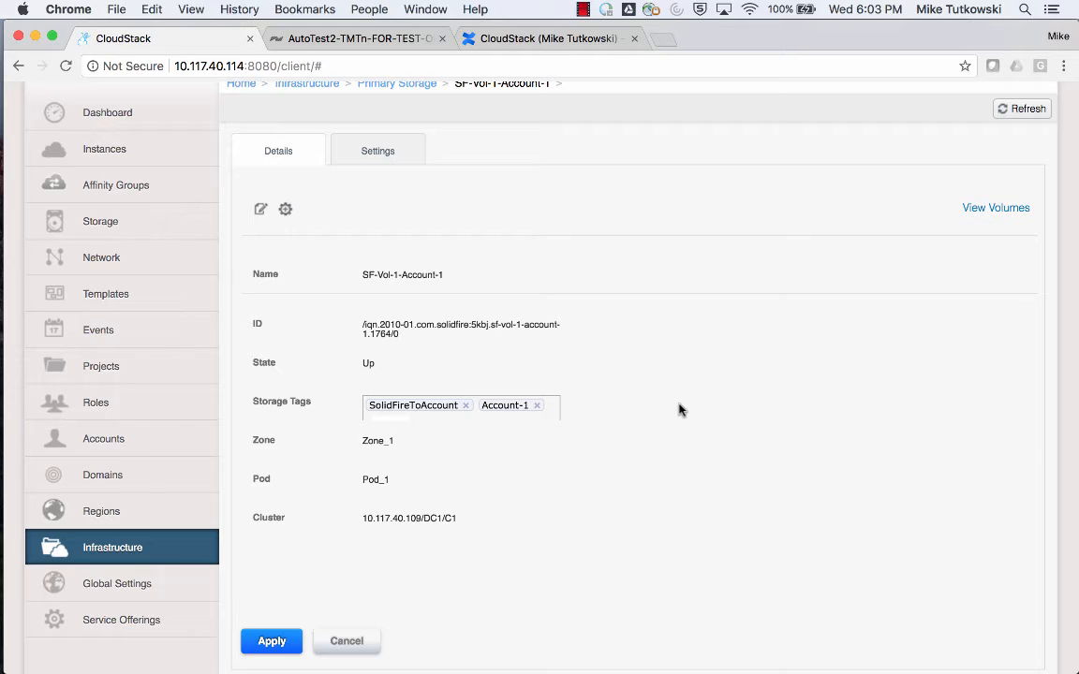
scroll(680, 410, down, 1)
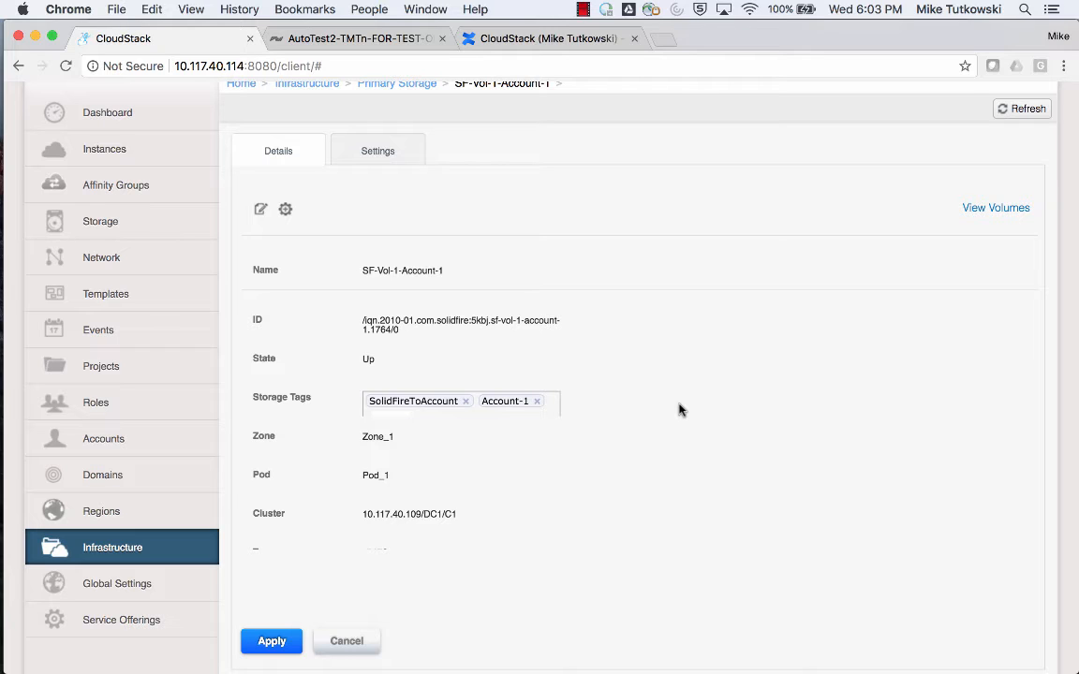
scroll(680, 409, down, 5)
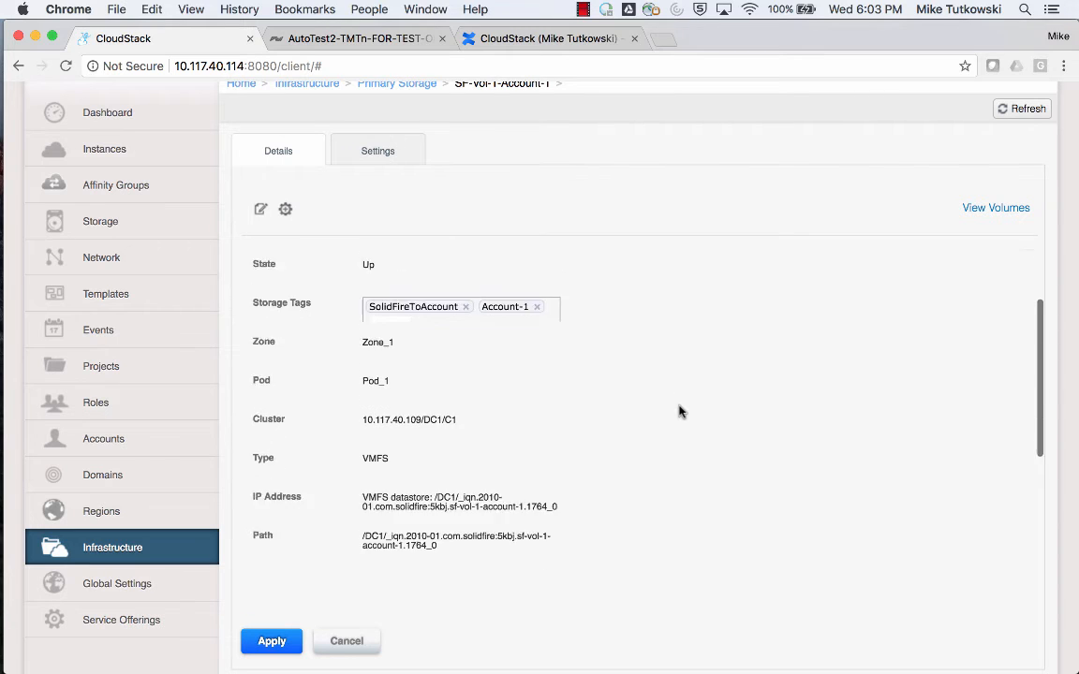
scroll(680, 409, down, 3)
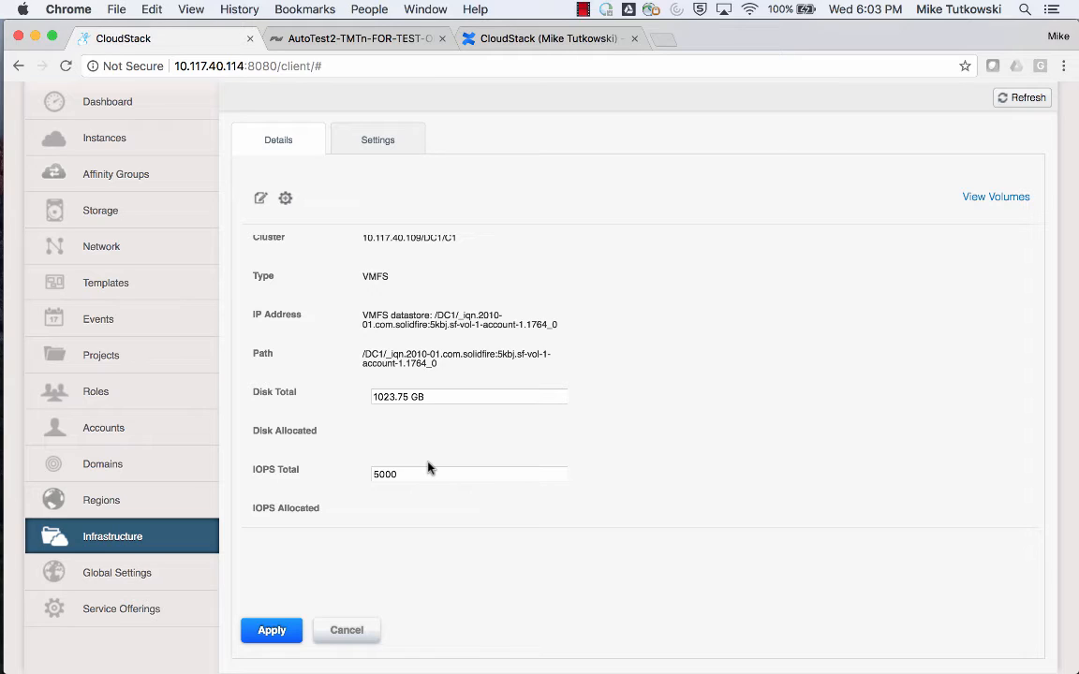
click(377, 397)
drag(378, 397, 407, 401)
text(1200)
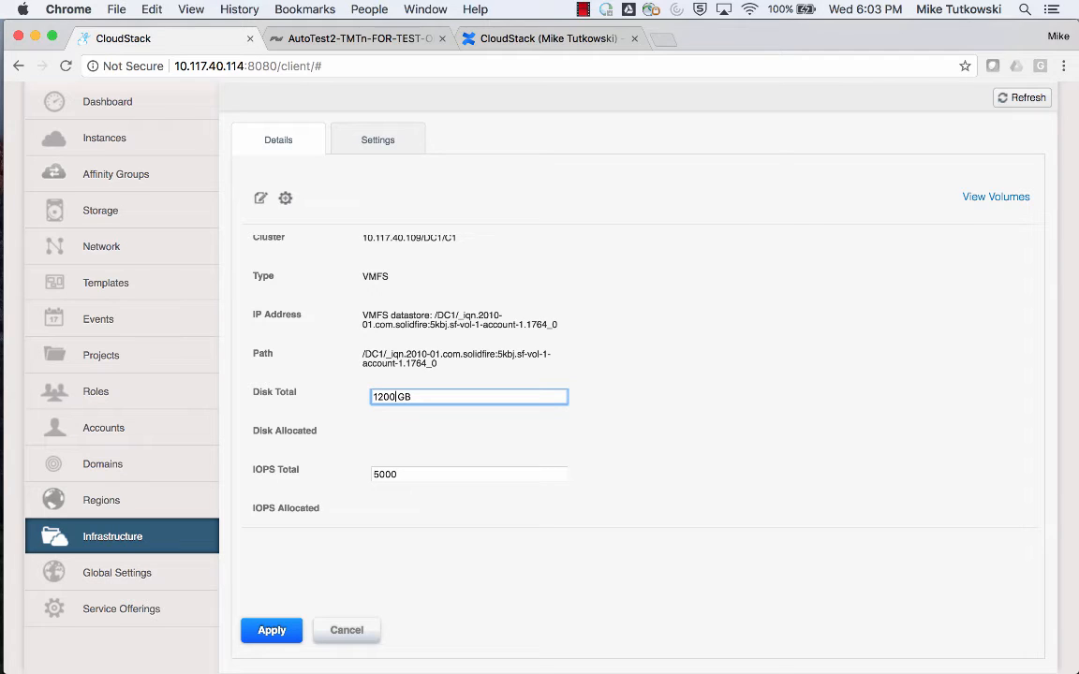
click(271, 632)
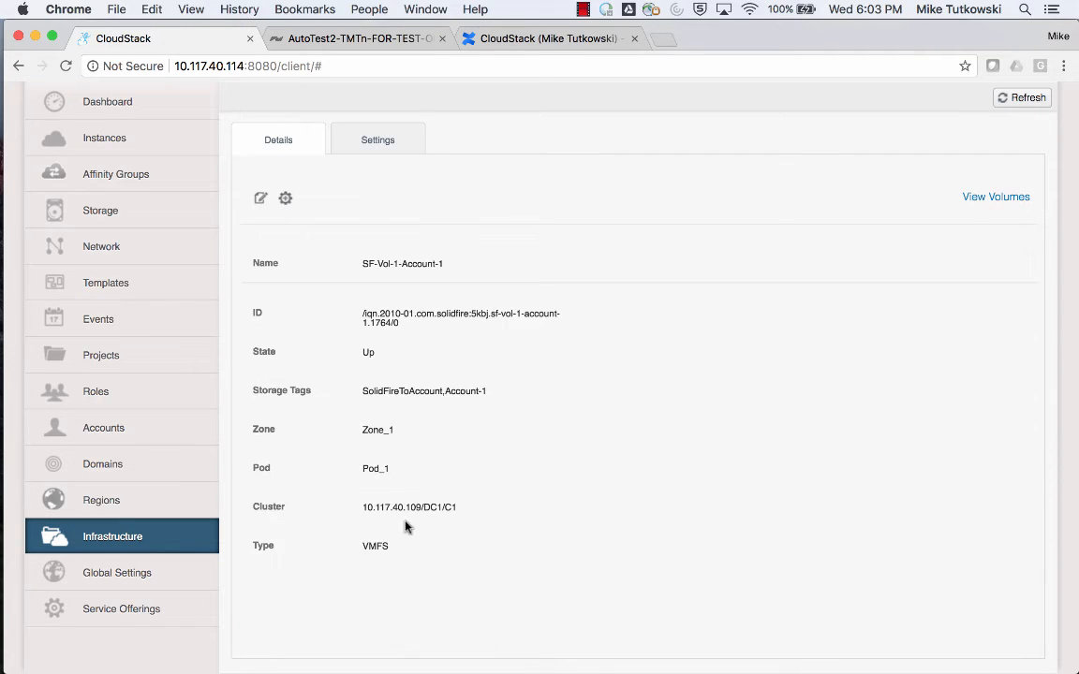
Reopen SF-Vol-1-Account-1 from the primary storage list and check its saved details.
scroll(467, 475, up, 3)
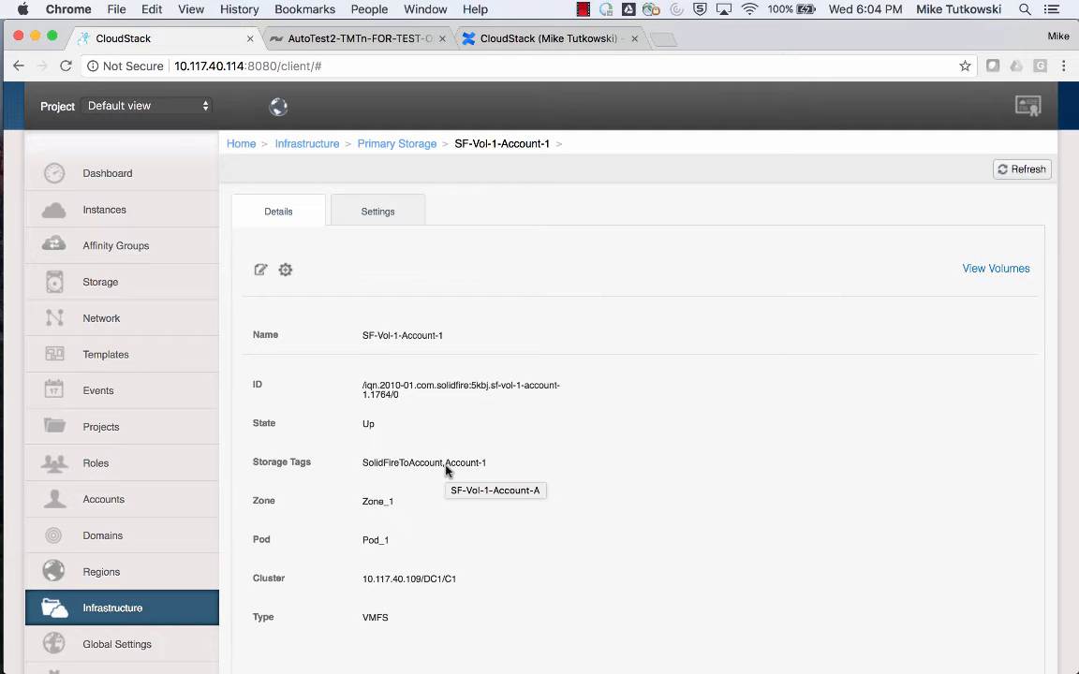
click(188, 613)
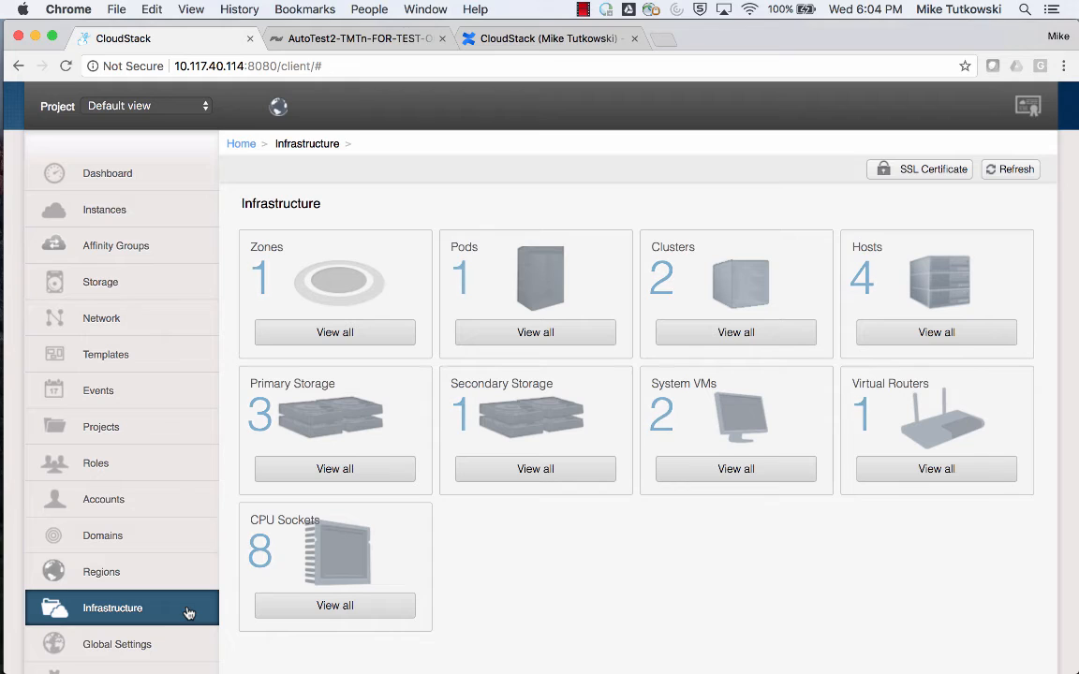
click(346, 476)
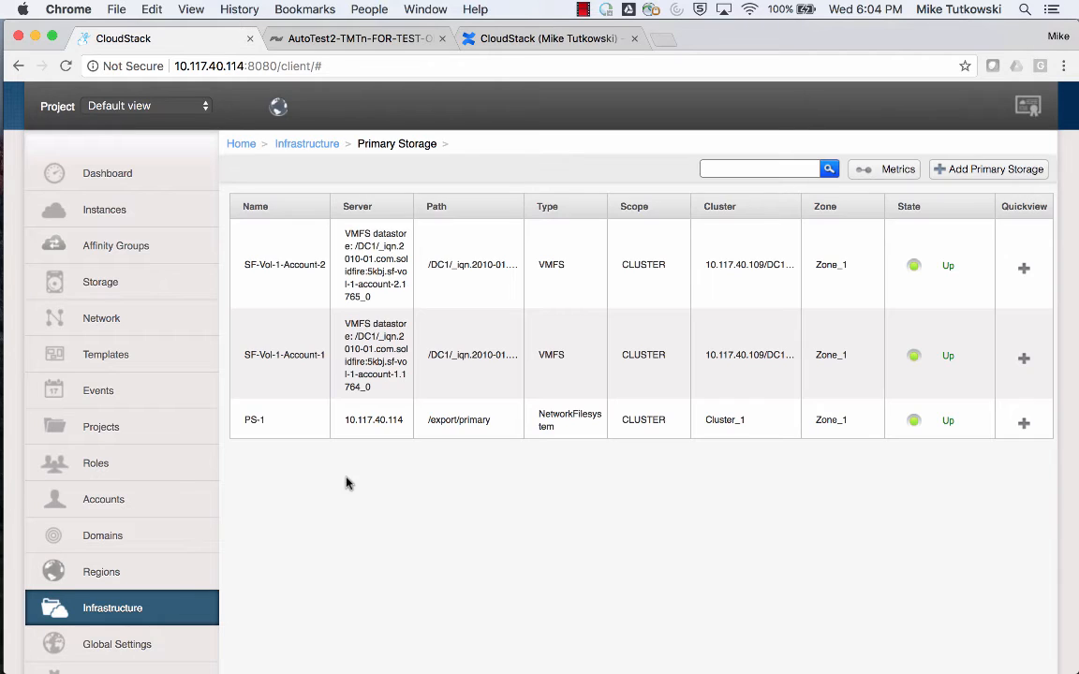
click(295, 358)
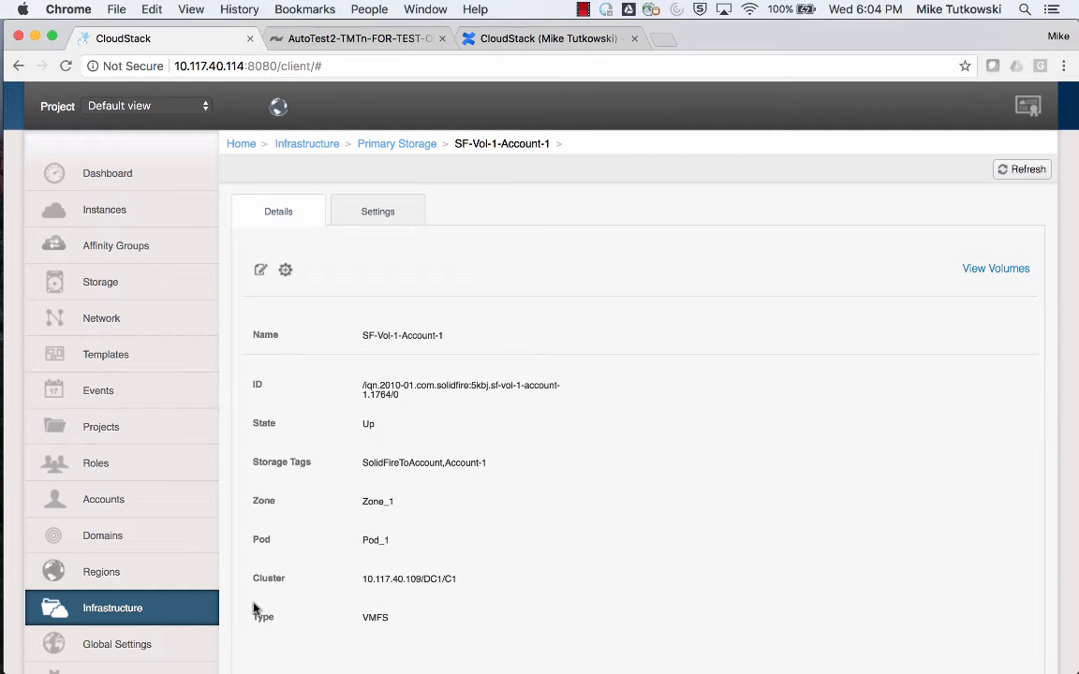
Edit the primary storage SF-Vol-1-Account-2 and replace its storage tag with SolidFireToAccount.
click(194, 610)
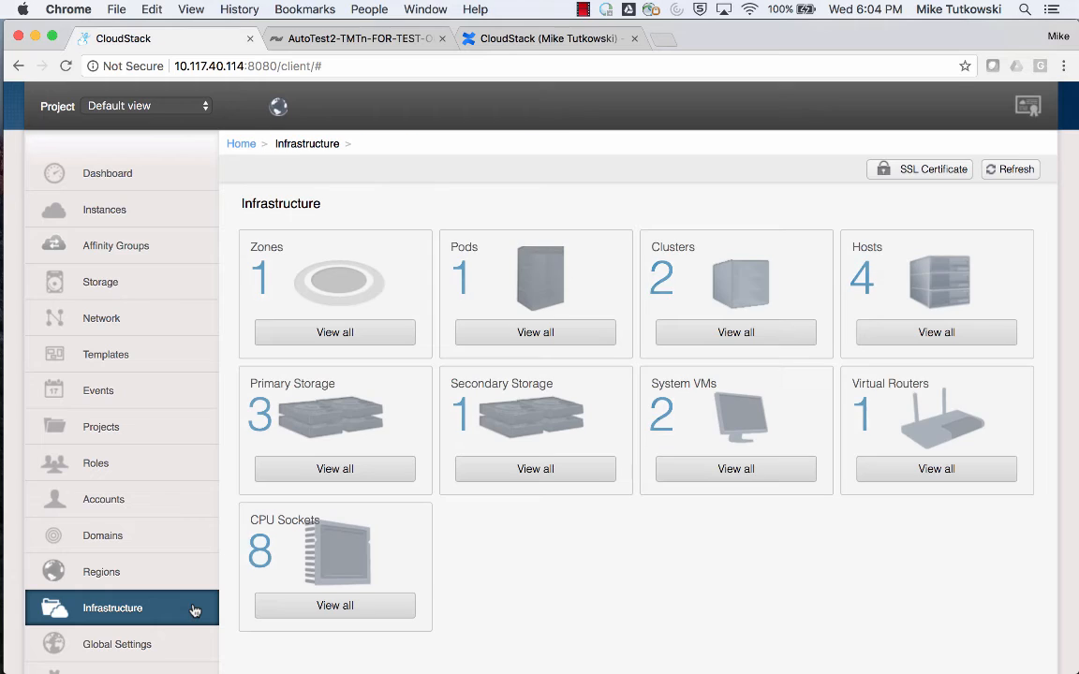
click(353, 473)
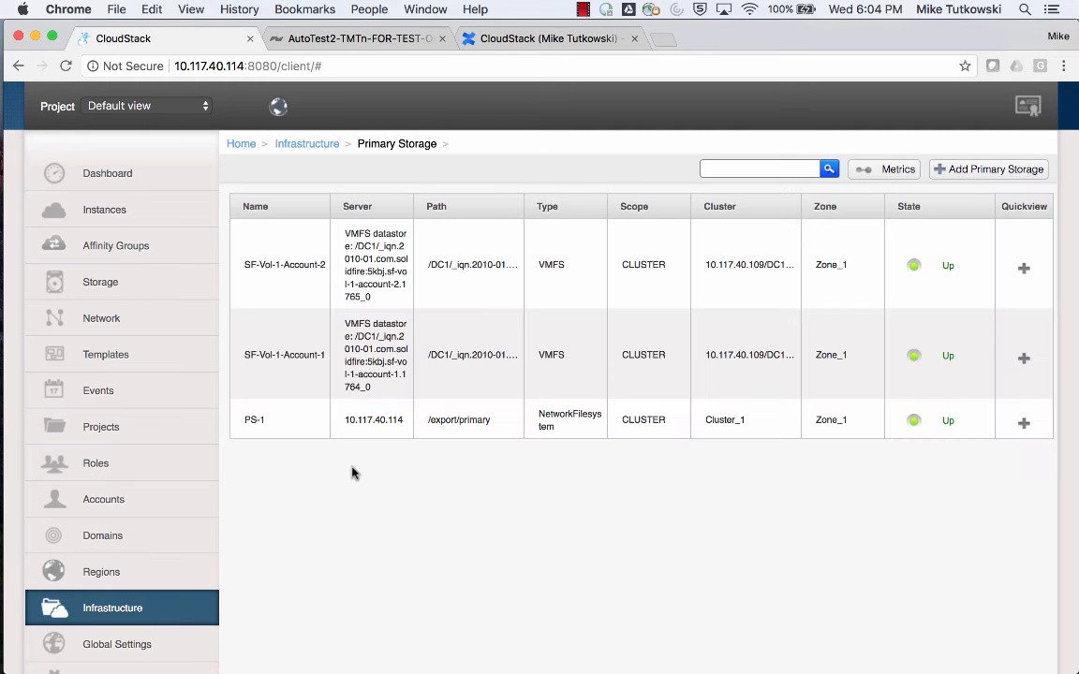
click(298, 270)
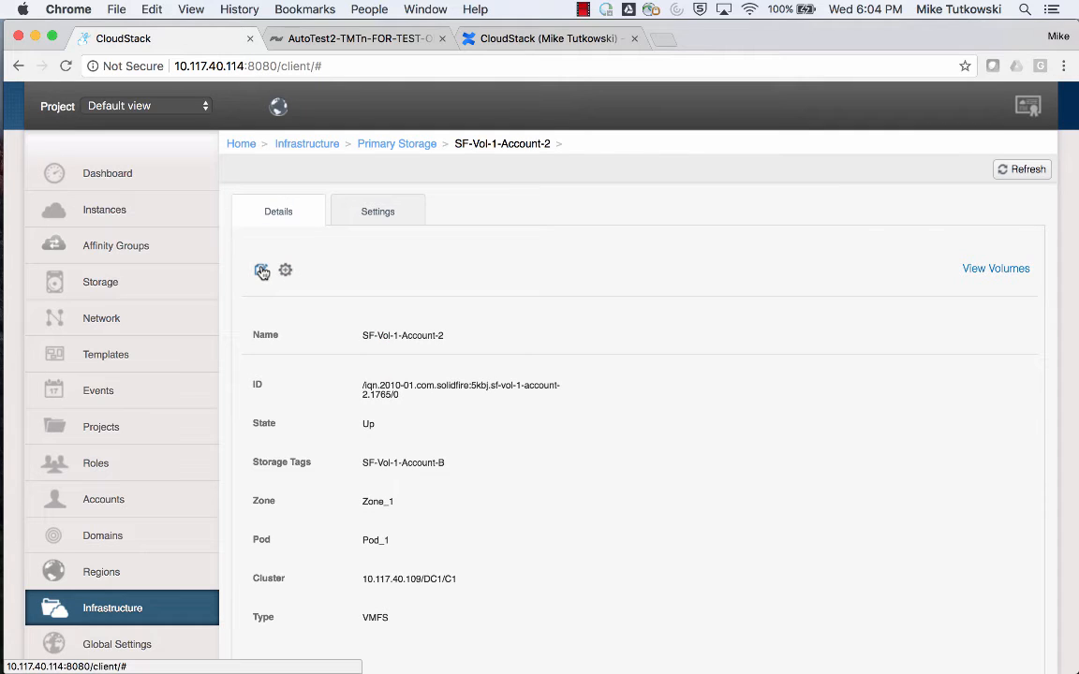
click(261, 270)
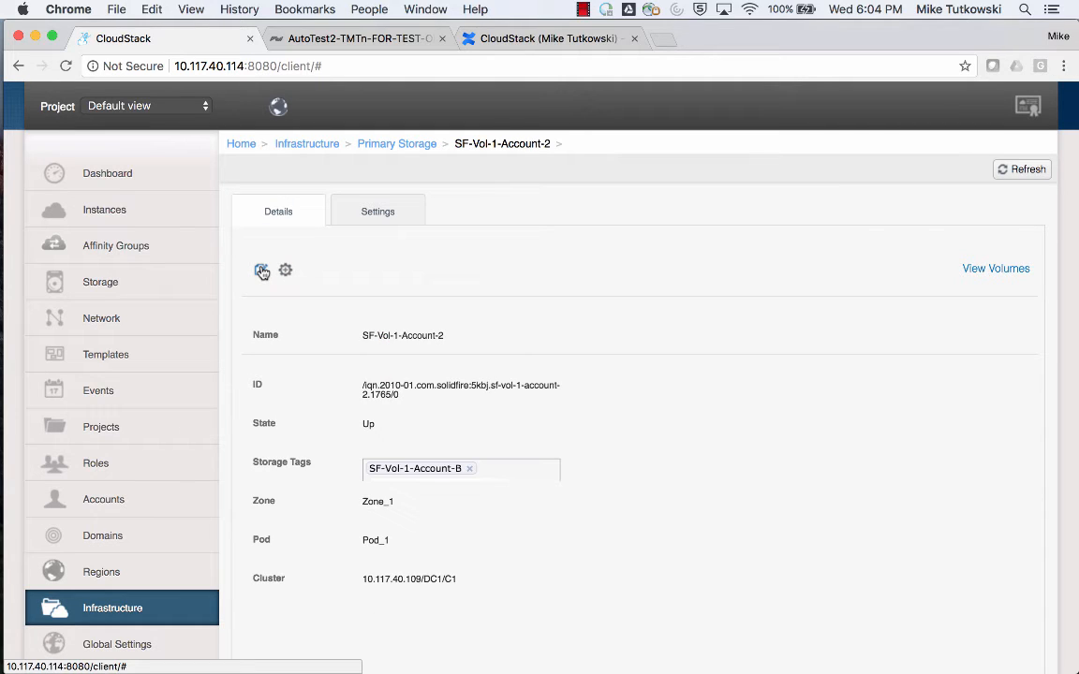
click(470, 471)
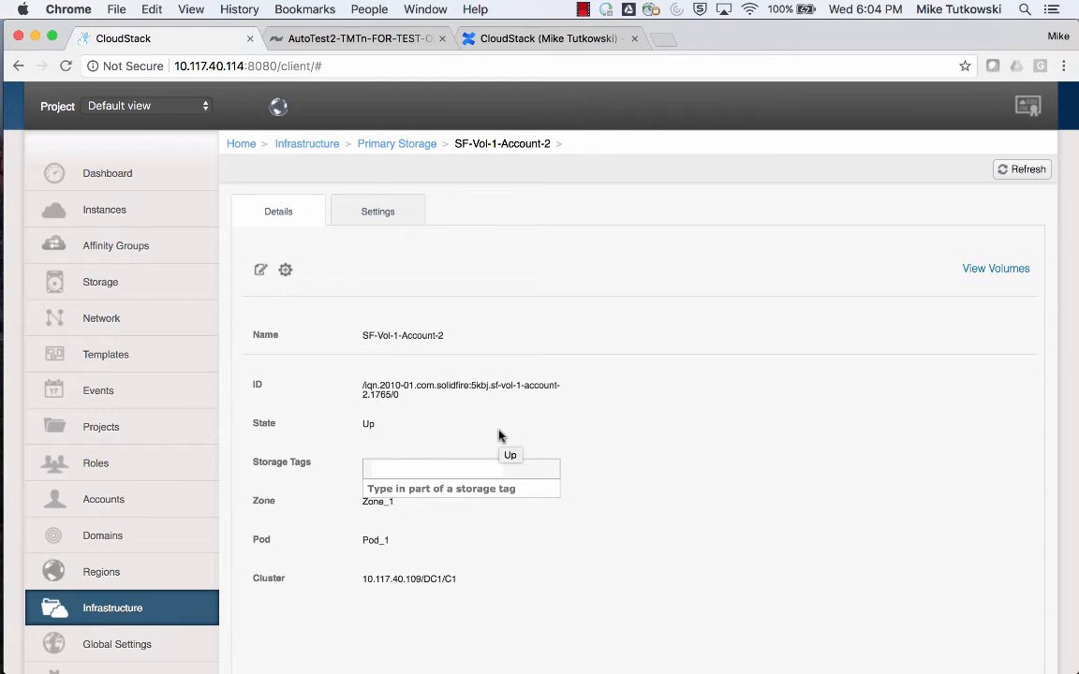
text(SolidFireTo)
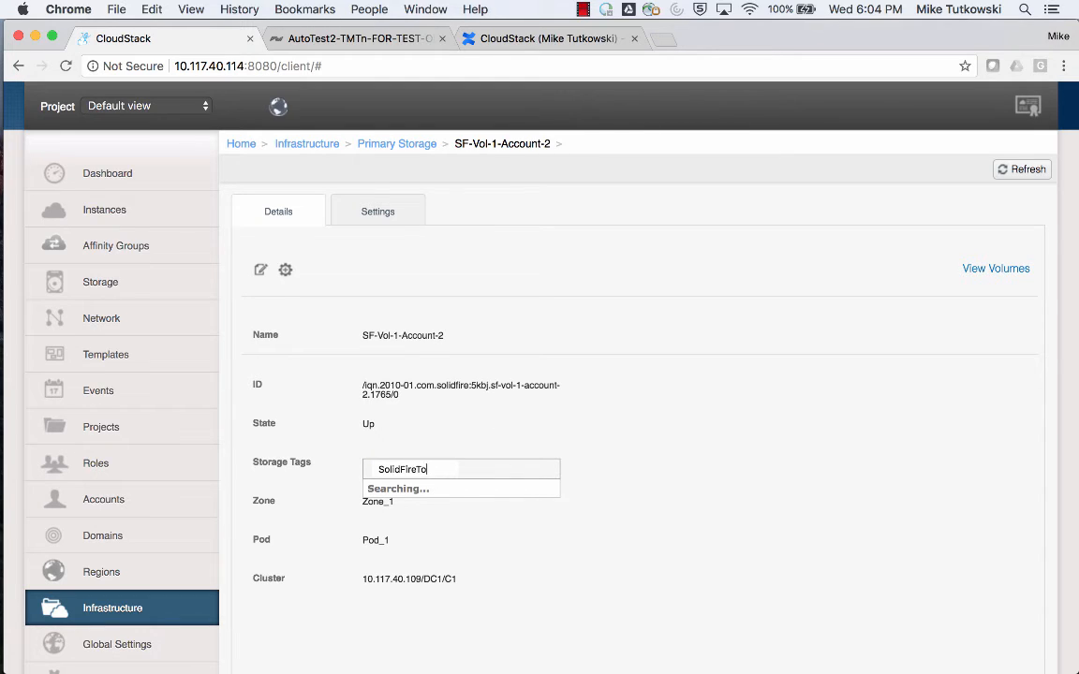
text(Account)
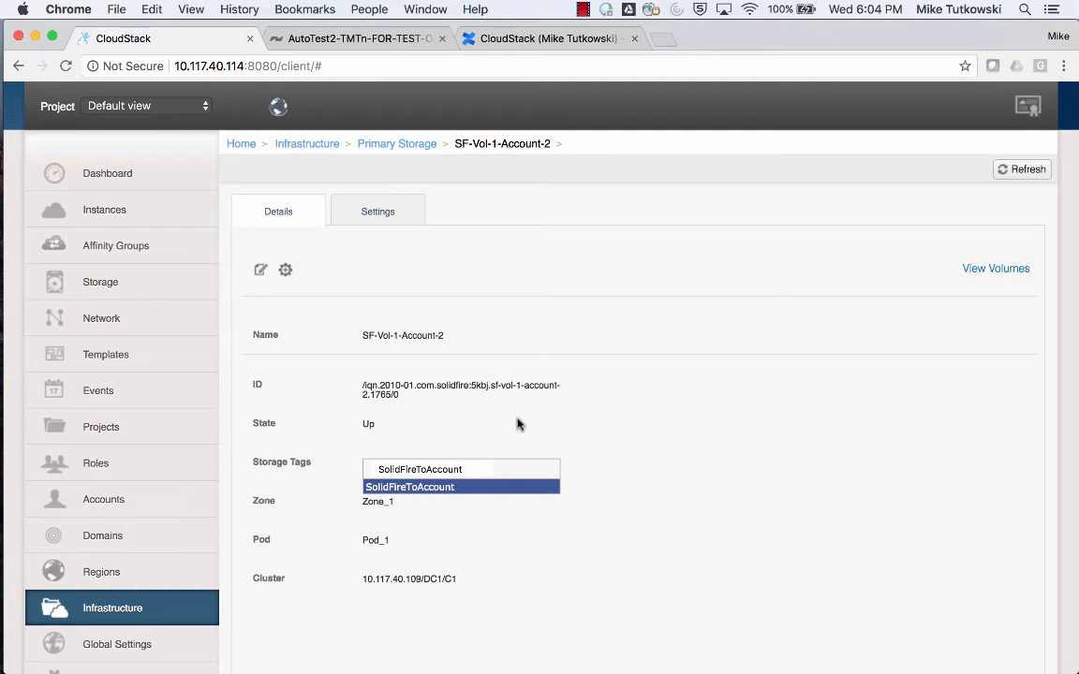
key(Return)
Add Account-2 as a second storage tag on SF-Vol-1-Account-2.
click(503, 469)
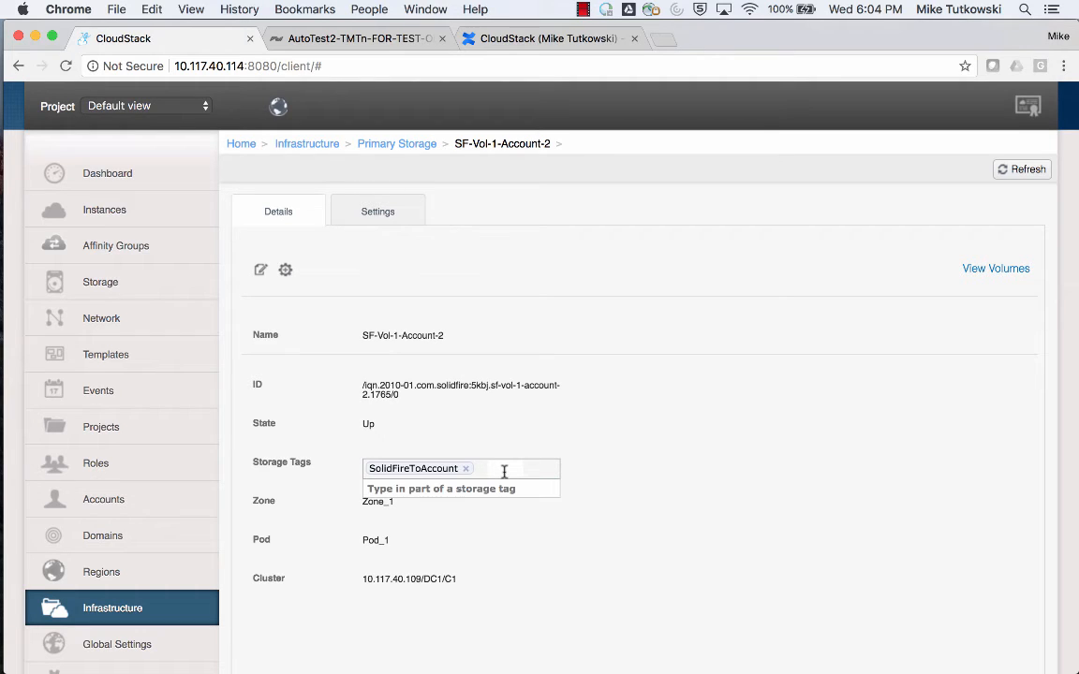
text(Acc)
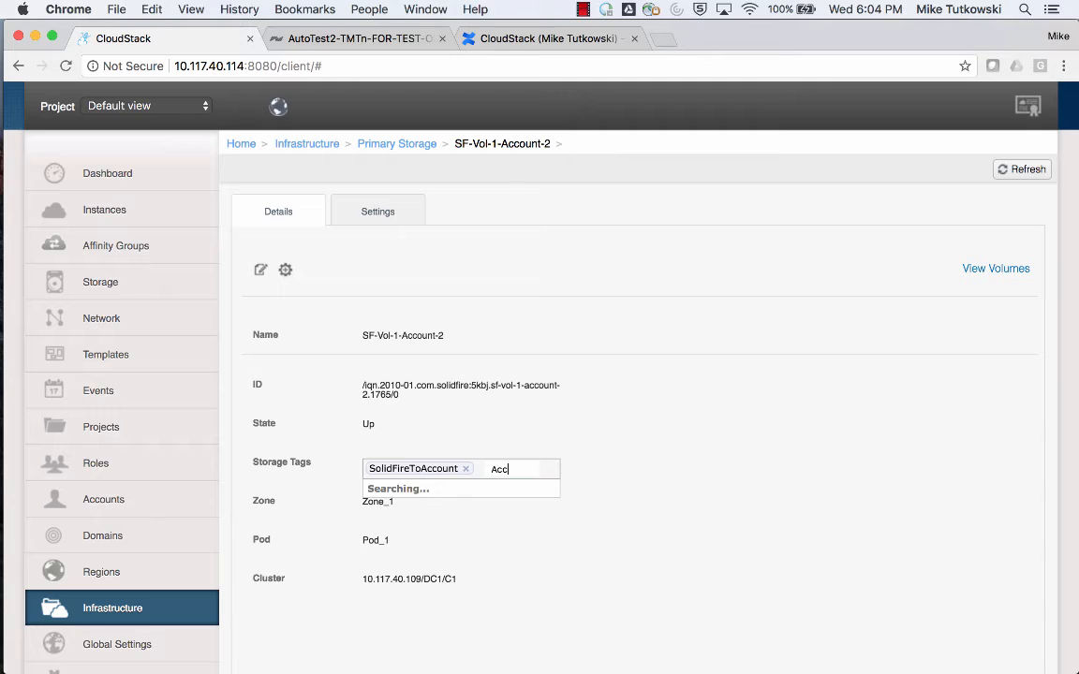
text(ount-2)
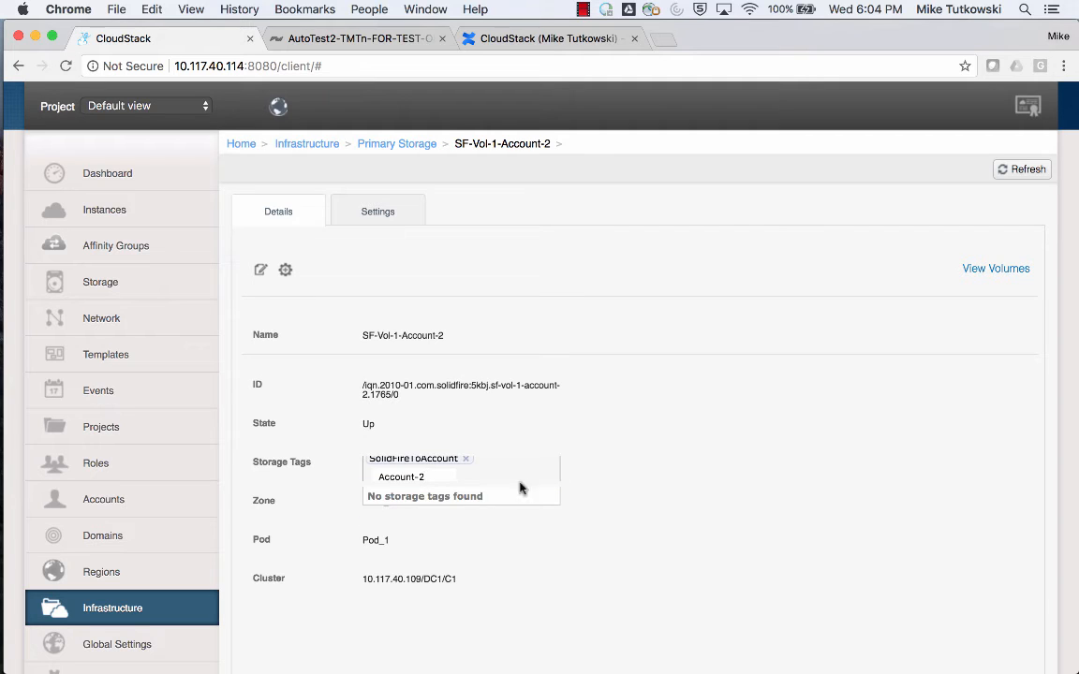
key(Return)
scroll(520, 469, up, 2)
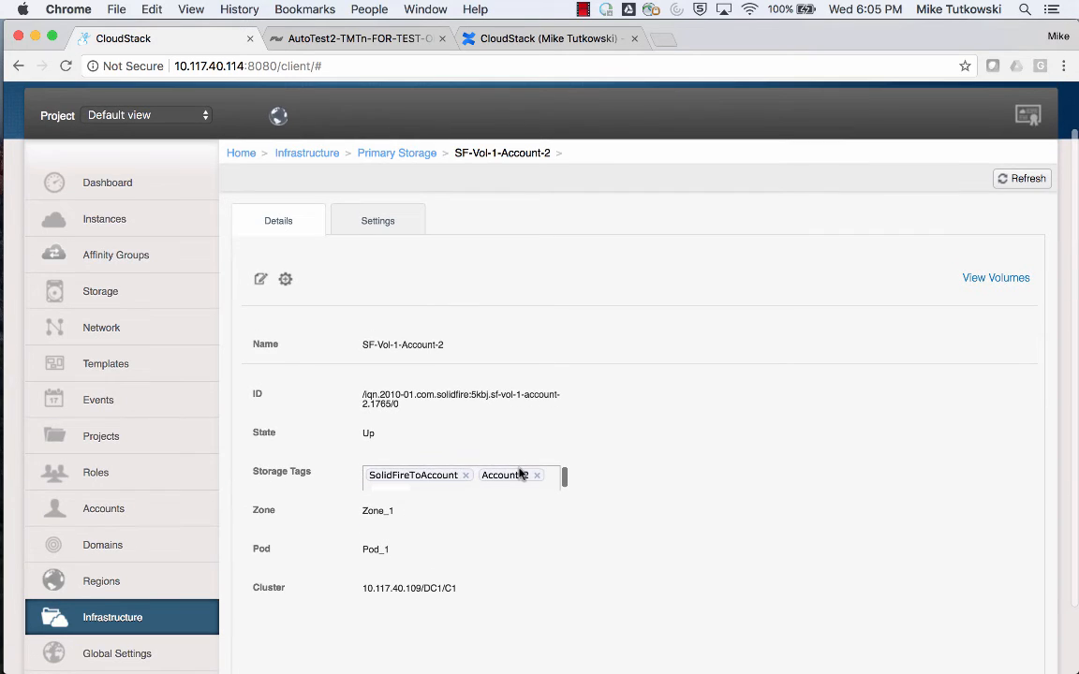
Set the disk total of SF-Vol-1-Account-2 to 1200 GB and apply the edits to the primary storage.
scroll(621, 458, down, 5)
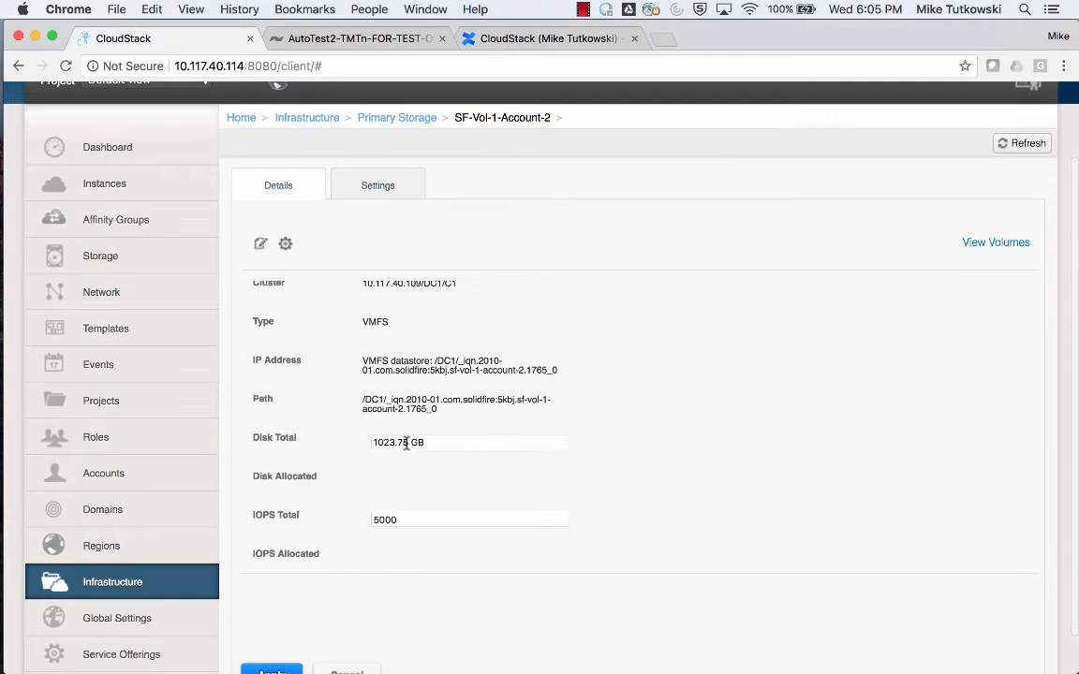
drag(410, 444, 380, 445)
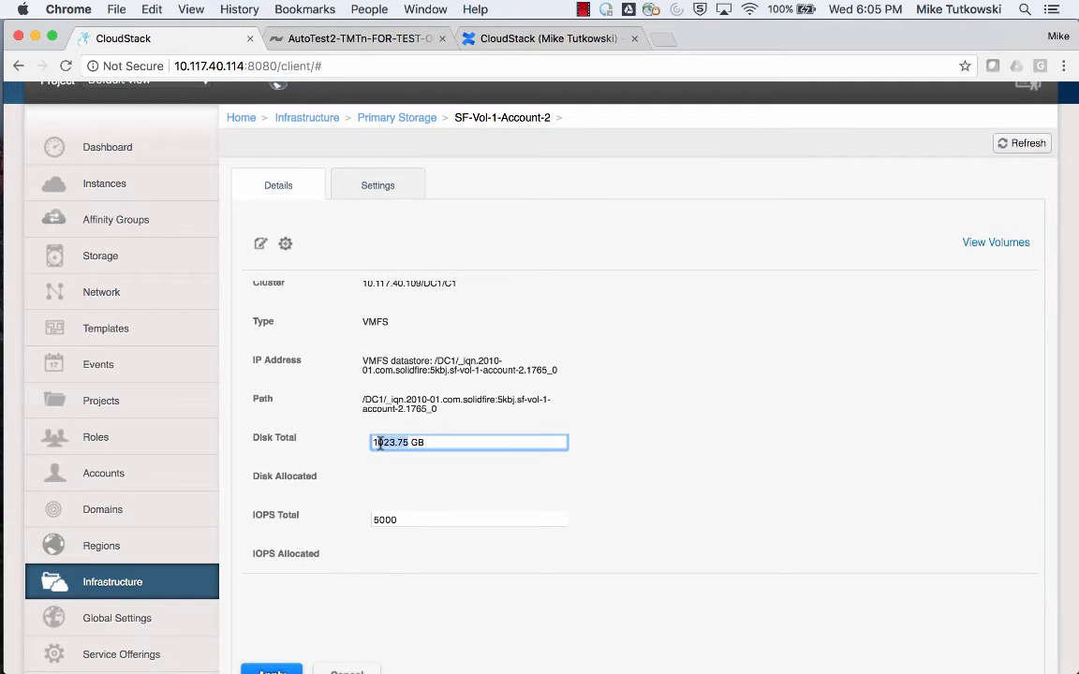
text(200)
scroll(623, 452, down, 1)
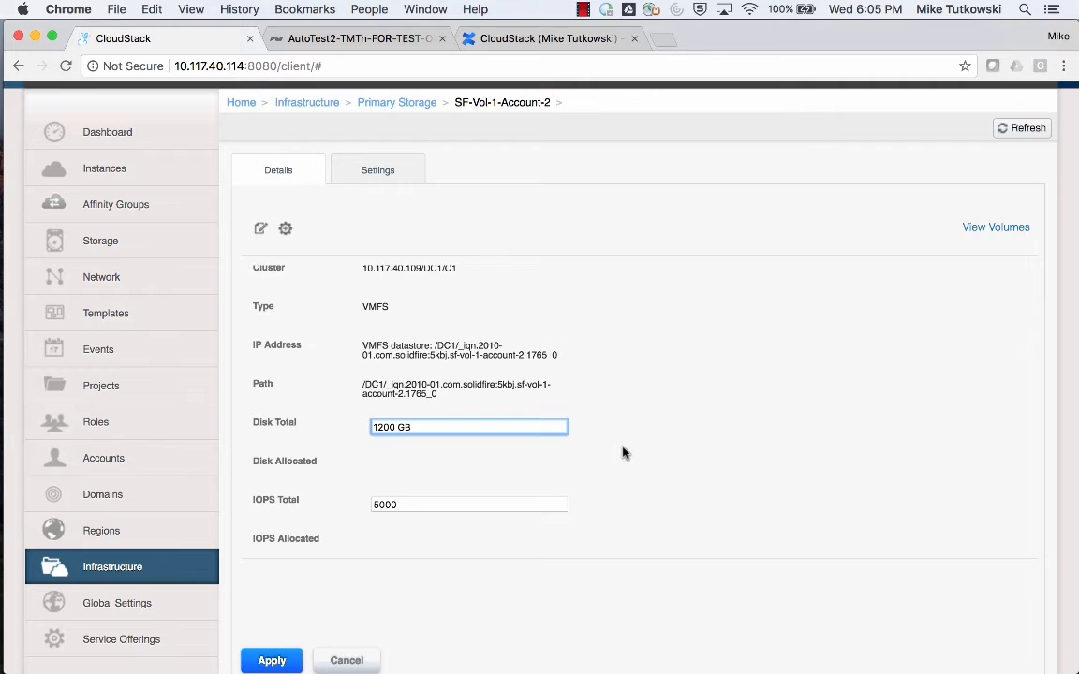
scroll(623, 453, down, 1)
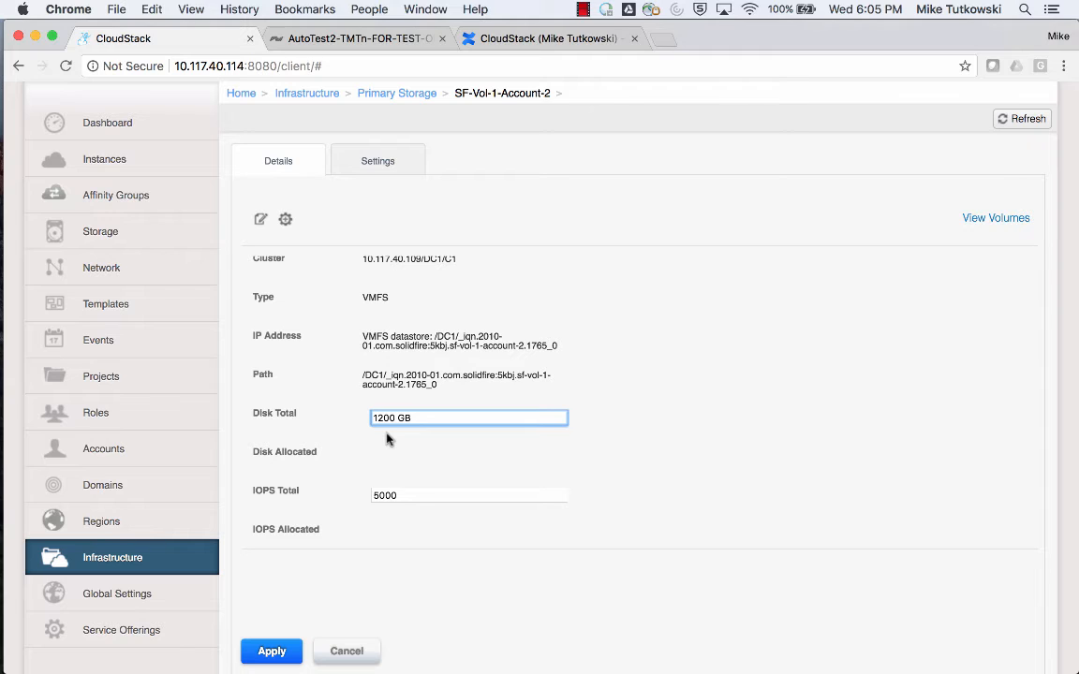
click(272, 656)
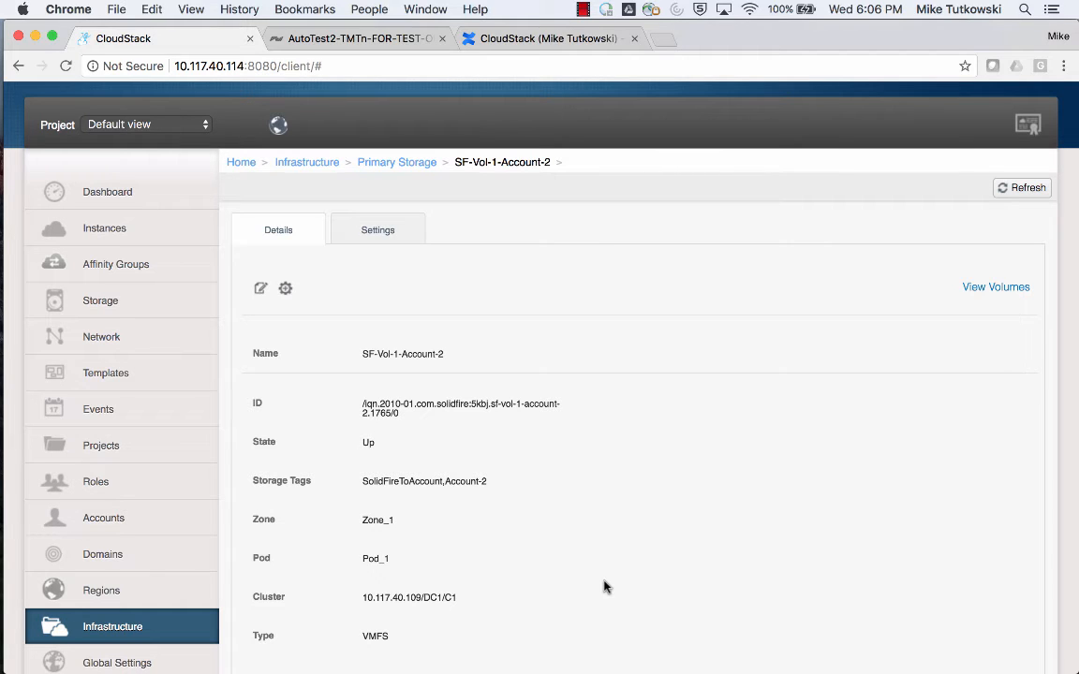
Log out of the admin user's session.
scroll(712, 431, up, 2)
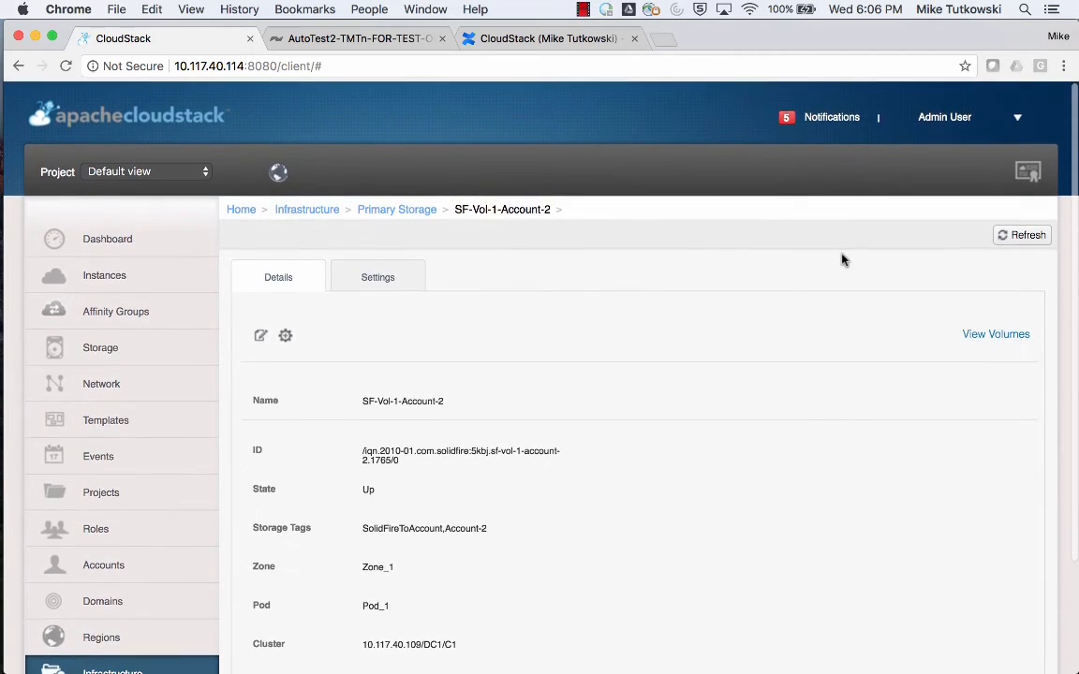
click(1017, 118)
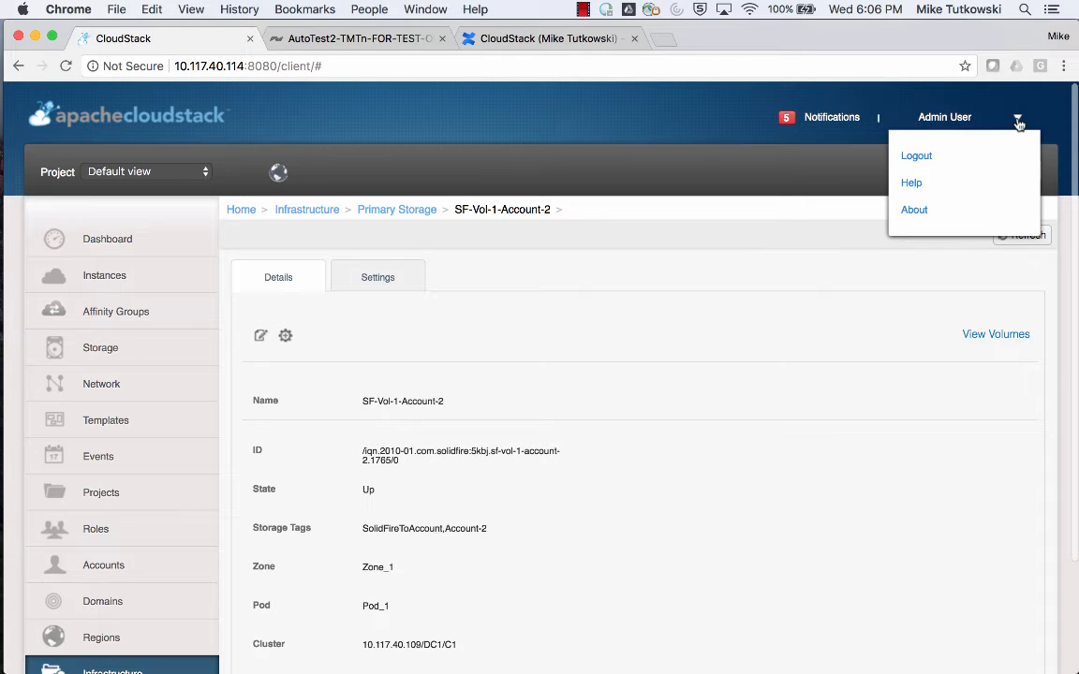
click(918, 155)
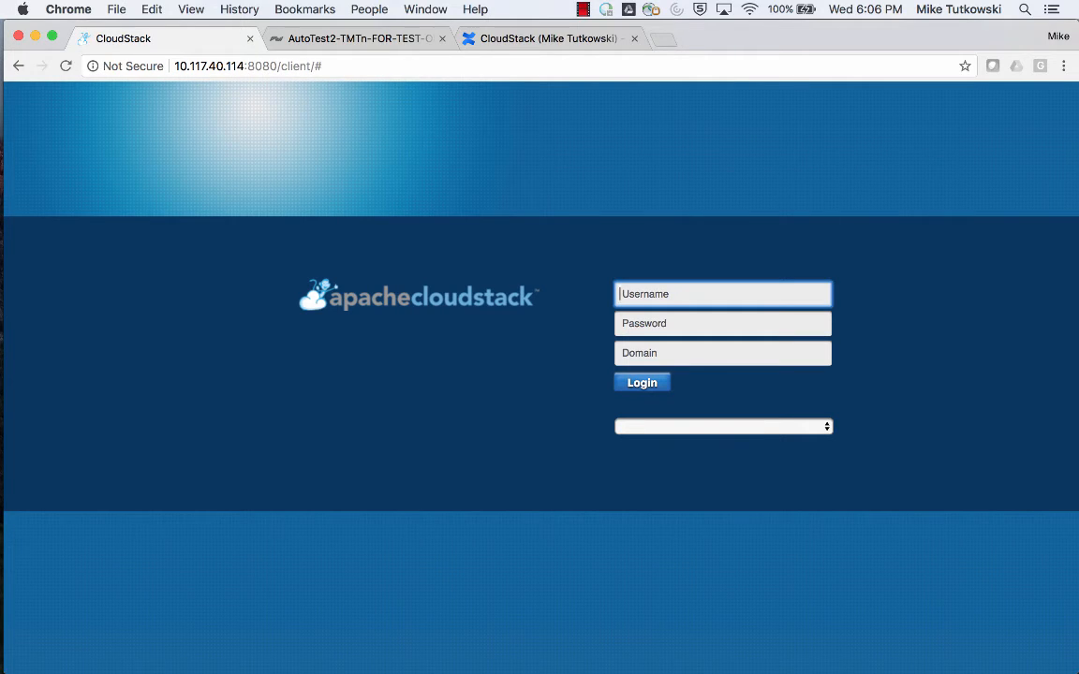
Log in as username1 with the account password, leaving the domain empty.
text(u)
key(Down)
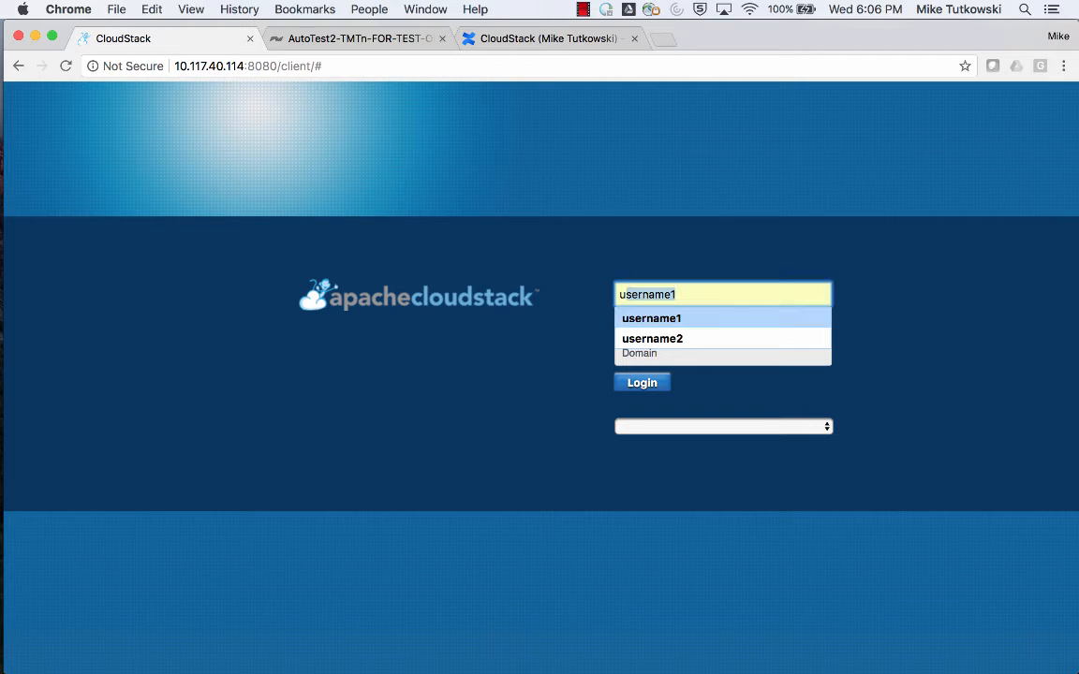
key(Tab)
text(pa)
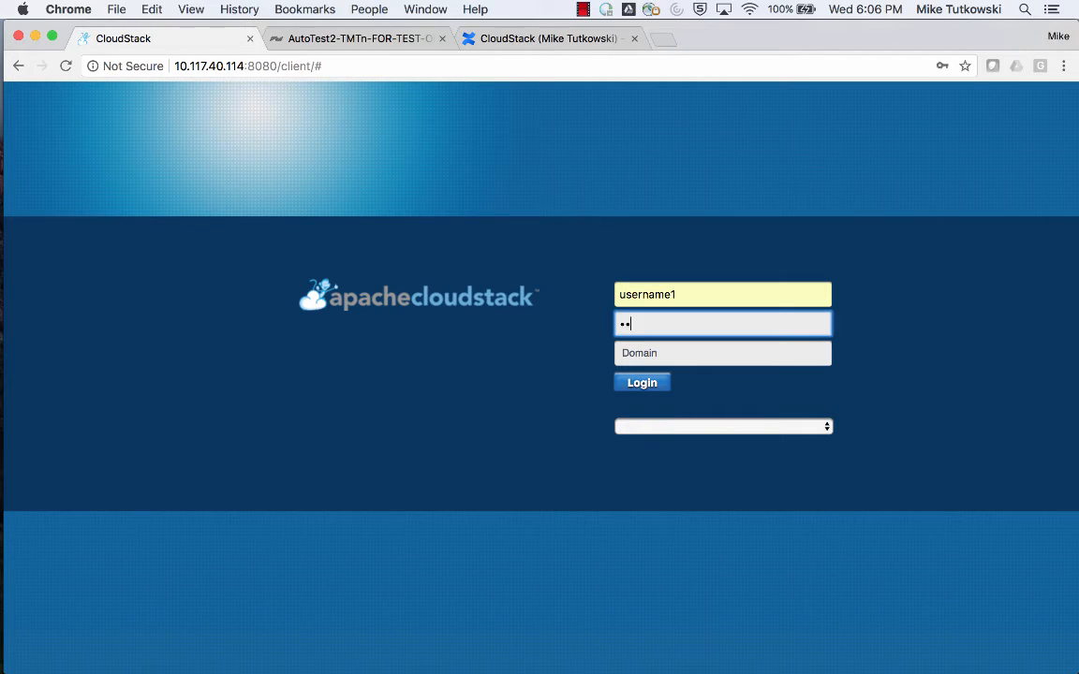
text(ssword)
click(656, 394)
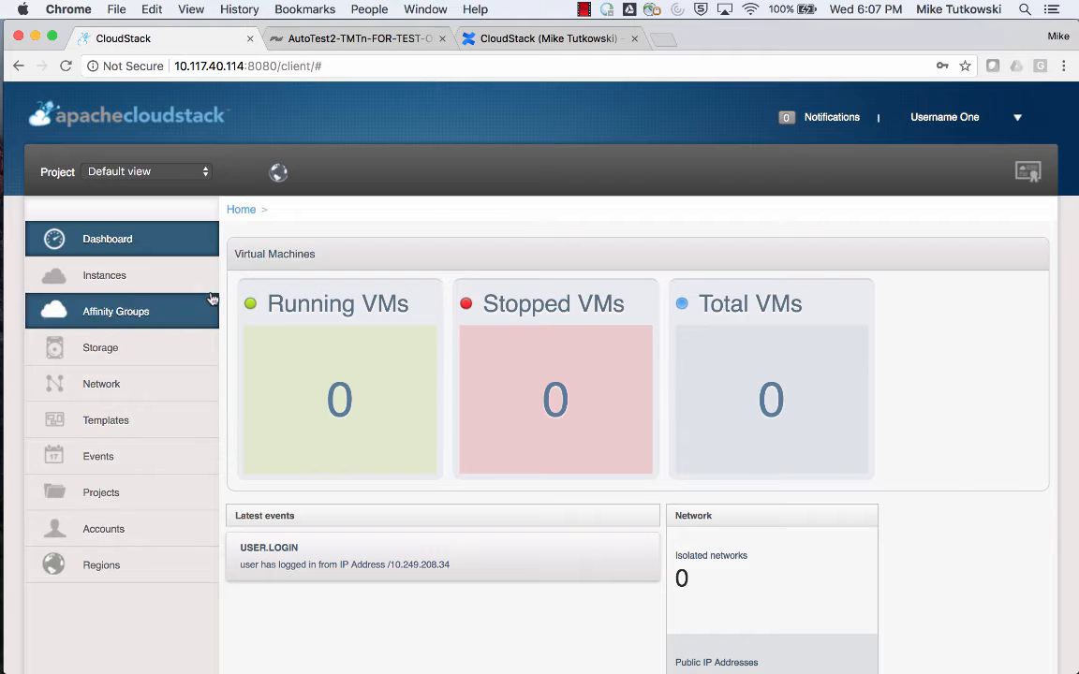
Start adding an instance in Zone_1 based on a template and proceed to the template selection.
click(176, 285)
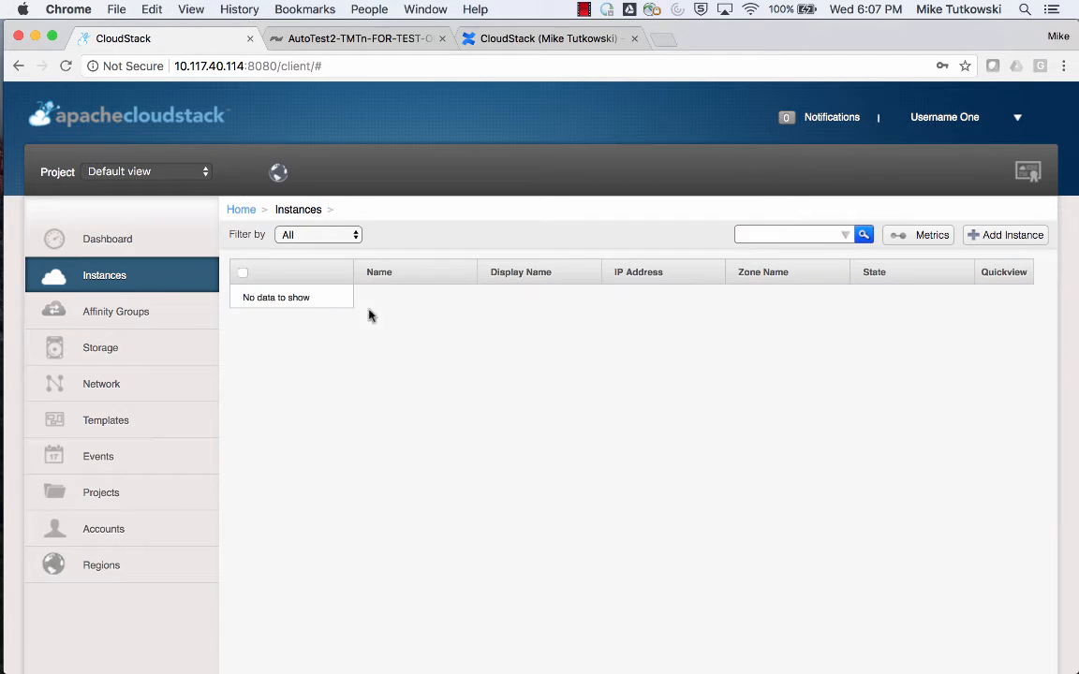
click(981, 243)
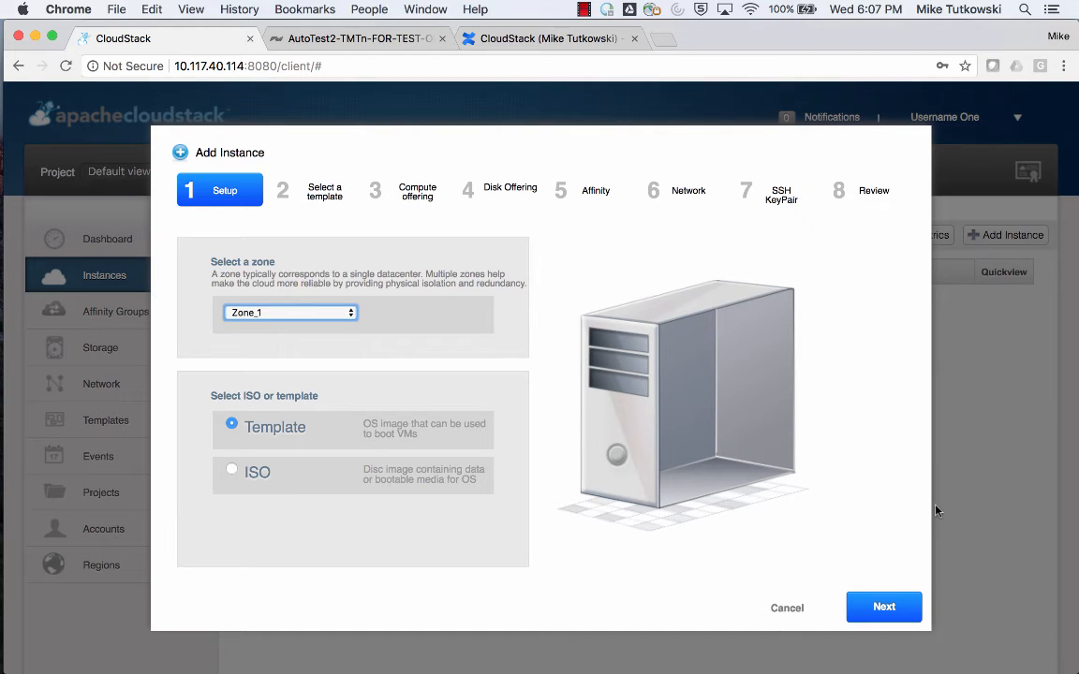
click(888, 607)
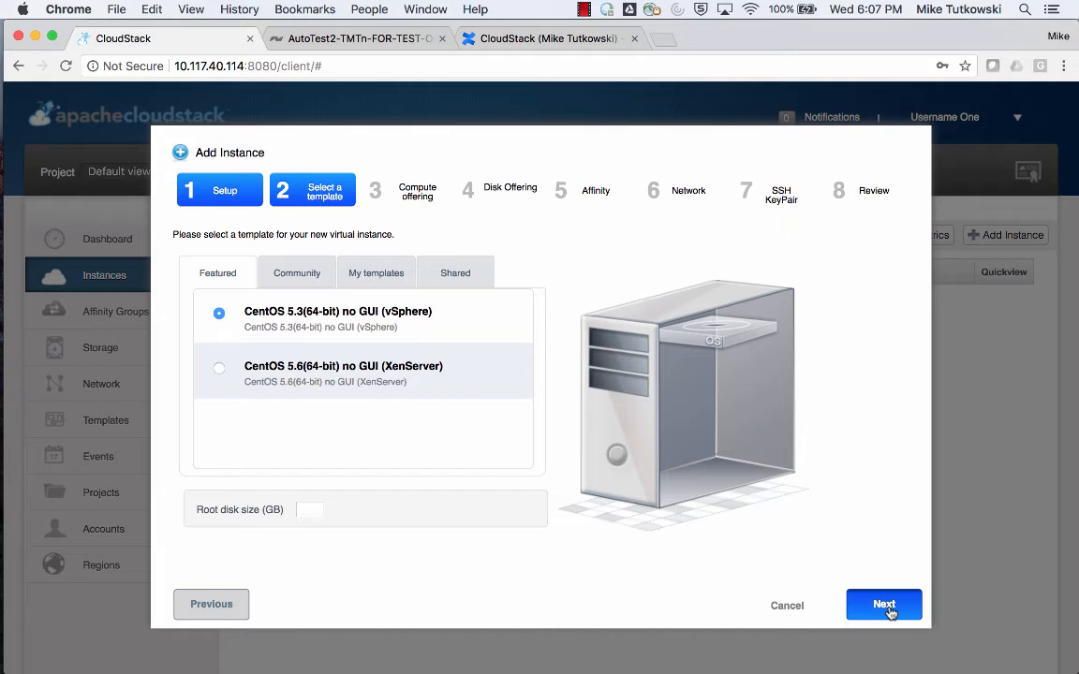
Choose the CentOS 5.3(64-bit) no GUI (vSphere) template, the CO 1 compute offering and no disk offering, and continue to the instance review.
click(884, 605)
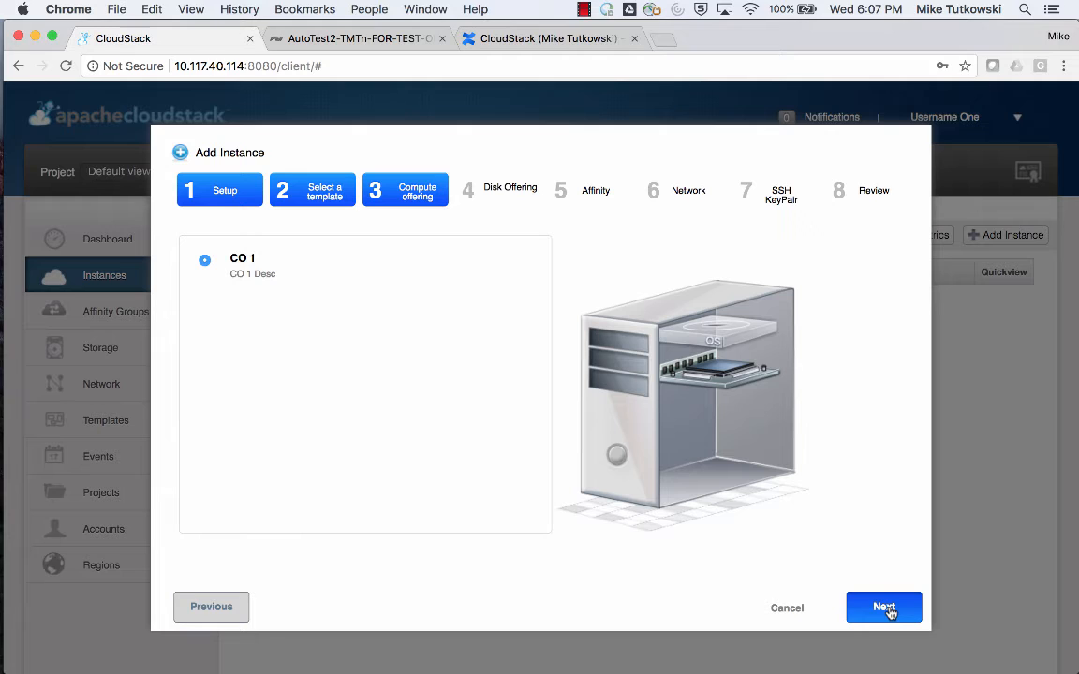
click(886, 609)
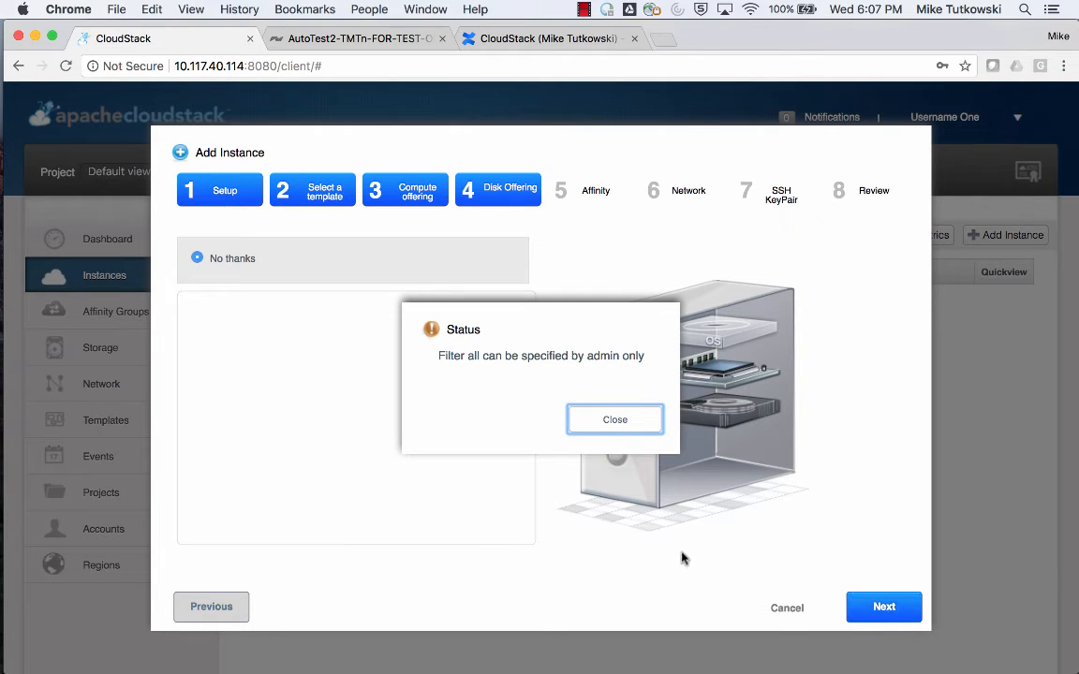
click(582, 430)
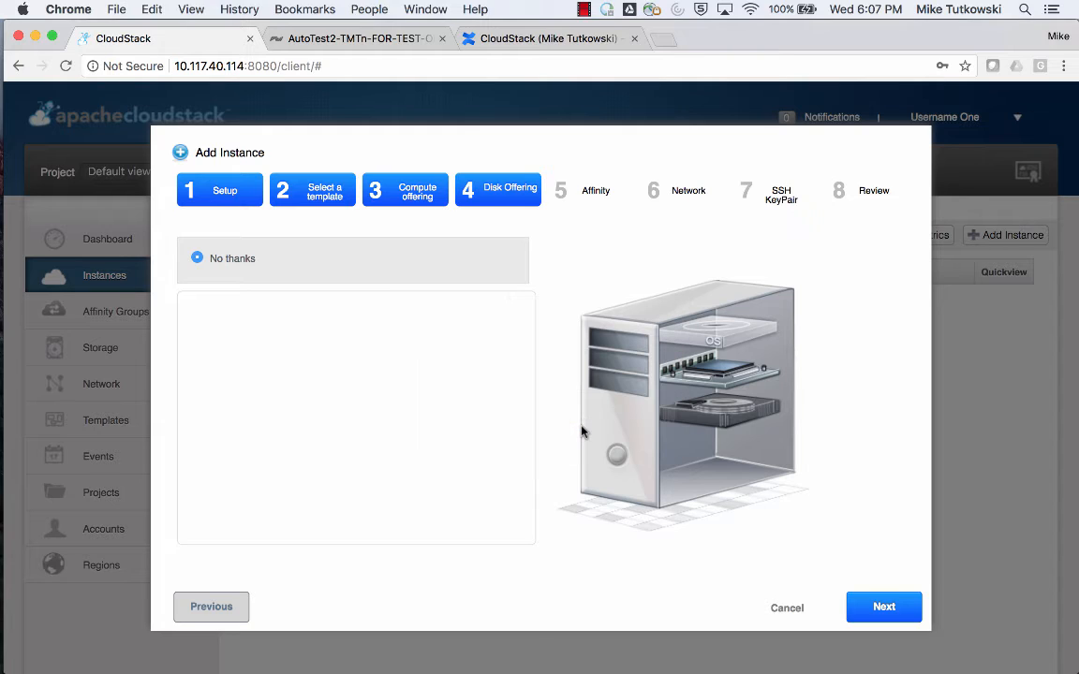
click(884, 609)
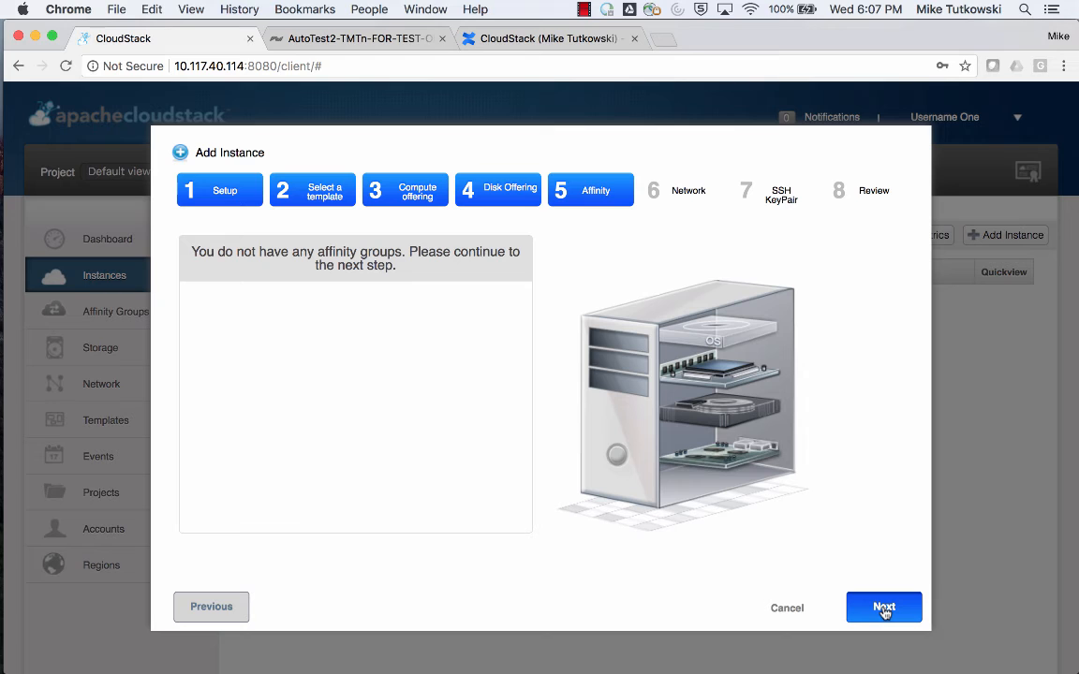
click(884, 608)
click(884, 607)
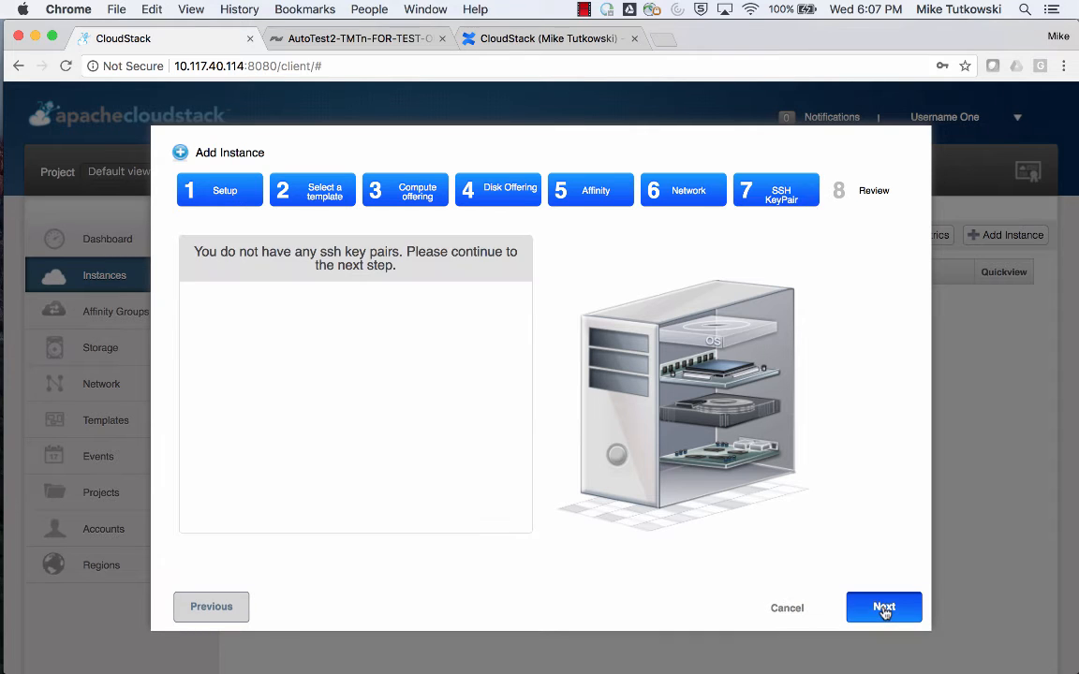
click(885, 607)
Name the instance VM-VS-1 and launch it.
click(415, 284)
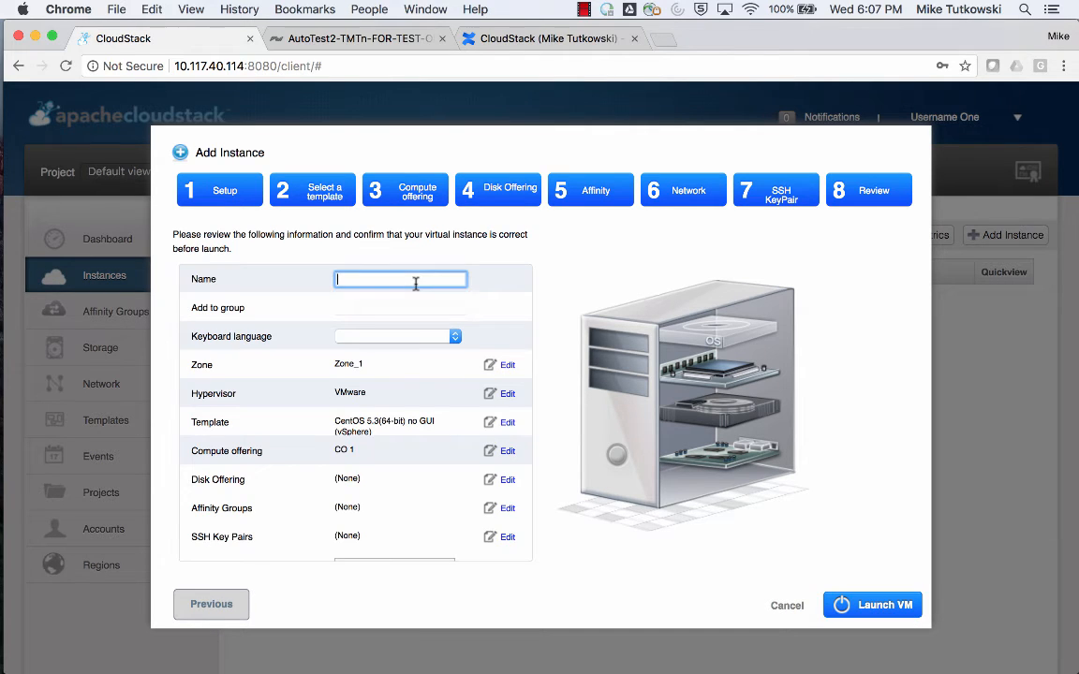
text(V)
key(Down)
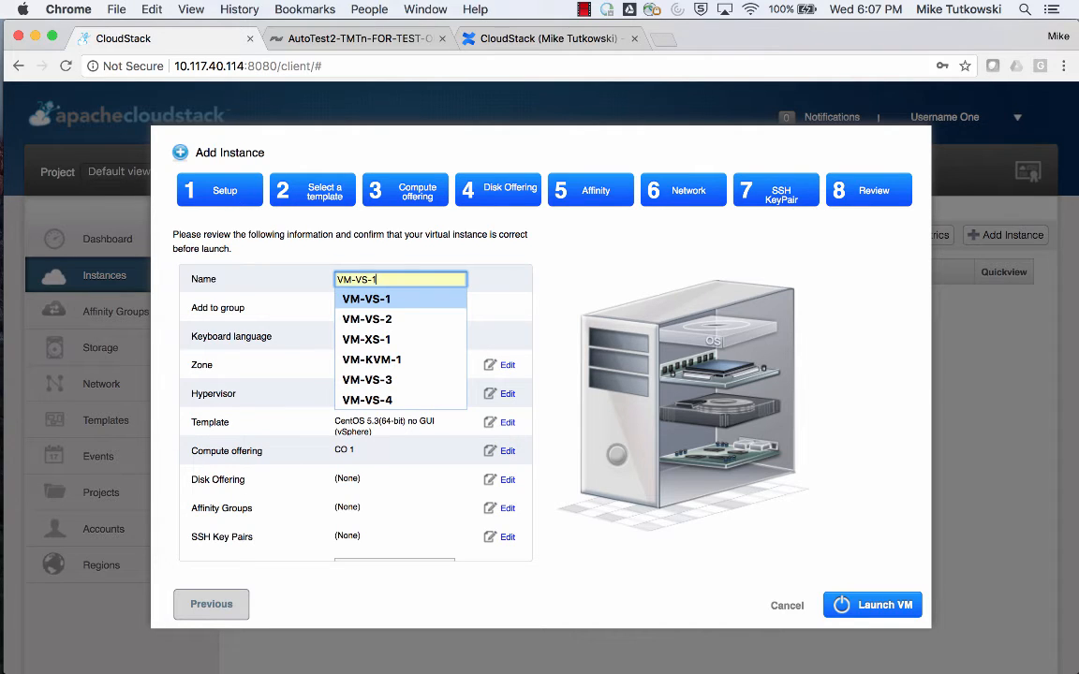
key(Escape)
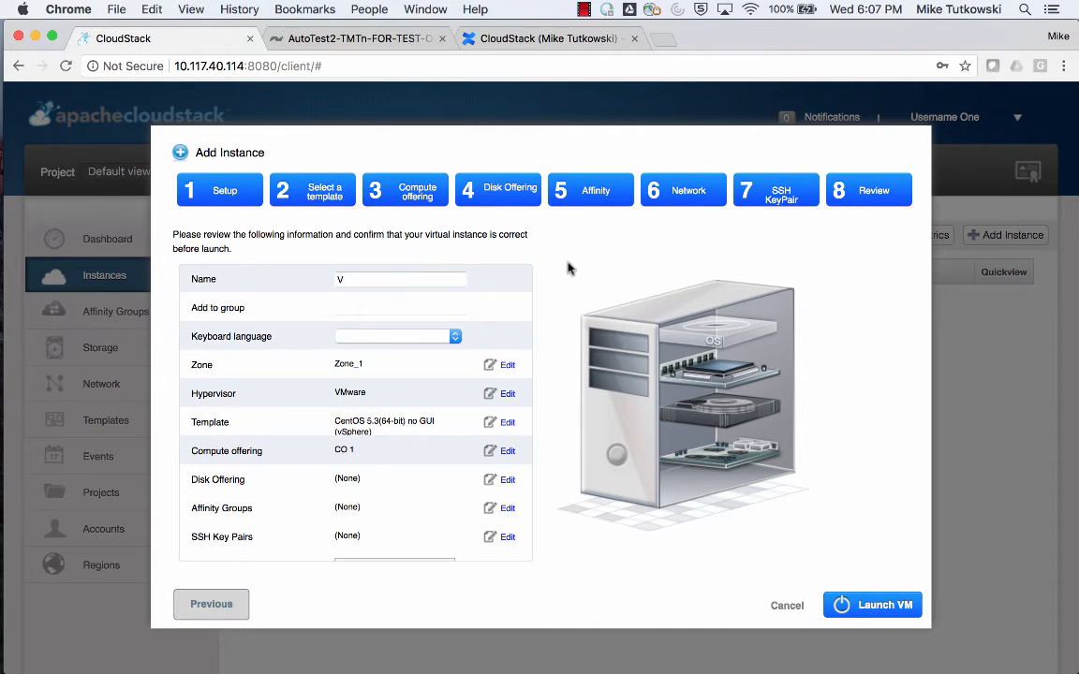
click(429, 280)
click(429, 298)
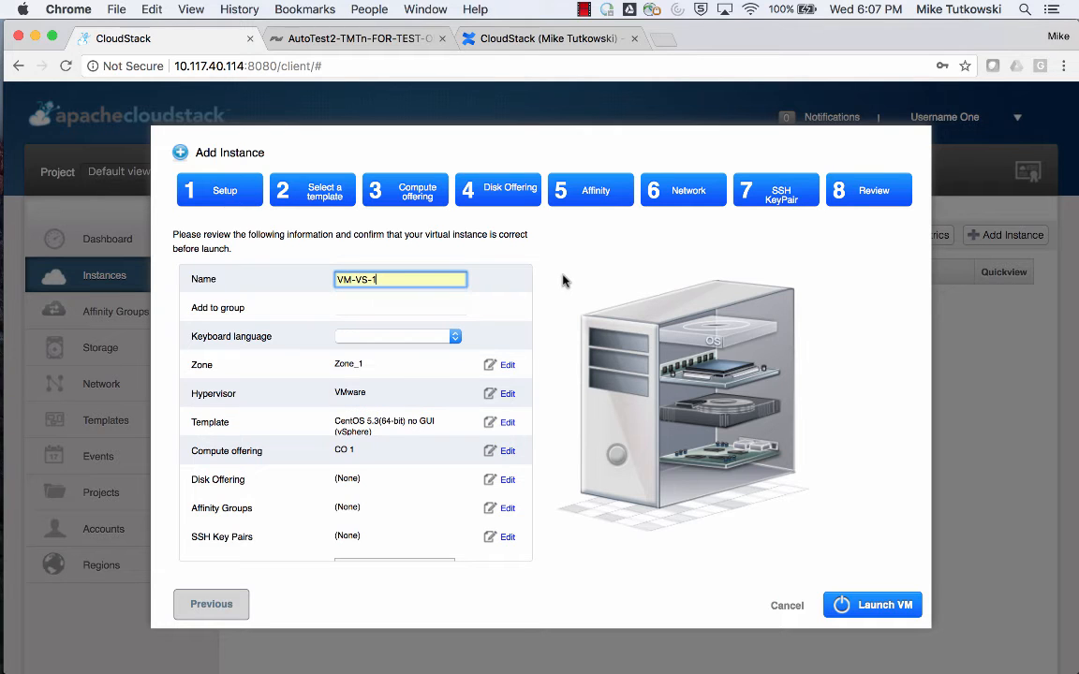
click(874, 607)
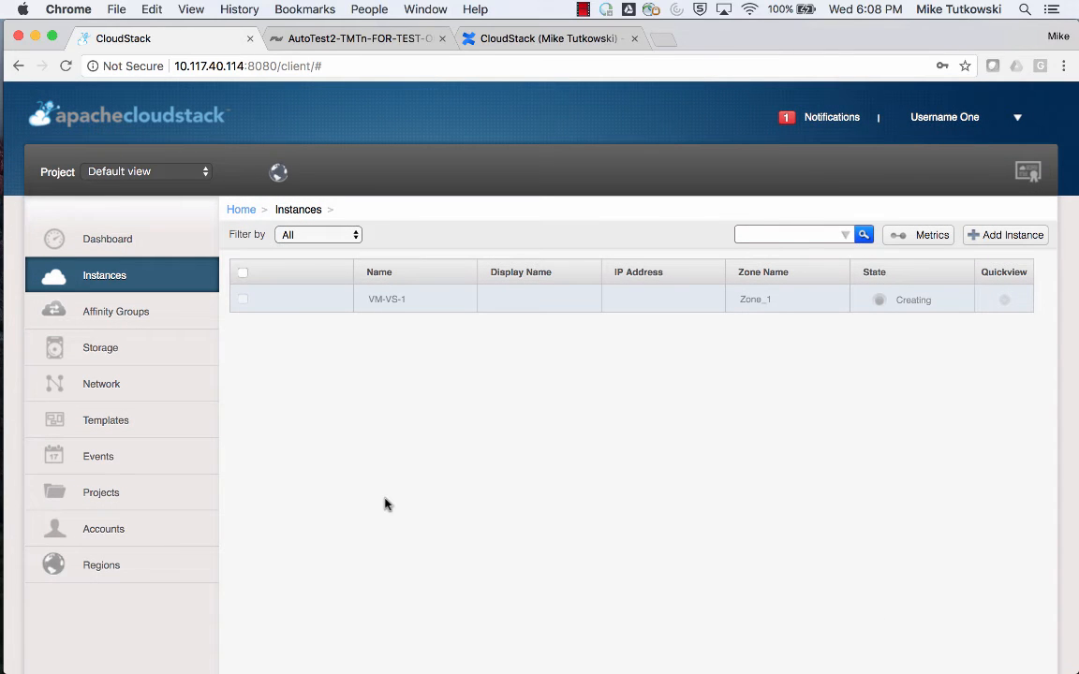
Switch to the vSphere Client, enlarge the recent tasks area, and browse the sf-vol-1-account-1 datastore.
mouse_move(19, 497)
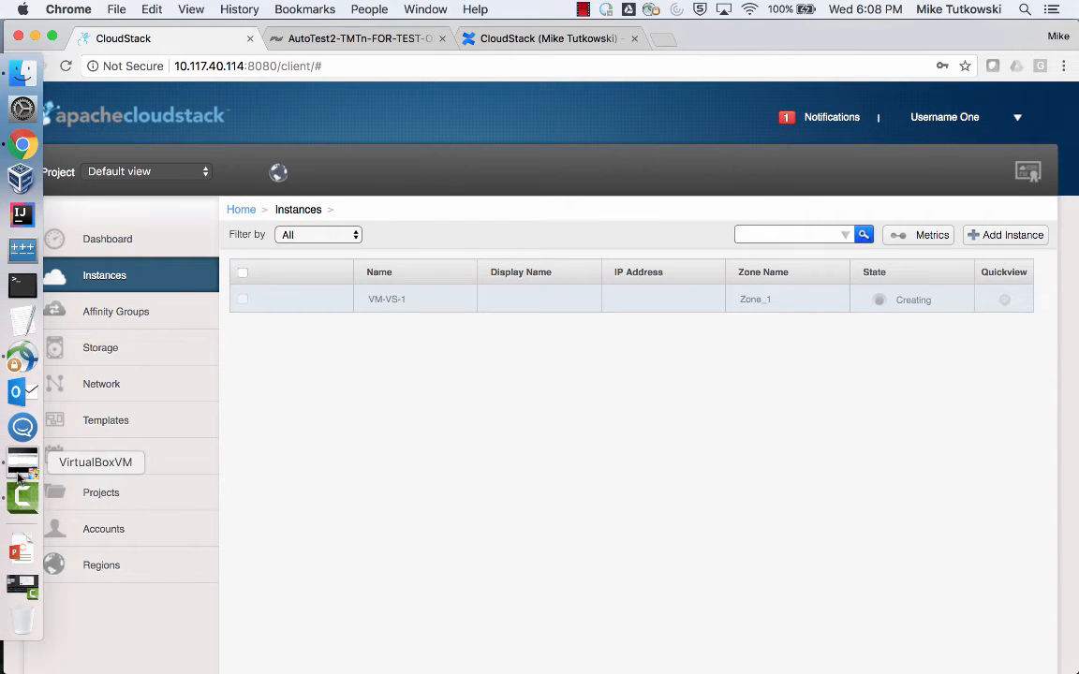
click(19, 476)
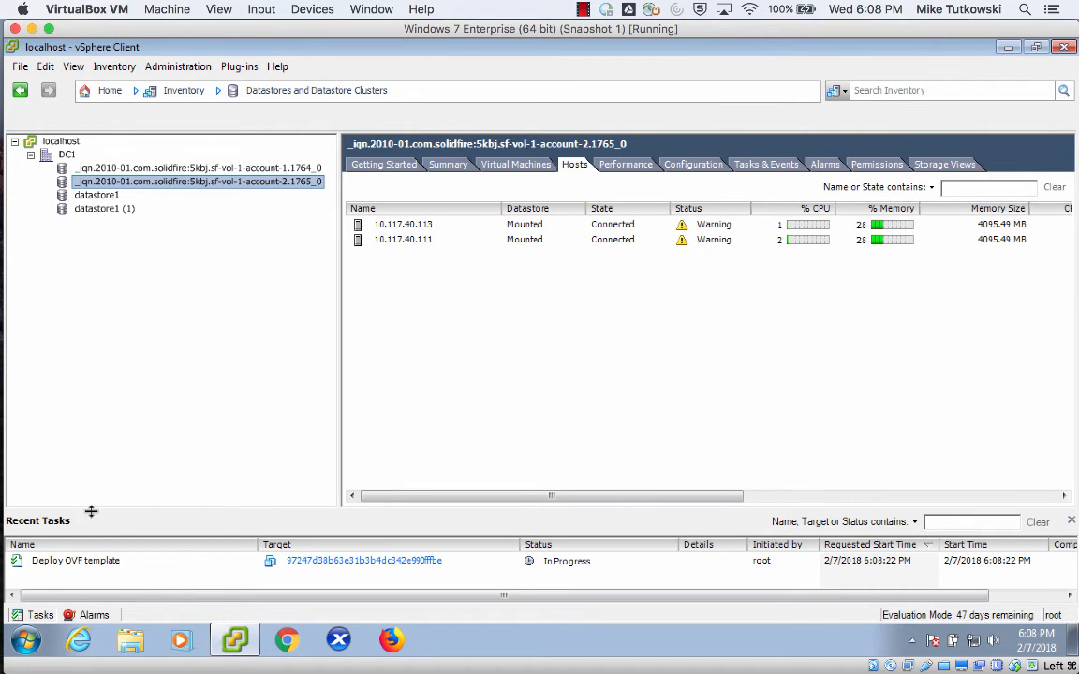
drag(91, 512, 90, 419)
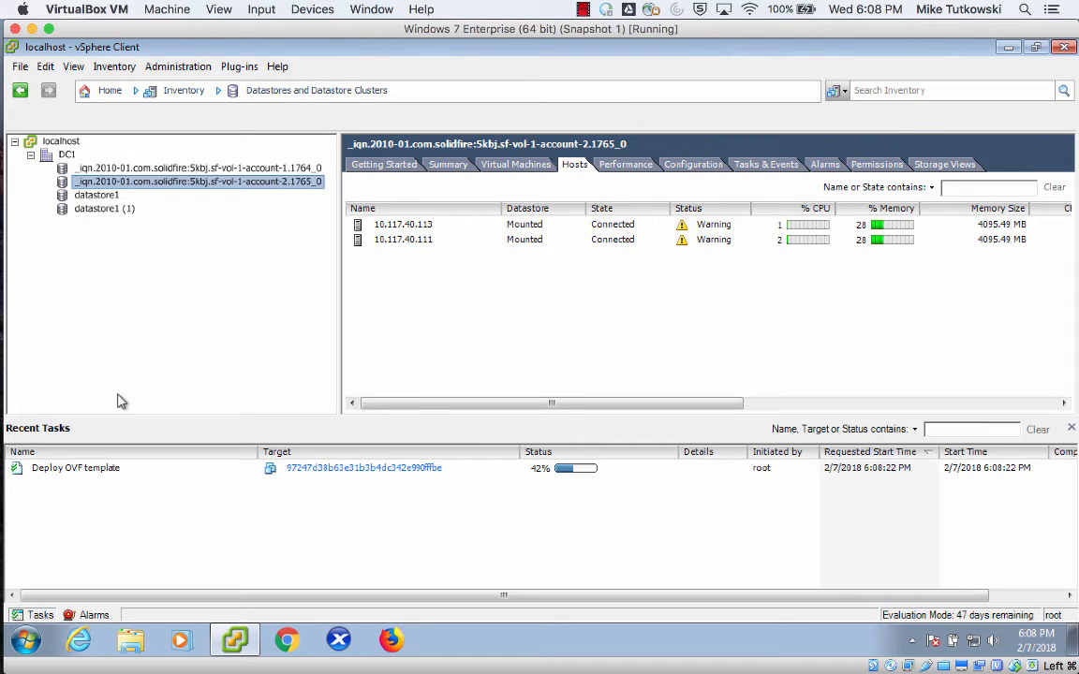
click(208, 169)
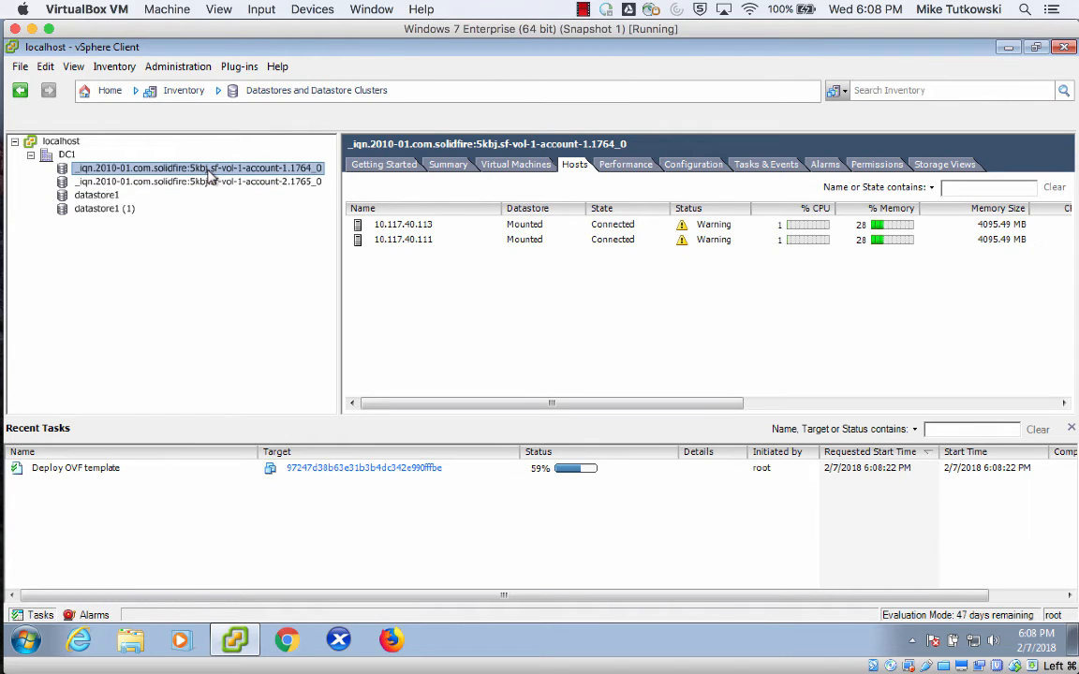
right_click(210, 172)
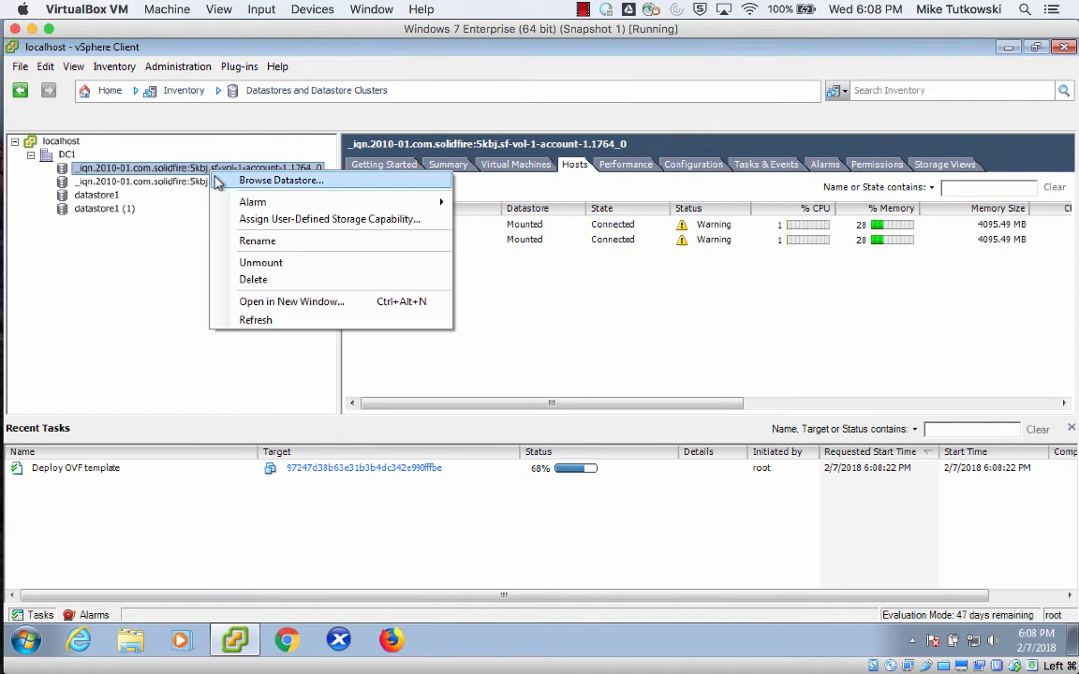
click(229, 178)
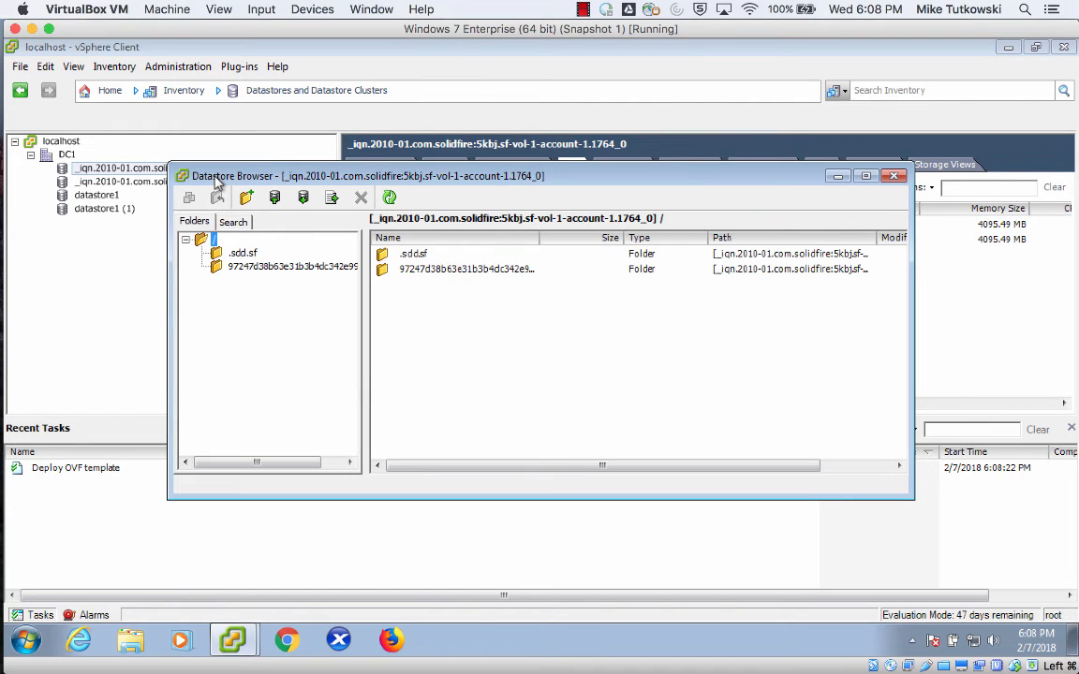
Examine the files in the template's folder on the datastore, and refresh the root folder to check for new virtual machine files.
click(264, 272)
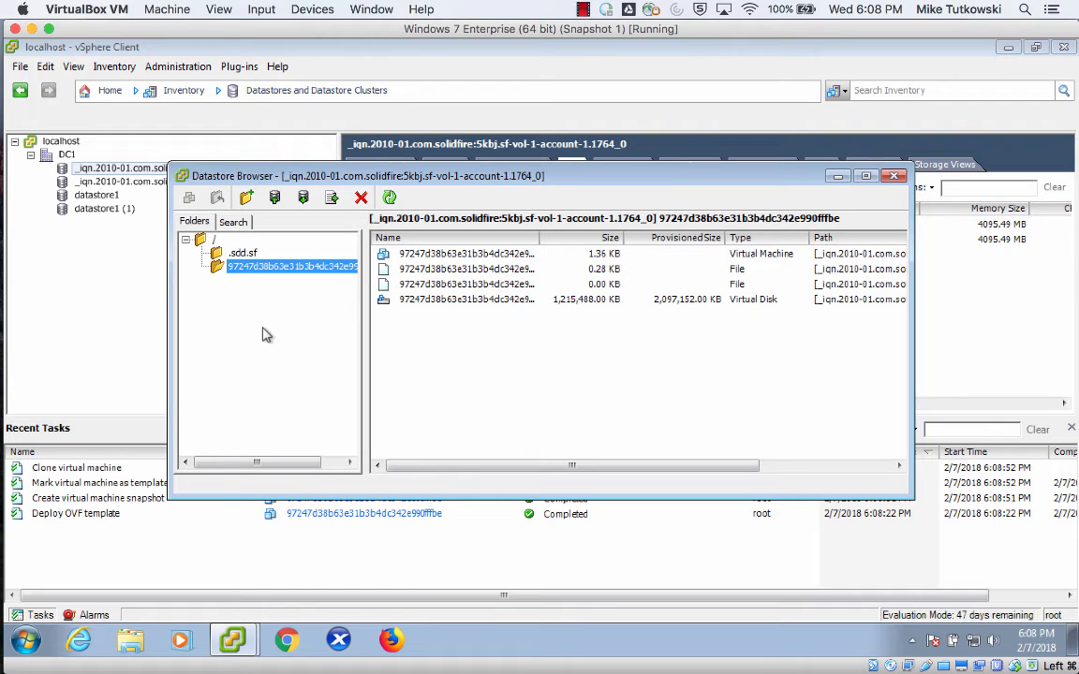
click(390, 197)
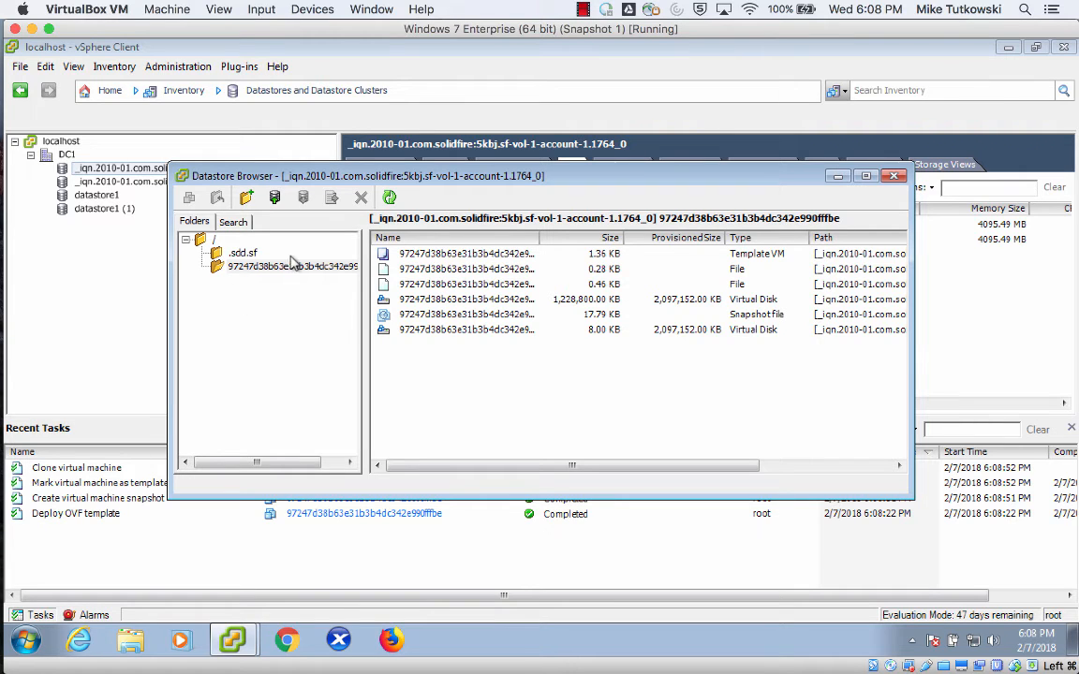
click(388, 199)
click(214, 242)
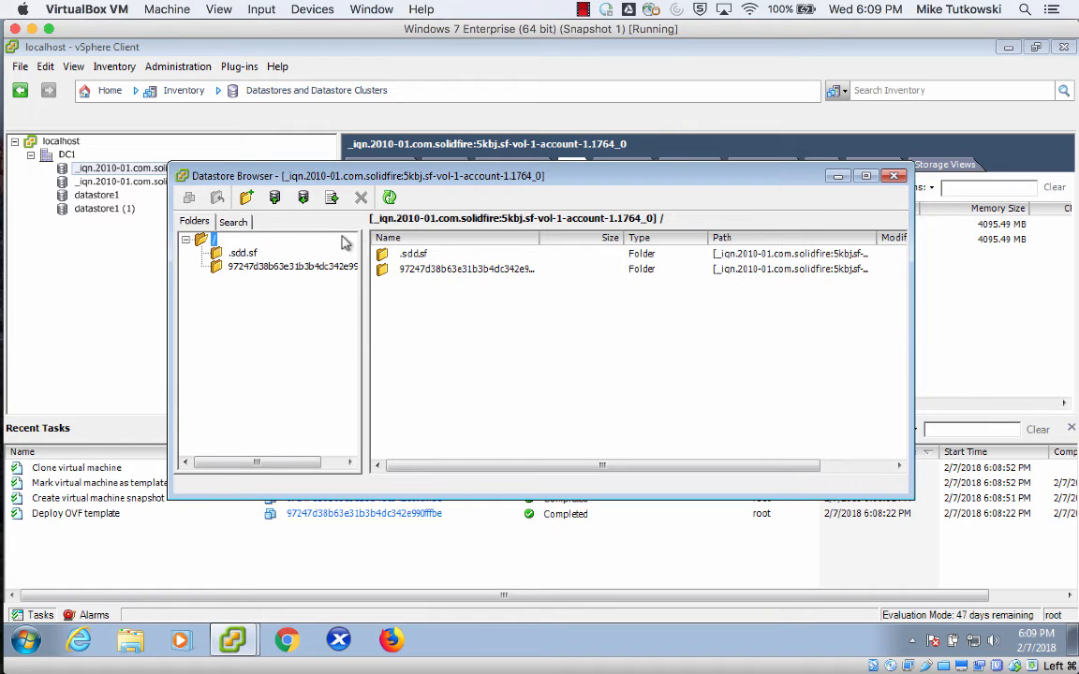
click(389, 198)
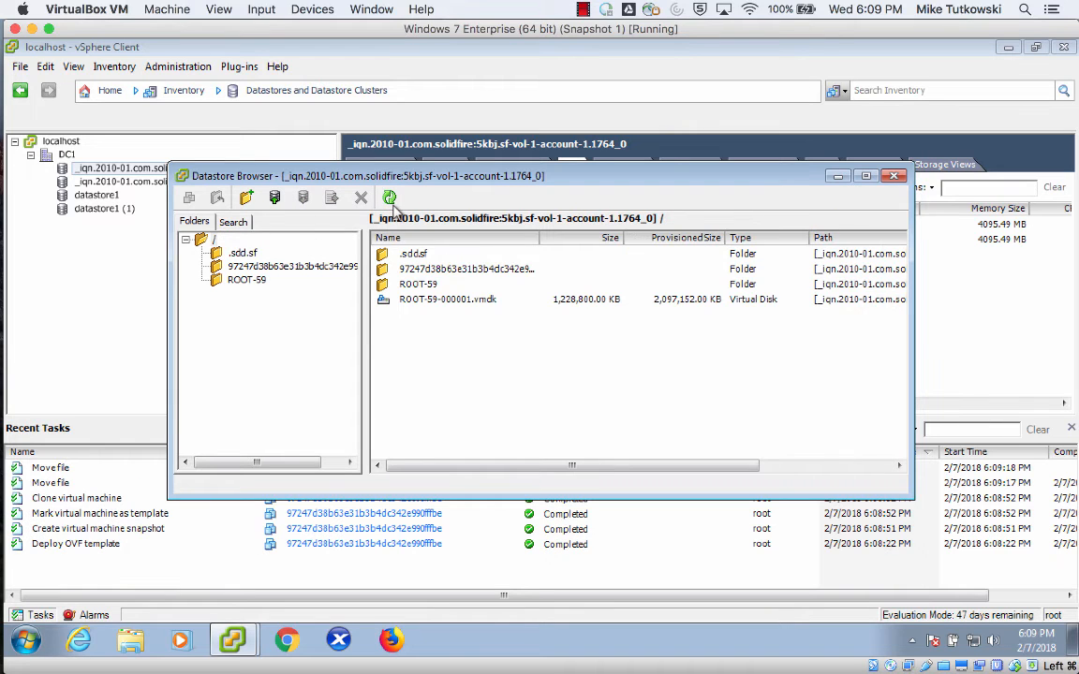
Refresh the datastore's root folder, open the i-6-59-VM folder, and sort its files by name to inspect the root disk.
click(423, 286)
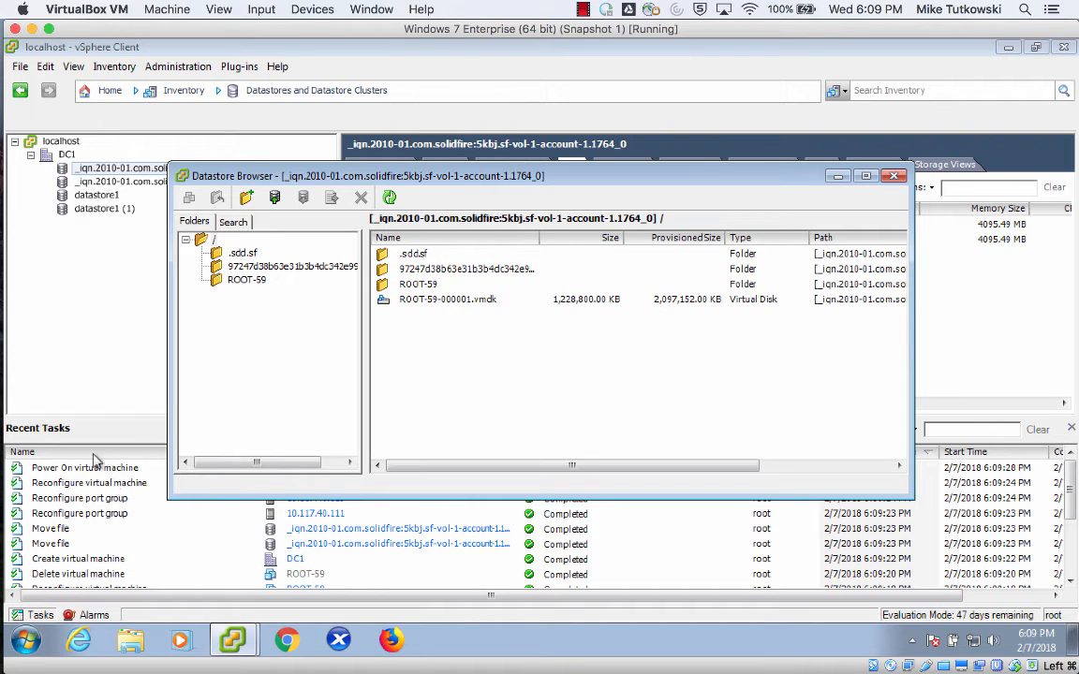
click(389, 197)
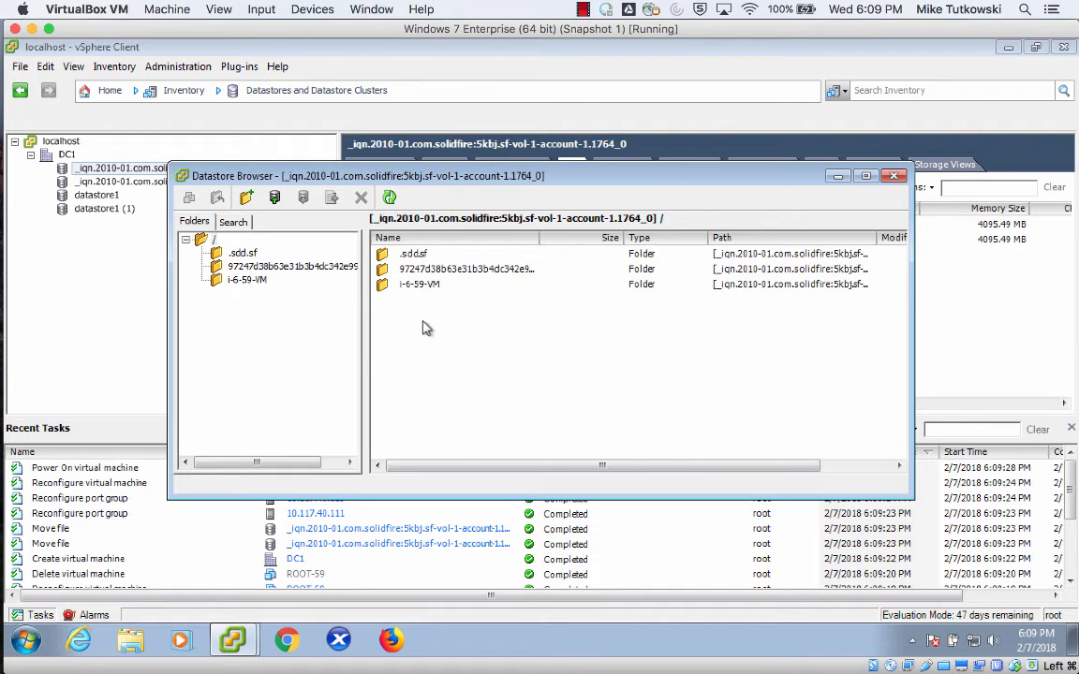
click(417, 288)
double_click(417, 286)
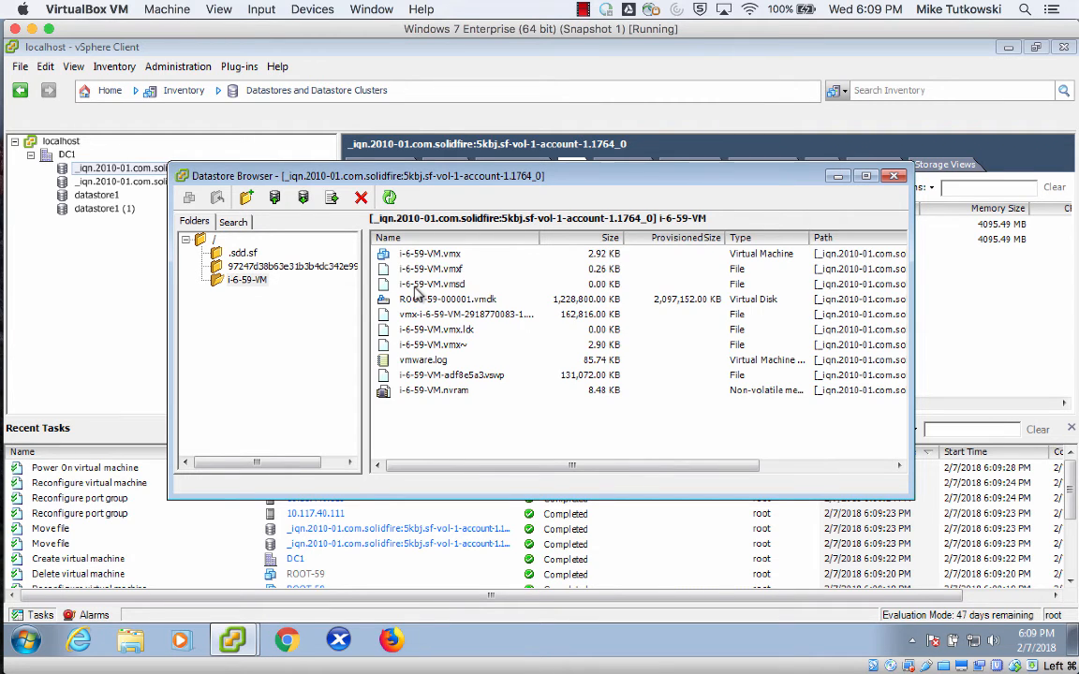
click(453, 253)
click(417, 238)
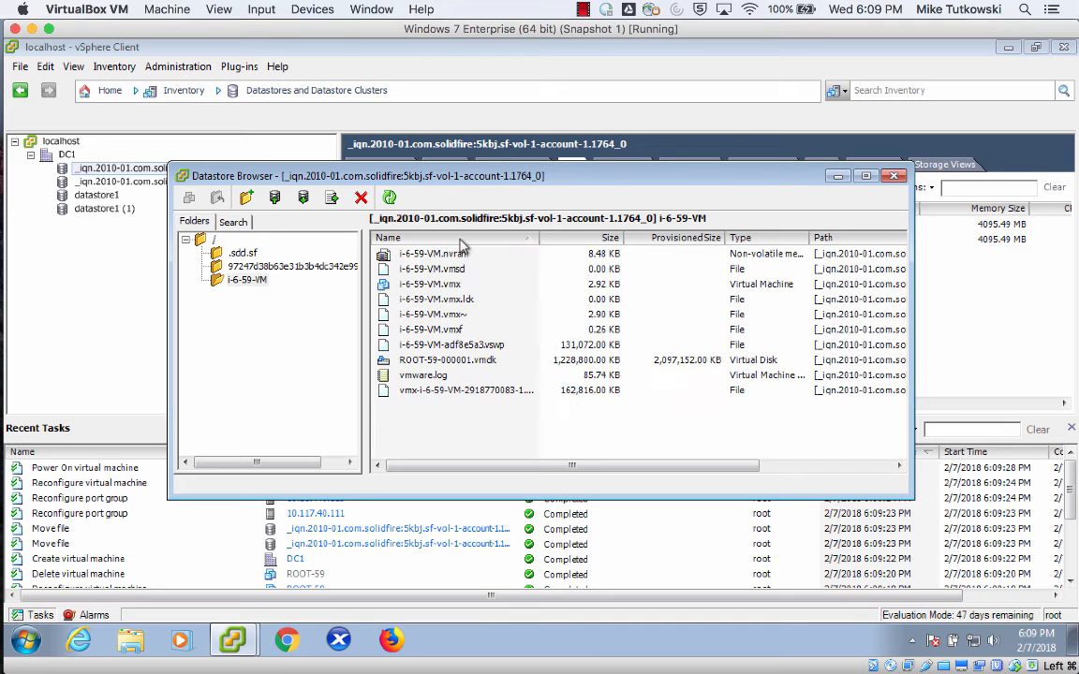
click(455, 362)
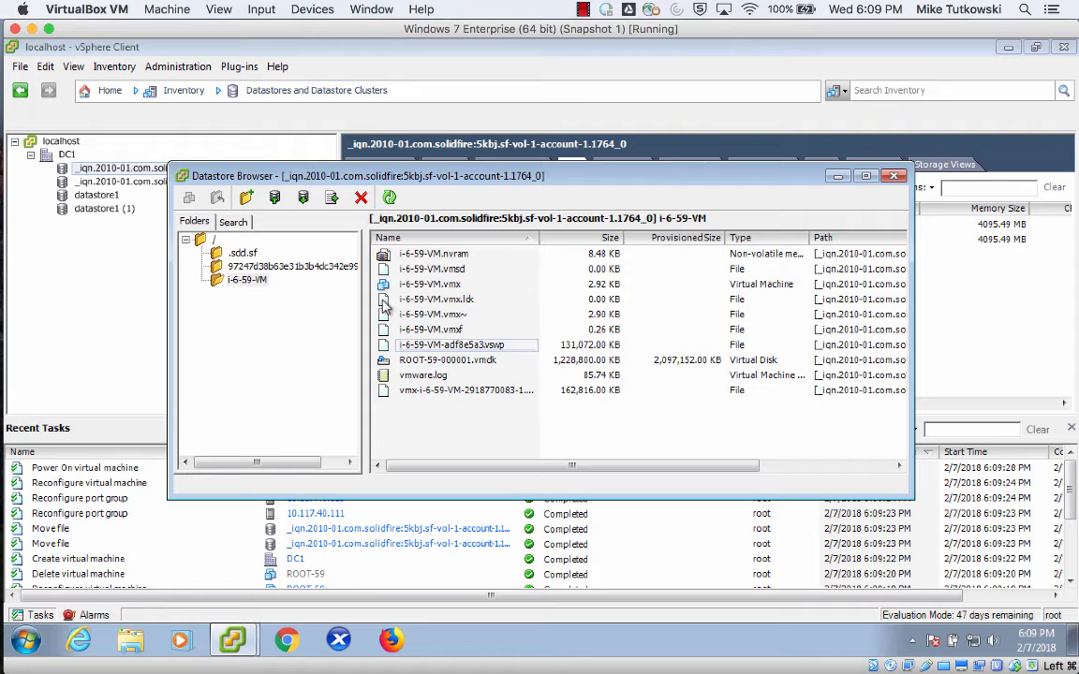
Close the datastore browser and view the Hosts and Clusters inventory.
click(182, 177)
click(213, 273)
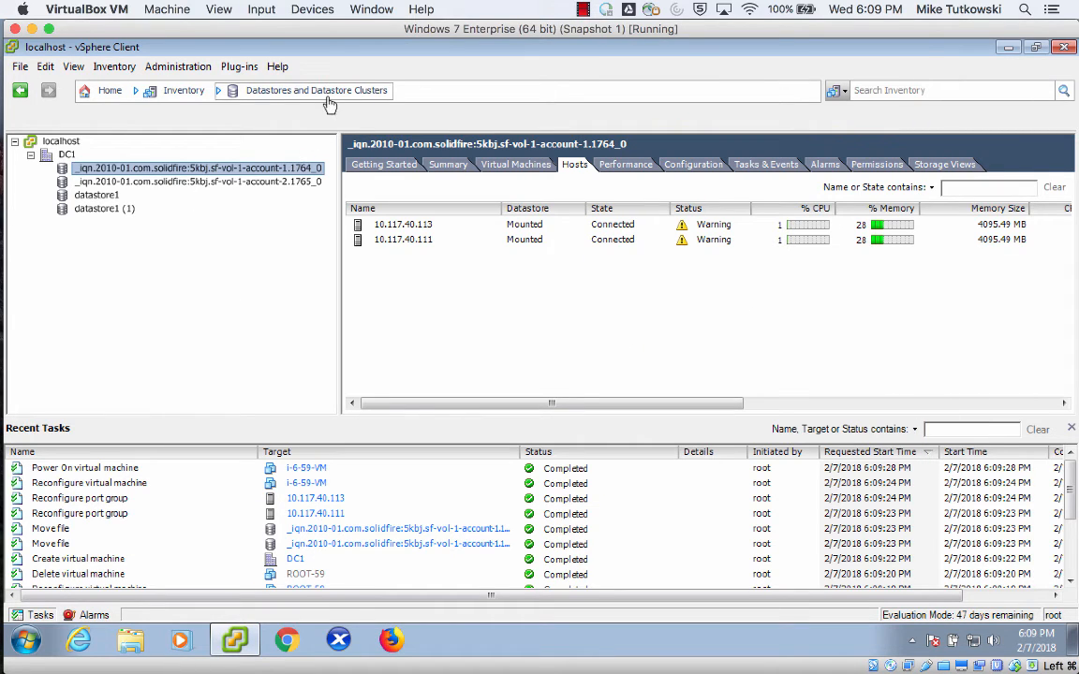
click(300, 91)
click(333, 132)
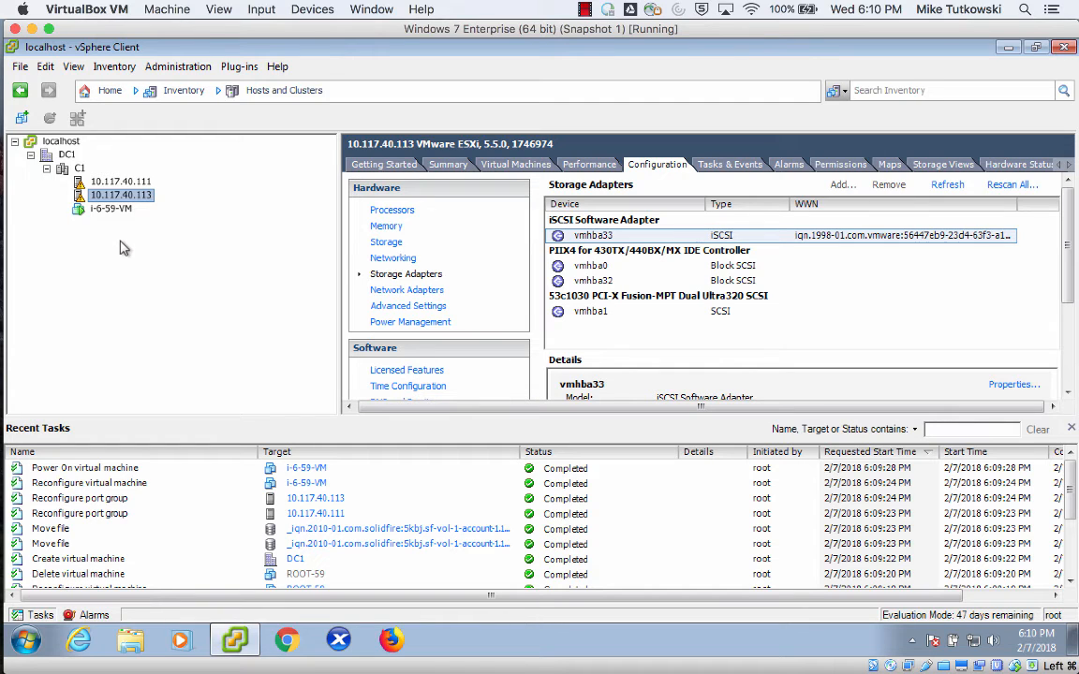
Switch back to CloudStack in Chrome and reload the instances list.
mouse_move(4, 197)
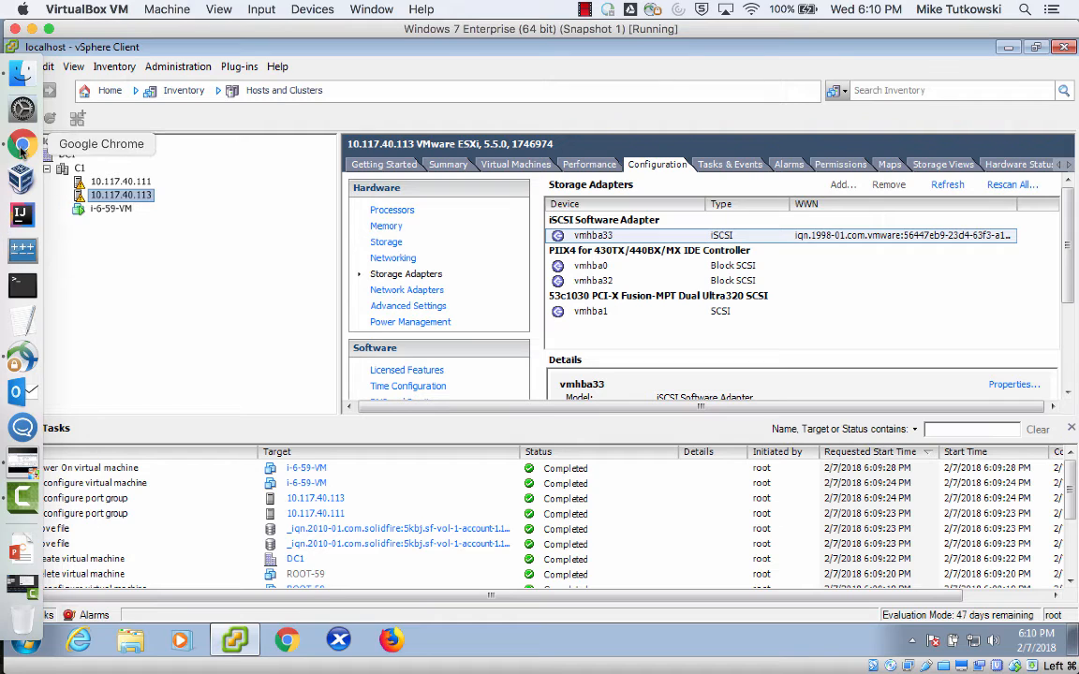
click(21, 150)
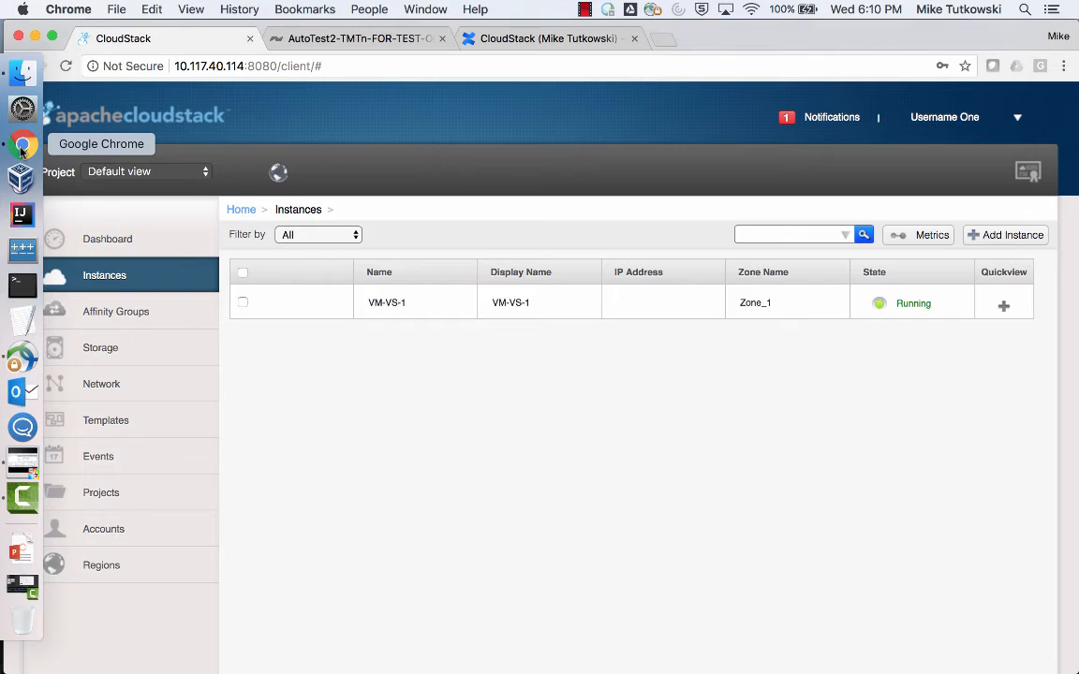
click(169, 276)
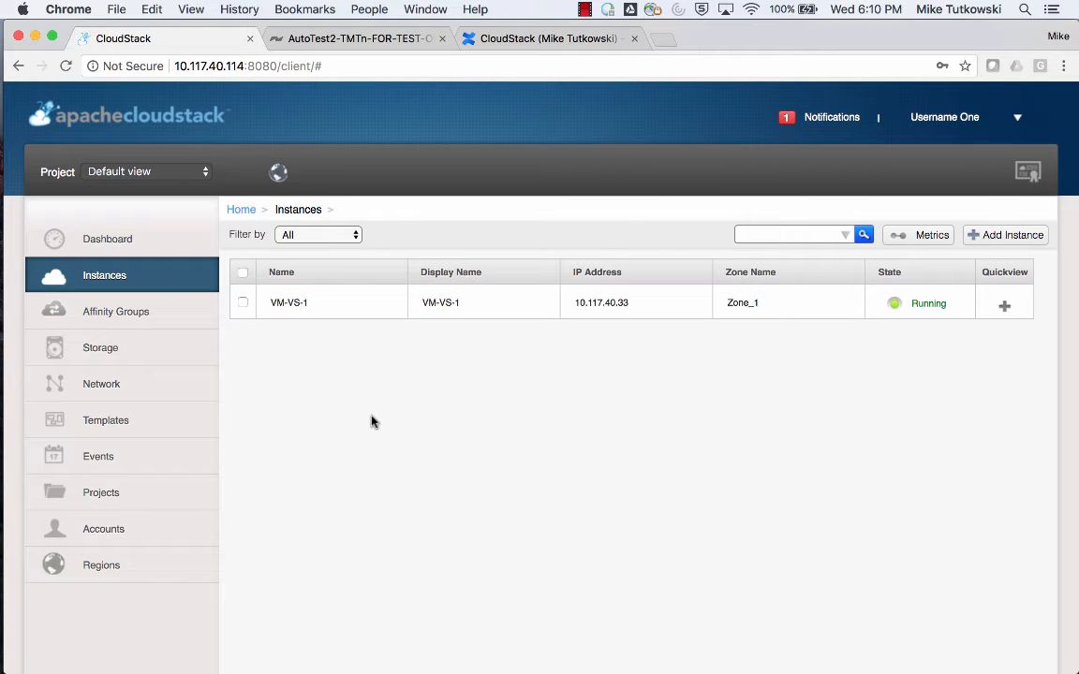
Open the notifications, clear the list, and close it.
click(831, 118)
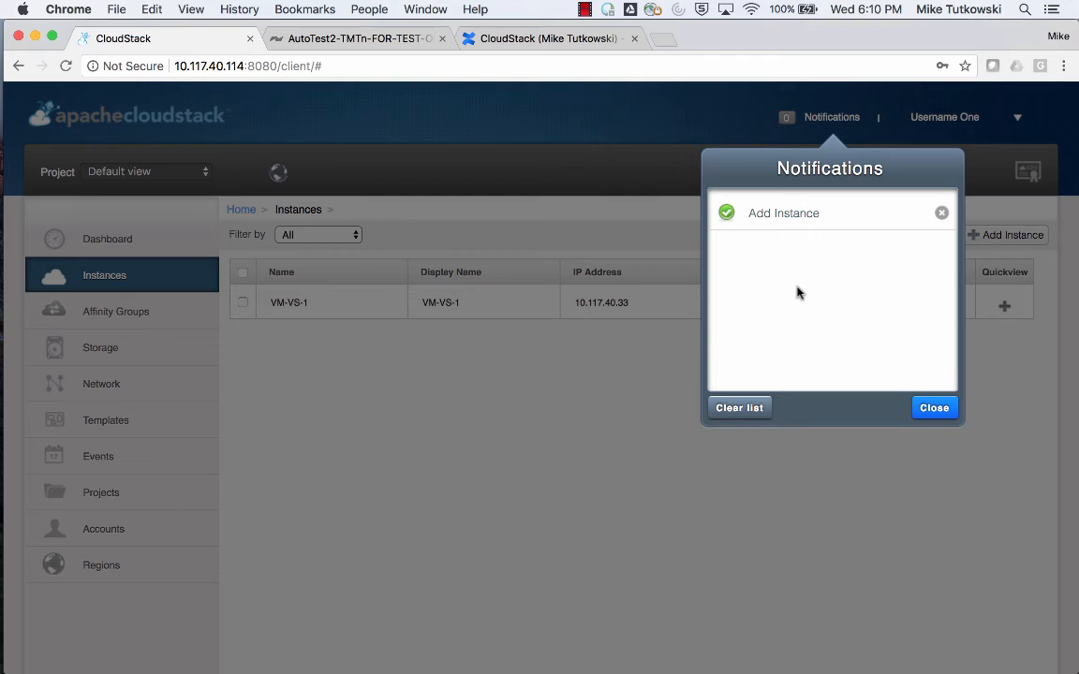
click(758, 409)
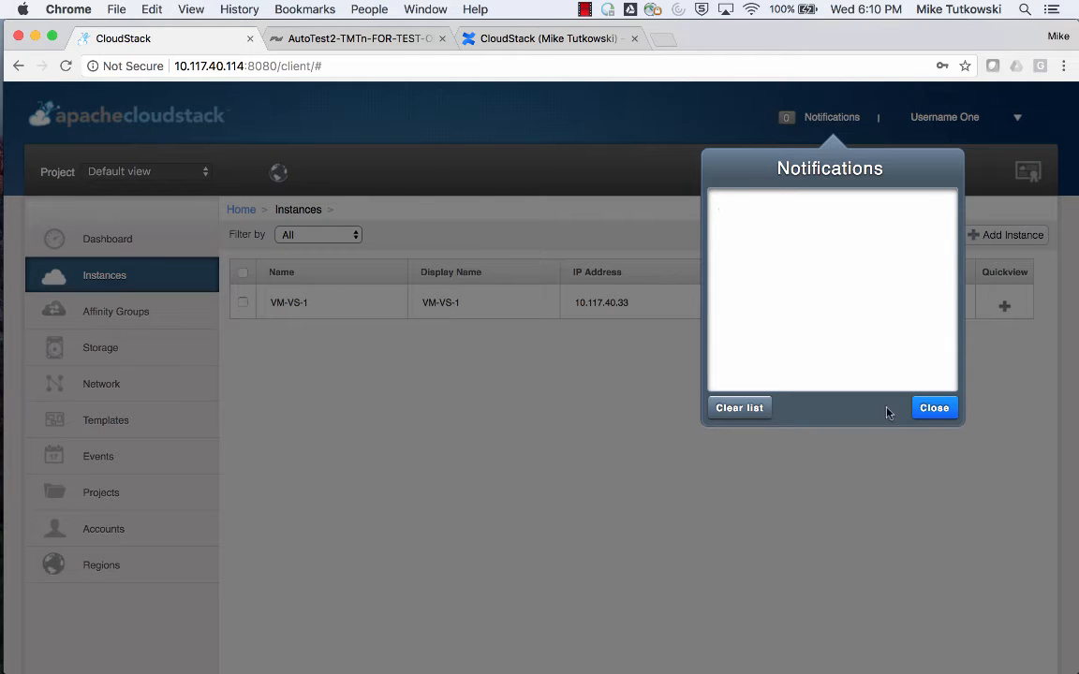
click(934, 409)
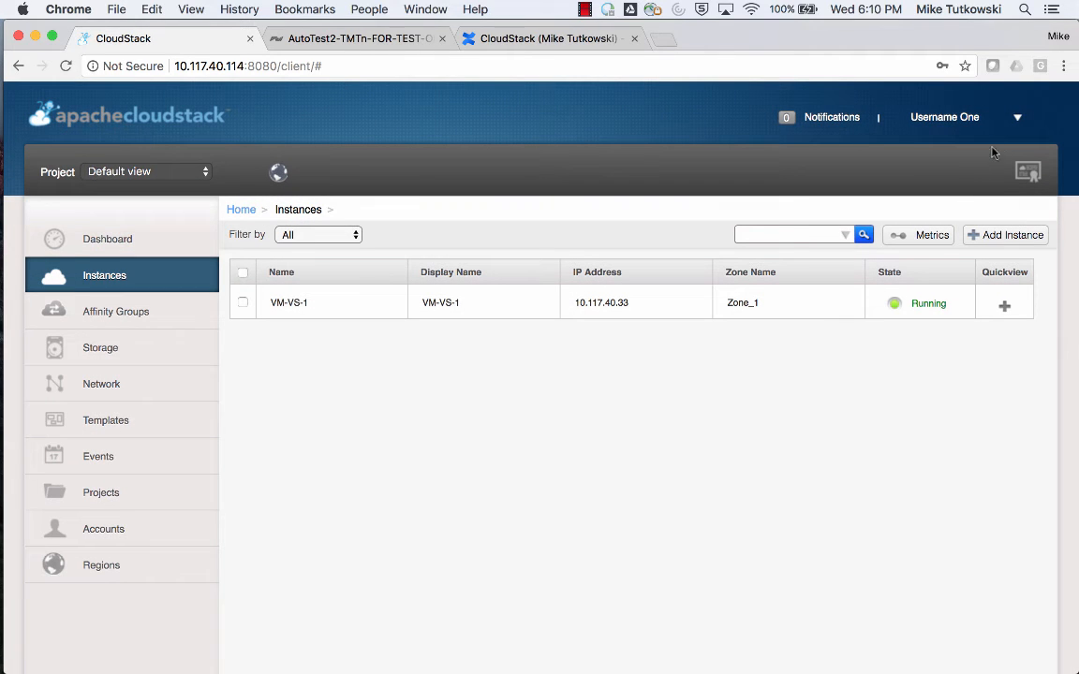
Log out of the current account user's session.
click(1016, 119)
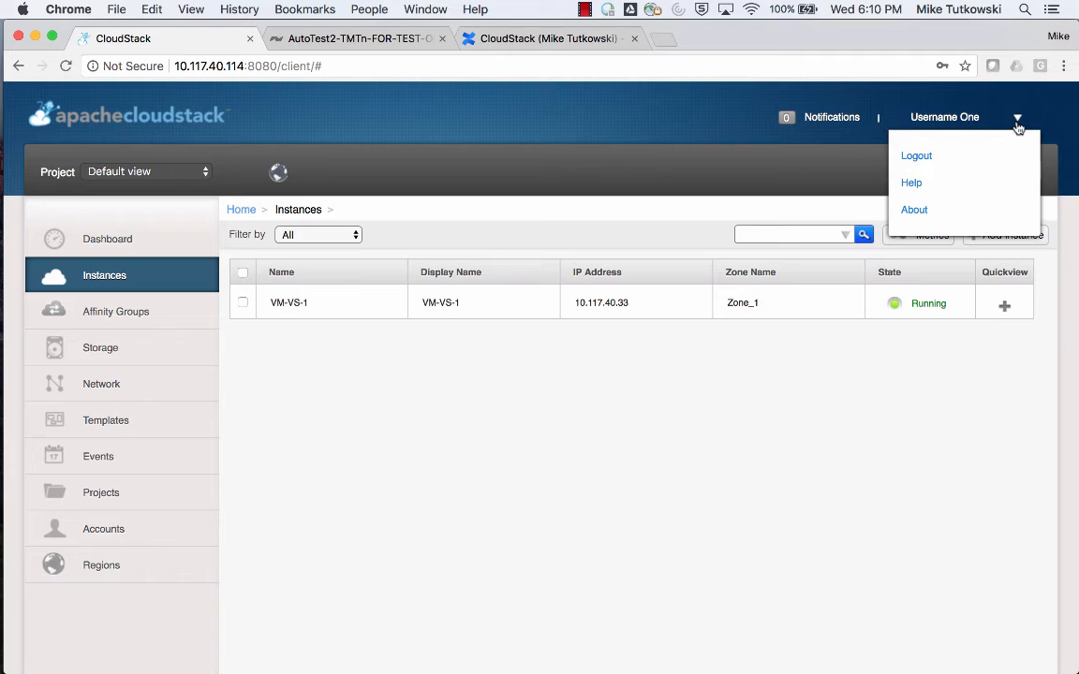
click(918, 157)
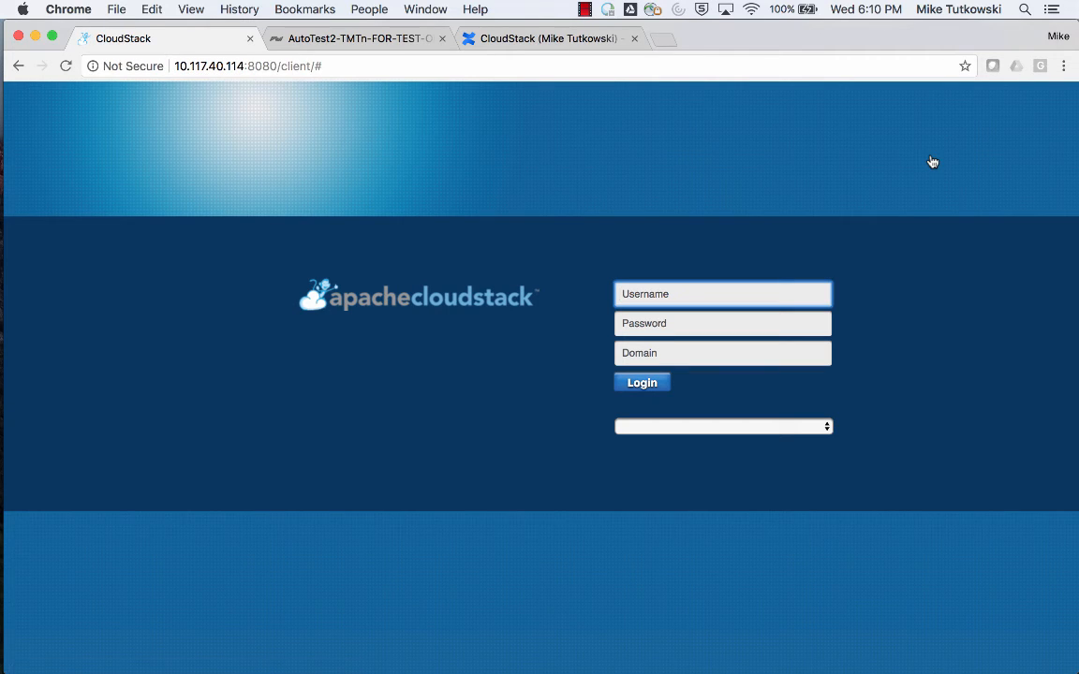
Log in to CloudStack as username2, entering the account password.
text(u)
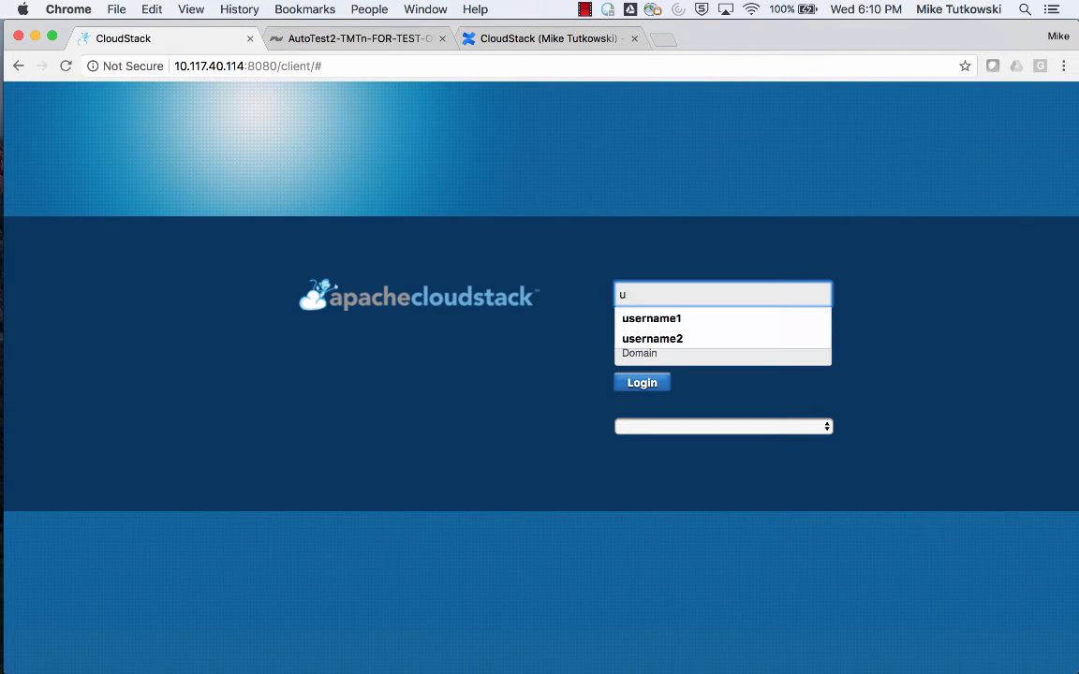
key(Down)
key(Down)
key(Tab)
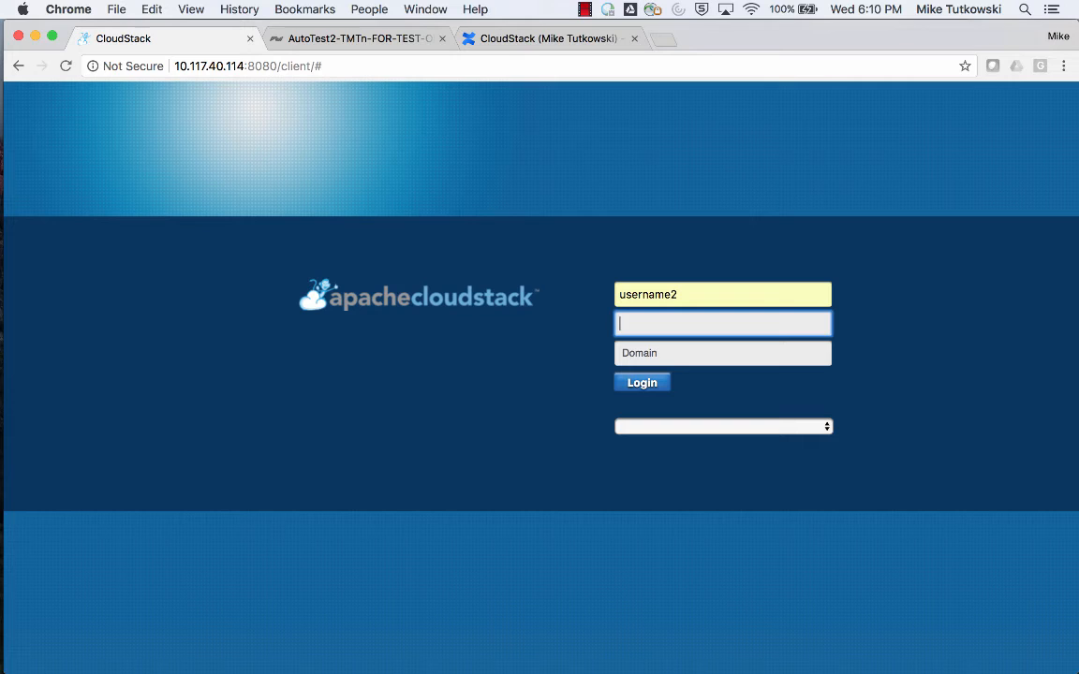
text(••••••••)
key(Return)
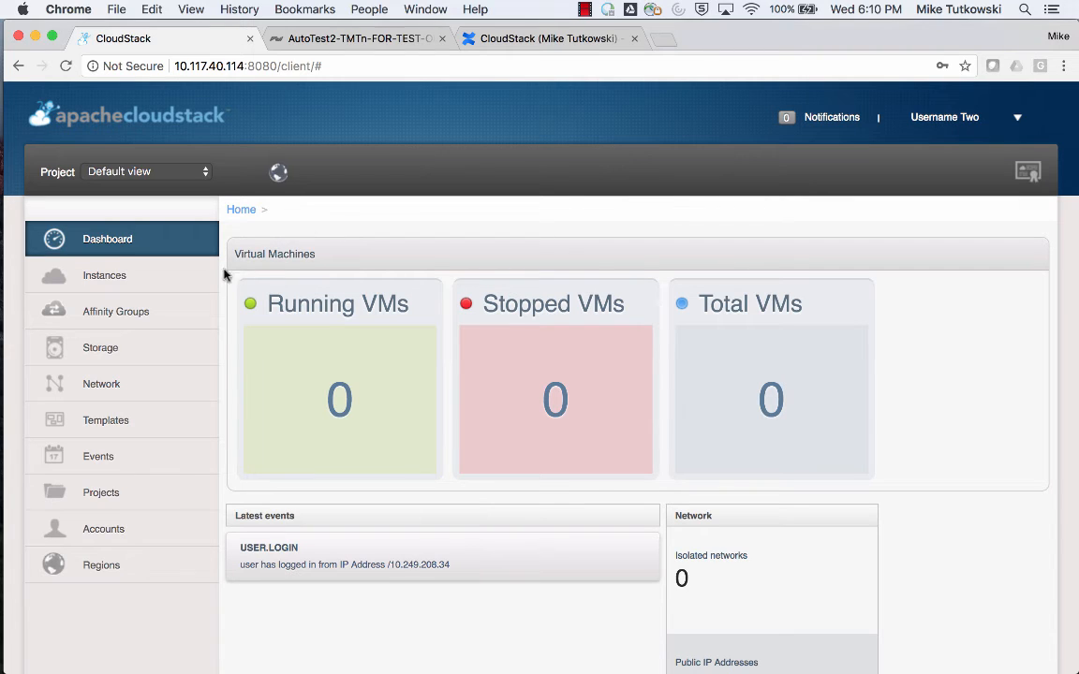
Start a new instance in Zone_1 with the CentOS 5.3 vSphere template, compute offering CO 1 and no disk offering, continuing to the review.
click(199, 281)
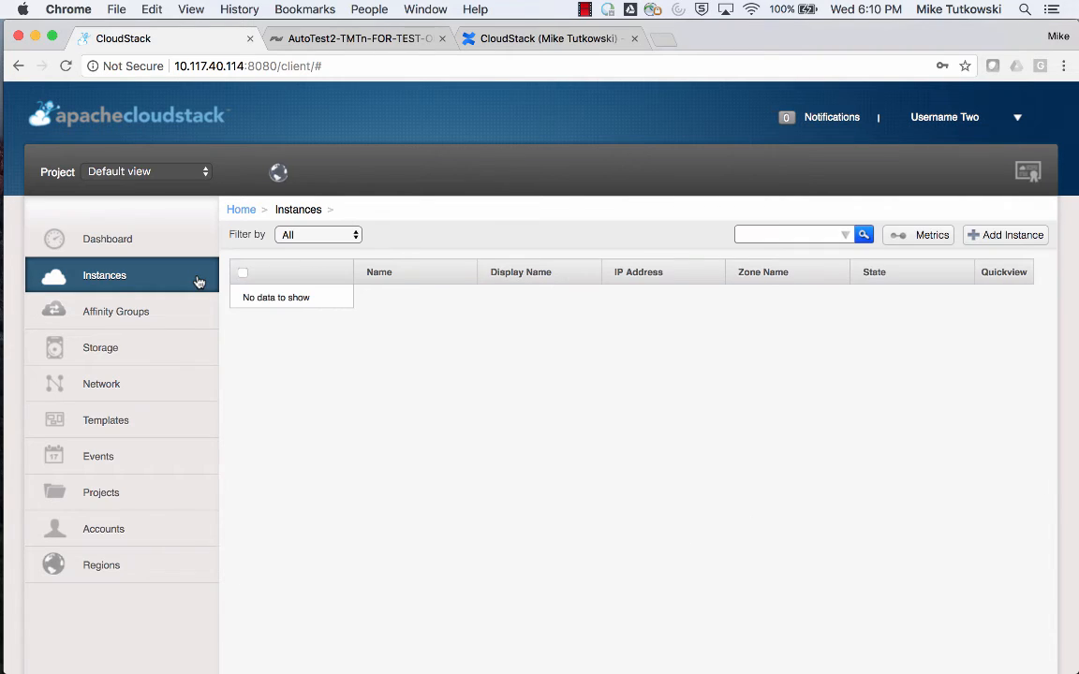
click(985, 247)
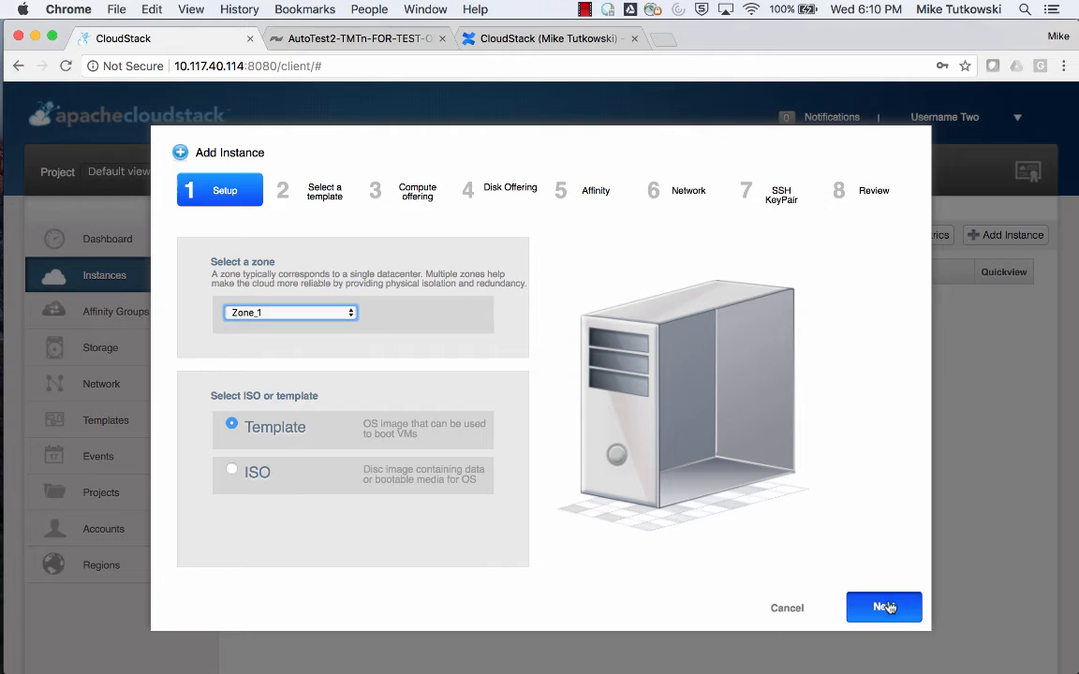
click(886, 609)
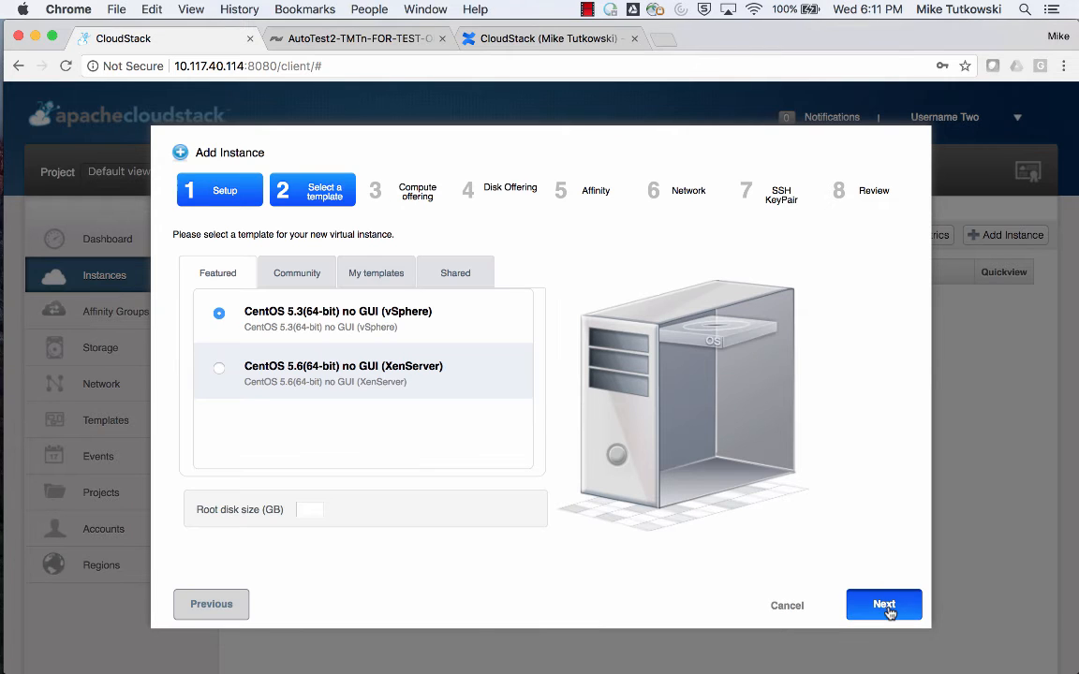
click(886, 607)
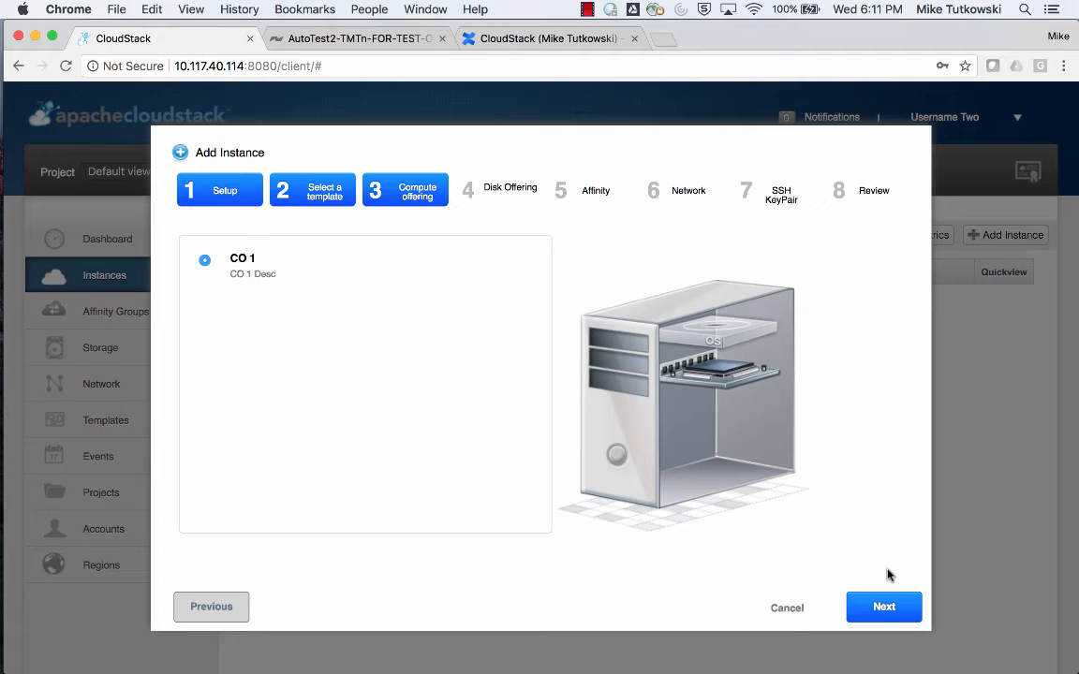
click(885, 608)
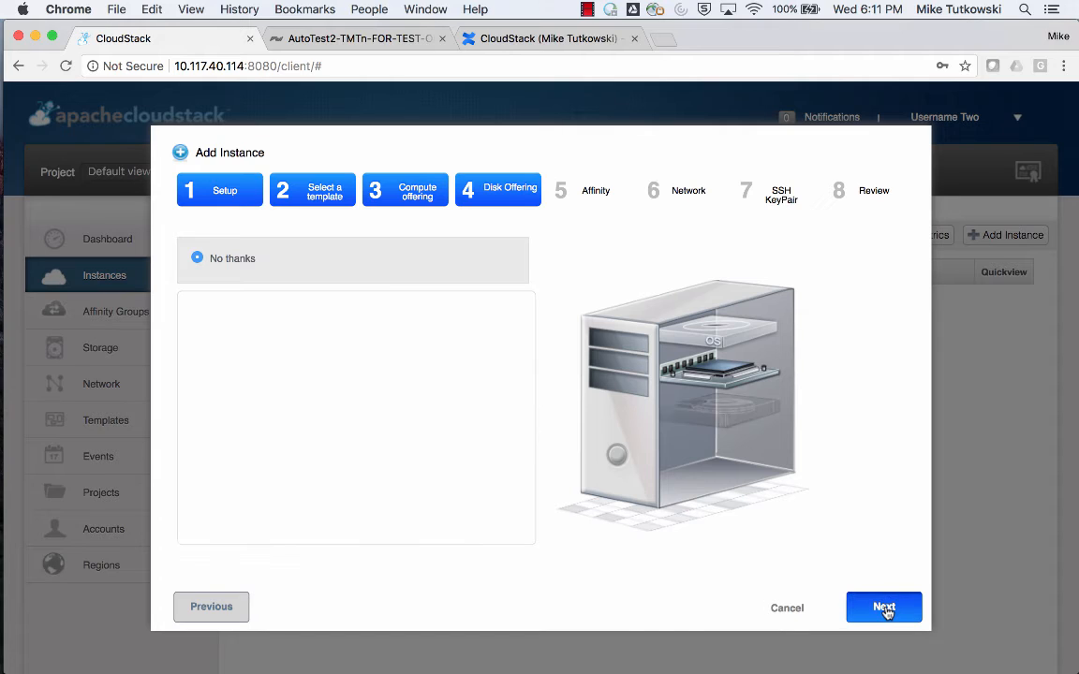
click(632, 423)
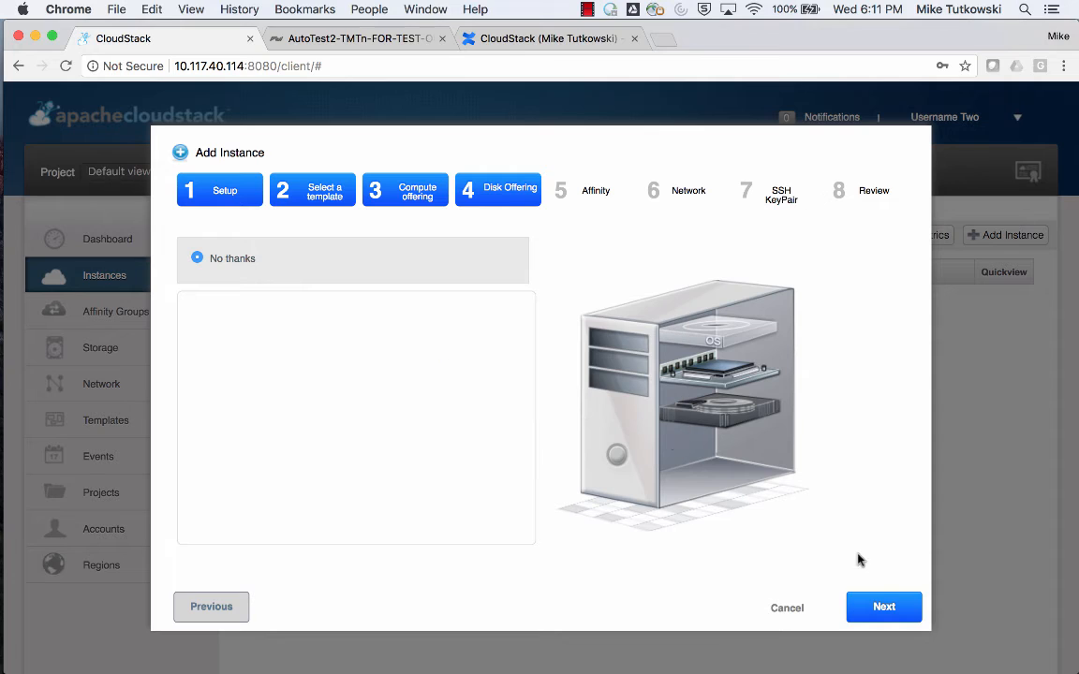
click(885, 606)
click(885, 607)
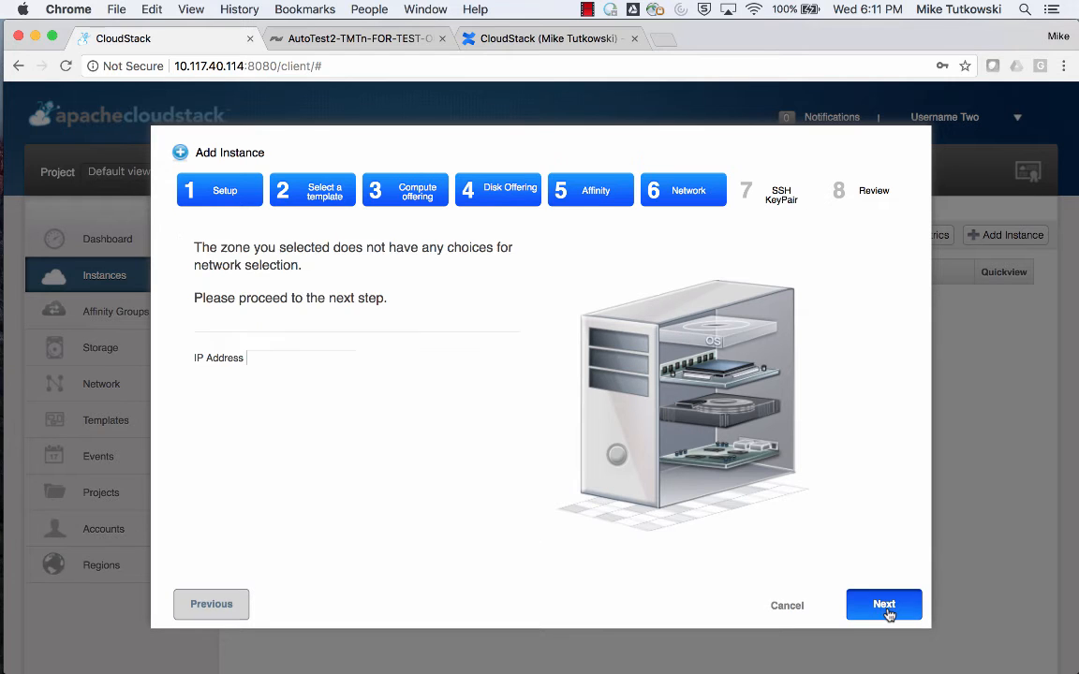
click(886, 609)
click(886, 608)
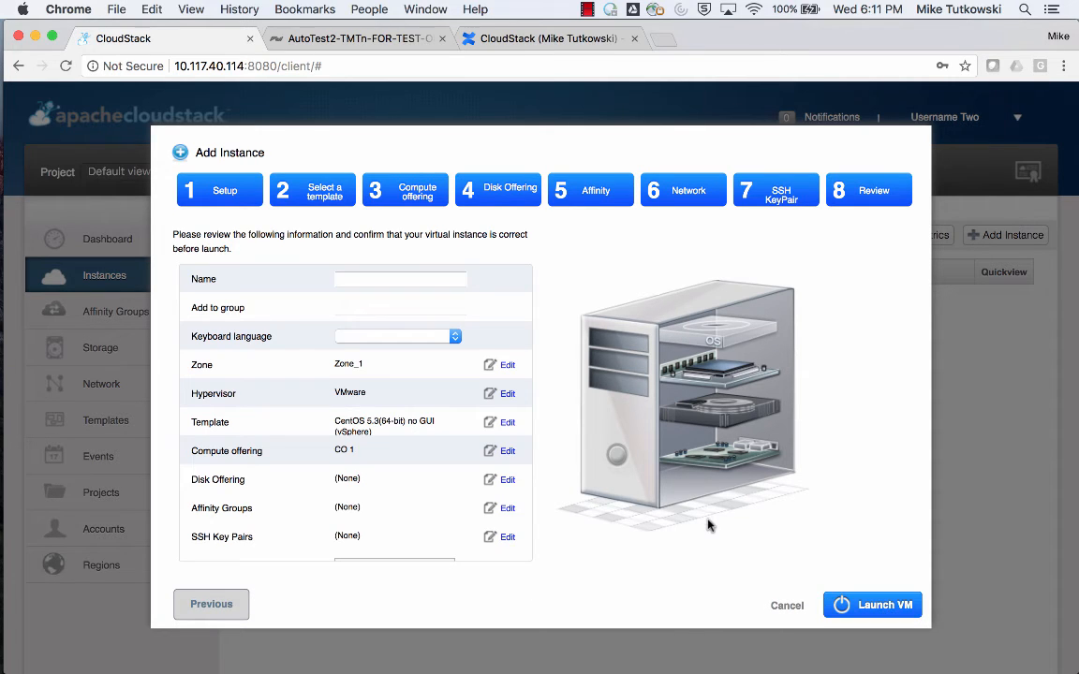
Name the new instance VM-VS-A and launch it.
click(452, 282)
text(VM-VS-1)
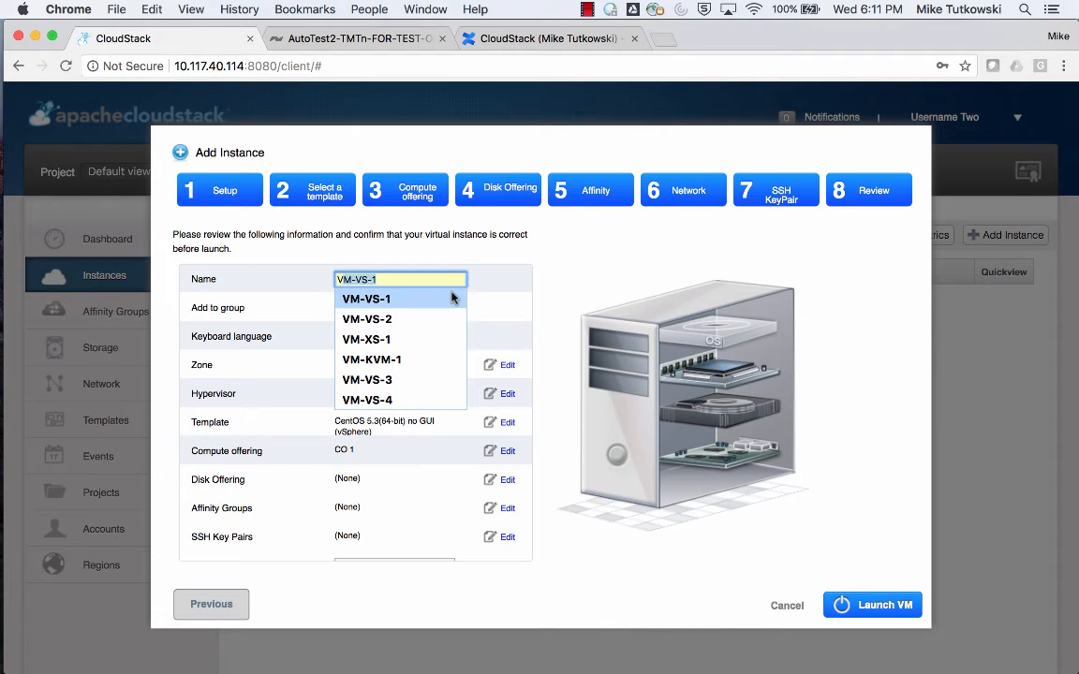
click(452, 298)
key(BackSpace)
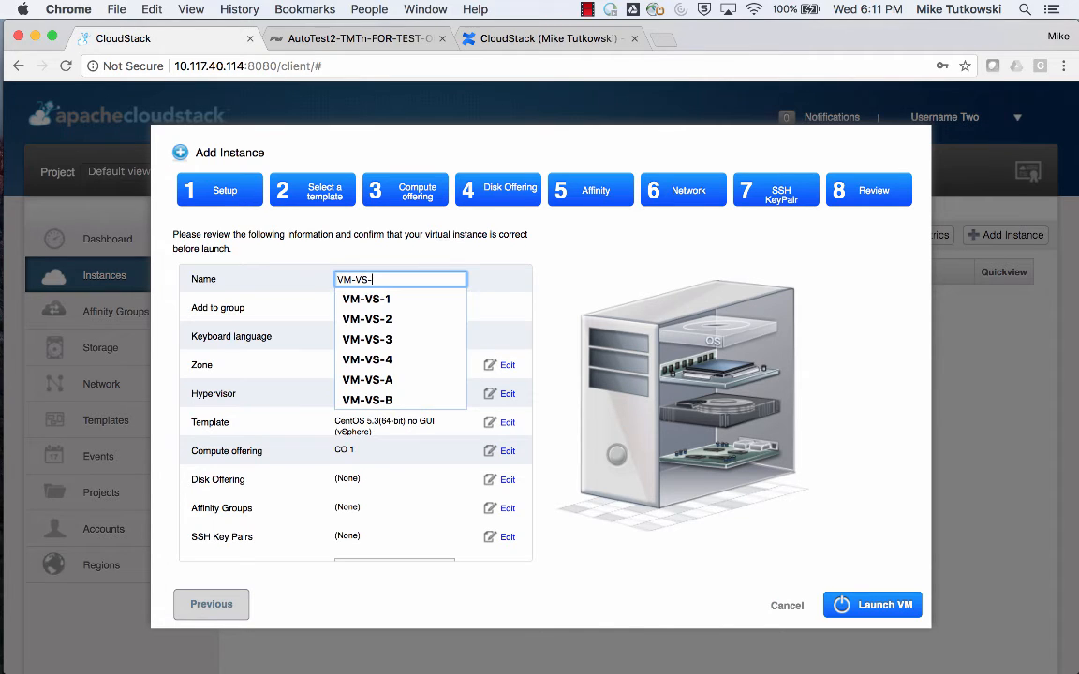
text(A)
click(563, 289)
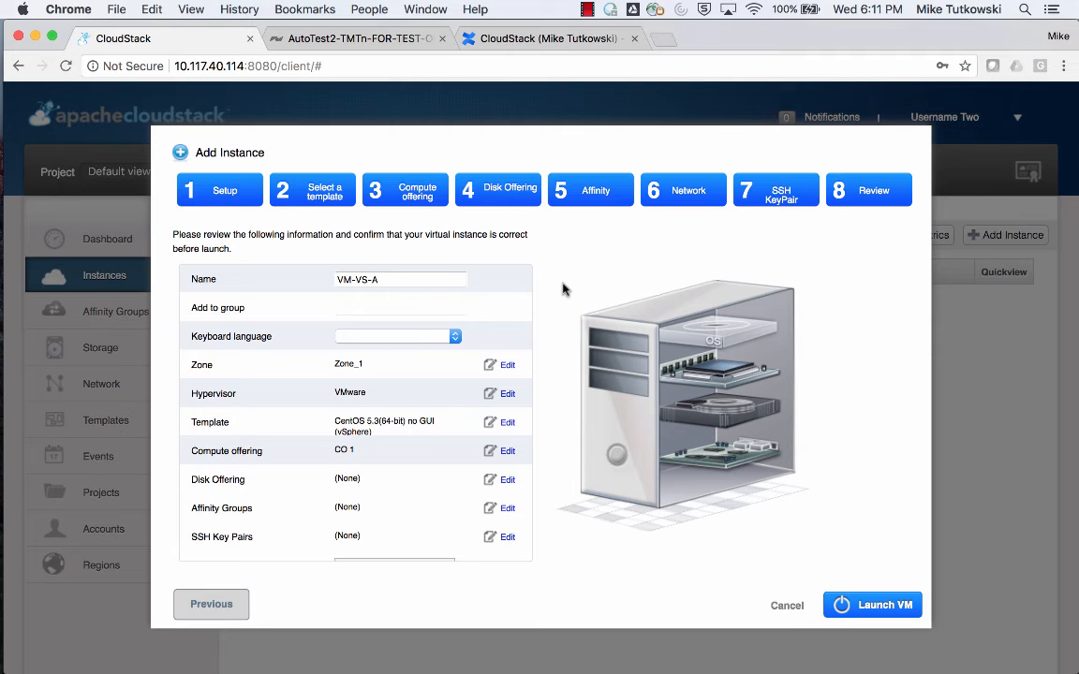
click(873, 608)
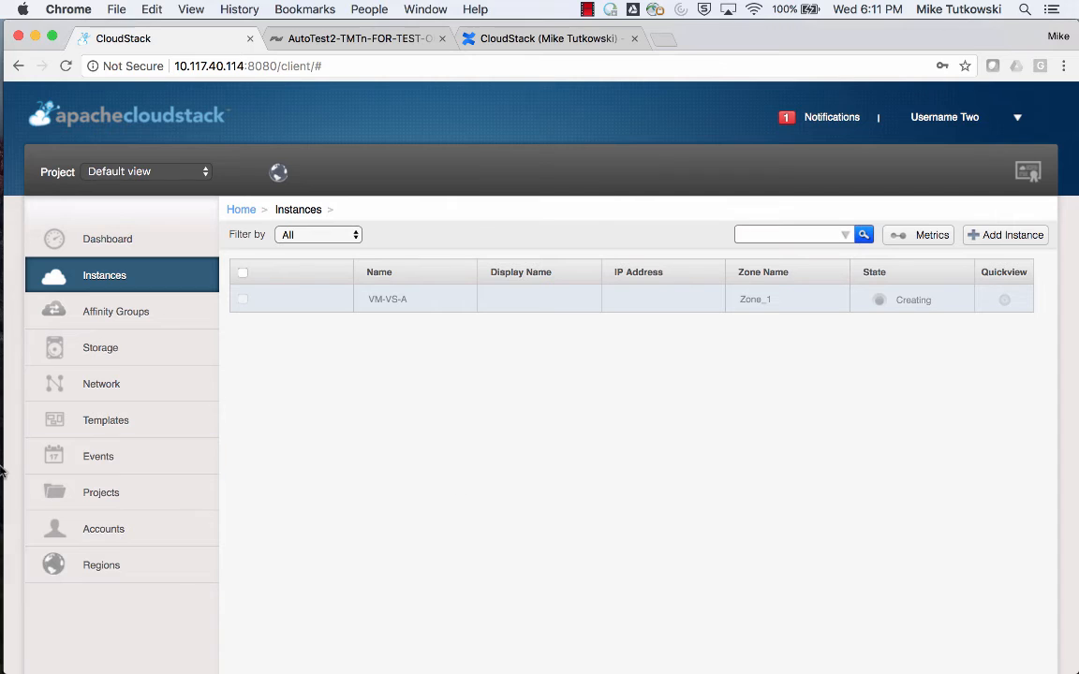
Switch to the vSphere Client in the VirtualBox VM and check the Deploy OVF template task.
mouse_move(3, 468)
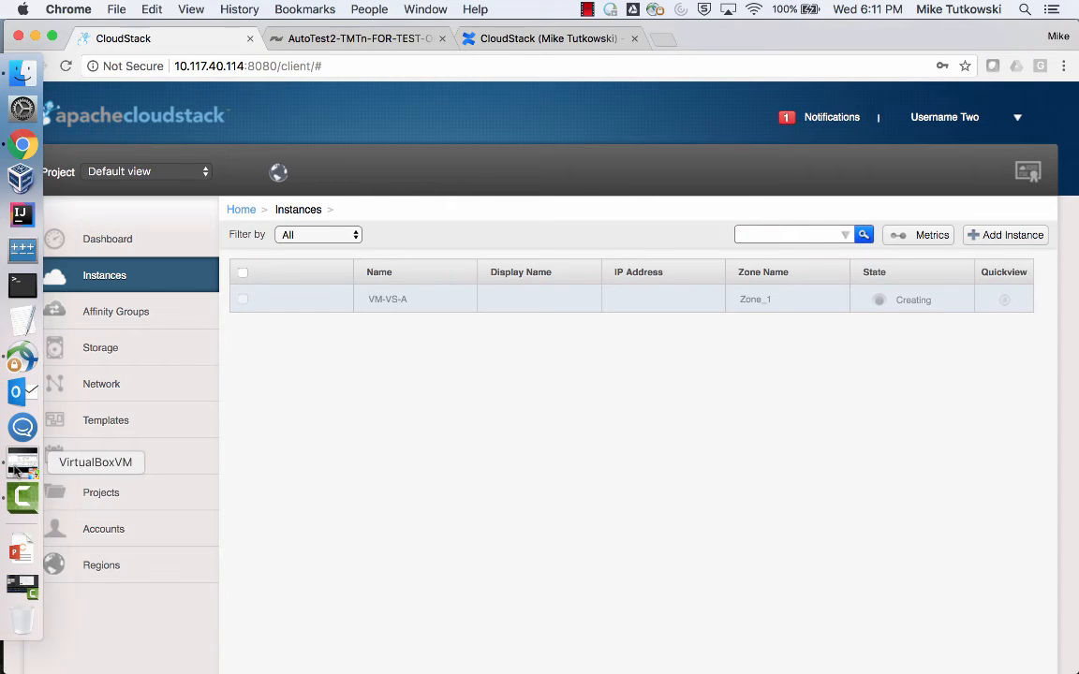
click(17, 468)
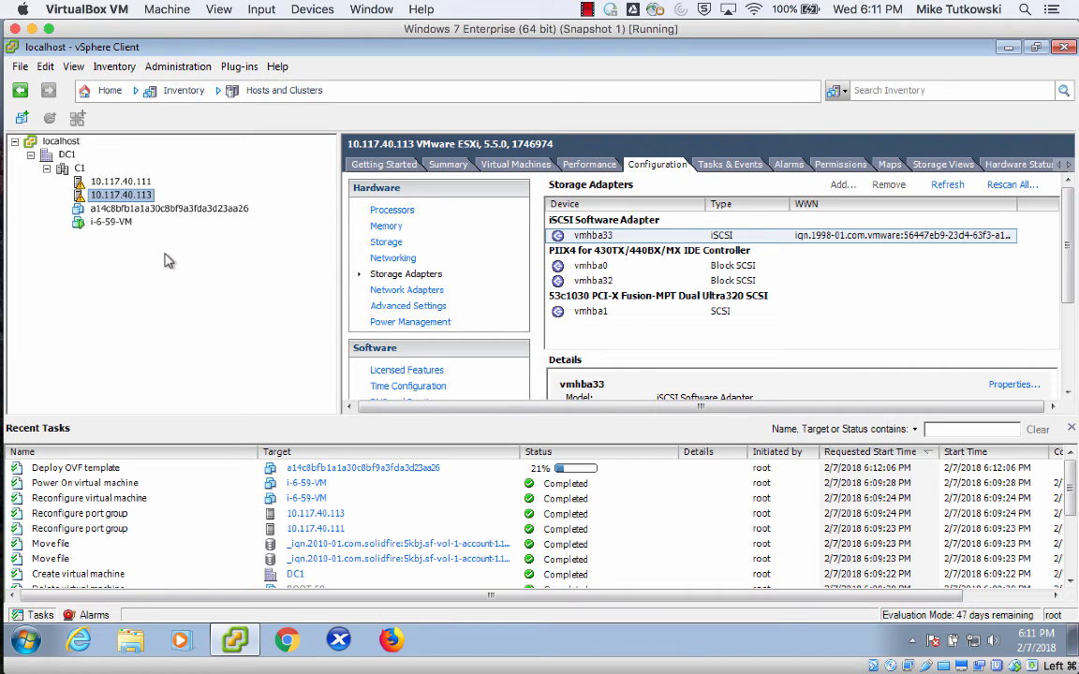
click(133, 467)
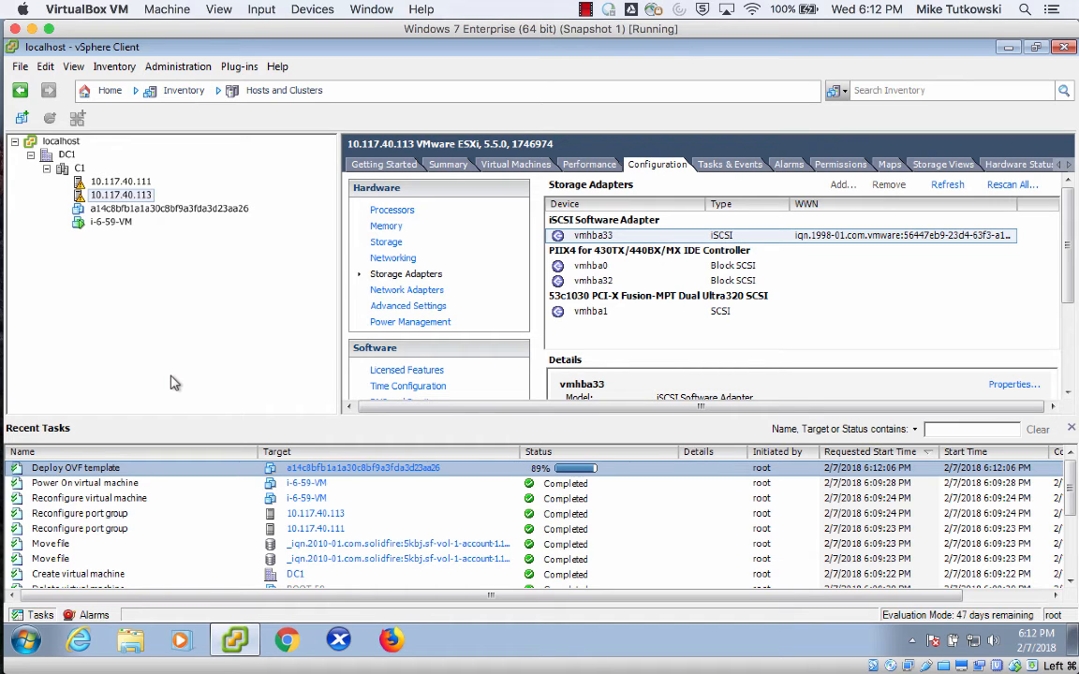
Go to the Datastores and Datastore Clusters inventory and browse the sf-vol-1-account-2 datastore's files.
click(277, 97)
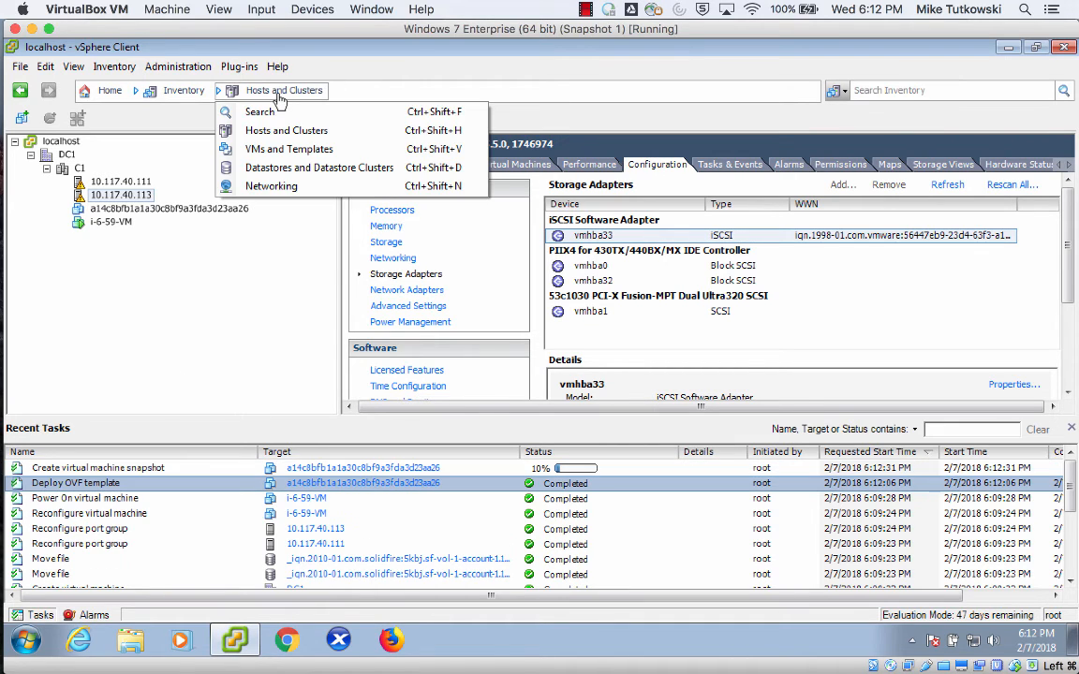
click(289, 169)
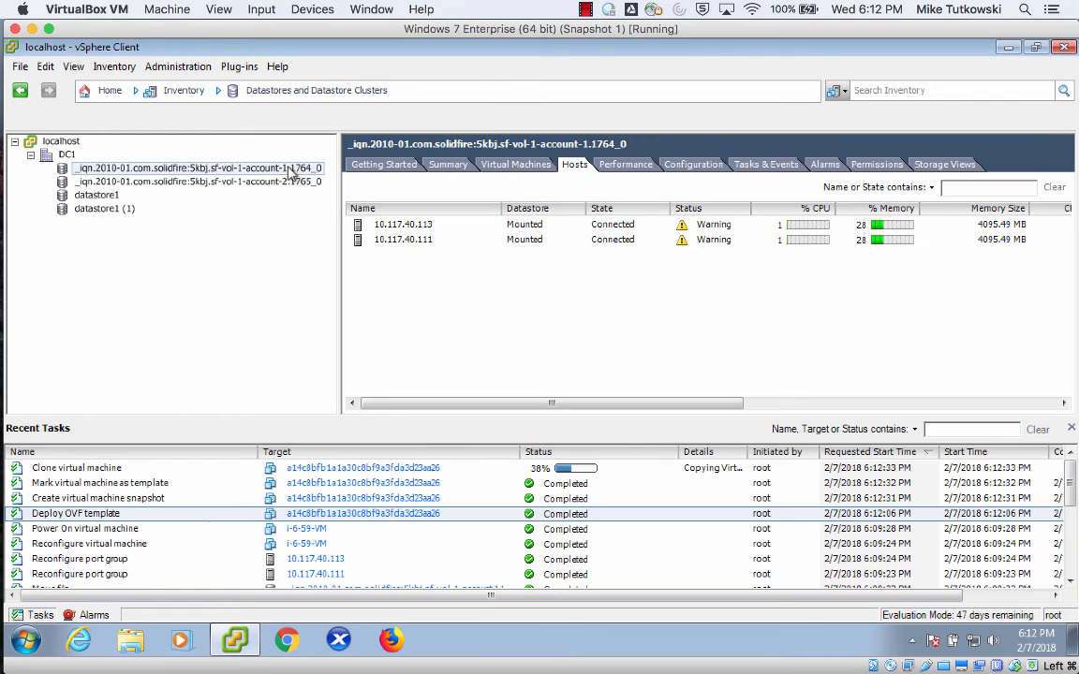
click(289, 185)
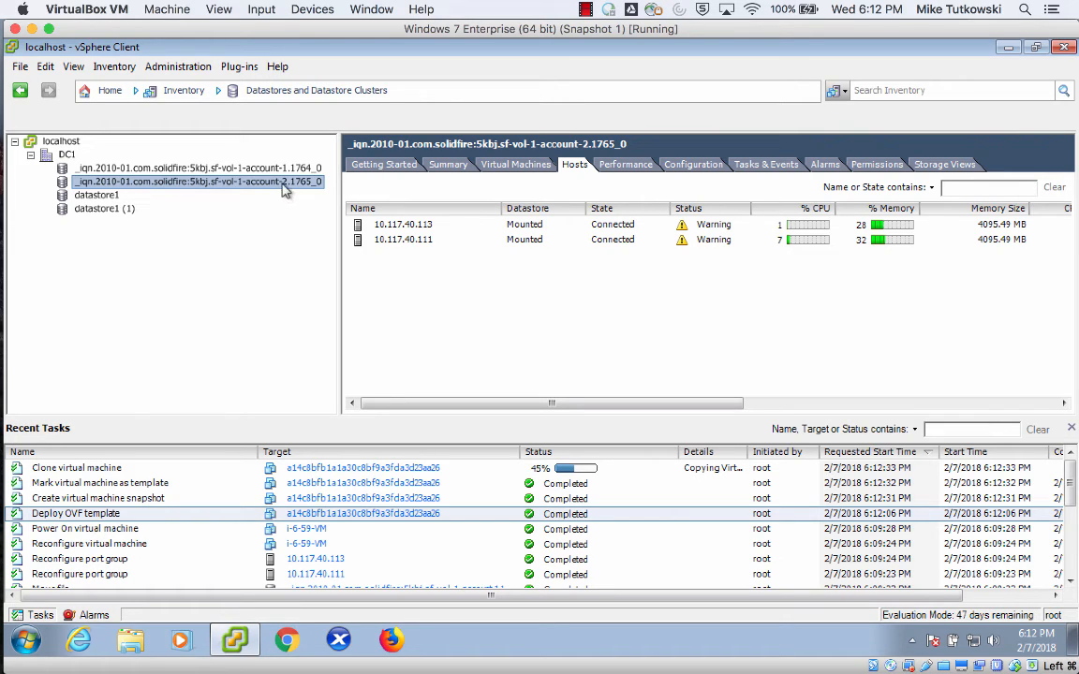
right_click(288, 189)
click(293, 195)
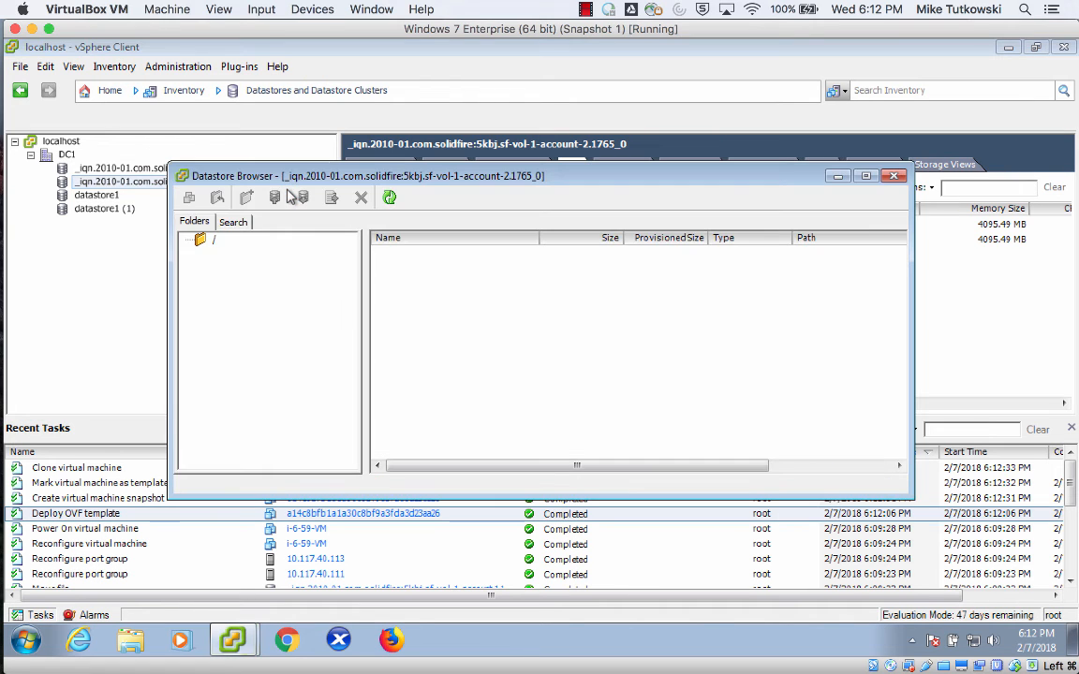
Inspect the template and ROOT-60 folders, then refresh the datastore's root folder listing.
click(305, 269)
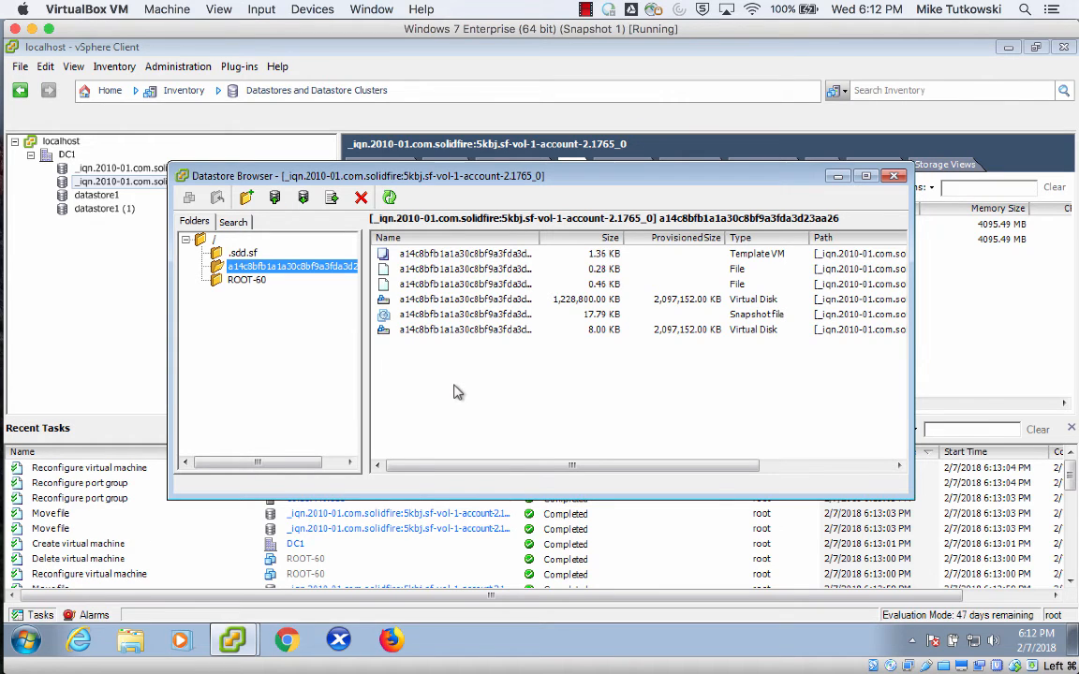
click(241, 281)
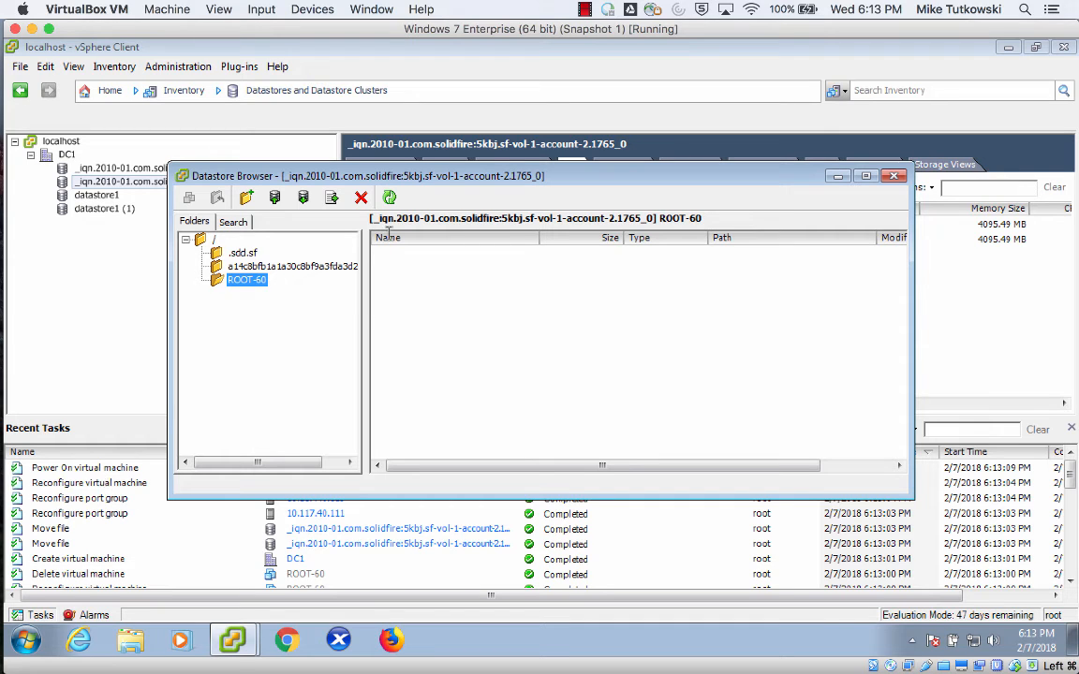
click(390, 198)
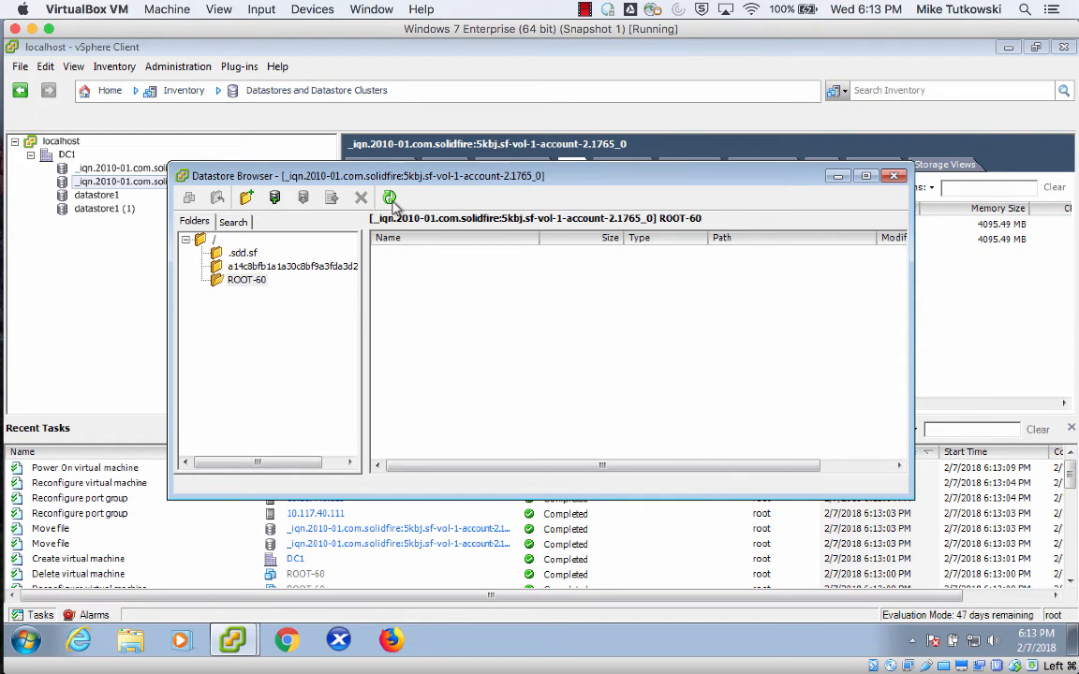
click(195, 229)
click(390, 198)
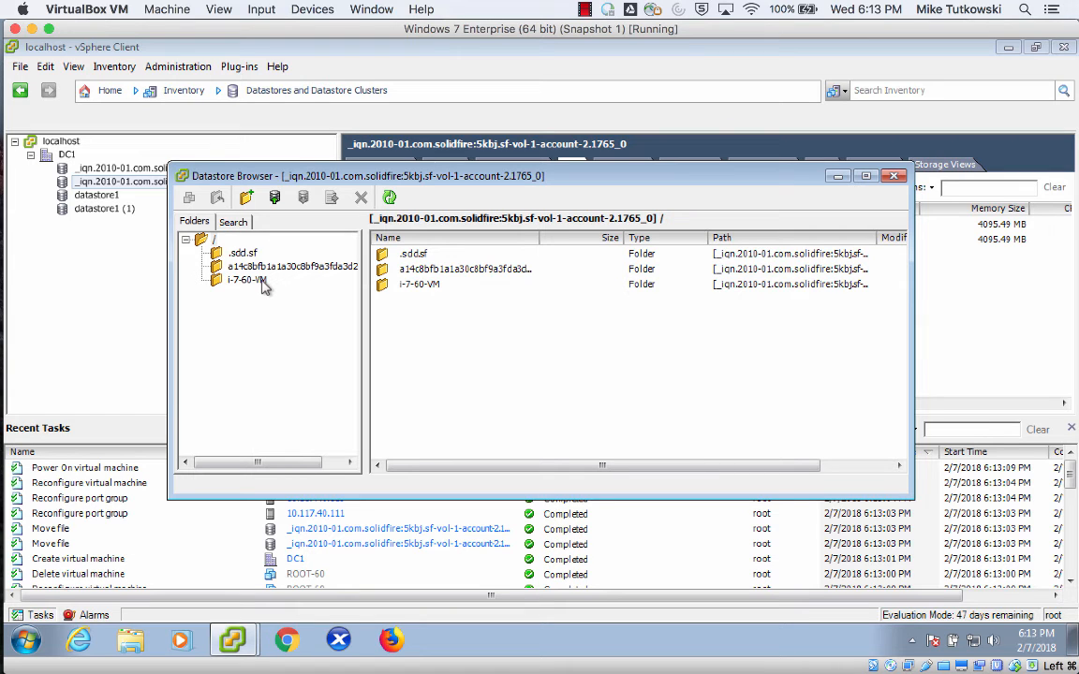
Open the i-7-60-VM folder, sort its files by name, and locate the ROOT-60-000001.vmdk virtual disk.
click(262, 283)
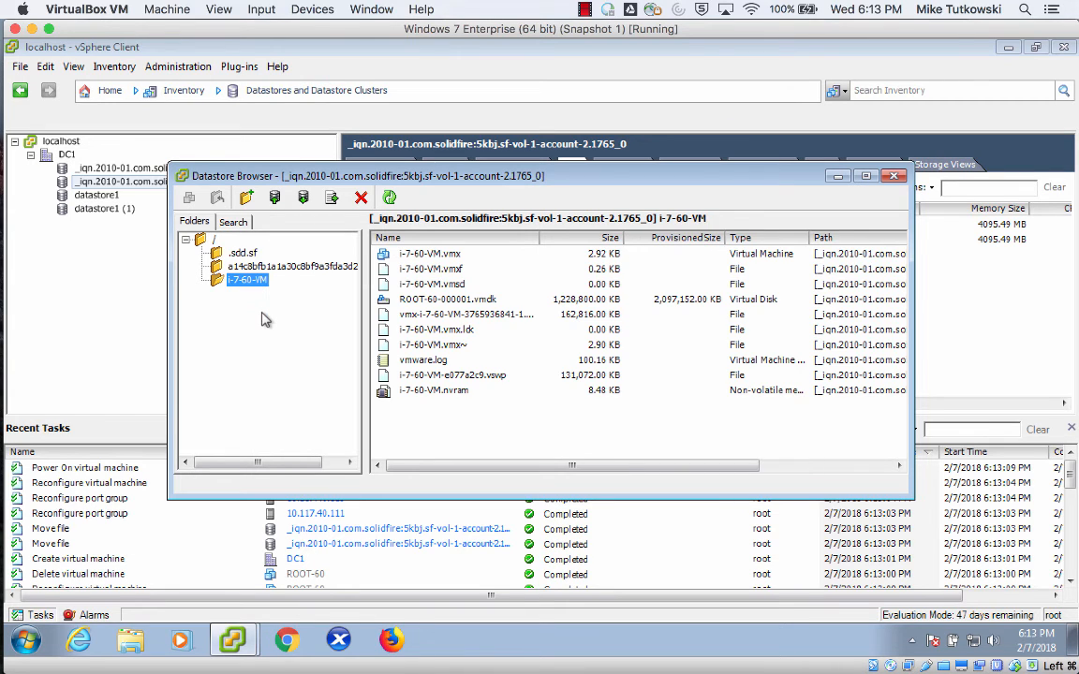
click(525, 238)
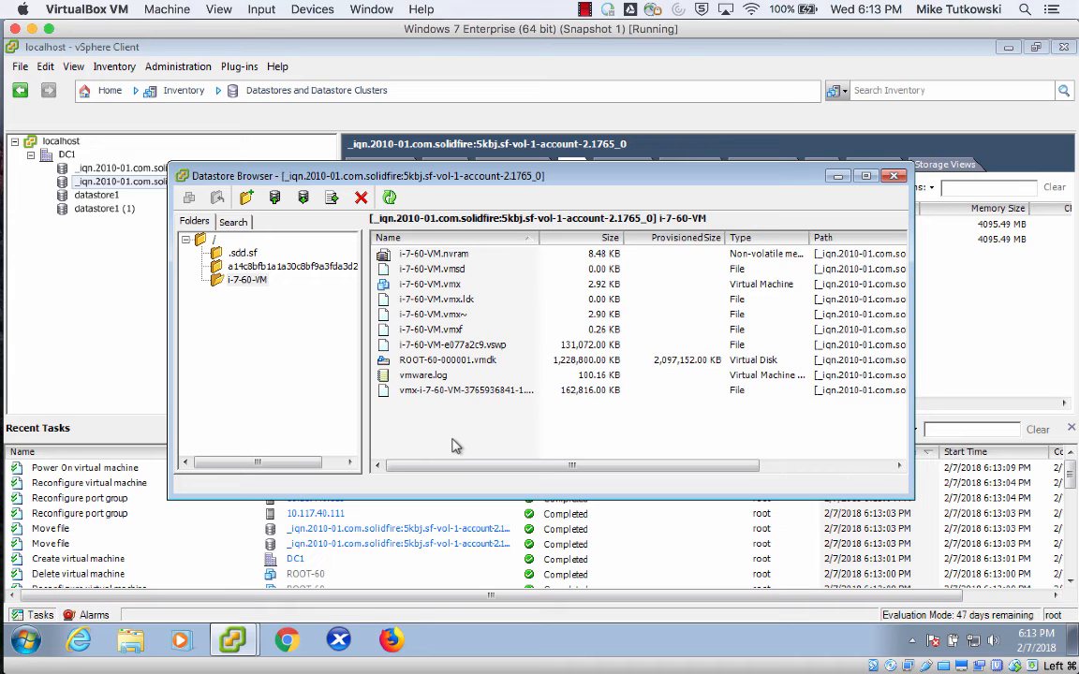
click(429, 363)
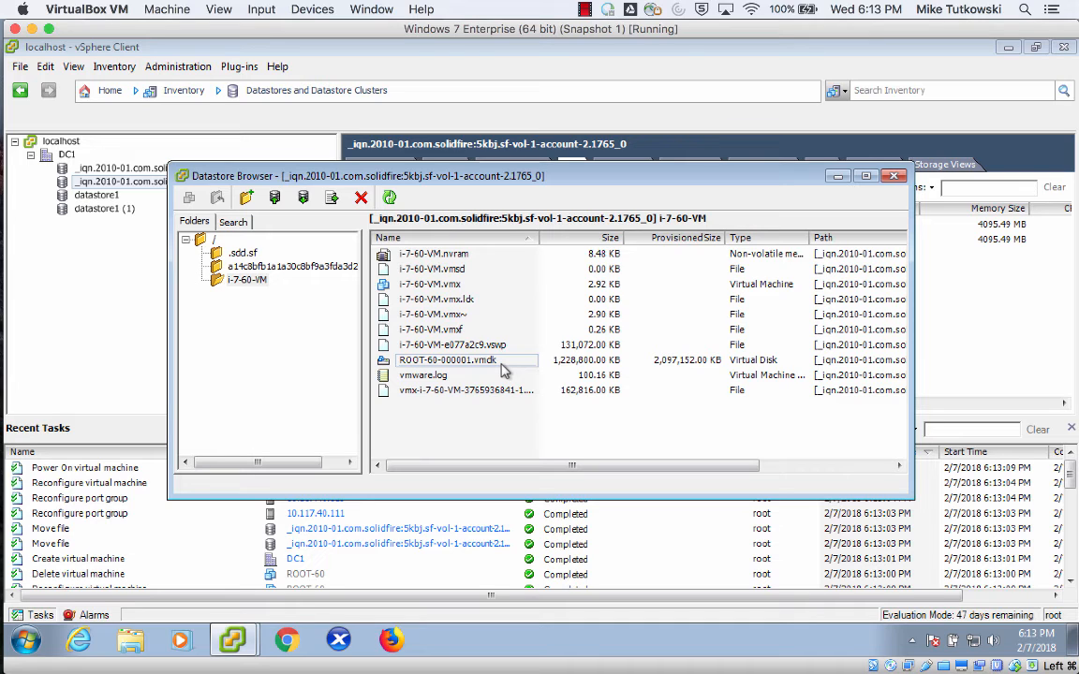
Close the datastore browser and select the i-7-60-VM virtual machine in the Hosts and Clusters inventory.
double_click(183, 177)
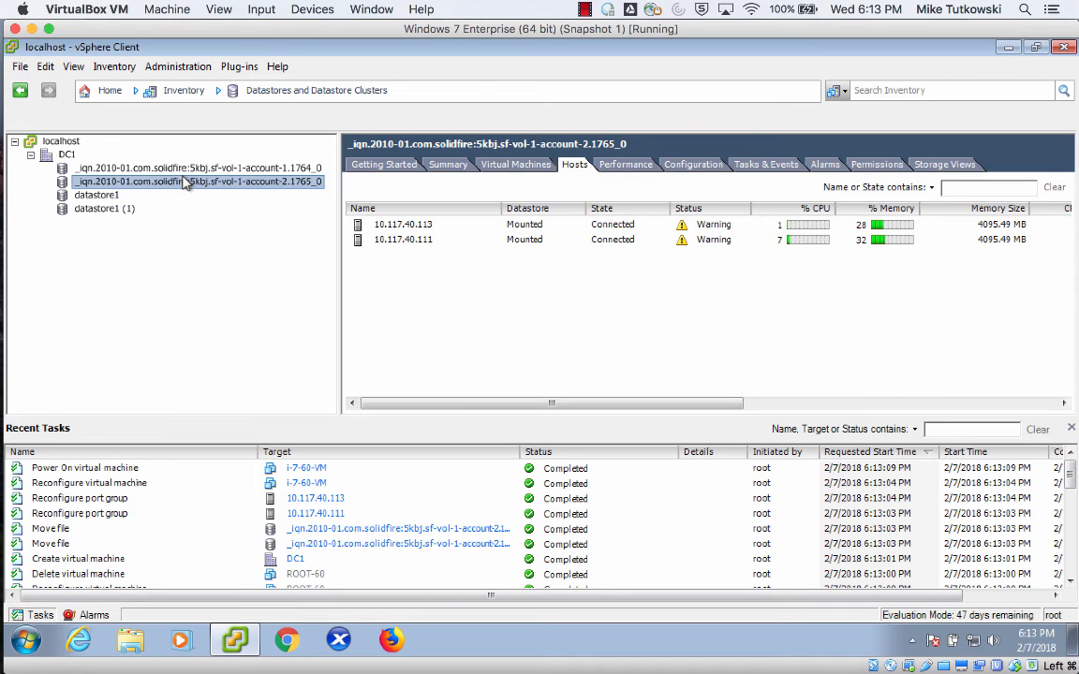
click(317, 98)
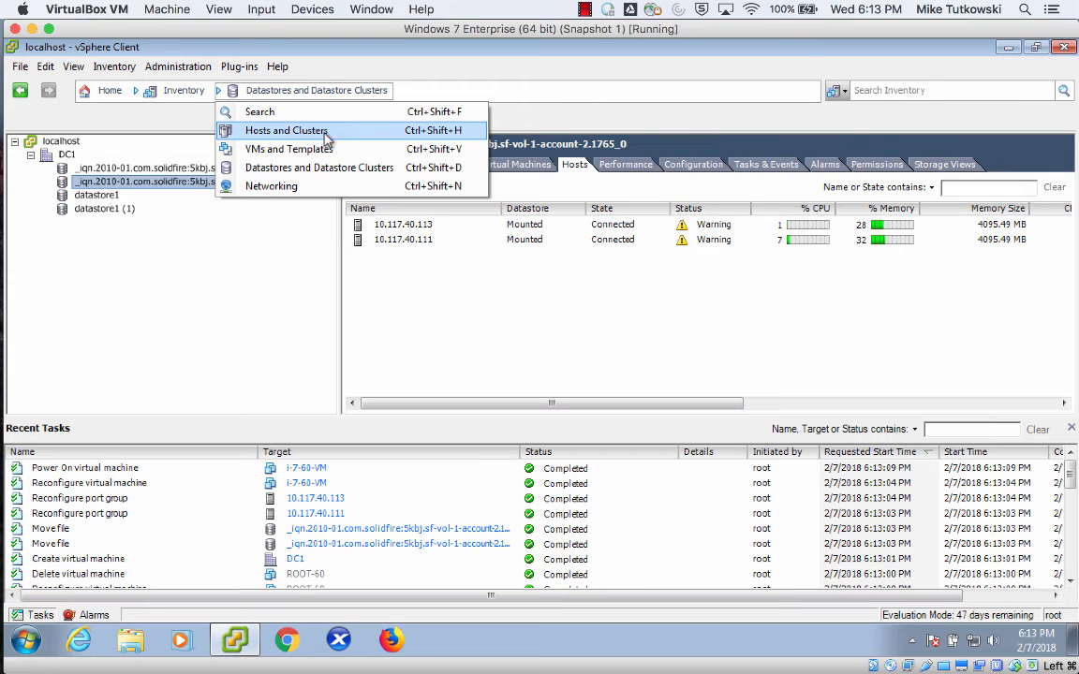
click(326, 134)
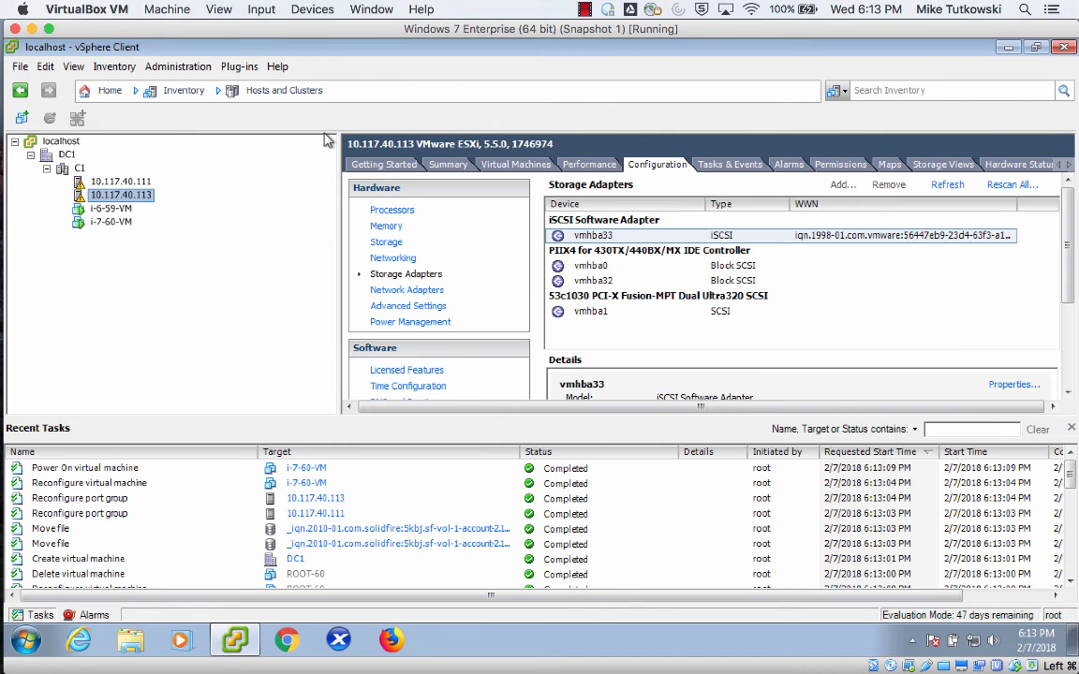
click(110, 221)
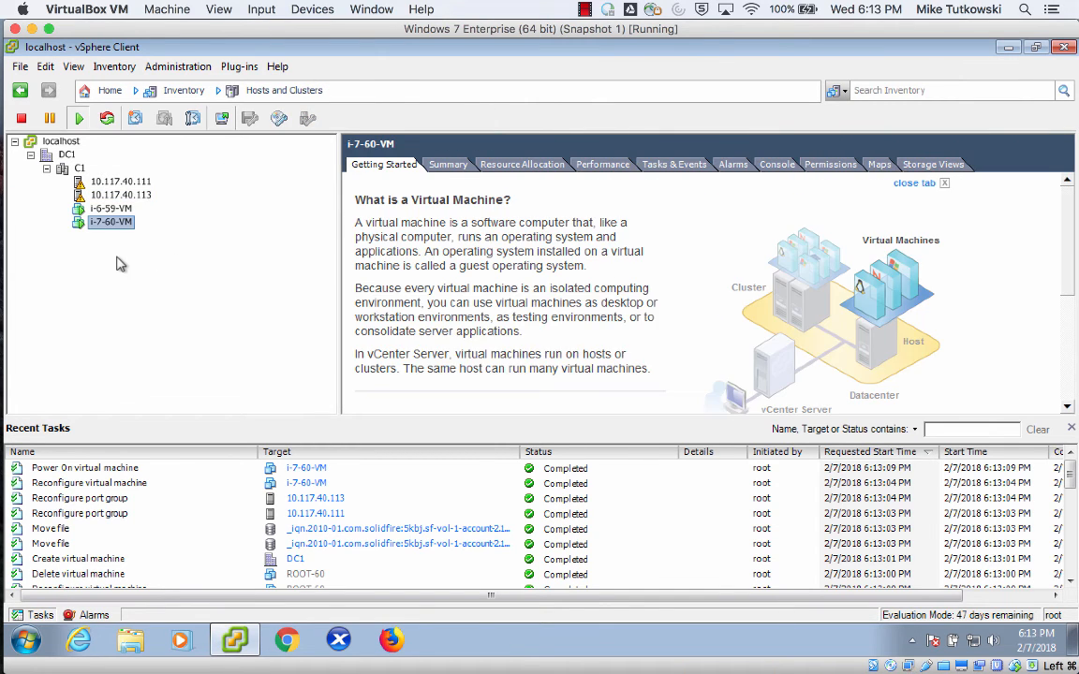
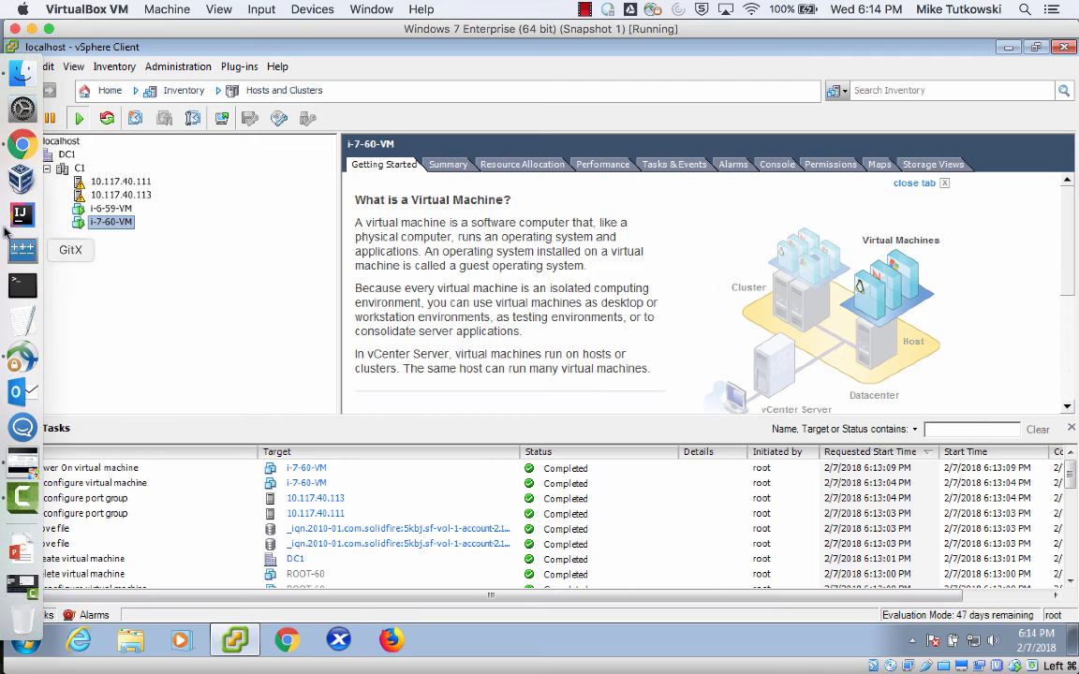
Switch to CloudStack in Chrome, refresh the Instances list, and clear the completed Add Instance notification.
click(19, 150)
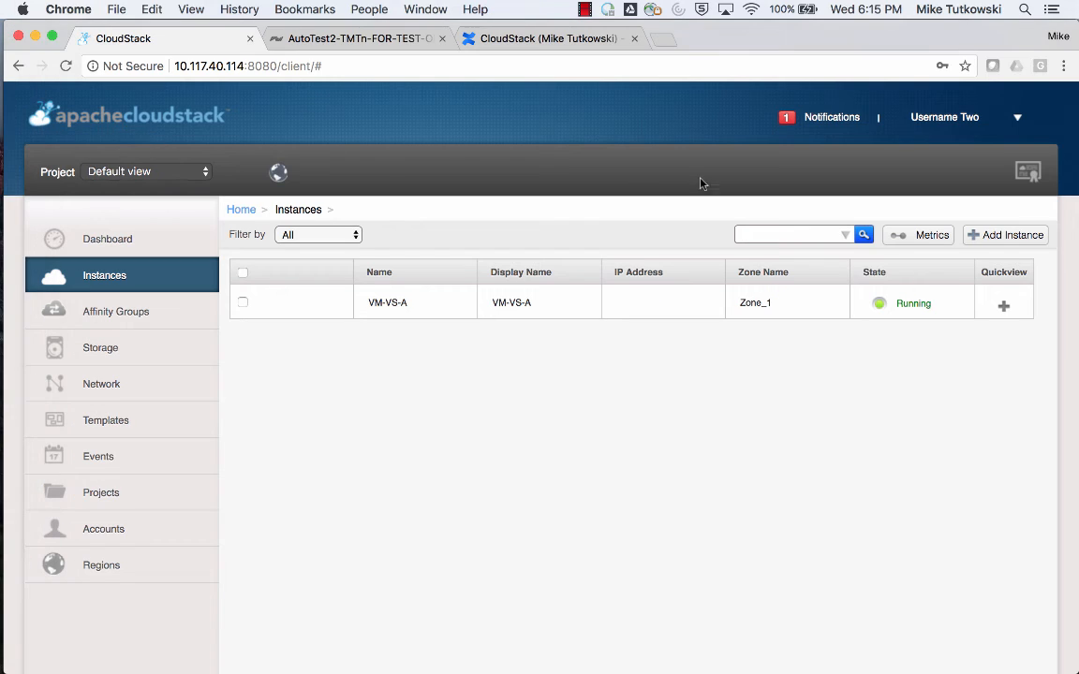
click(147, 287)
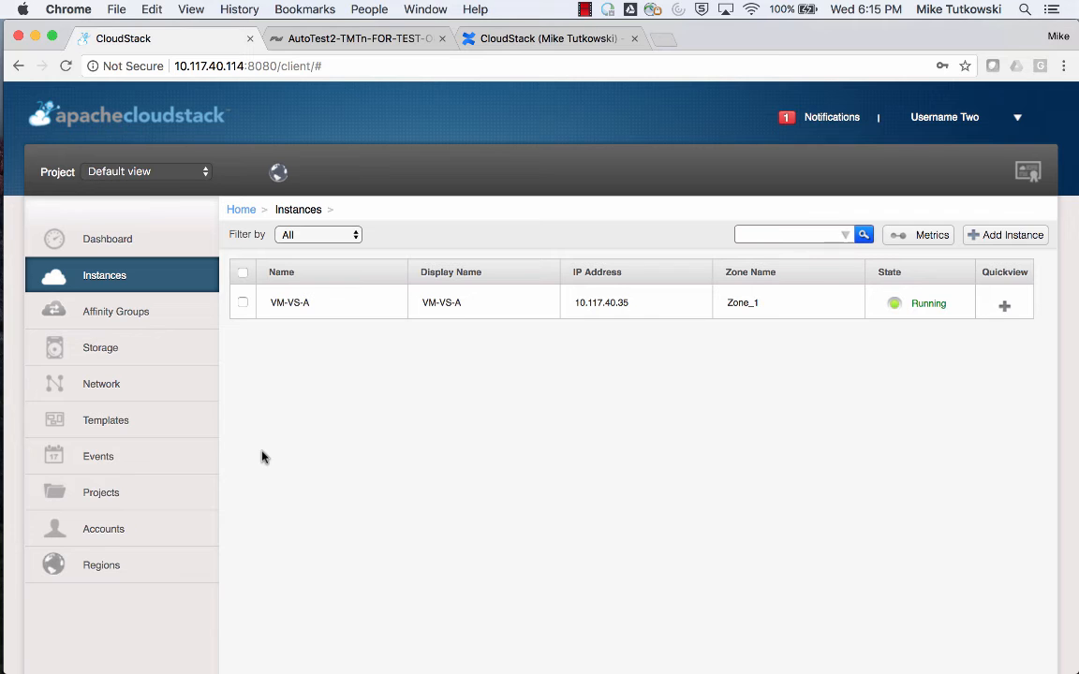
click(828, 120)
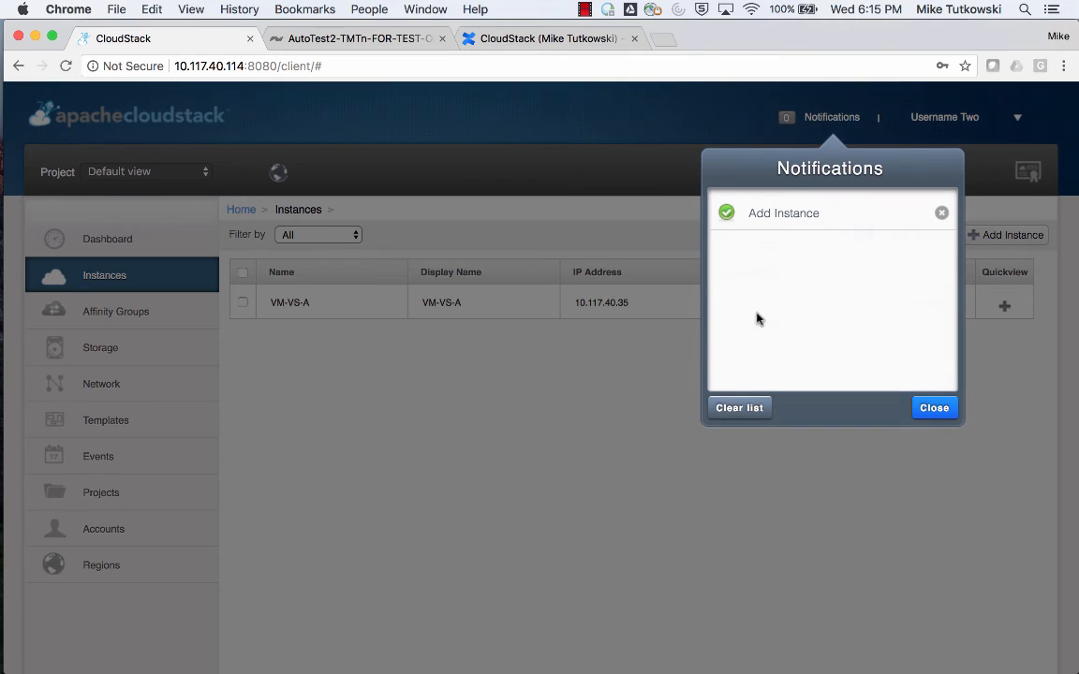
click(755, 407)
click(924, 411)
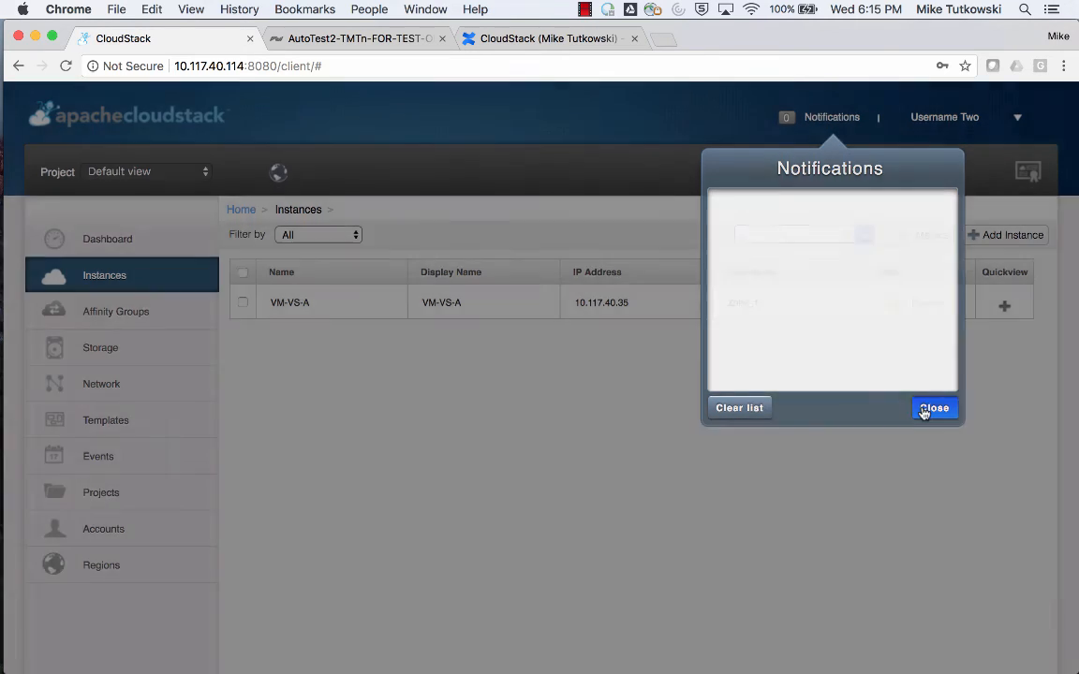
Log out of the second user's session and log in as admin, entering the account password.
click(1018, 116)
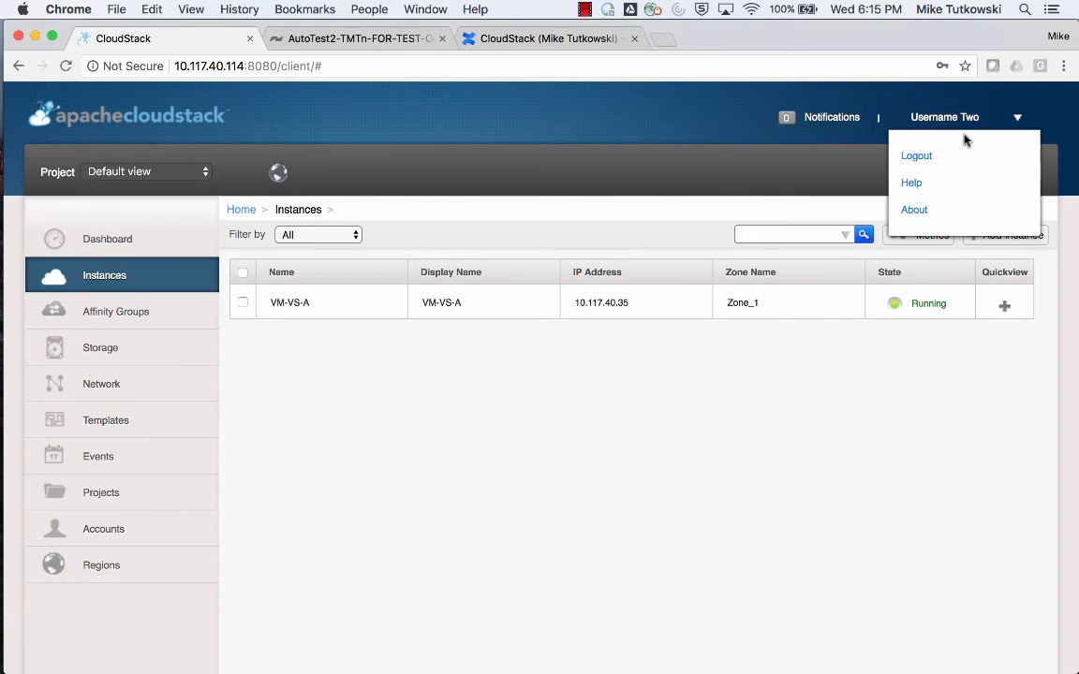
click(922, 159)
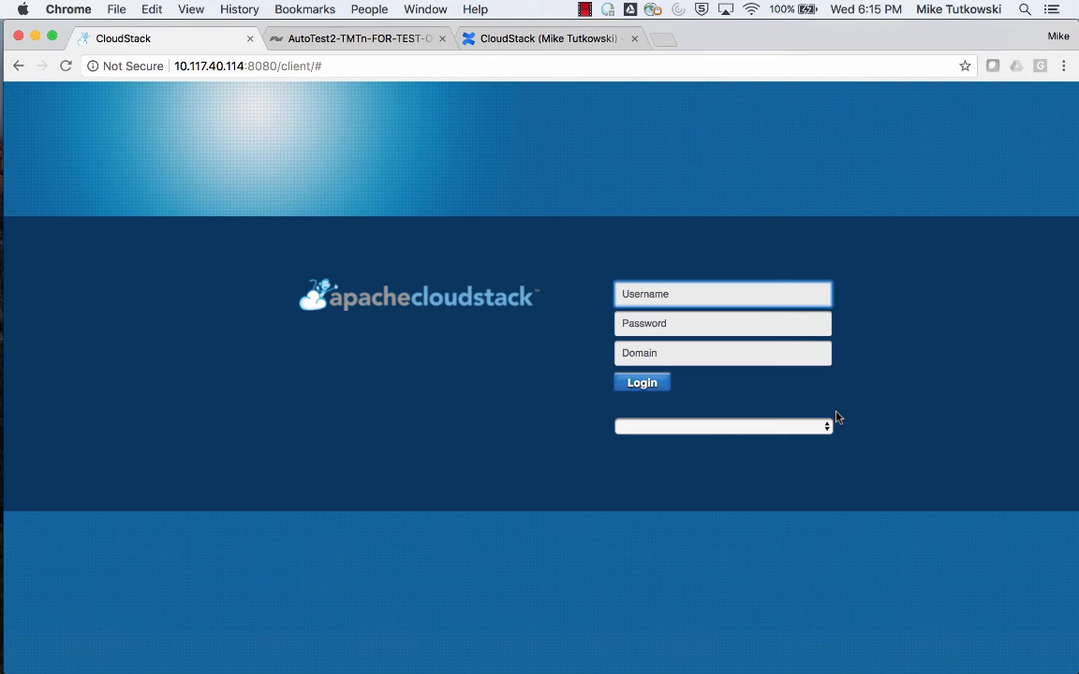
text(admin)
key(Down)
key(Tab)
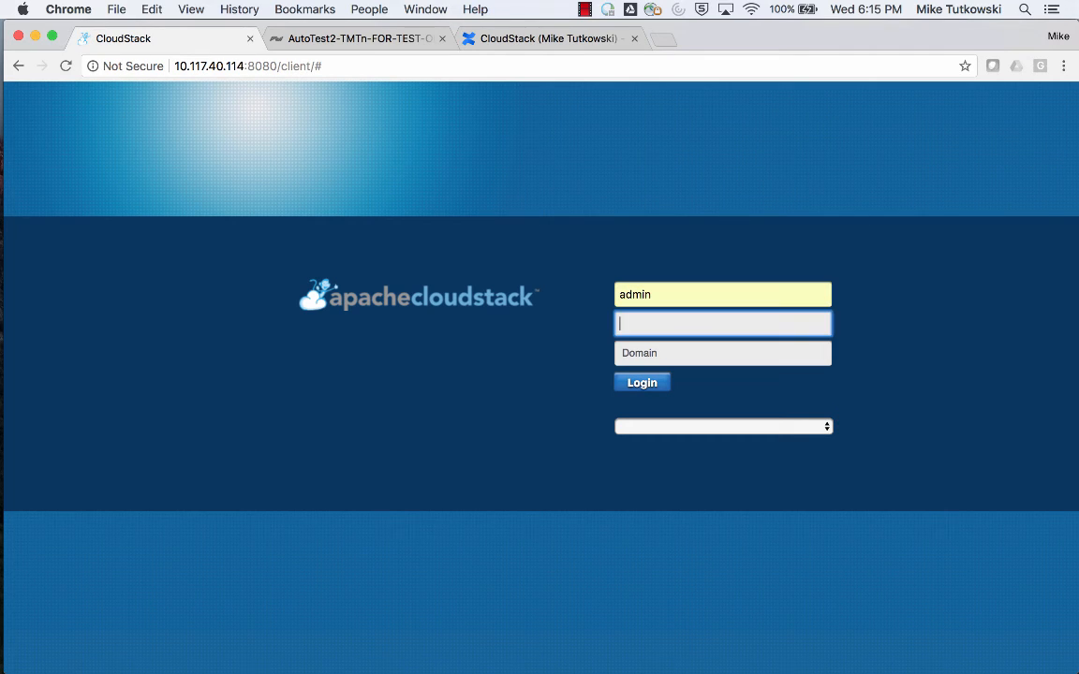
text(password)
key(Return)
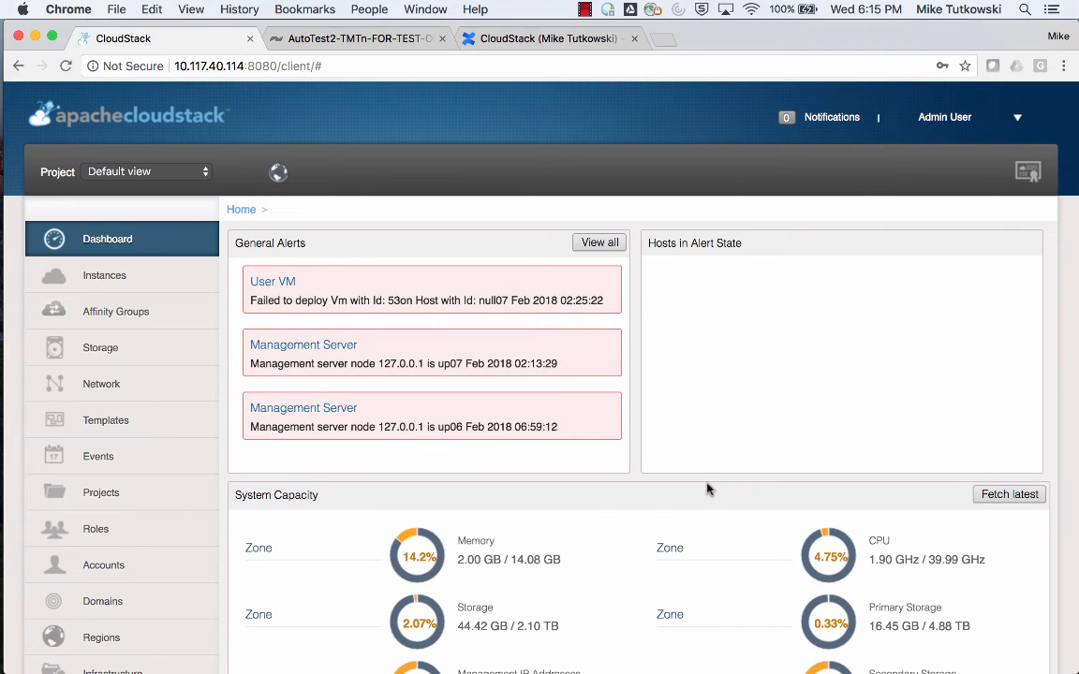
Go to Service Offerings and show the Disk Offerings list.
scroll(707, 488, down, 5)
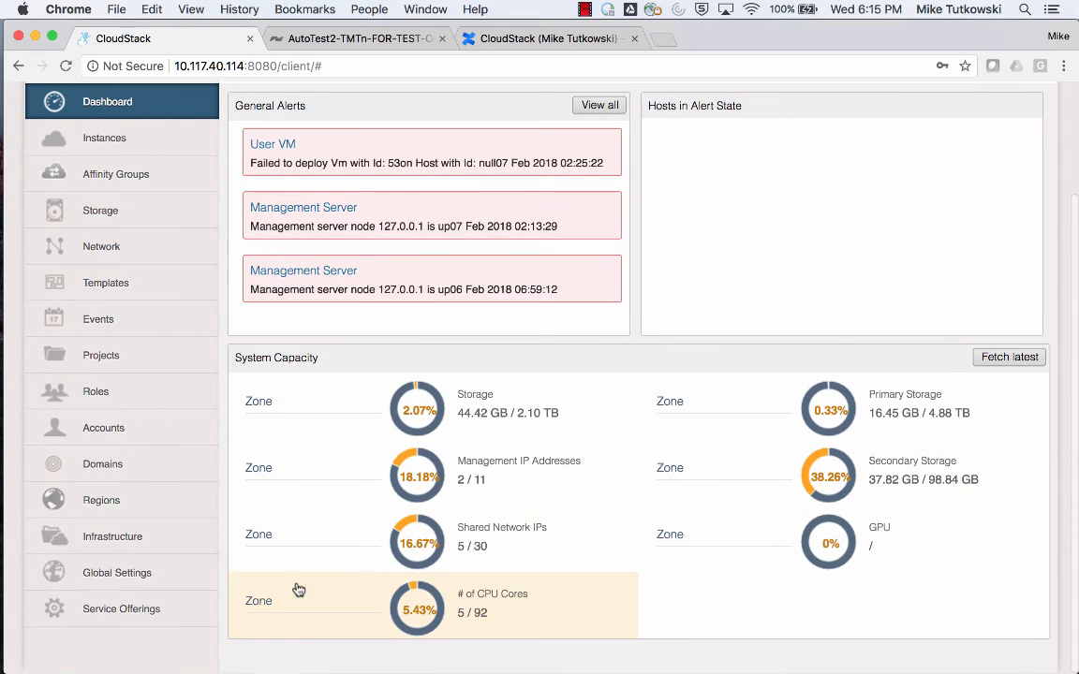
click(198, 611)
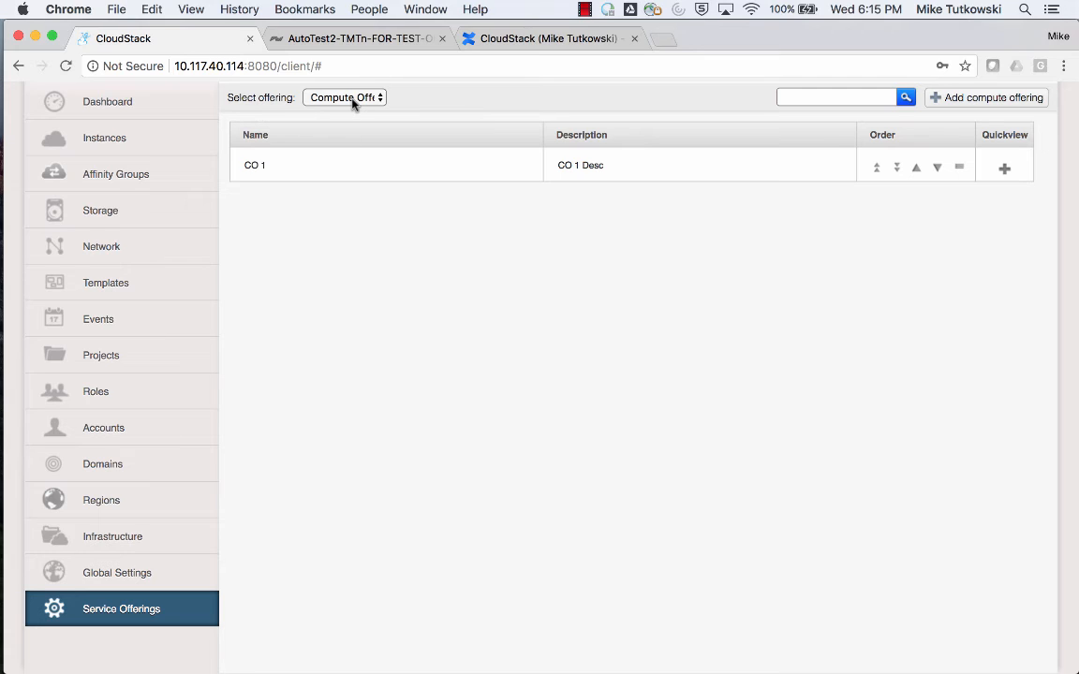
click(318, 95)
click(357, 134)
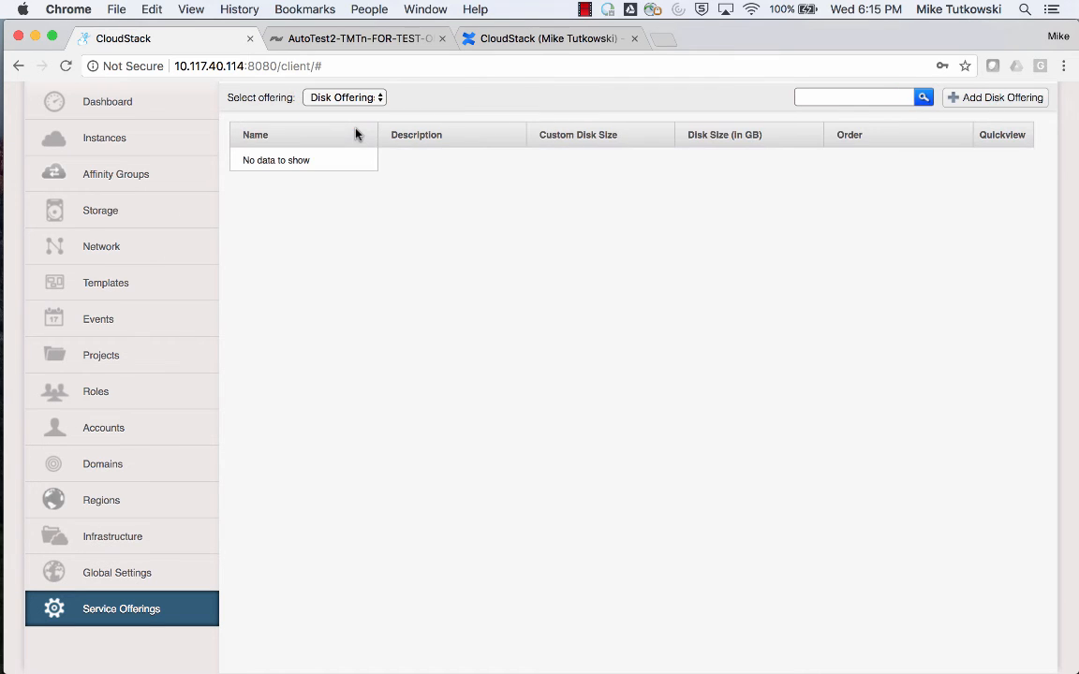
Start a new disk offering named DO 1 with the description DO 1 Desc.
click(974, 100)
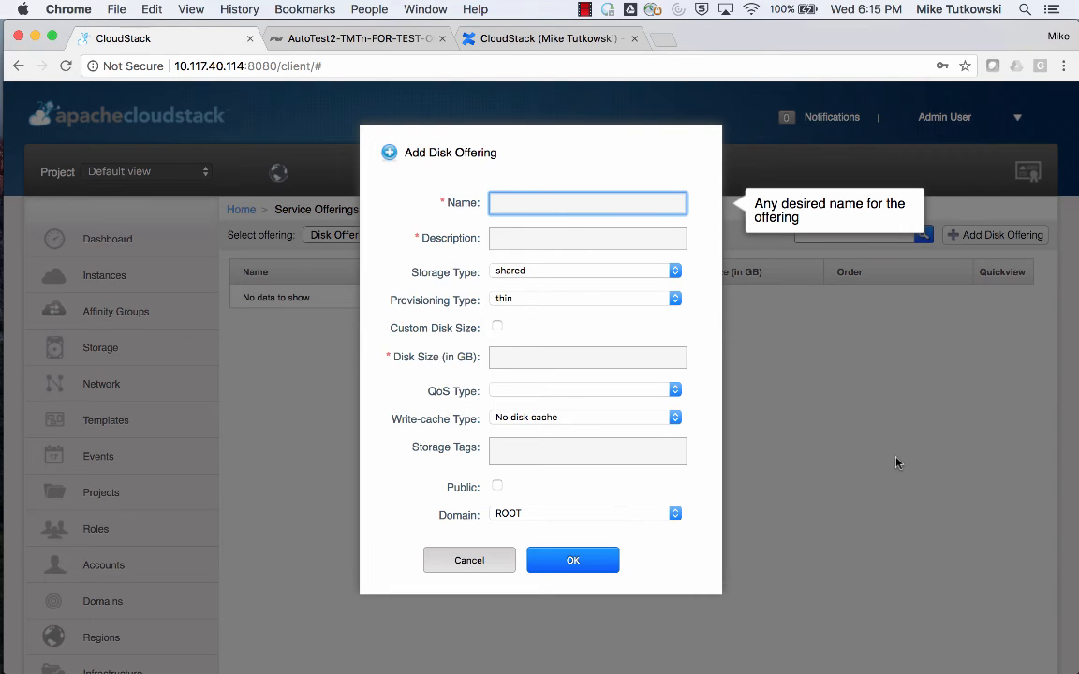
text(DO 1)
key(Tab)
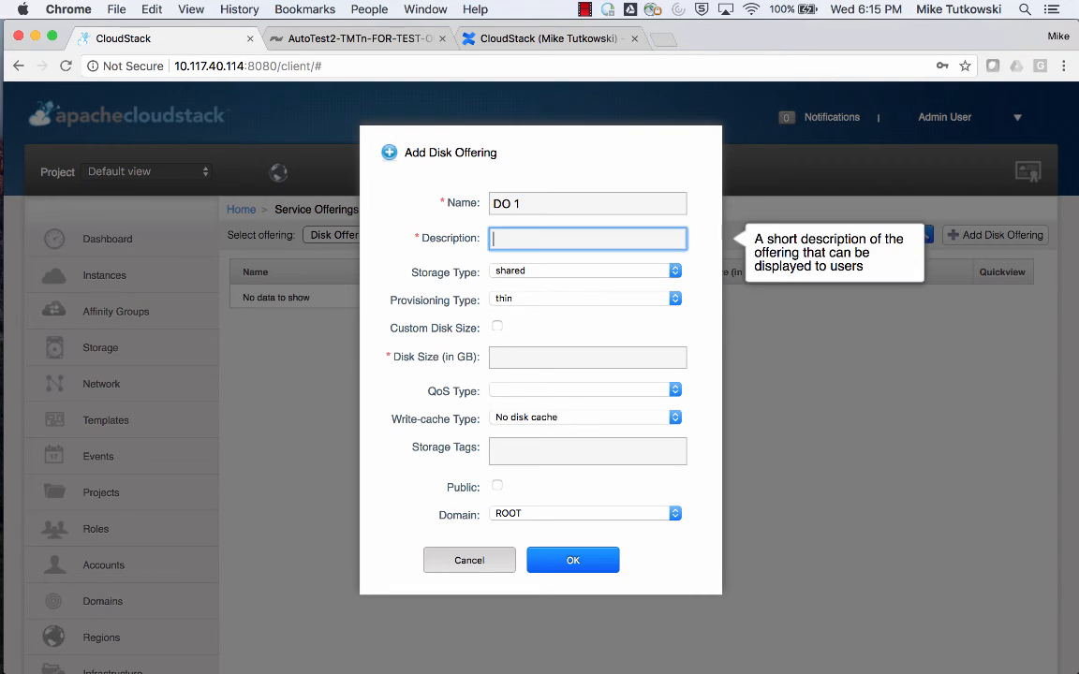
text(DO)
key(Down)
key(Return)
key(Tab)
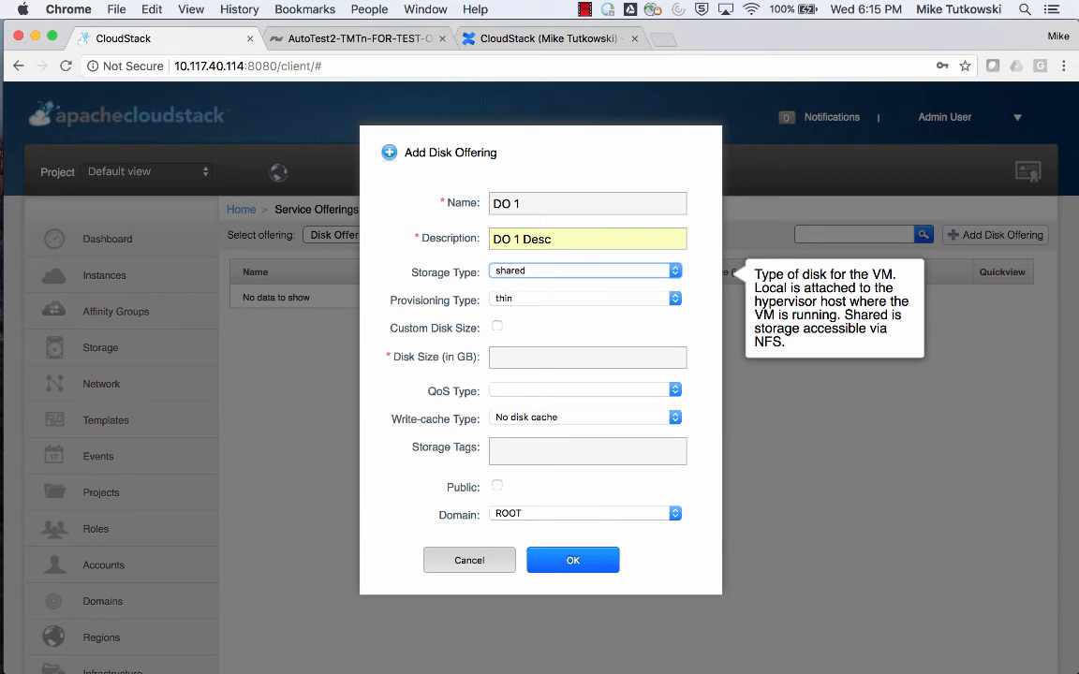
Set the new offering's disk size to 10 GB and add the SolidFireToAccount storage tag.
click(613, 359)
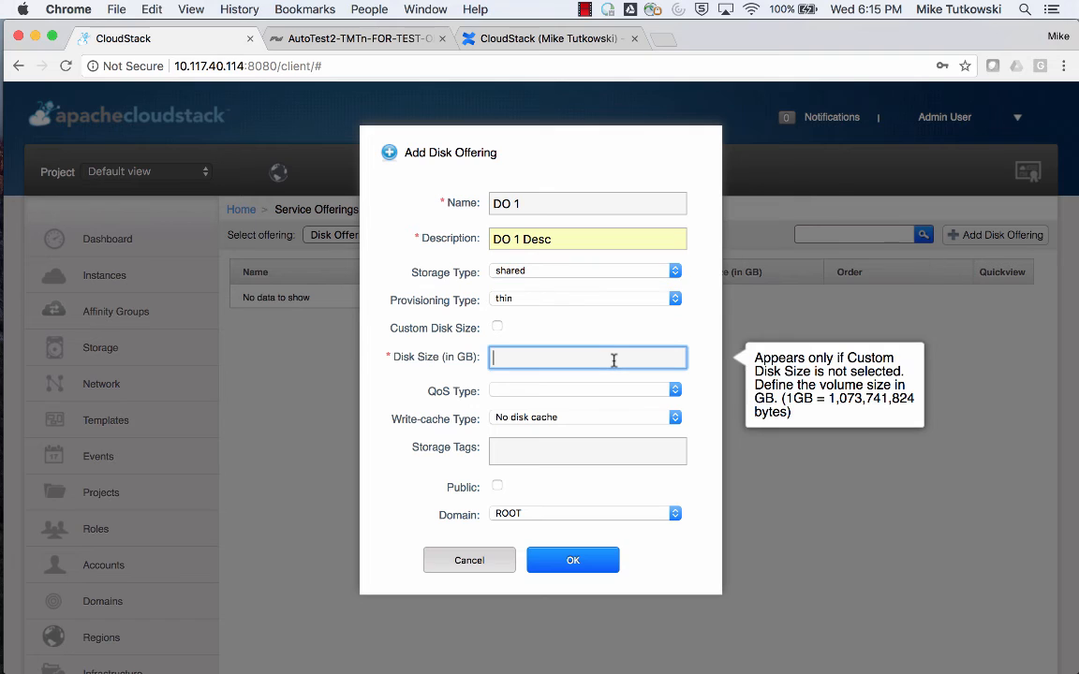
text(10)
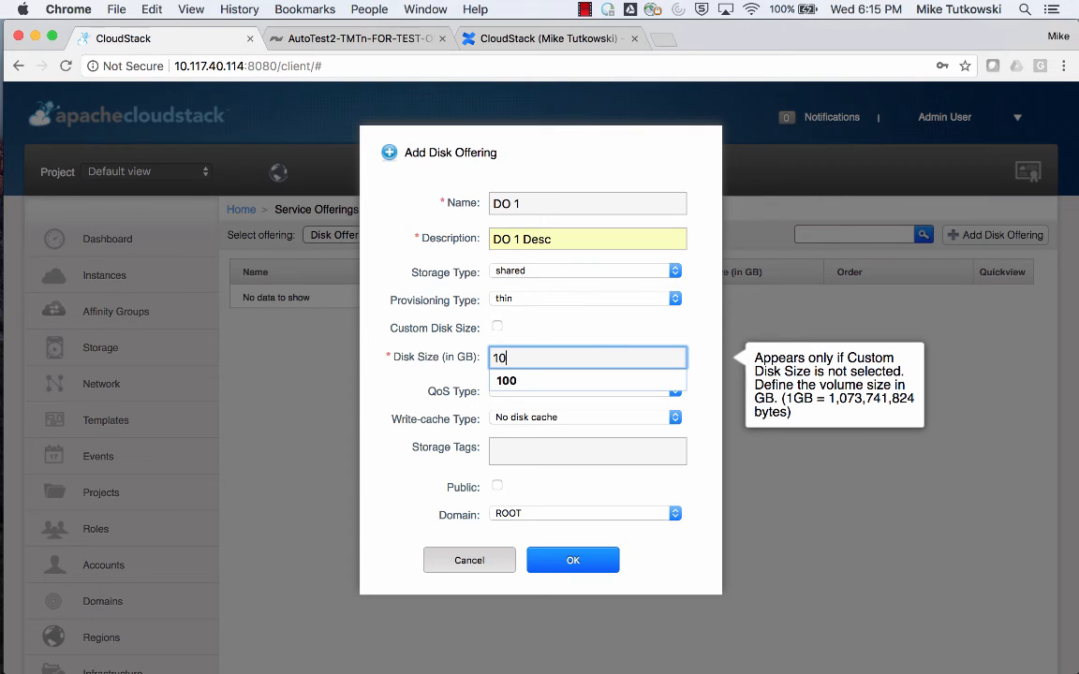
click(614, 339)
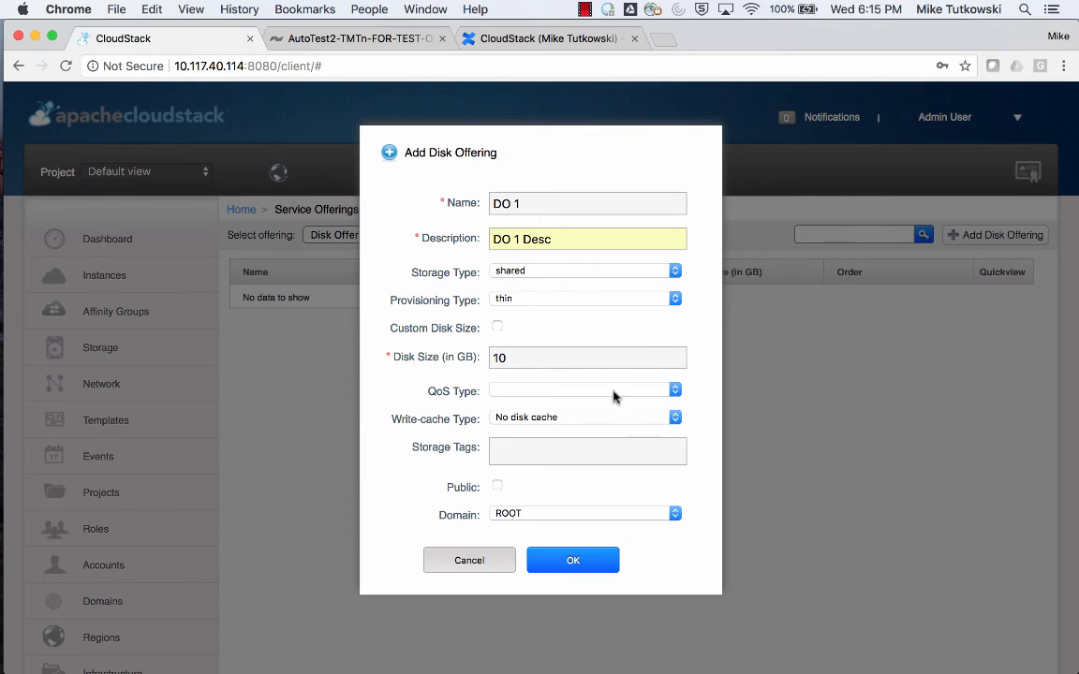
click(612, 440)
text(s)
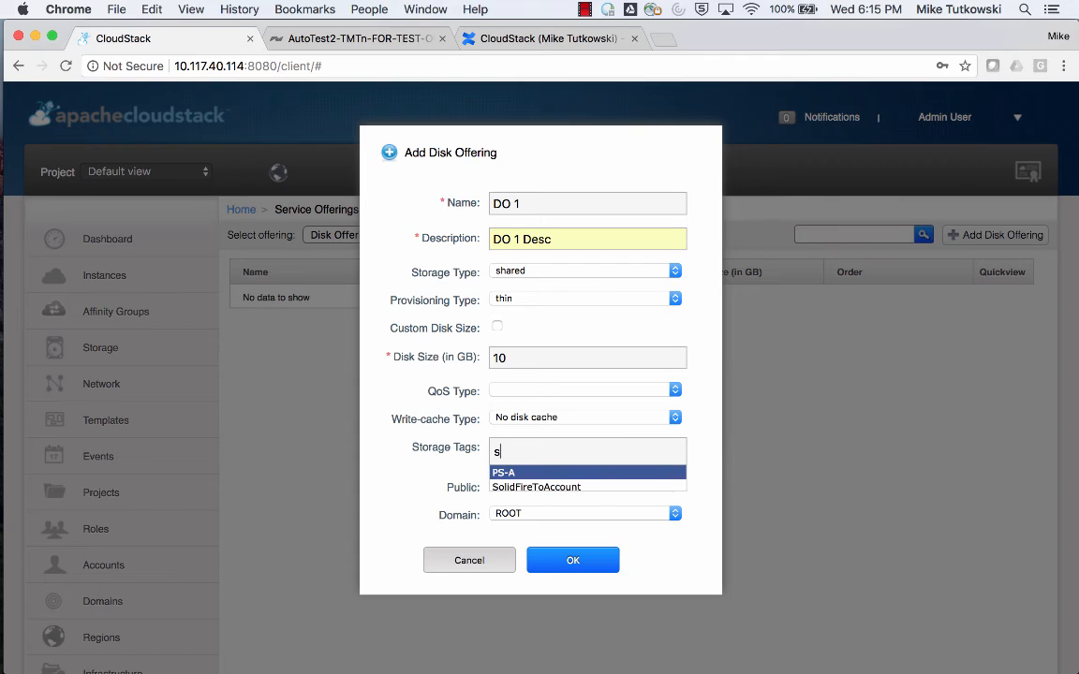
click(586, 485)
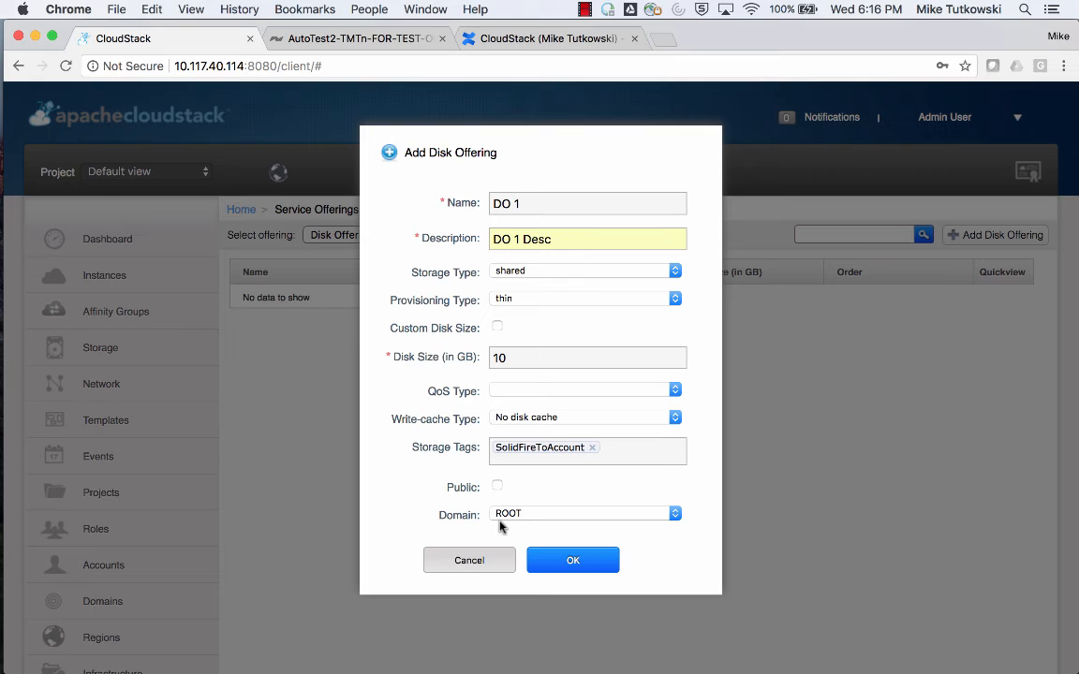
Make the disk offering public and create it.
click(497, 487)
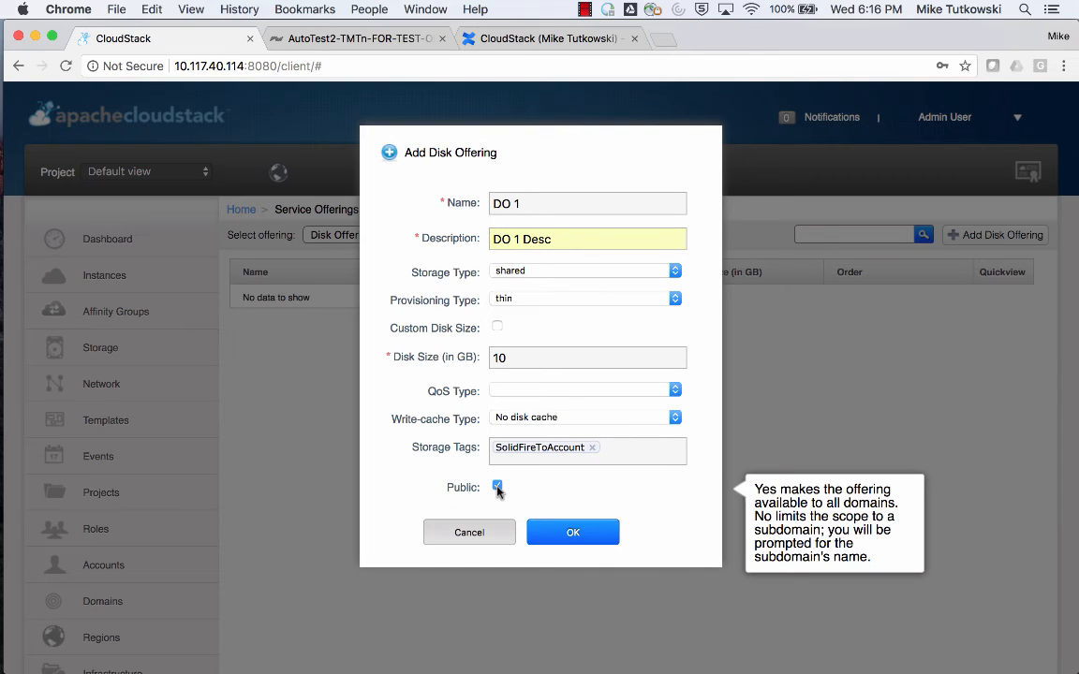
click(498, 487)
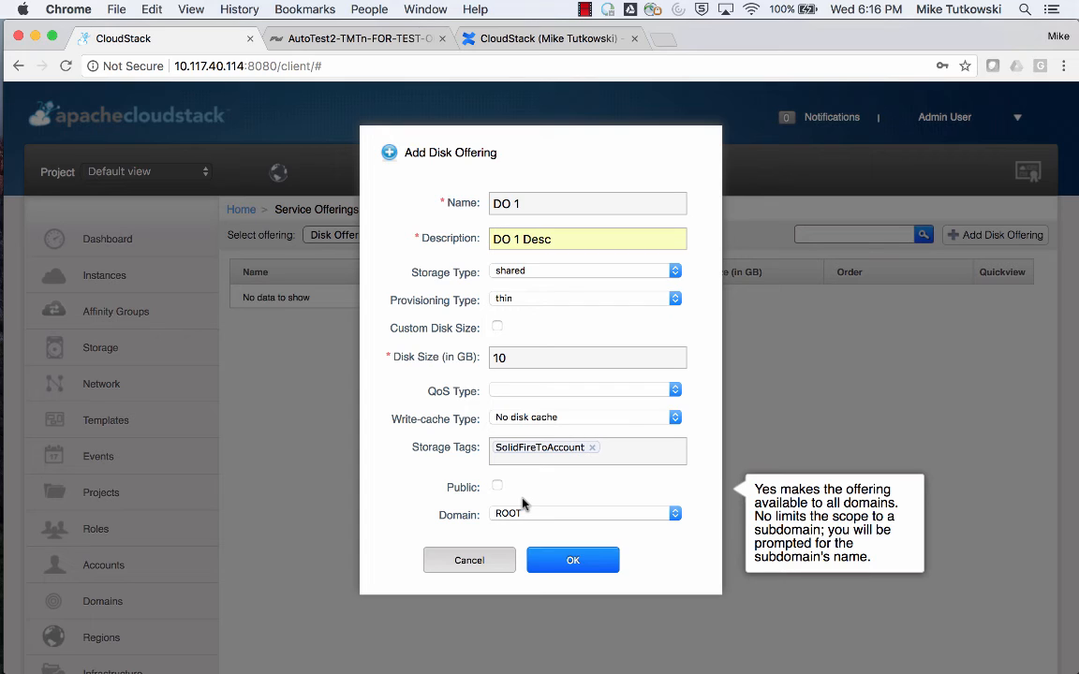
click(497, 486)
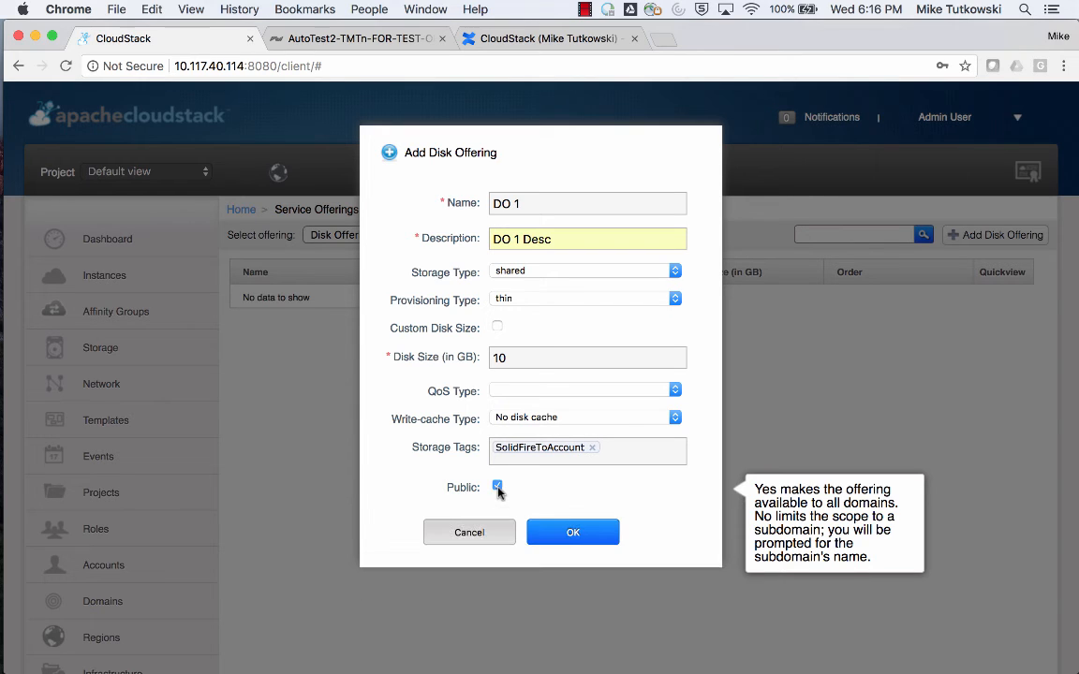
click(573, 534)
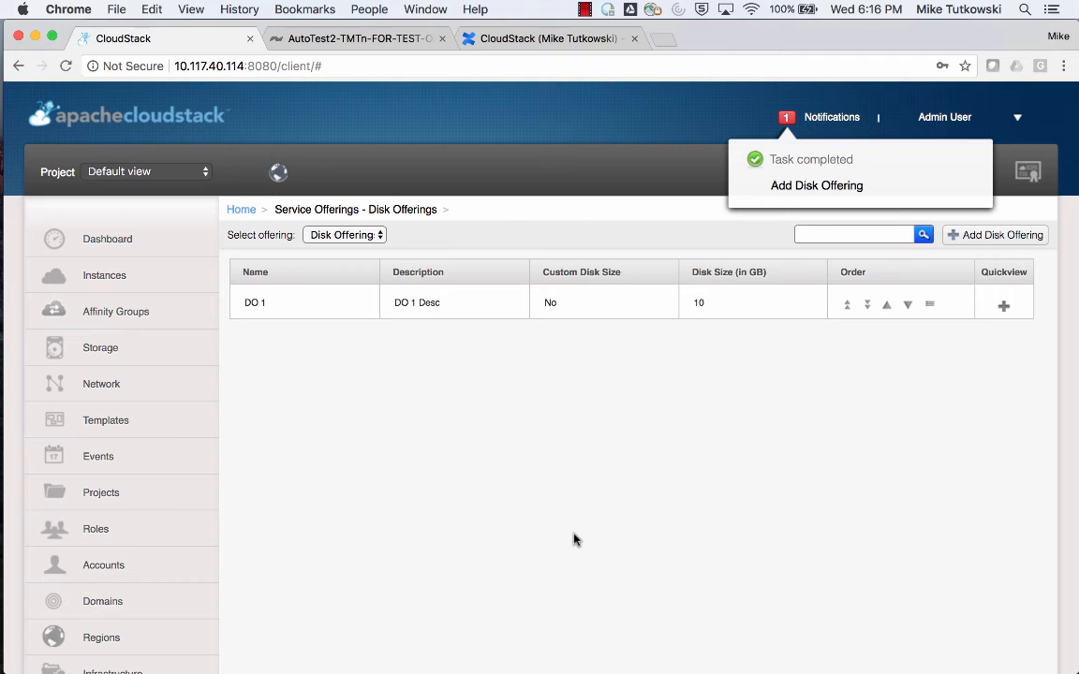
Clear the Add Disk Offering notification and close the notifications list.
click(829, 120)
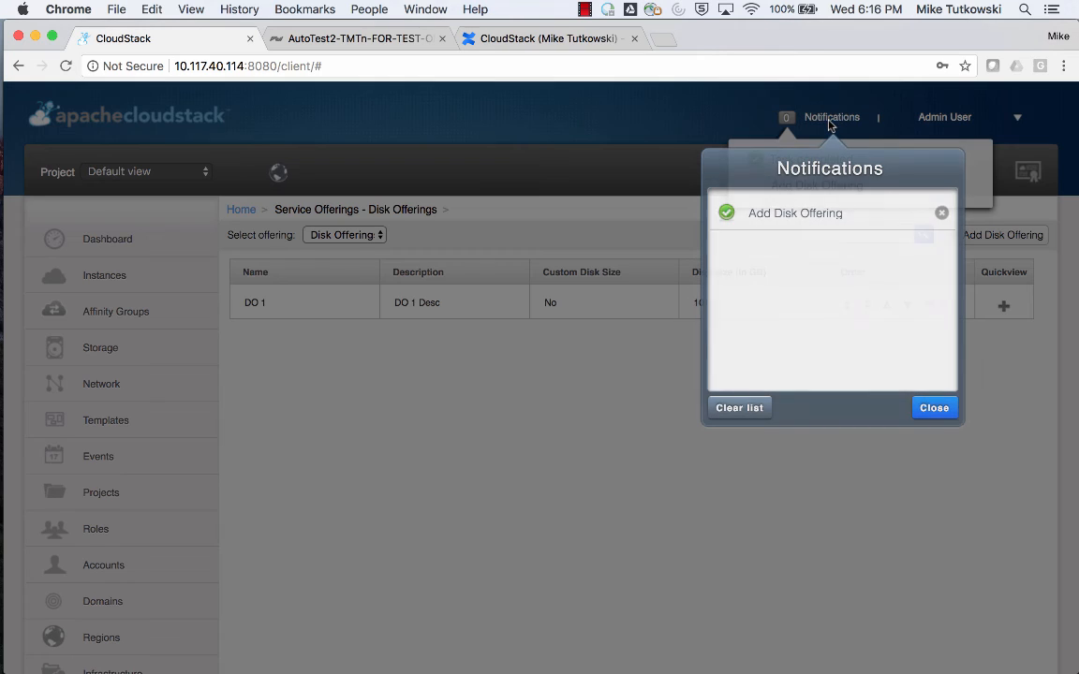
click(752, 409)
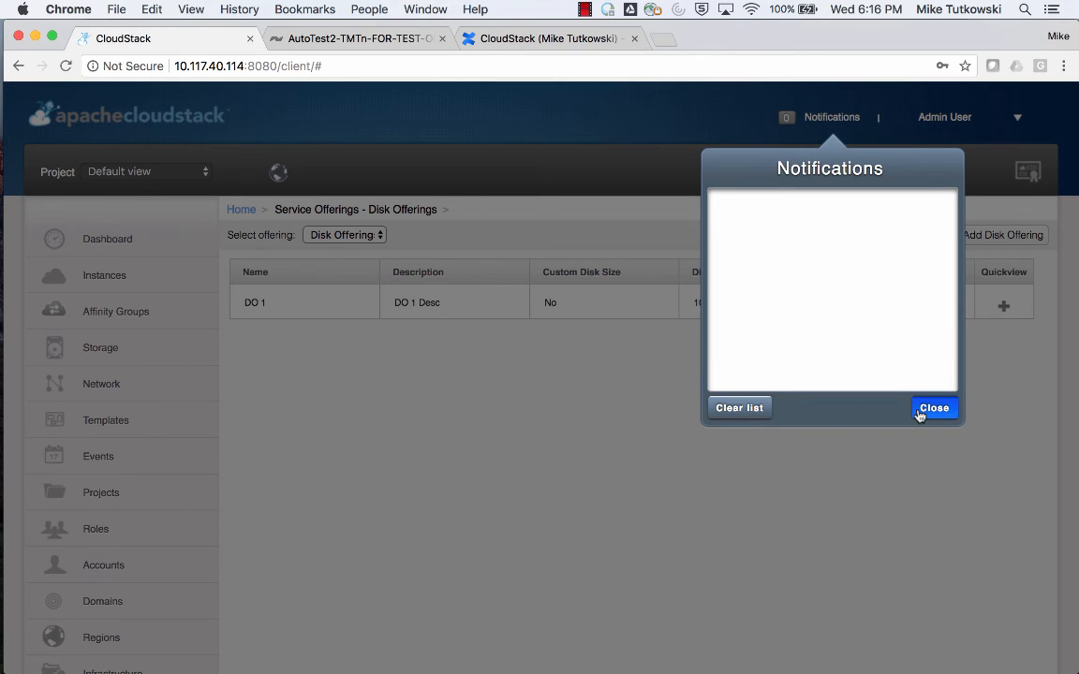
click(934, 409)
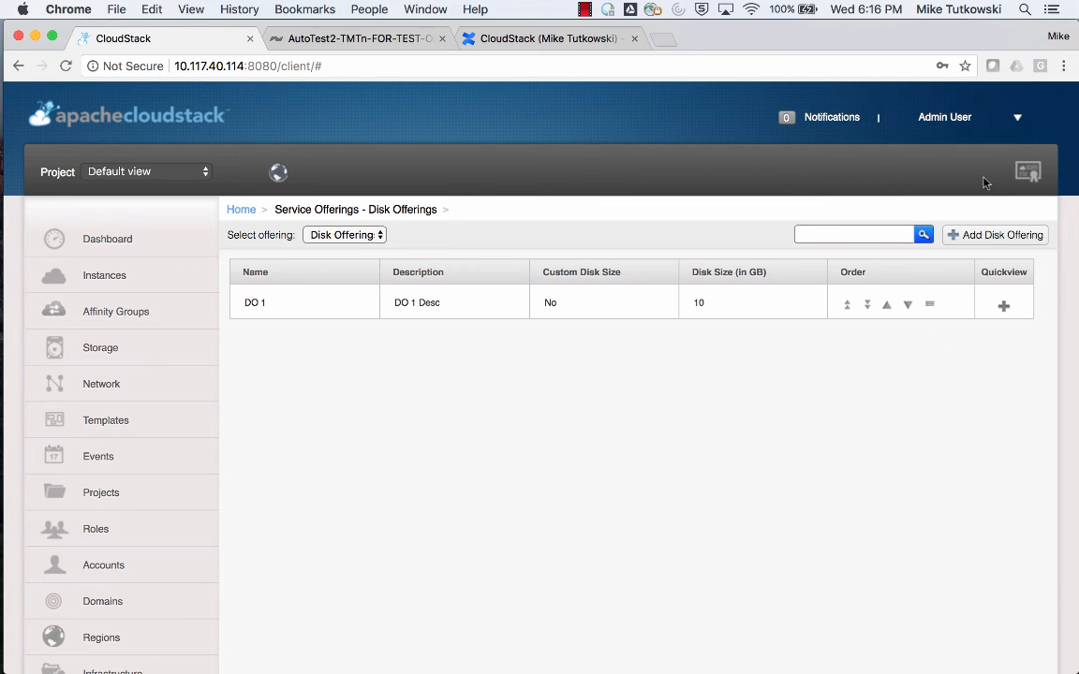
Log out of the admin session and log in as username1, entering the account password.
click(1016, 117)
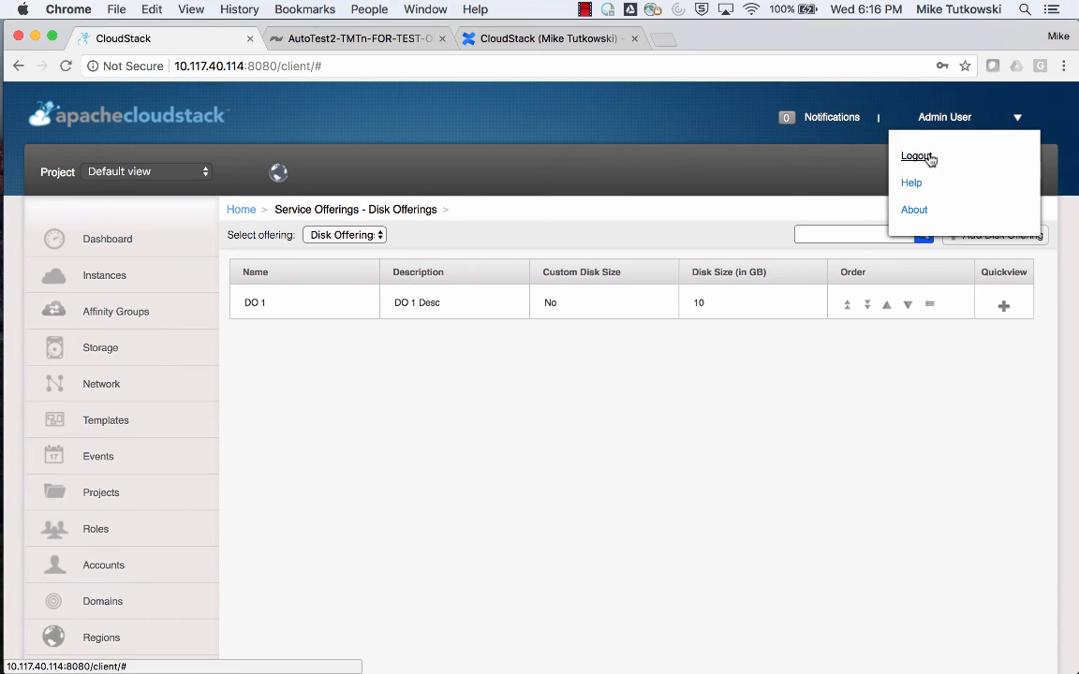
click(918, 156)
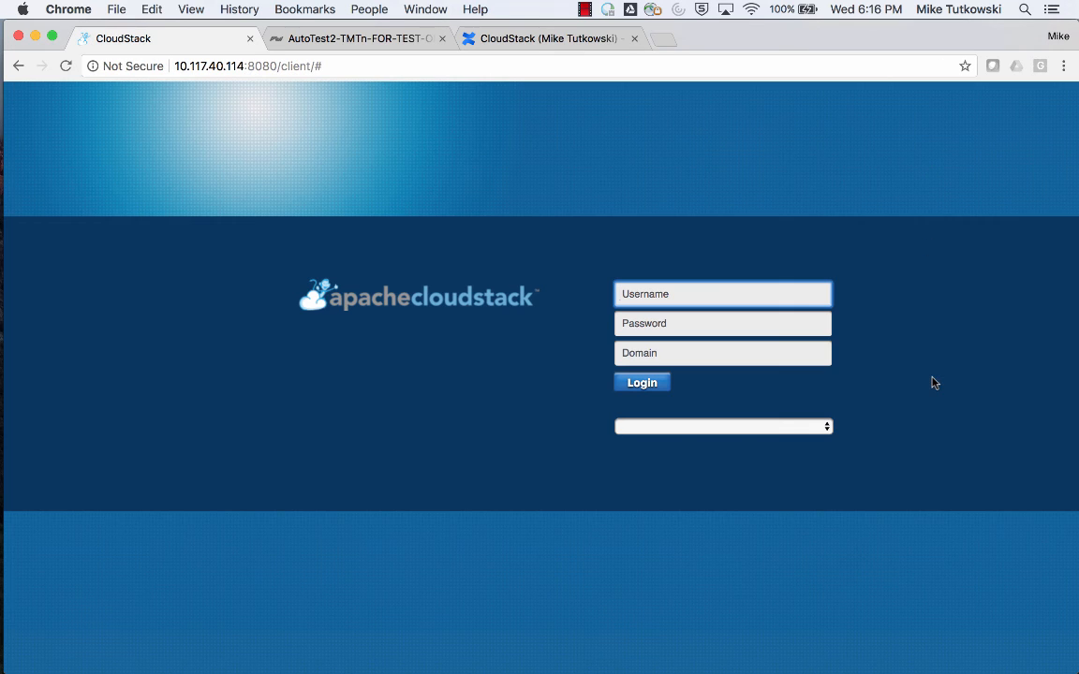
text(u)
key(Down)
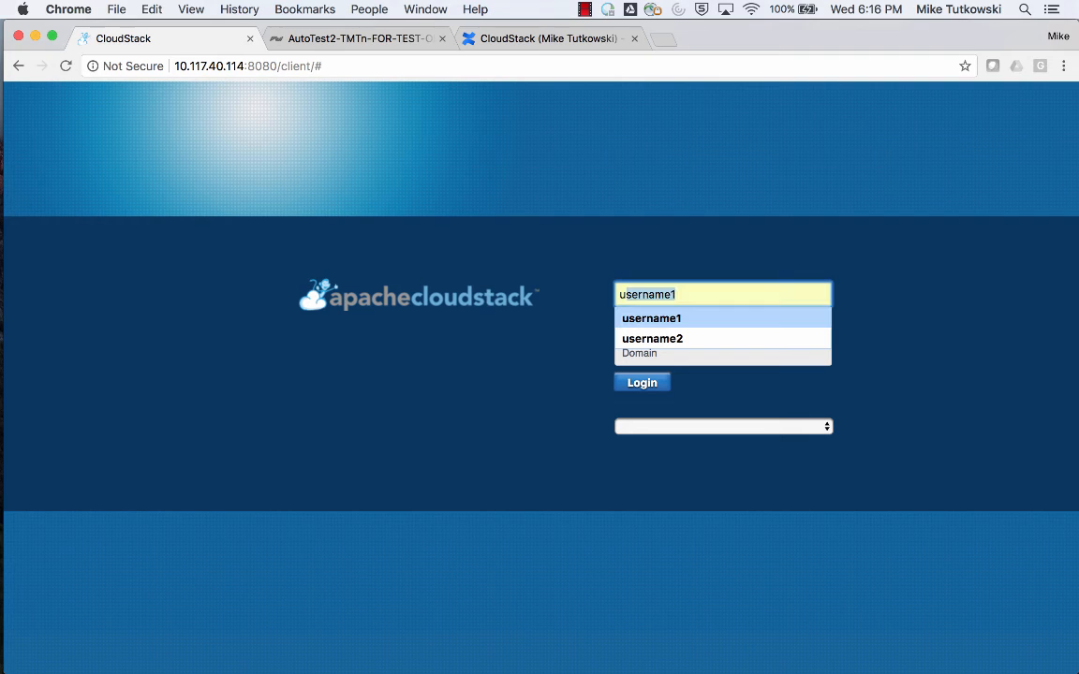
key(Tab)
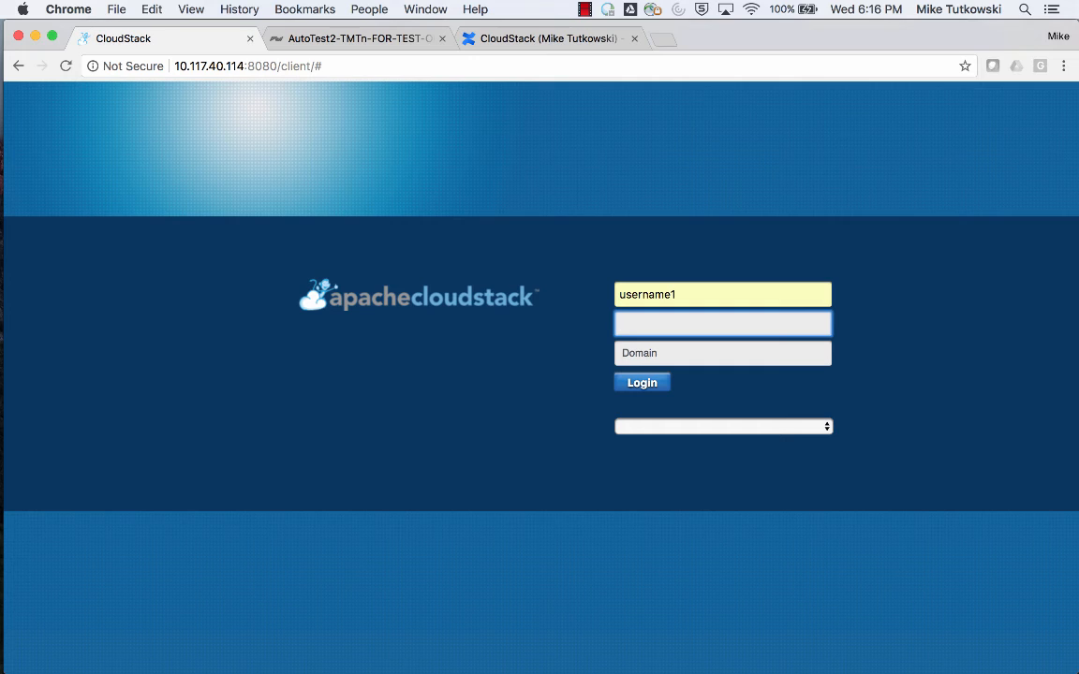
text(password)
click(646, 384)
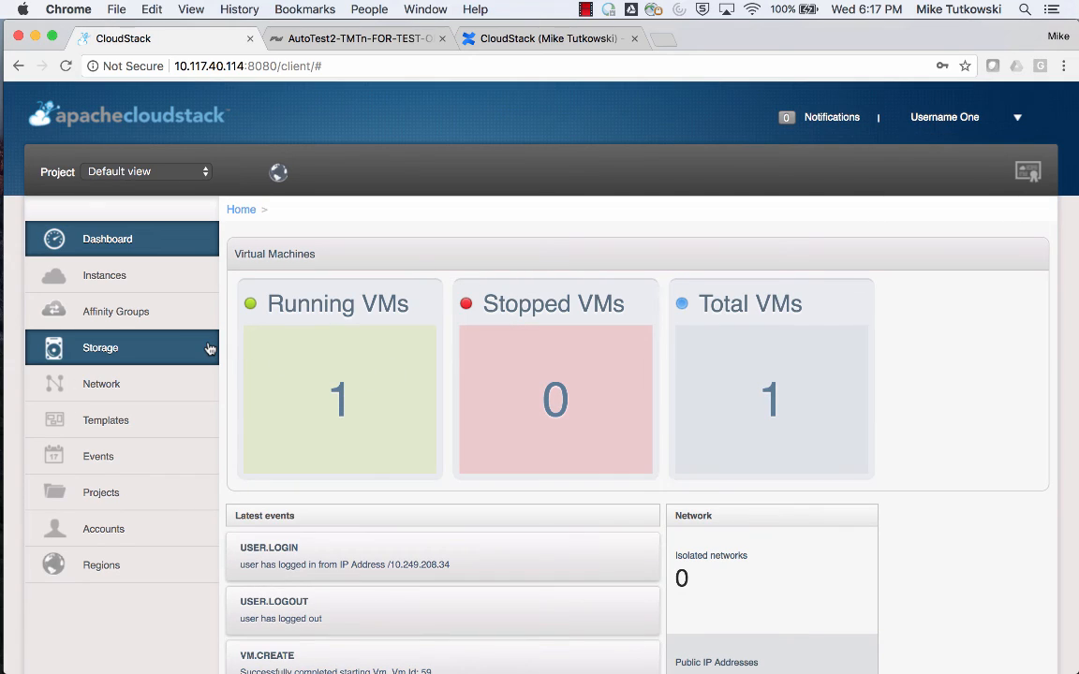
Create a storage volume named Vol-1 in Zone_1 with the DO 1 Desc disk offering.
click(210, 348)
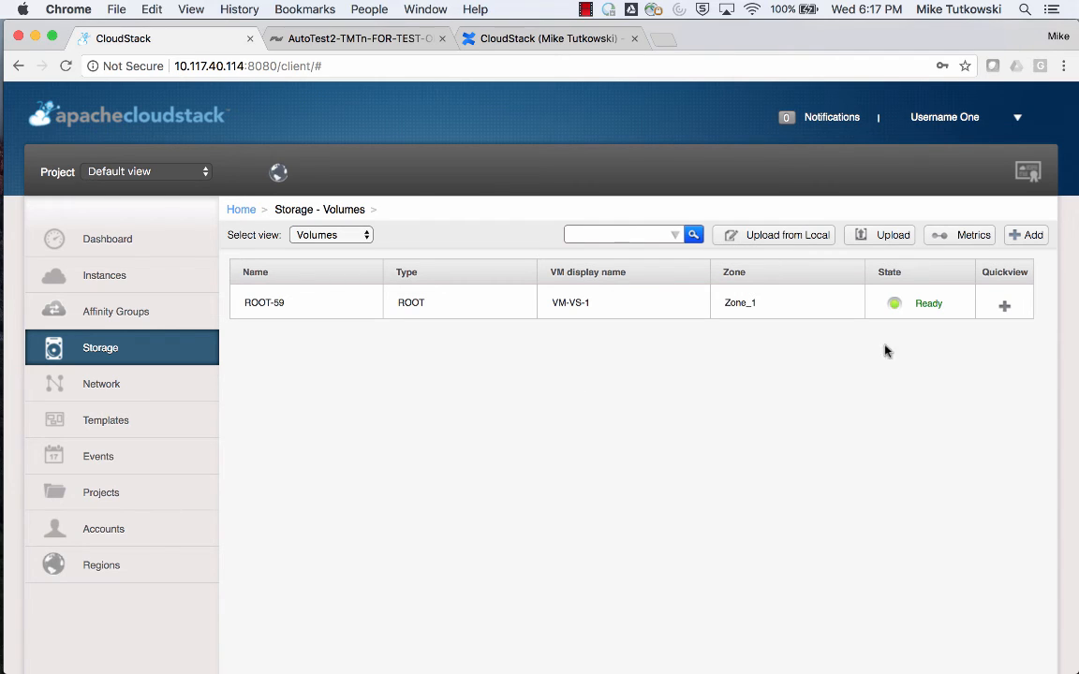
click(1027, 236)
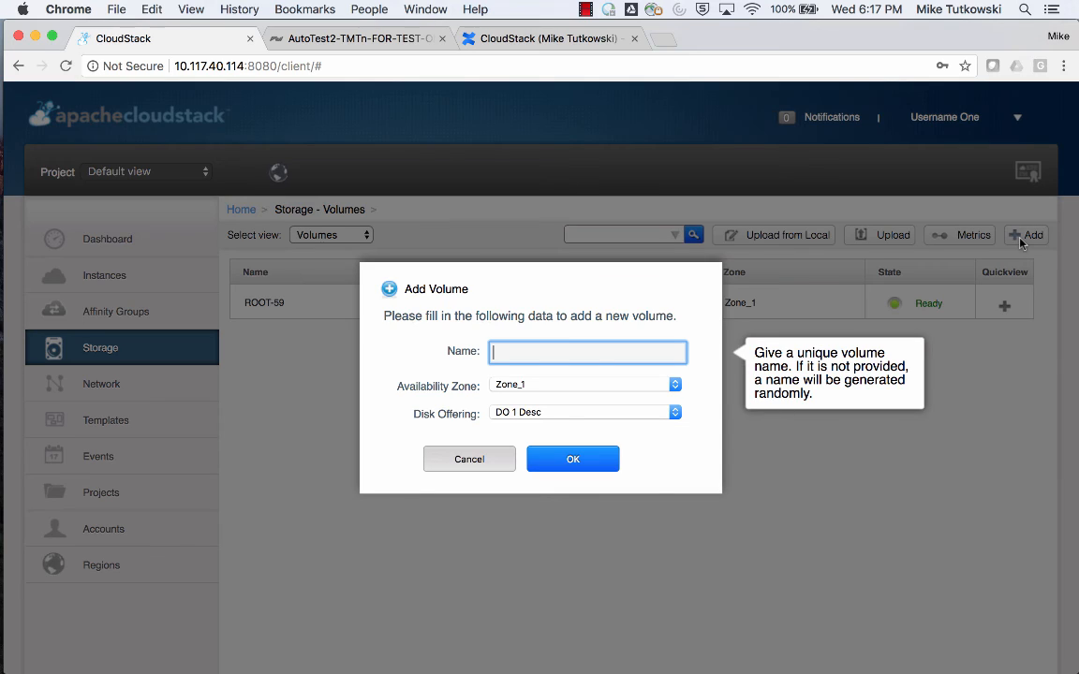
text(V)
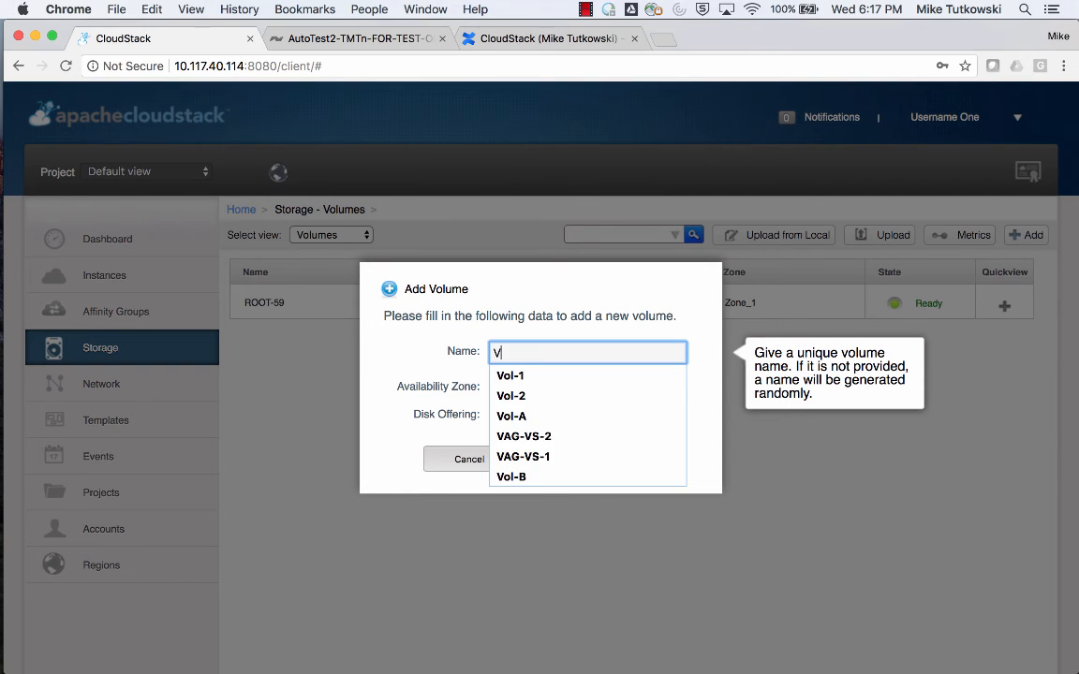
key(Down)
key(Tab)
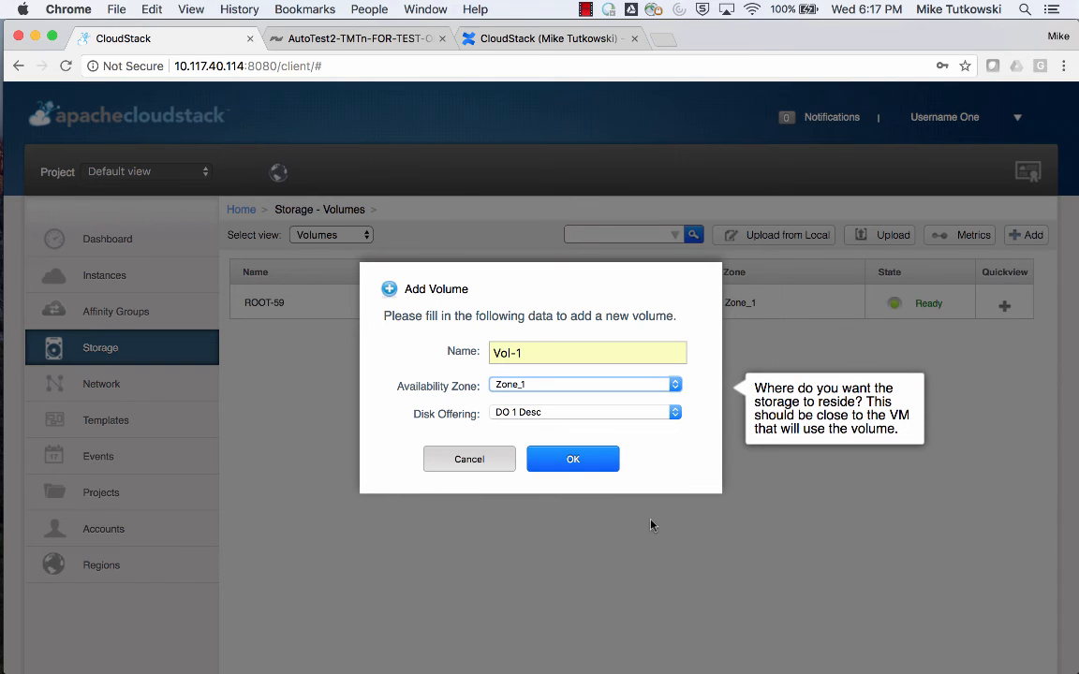
click(636, 419)
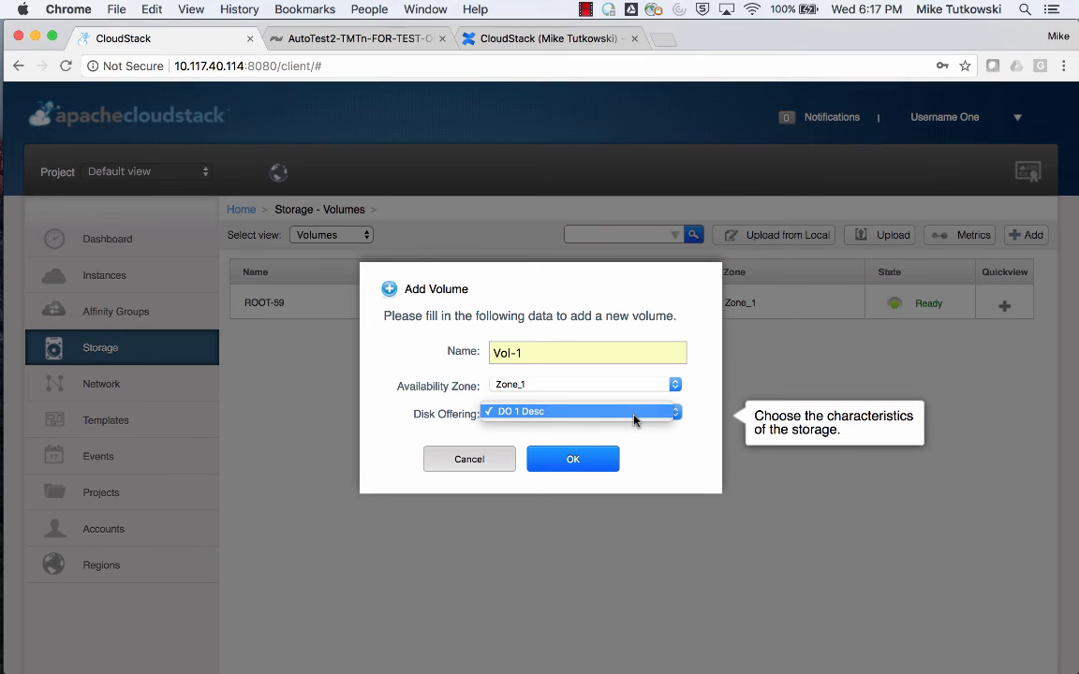
click(634, 421)
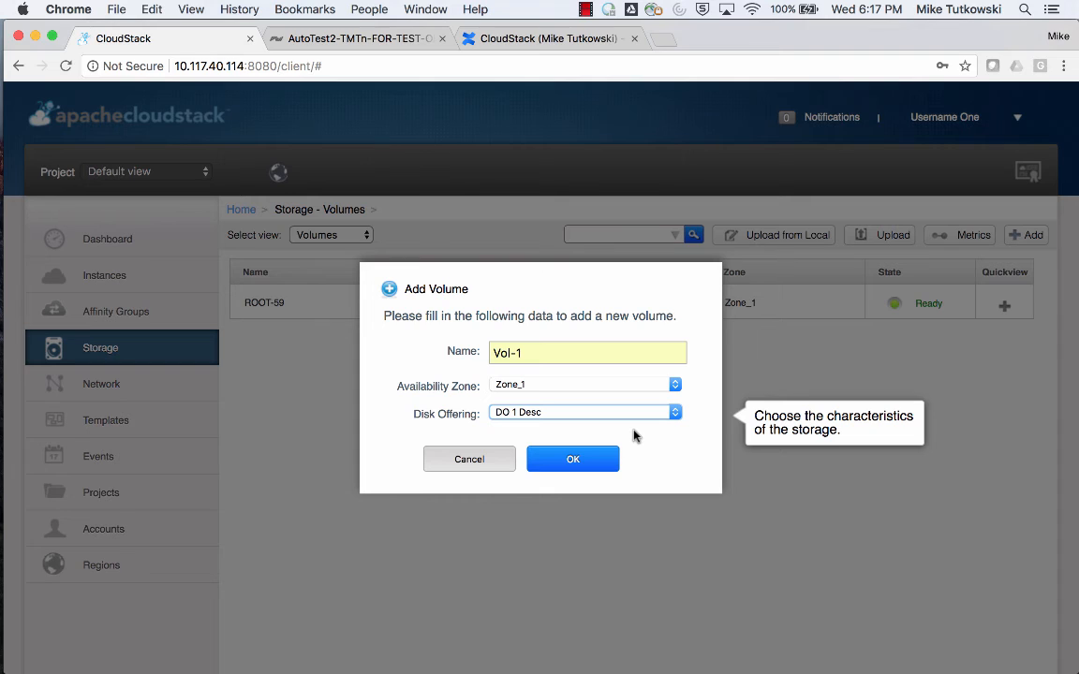
click(580, 463)
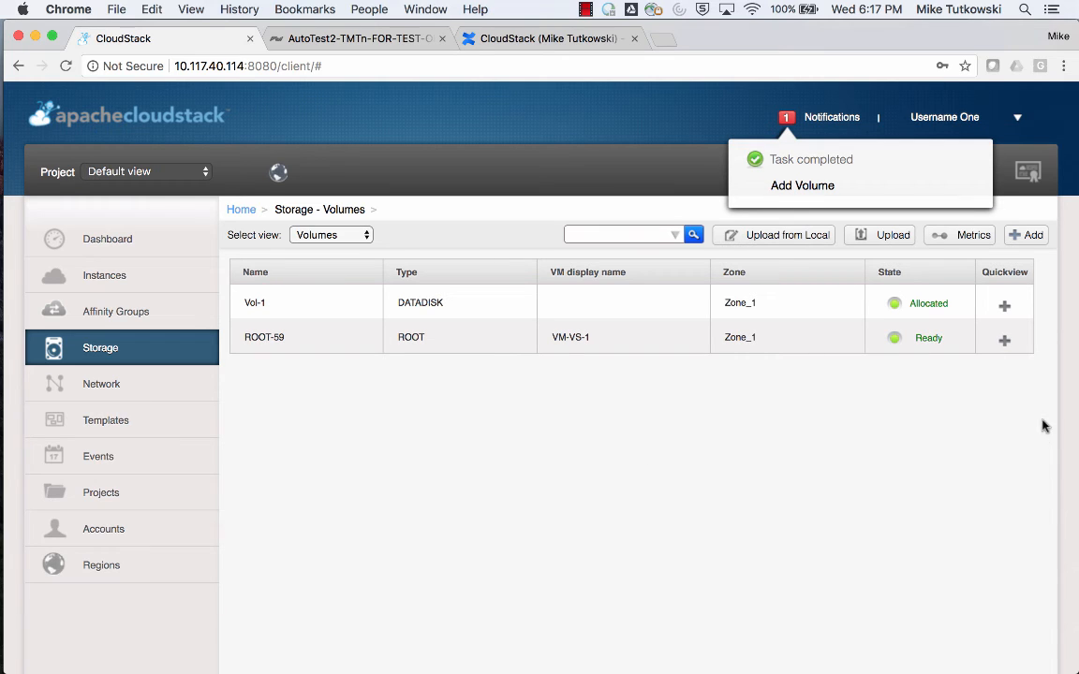
Attach the Vol-1 data disk to the VM-VS-1 instance.
mouse_move(1023, 299)
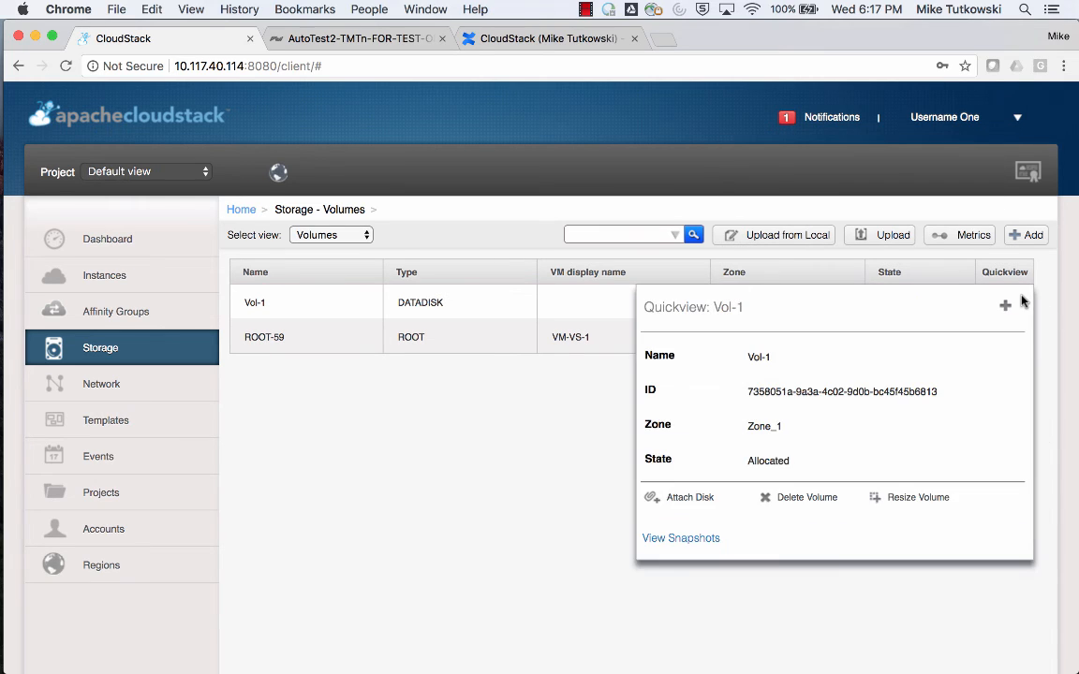
click(689, 500)
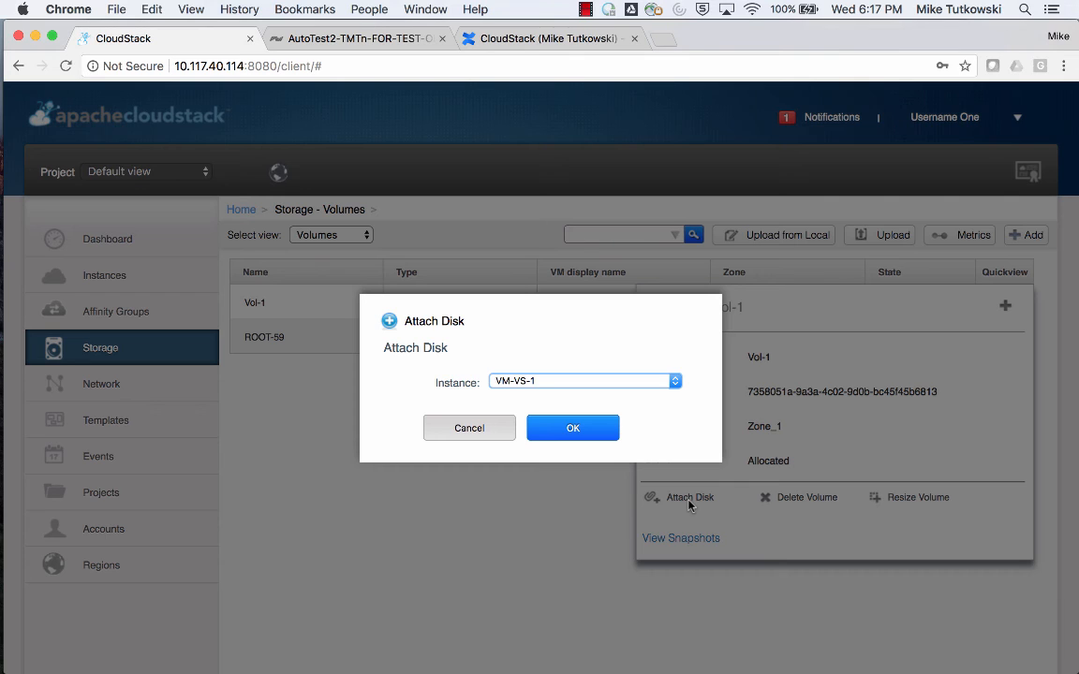
click(611, 380)
click(611, 381)
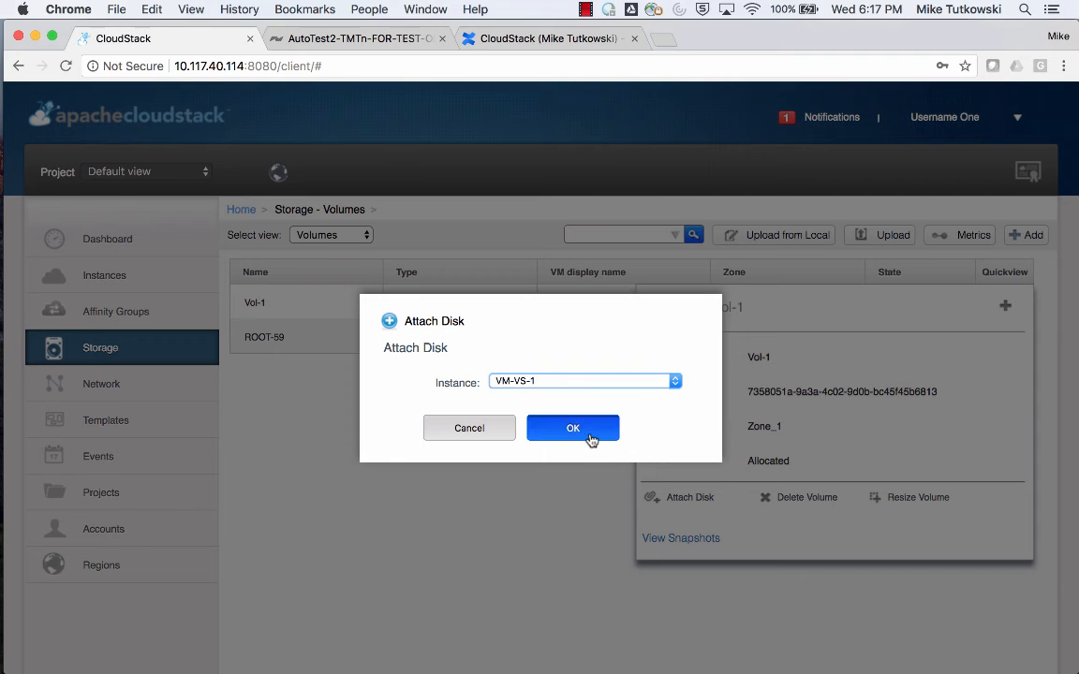
click(591, 429)
Switch to the vSphere Client and check the latest reconfigure task and its target machine i-6-59-VM.
mouse_move(5, 428)
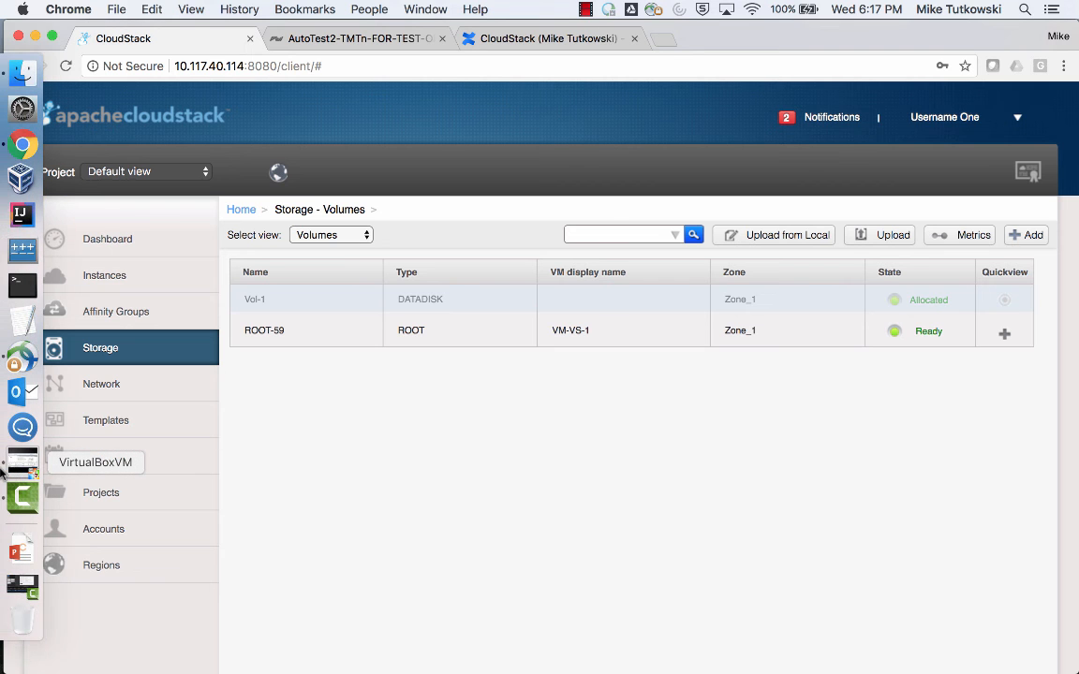
click(18, 464)
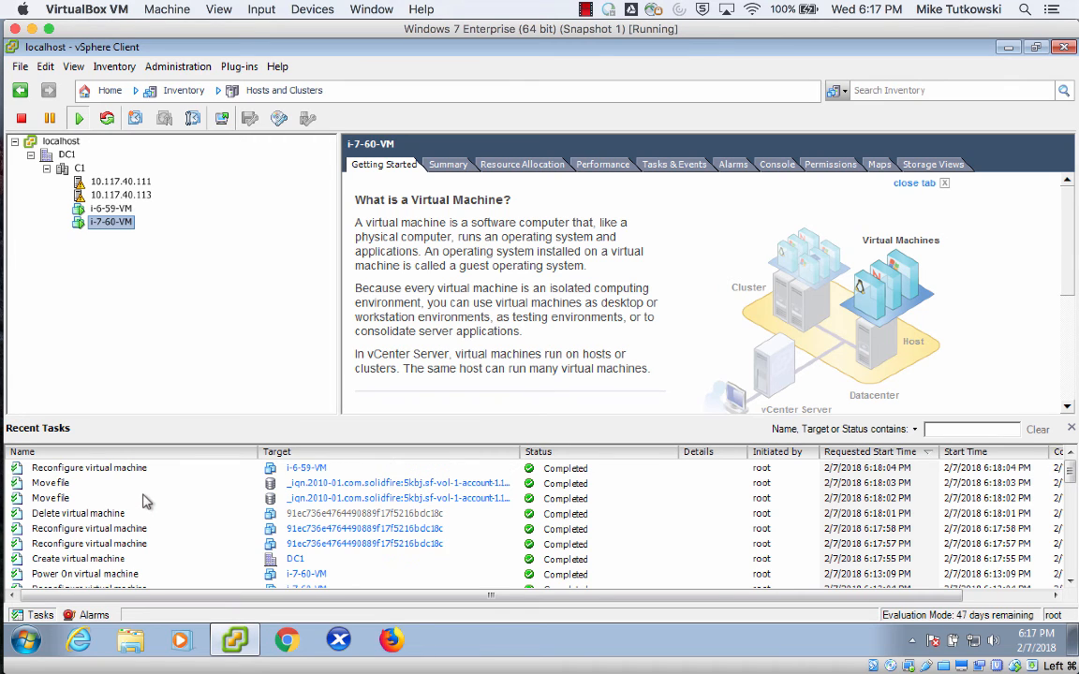
click(136, 473)
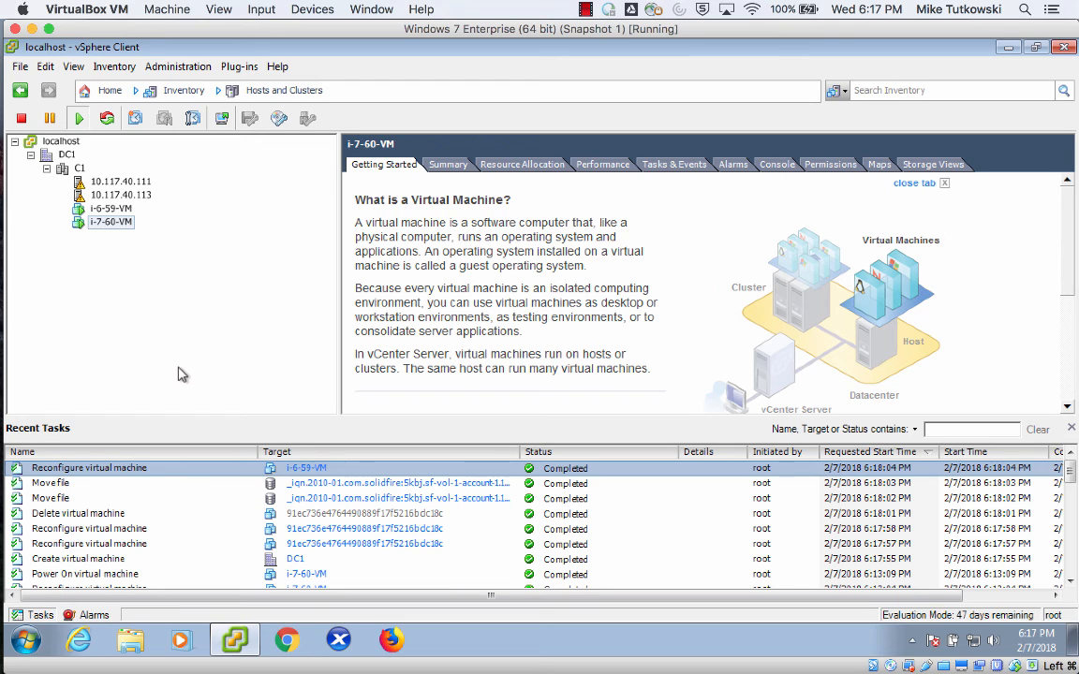
click(110, 207)
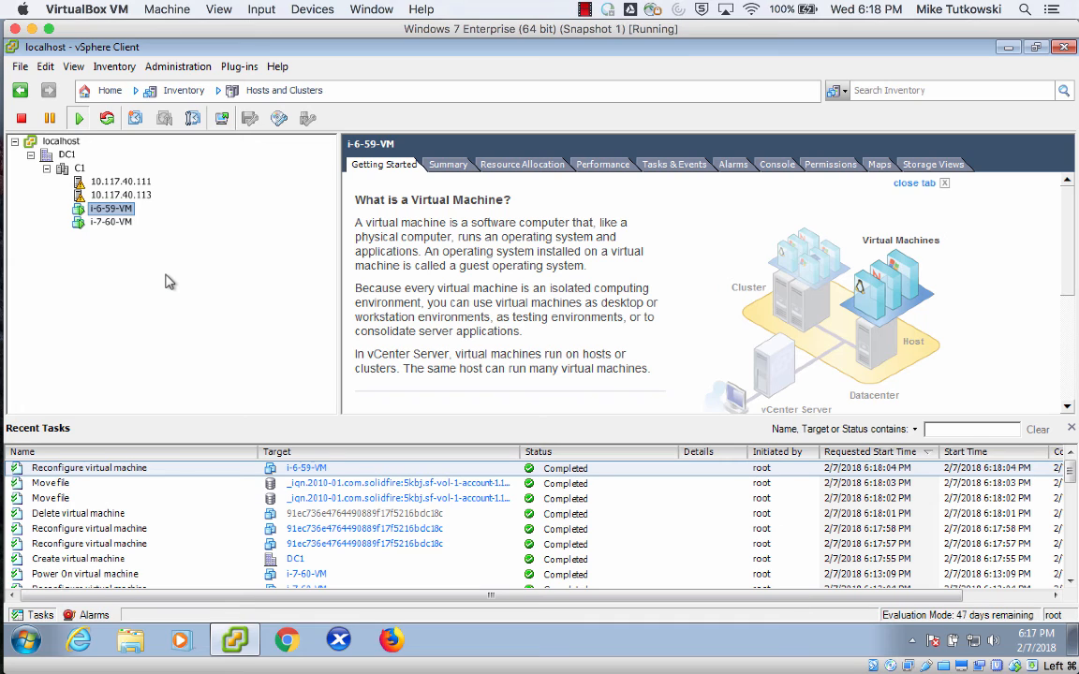
Go to the Datastores and Datastore Clusters inventory and browse the sf-vol-1-account-1 datastore.
click(298, 97)
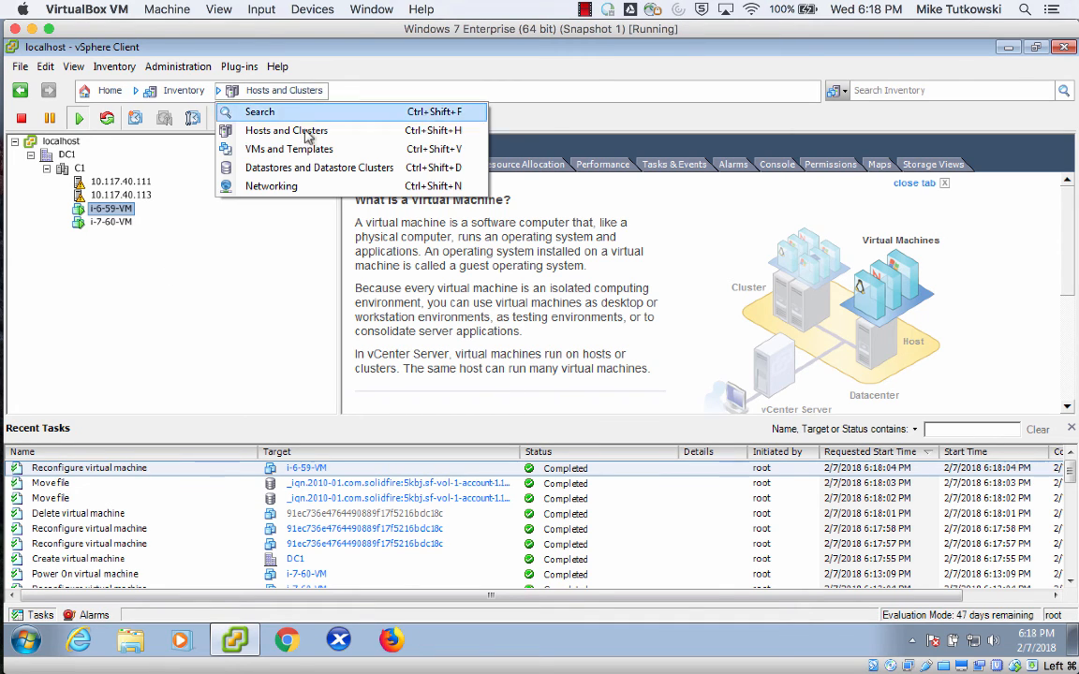
click(310, 168)
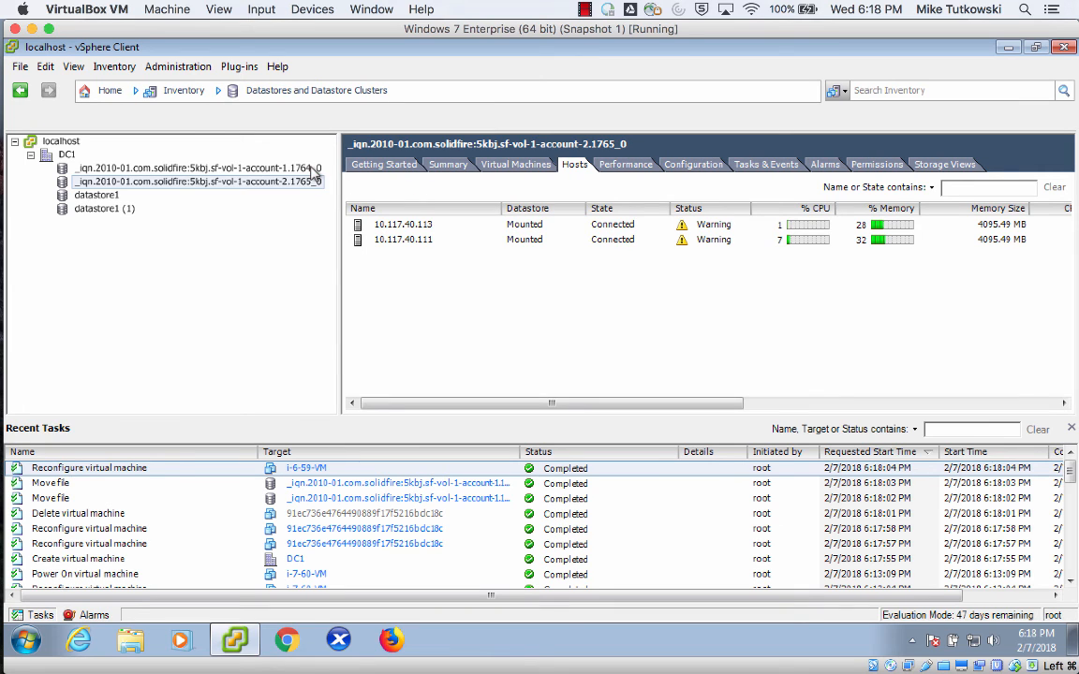
click(239, 170)
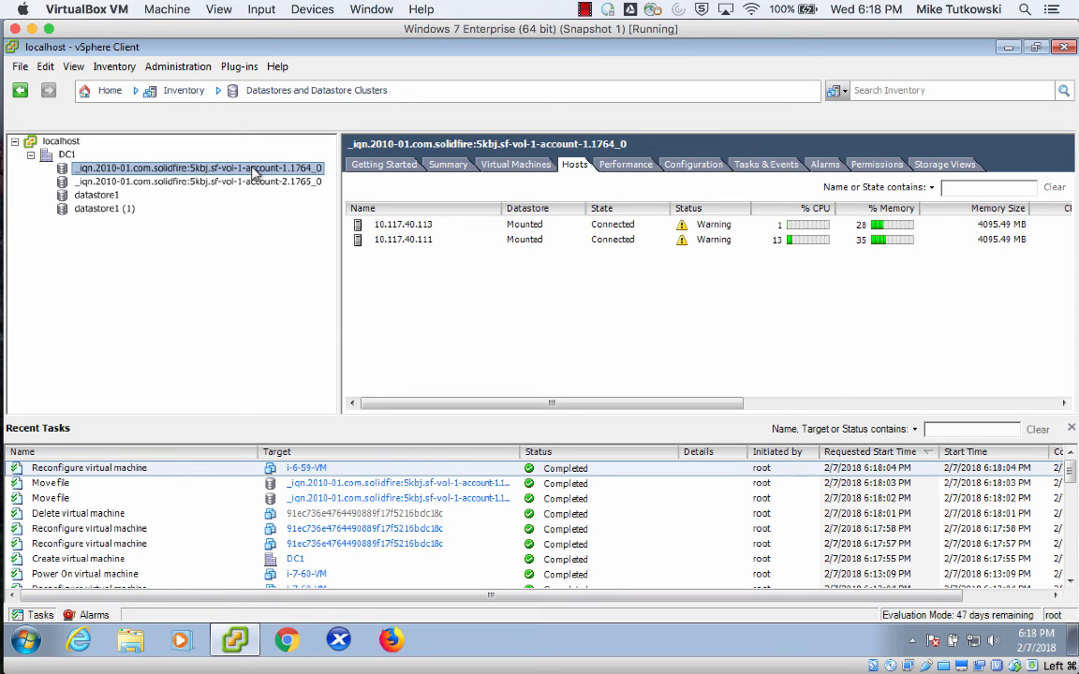
right_click(255, 171)
click(285, 173)
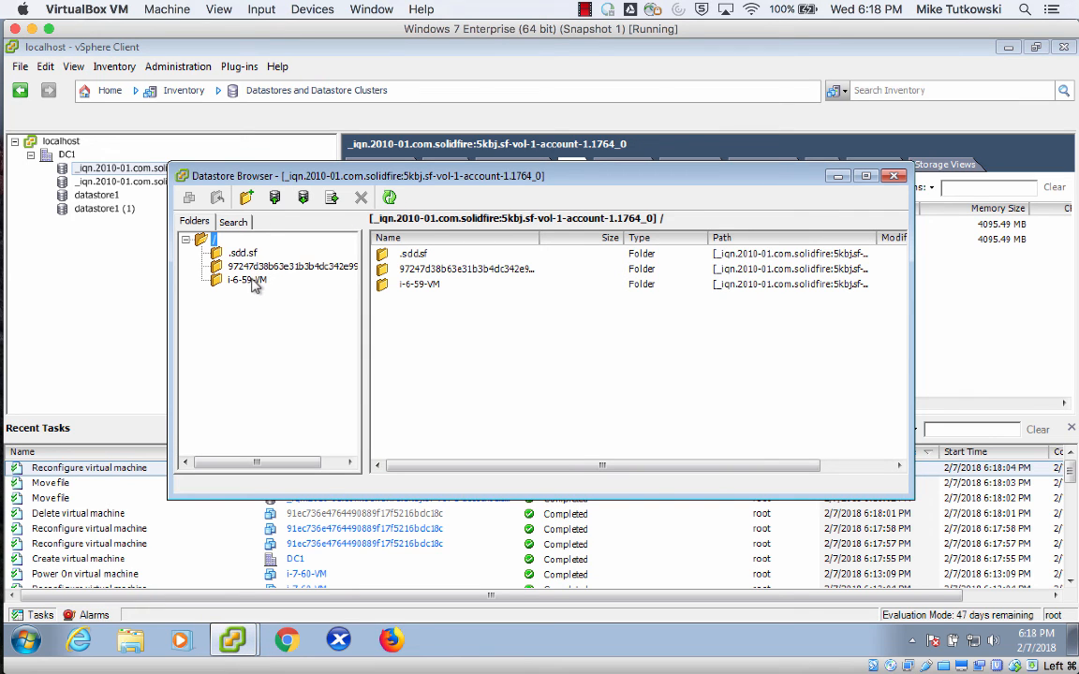
Examine the i-6-59-VM folder sorted by name with full file names shown, select the first virtual disk, and close the datastore browser.
click(249, 280)
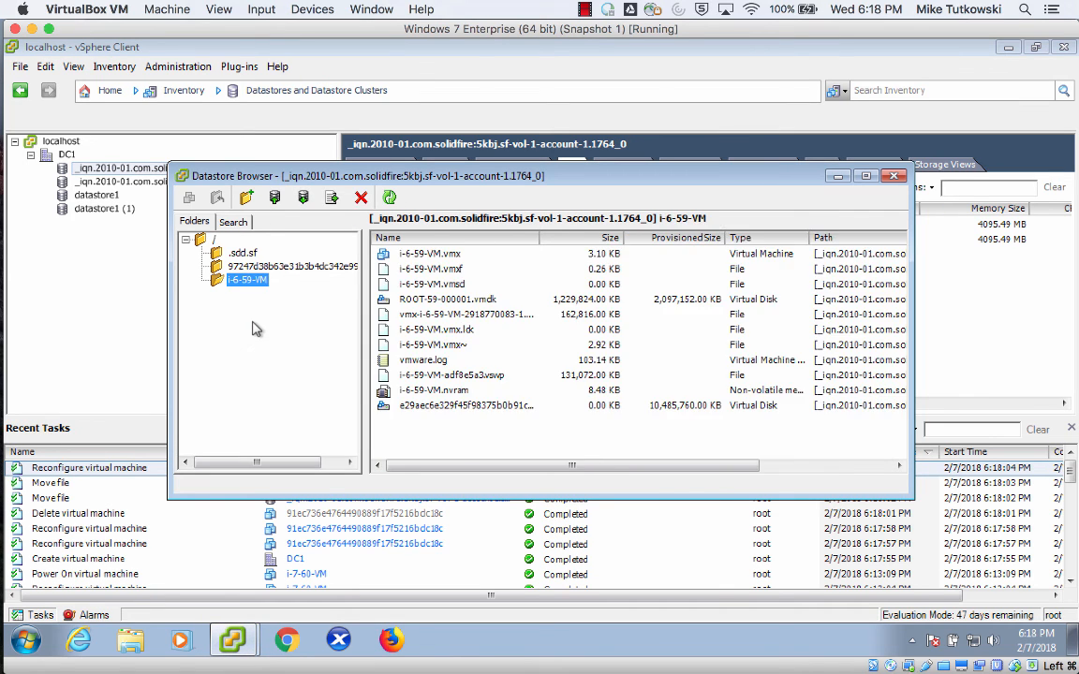
click(458, 239)
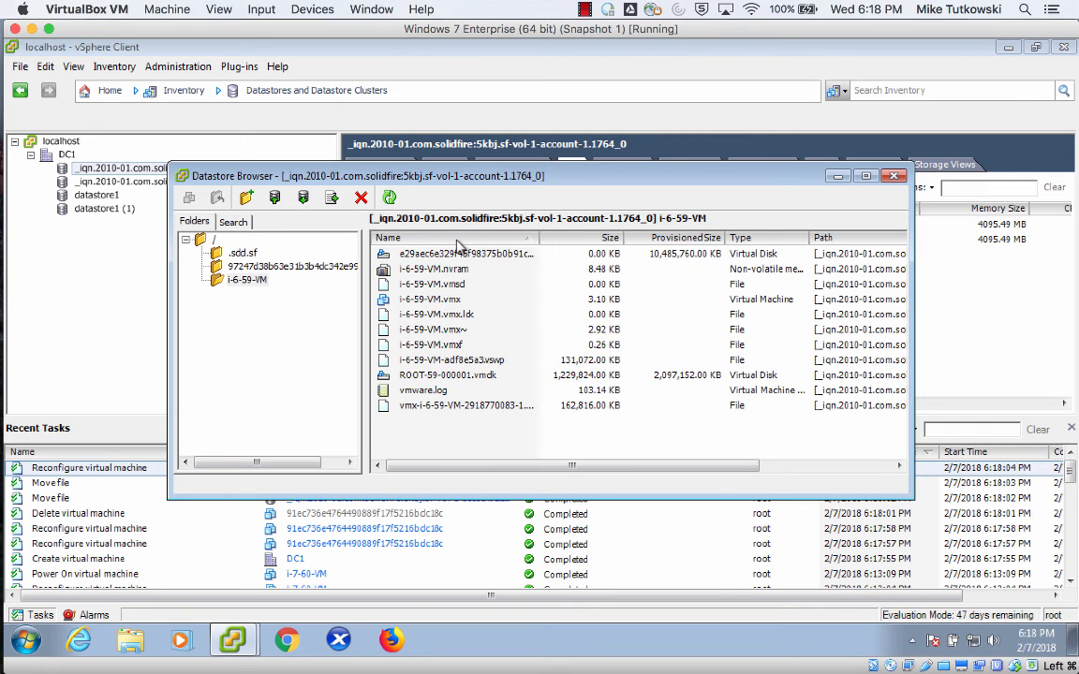
double_click(539, 240)
click(520, 255)
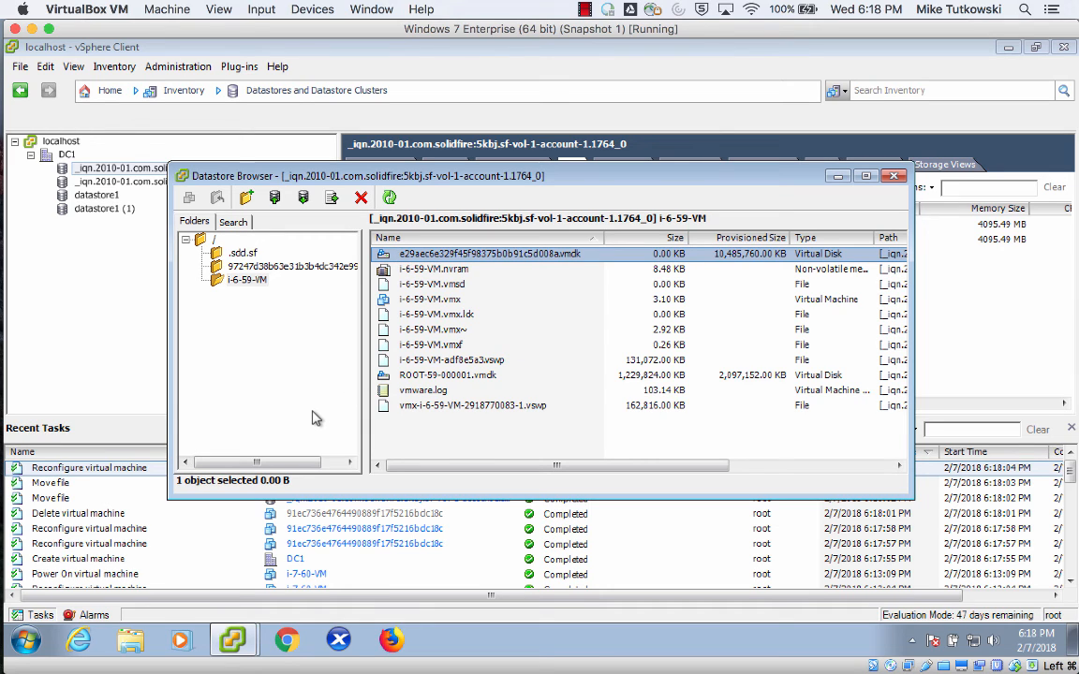
double_click(184, 179)
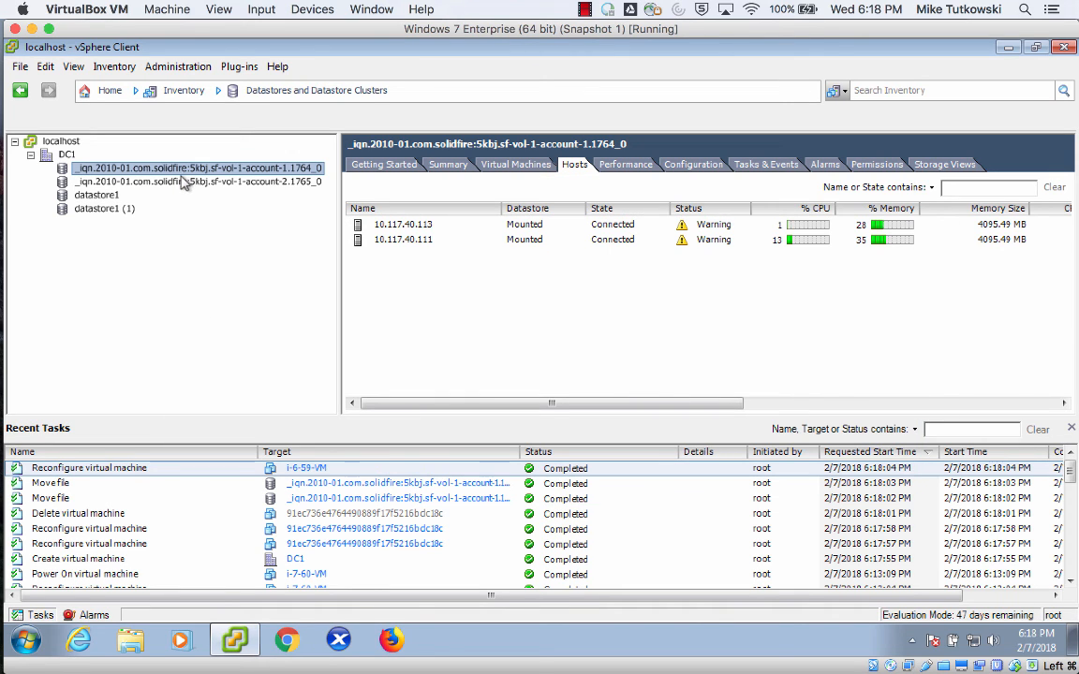
Switch back to CloudStack in Chrome, log out, and log in as username2, entering the account password.
mouse_move(4, 207)
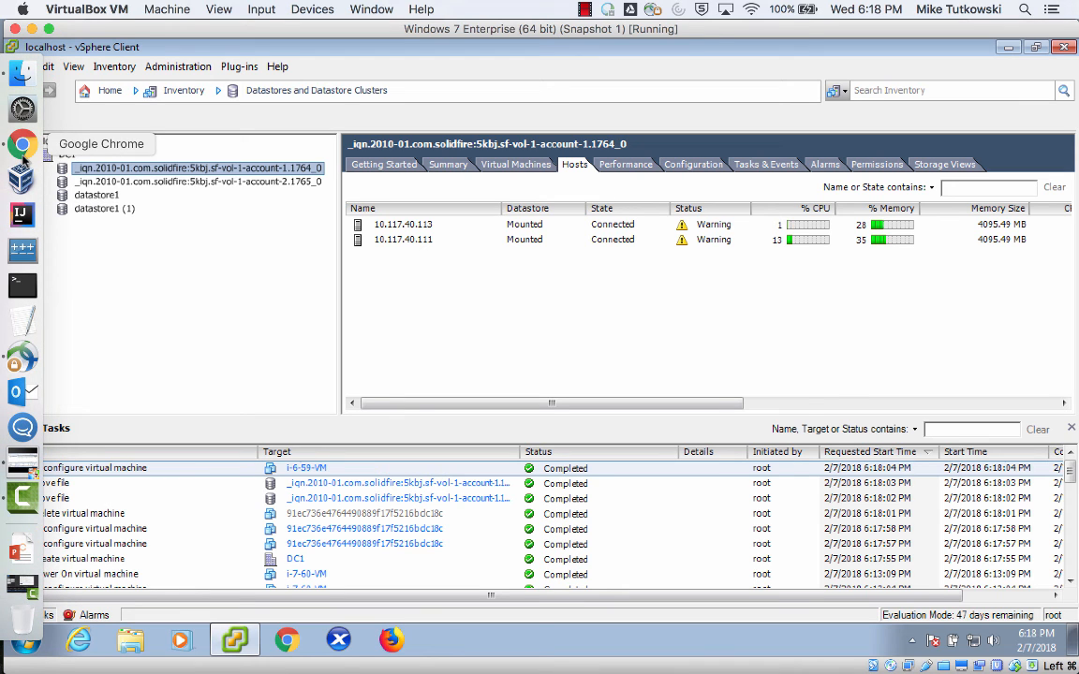
click(23, 145)
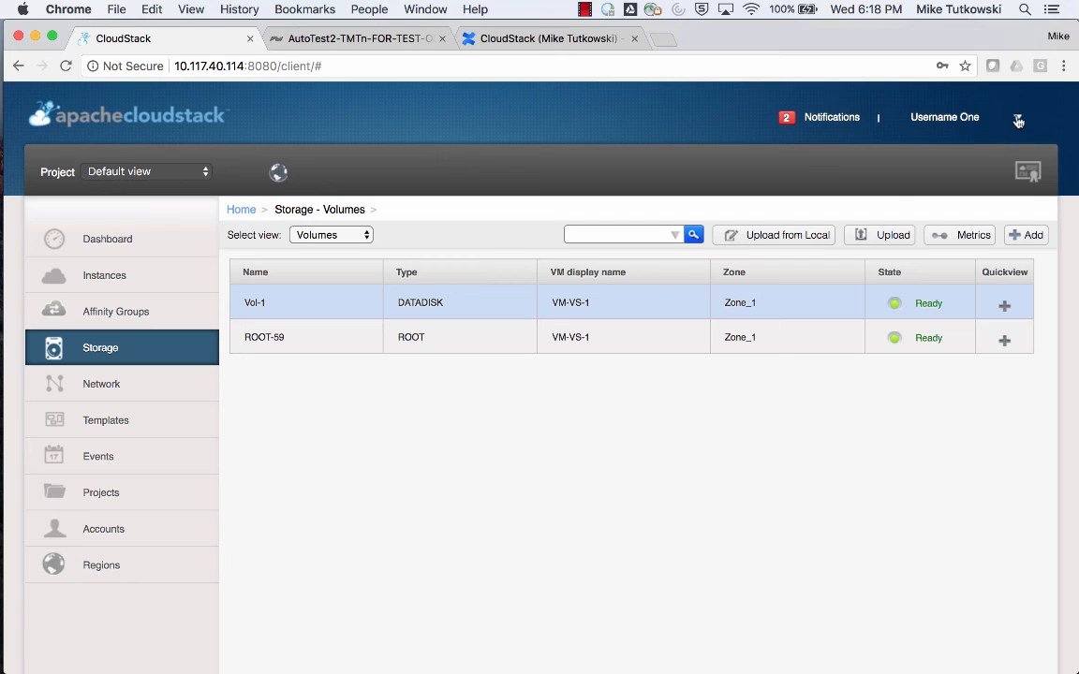
click(955, 119)
click(934, 158)
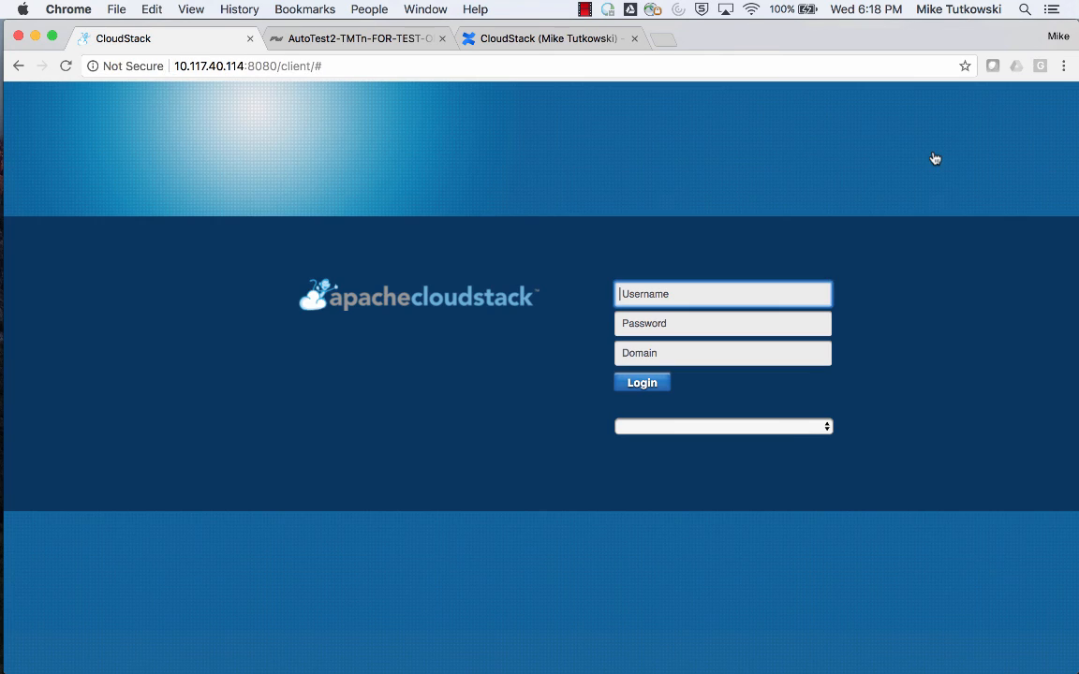
text(u)
key(Down)
key(Down)
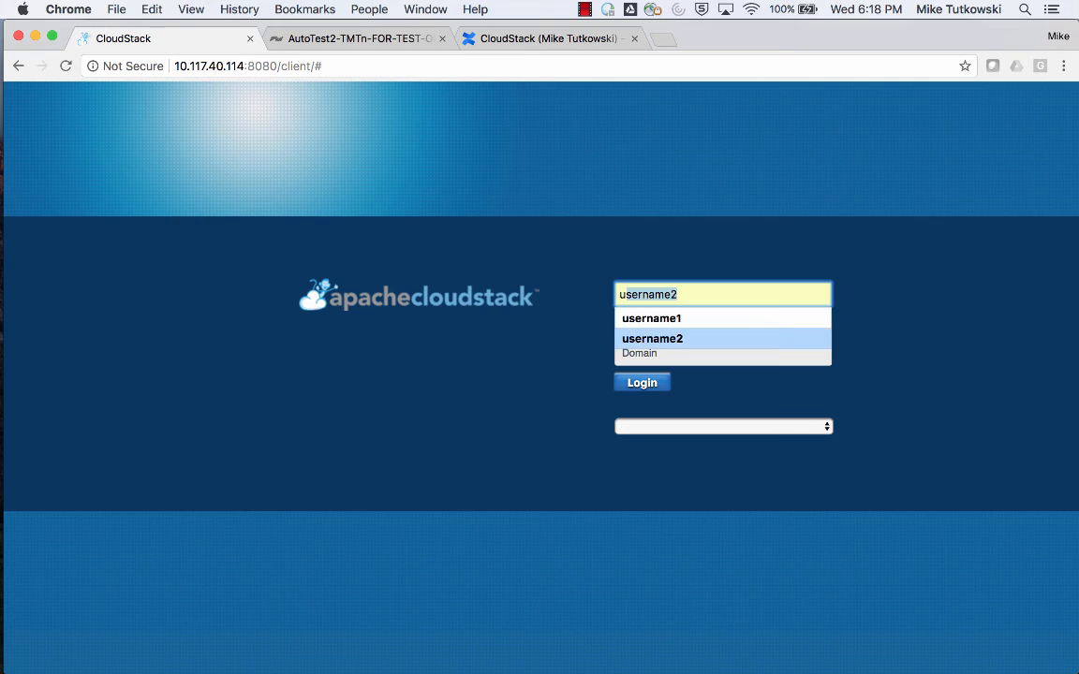
key(Tab)
text(********)
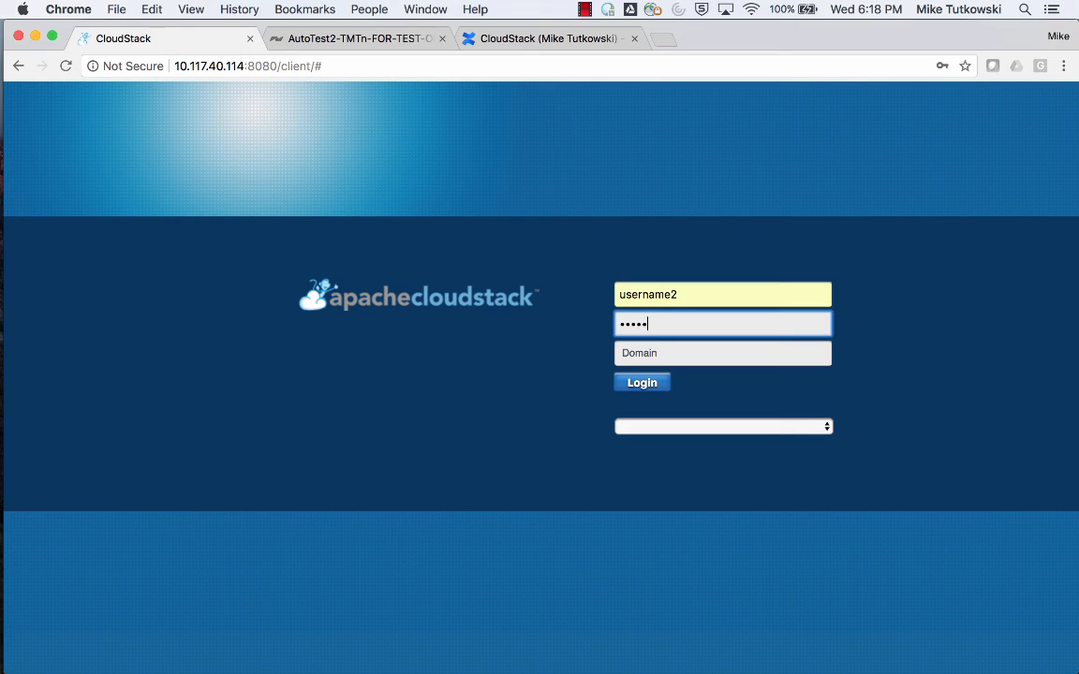
click(650, 386)
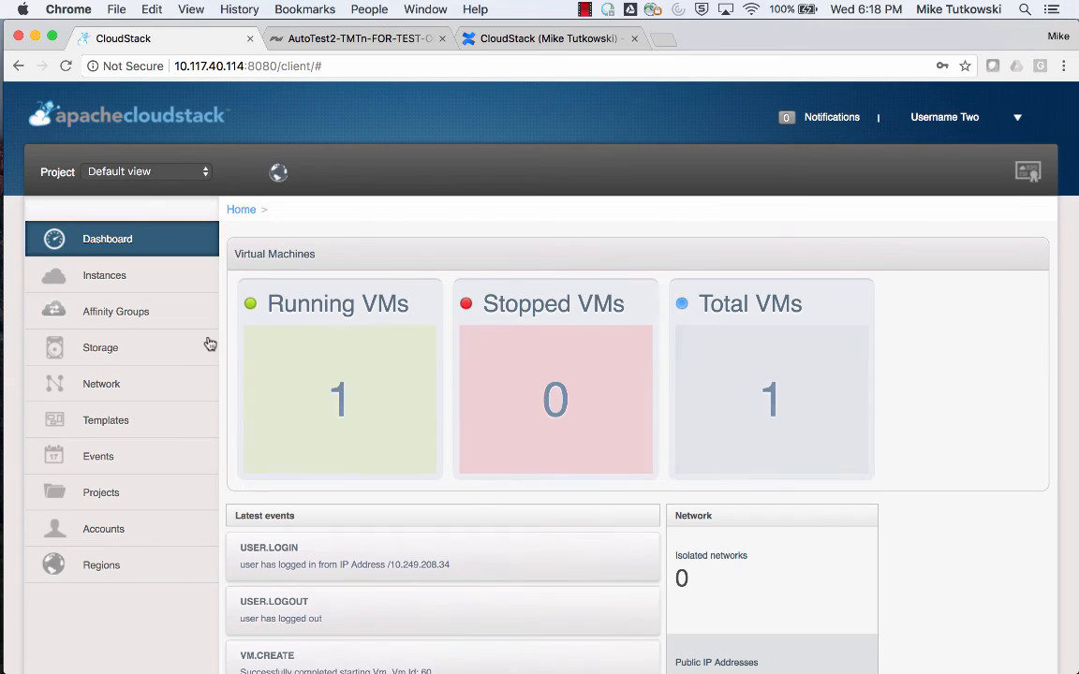
Create a storage volume named Vol-A in Zone_1 with the DO 1 Desc disk offering.
click(169, 347)
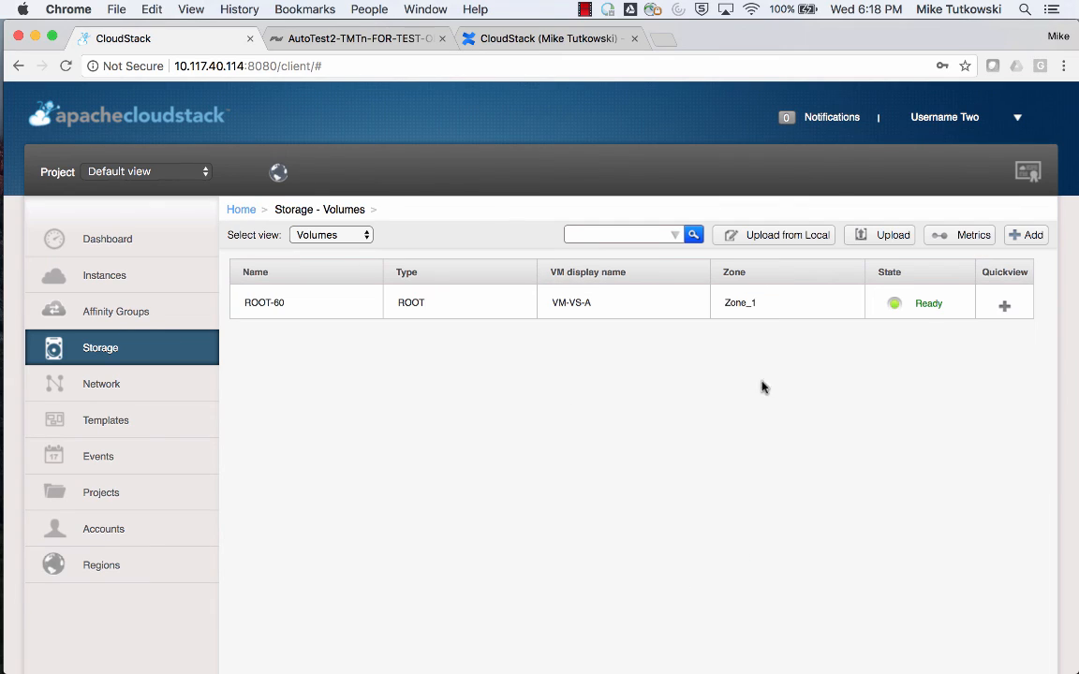
click(1025, 235)
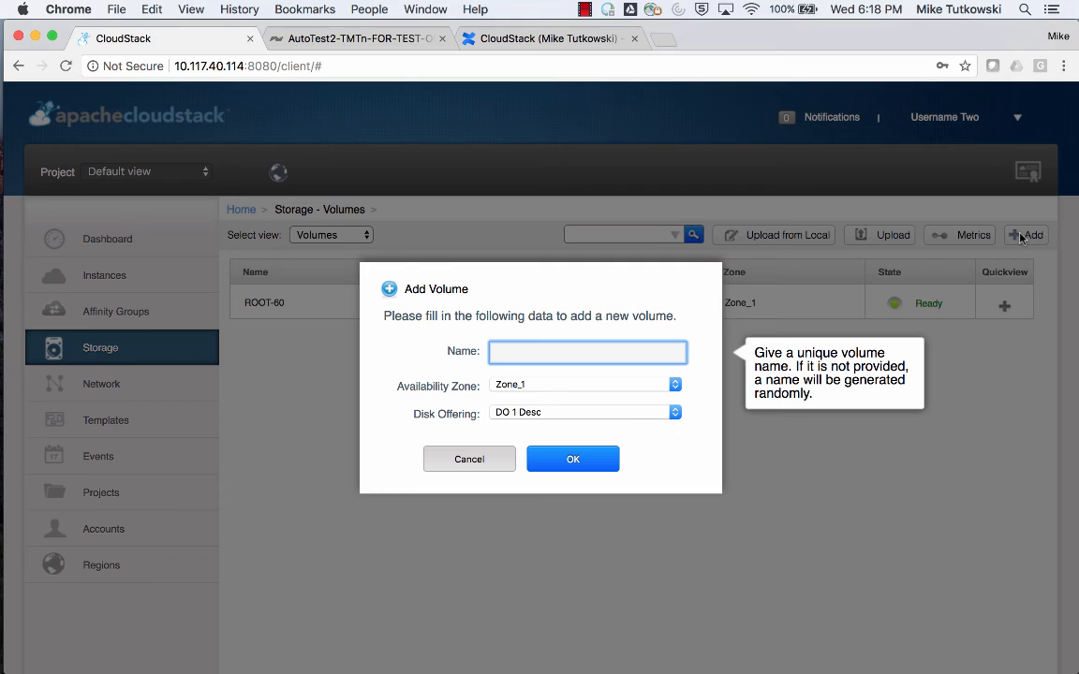
text(V)
key(Down)
key(Down)
key(Down)
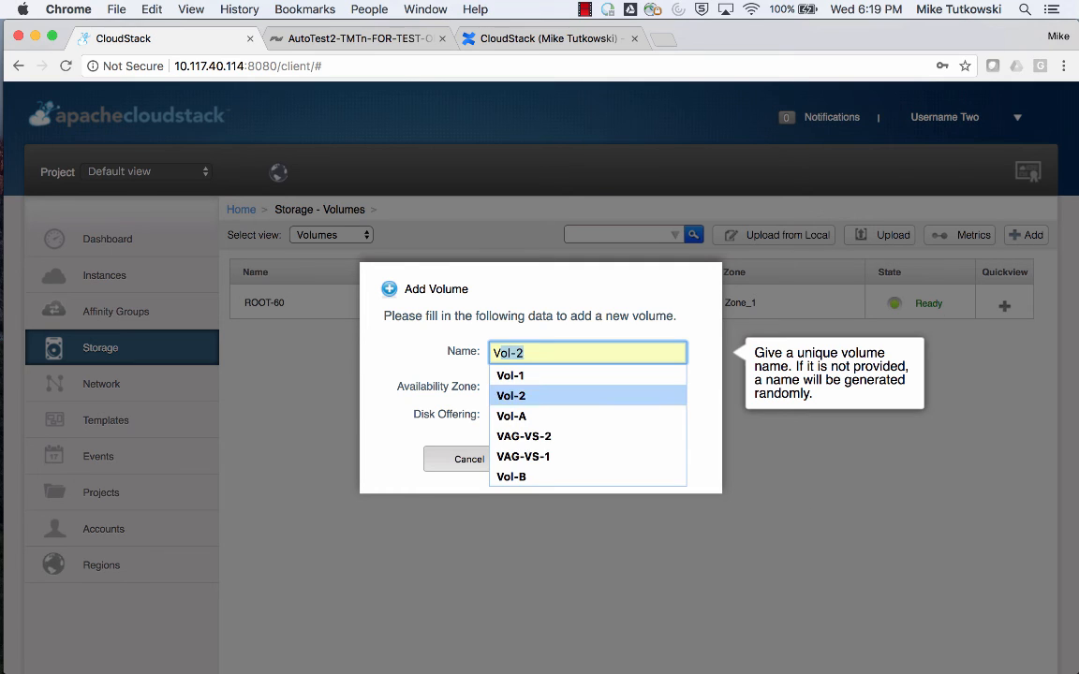
key(Tab)
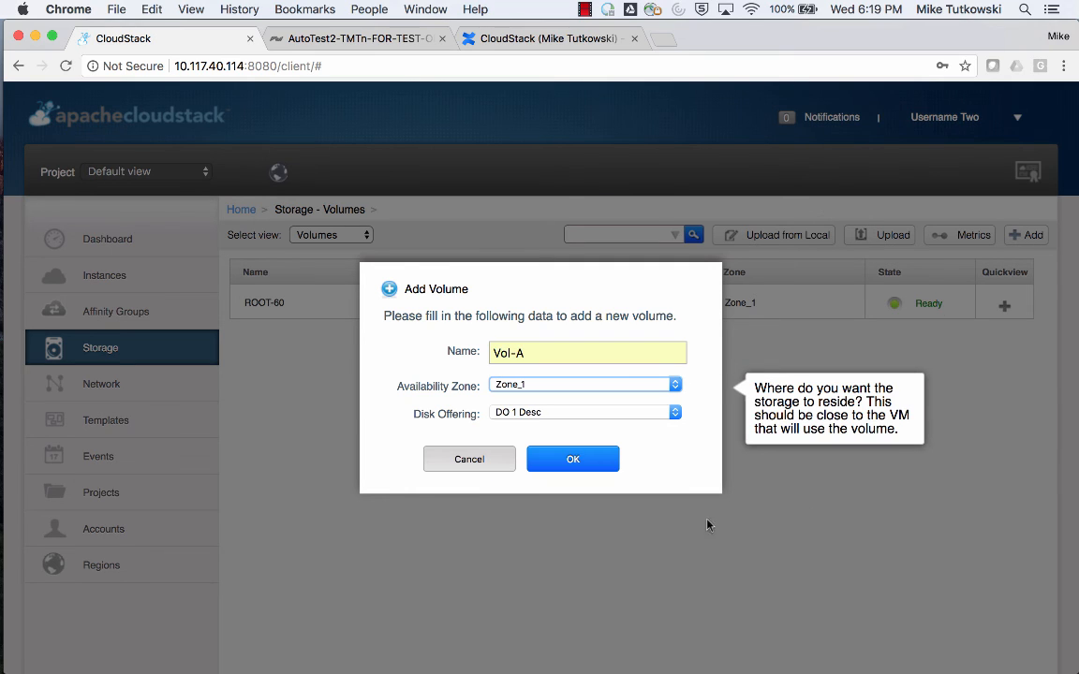
click(549, 412)
click(550, 413)
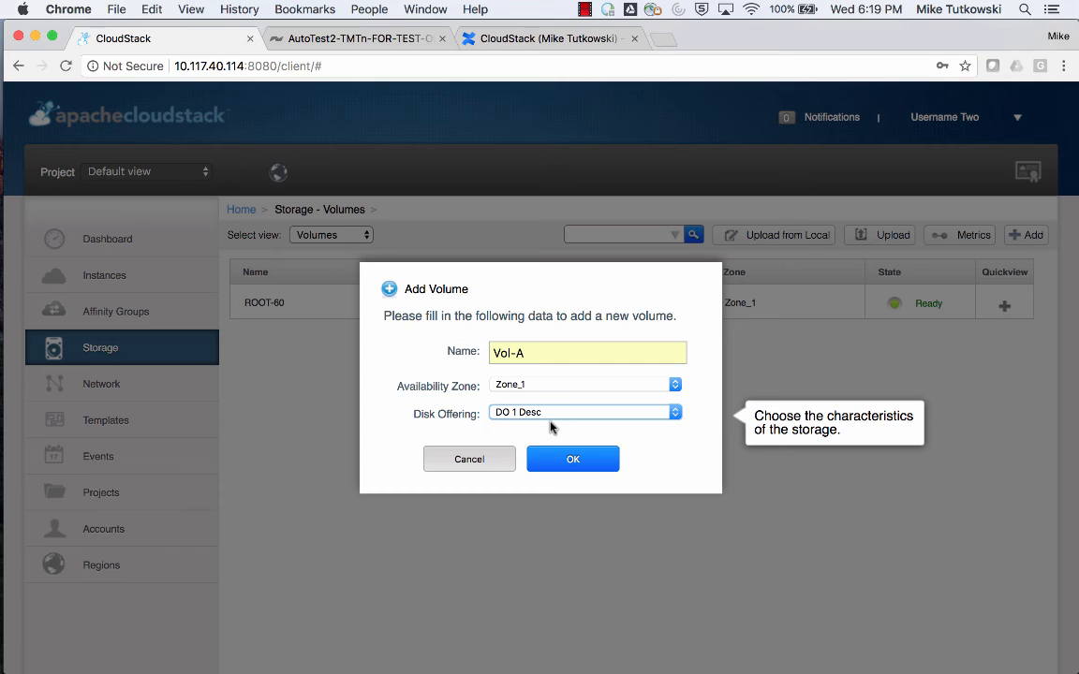
click(572, 459)
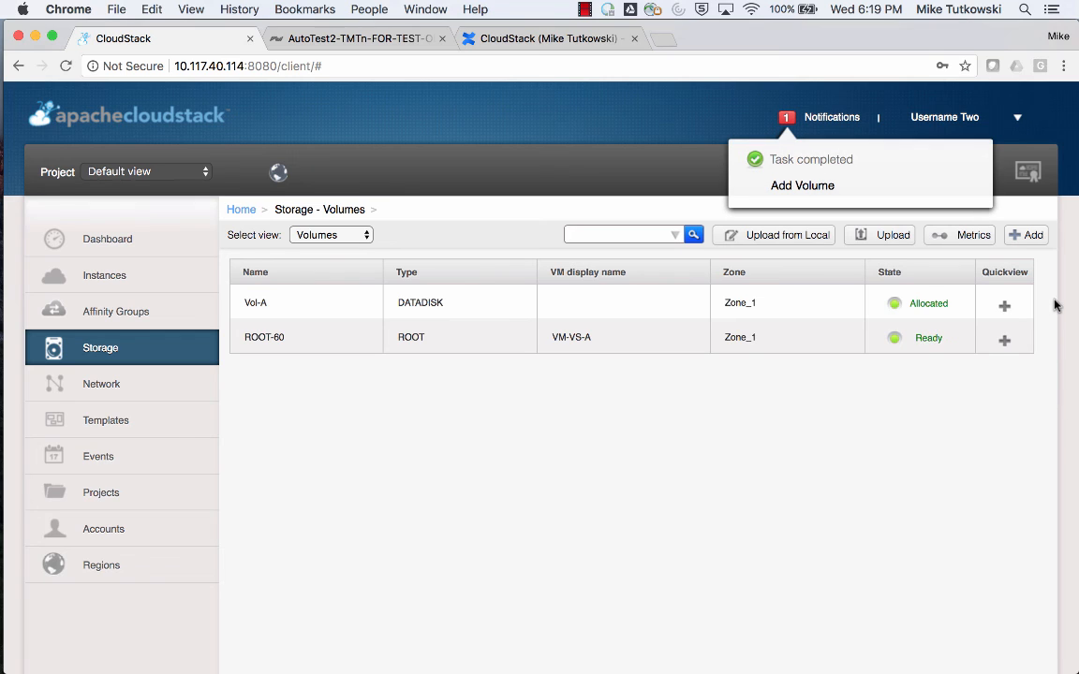
Attach the Vol-A volume to the VM-VS-A instance.
mouse_move(1028, 305)
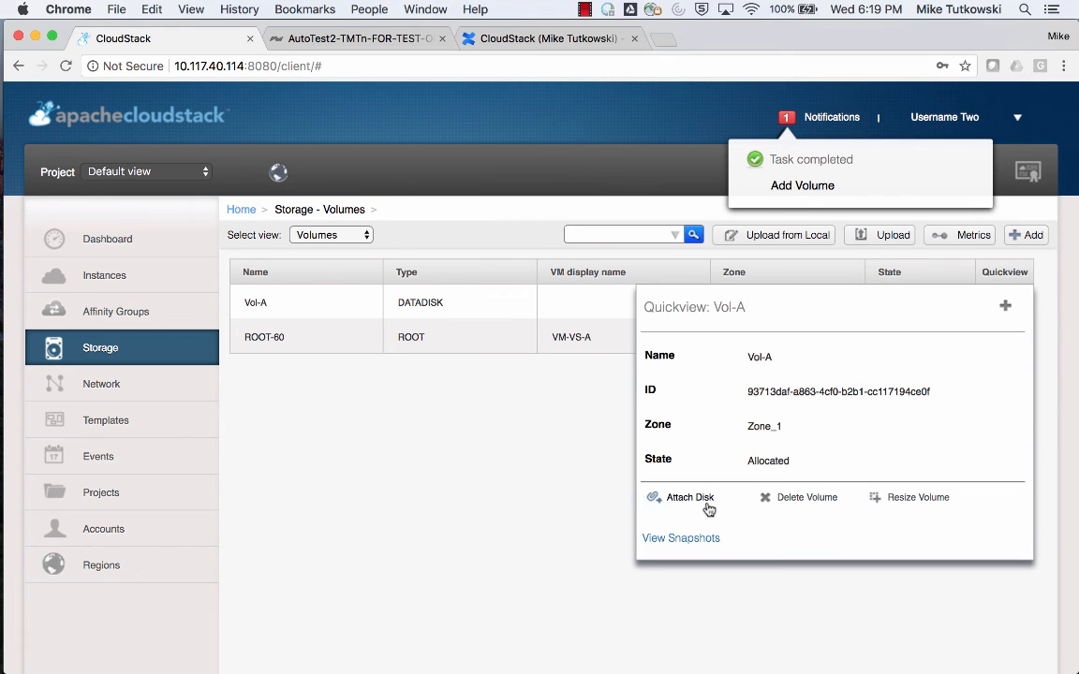
click(707, 508)
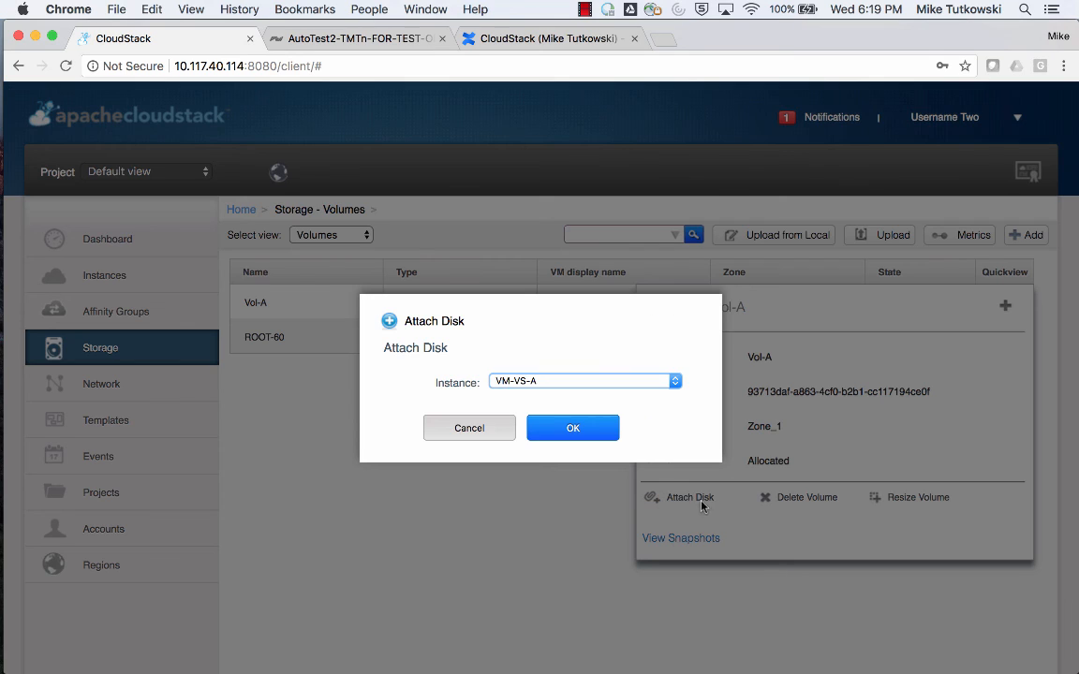
click(594, 433)
Switch to the vSphere Client in the VirtualBox VM, check the latest reconfigure task, and browse the sf-vol-1-account-2 datastore.
mouse_move(5, 414)
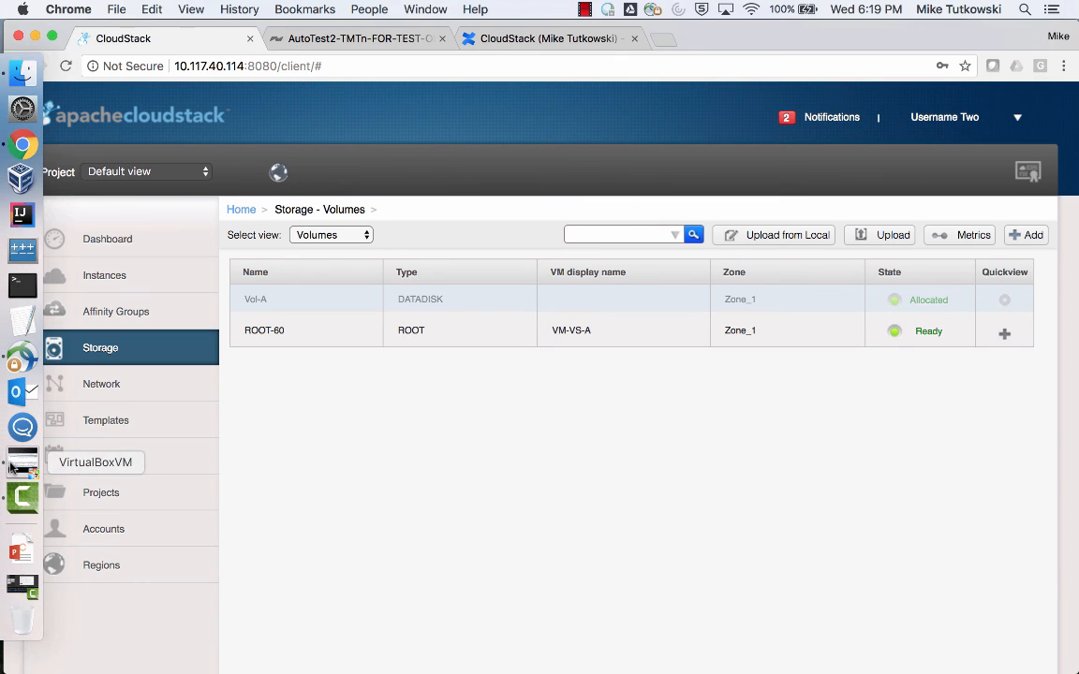
click(19, 464)
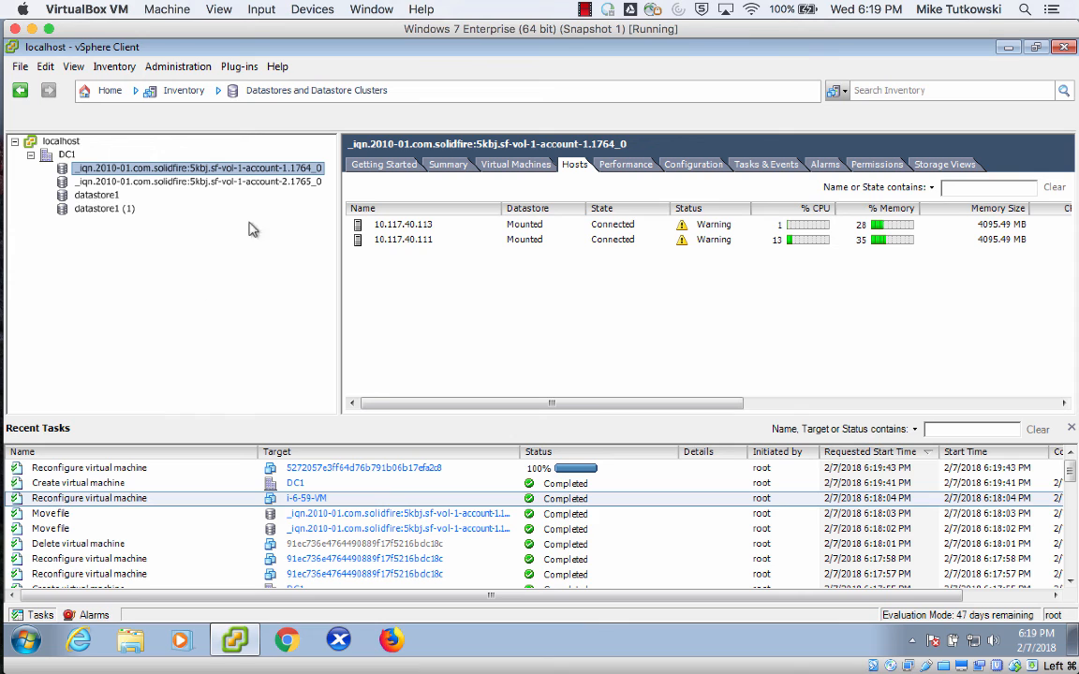
click(251, 184)
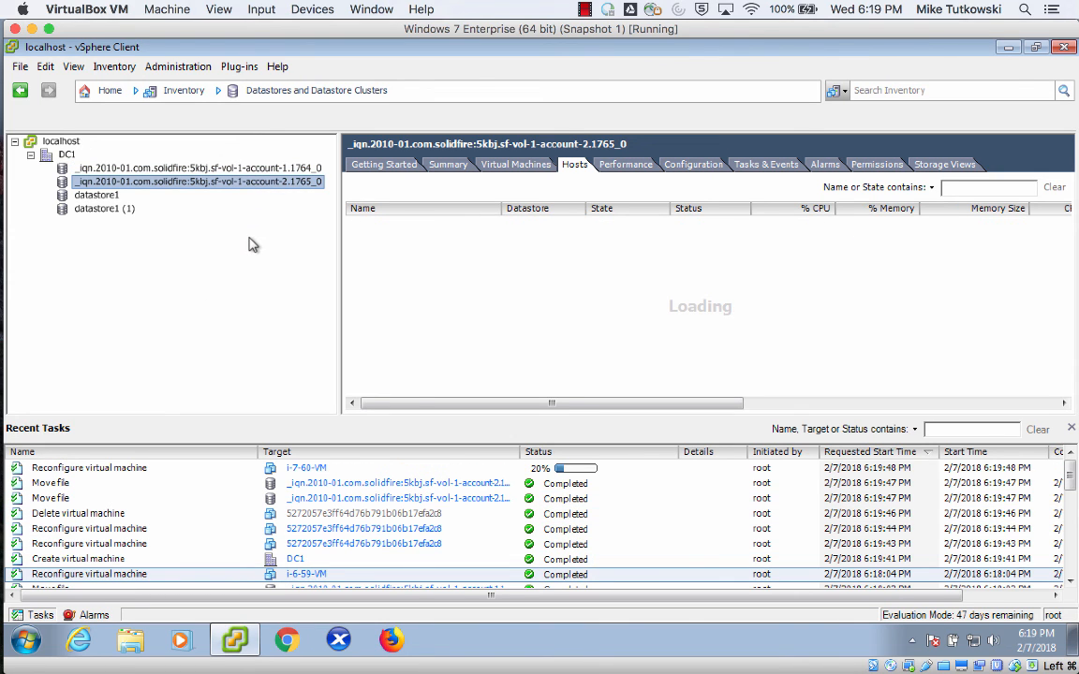
click(173, 469)
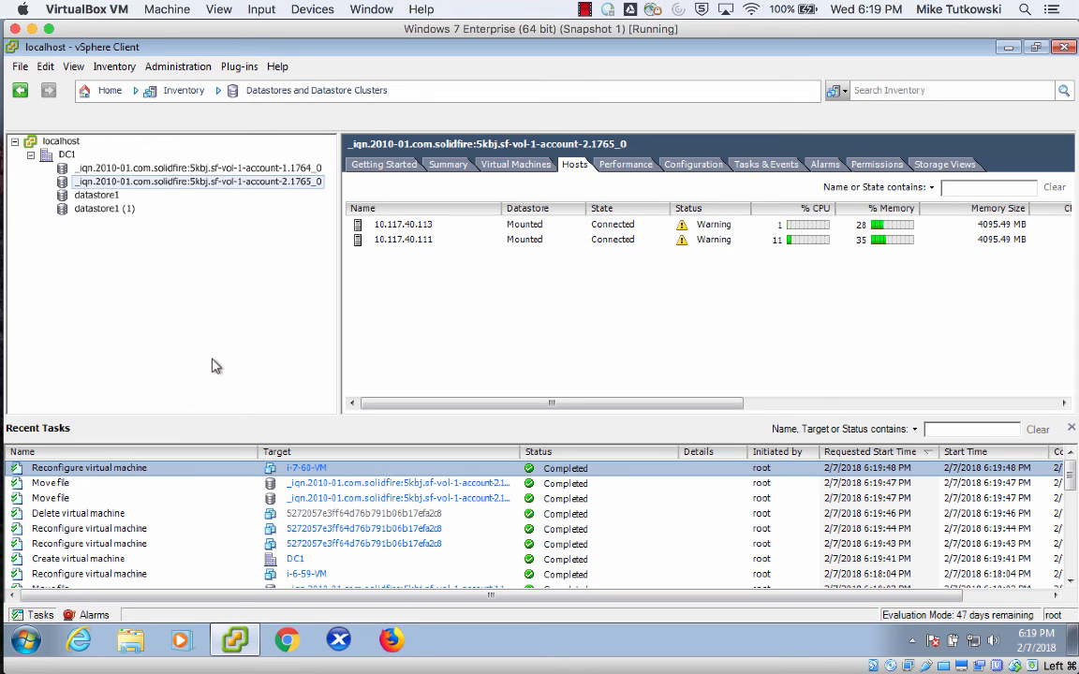
click(281, 183)
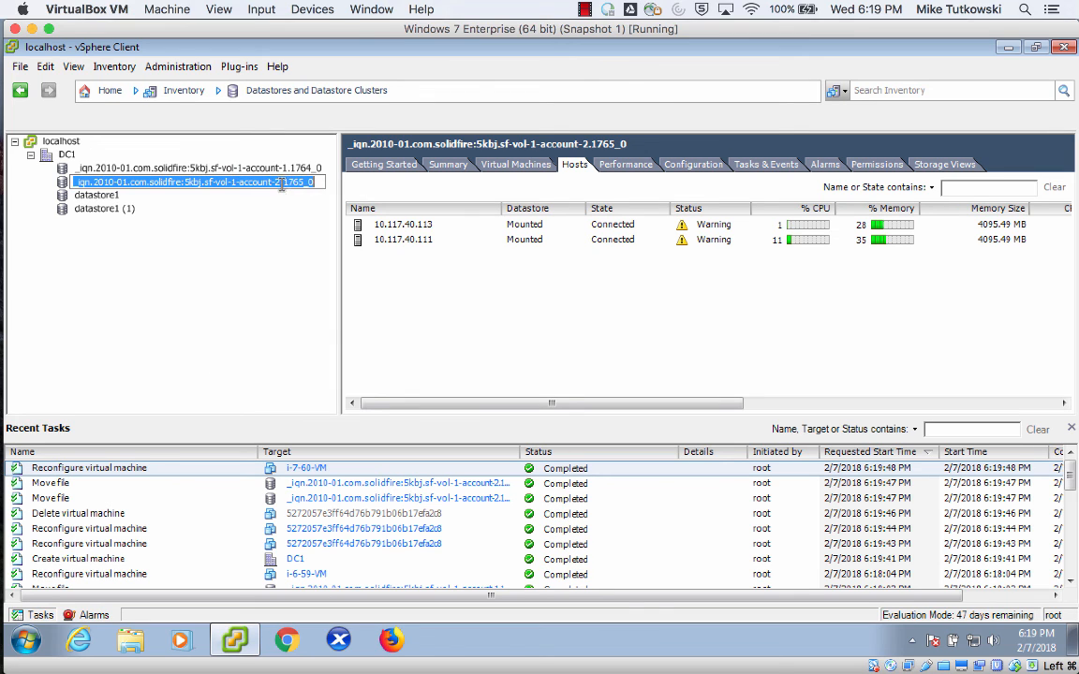
right_click(282, 185)
click(273, 202)
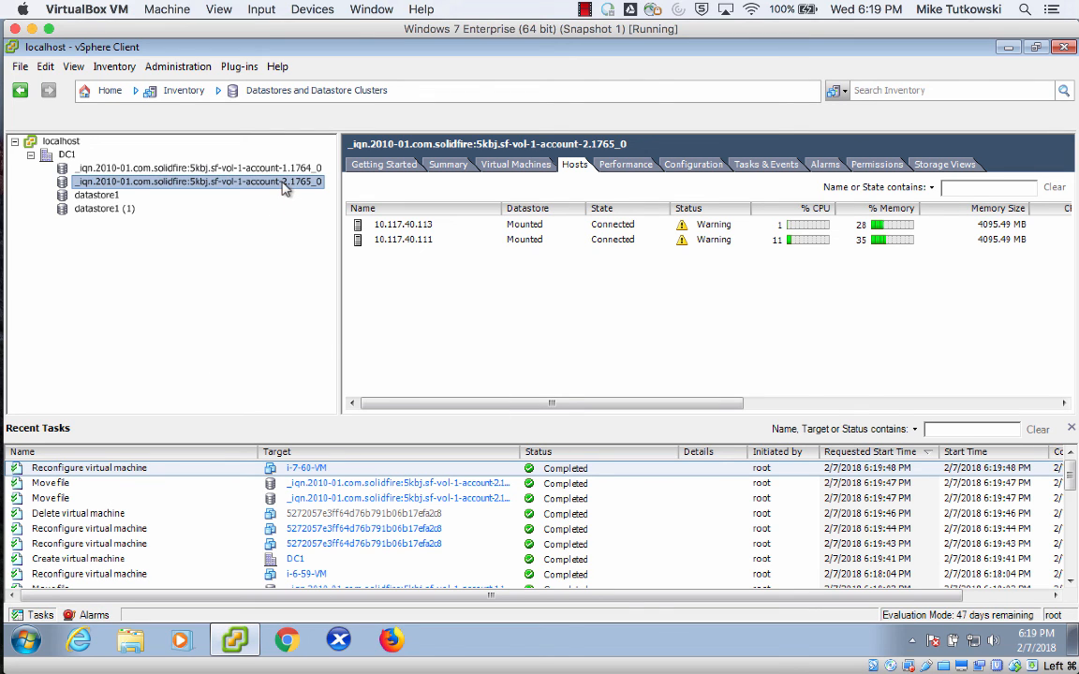
right_click(286, 187)
click(296, 193)
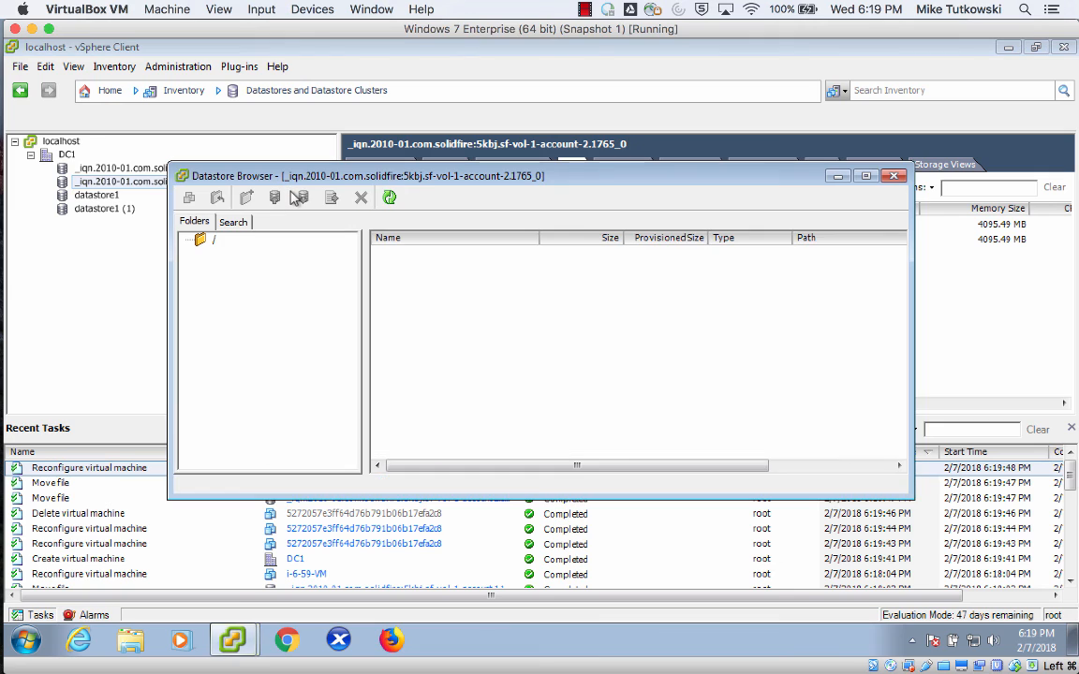
Examine the i-7-60-VM folder sorted by name with full file names shown, select the first virtual disk, and close the datastore browser.
click(255, 281)
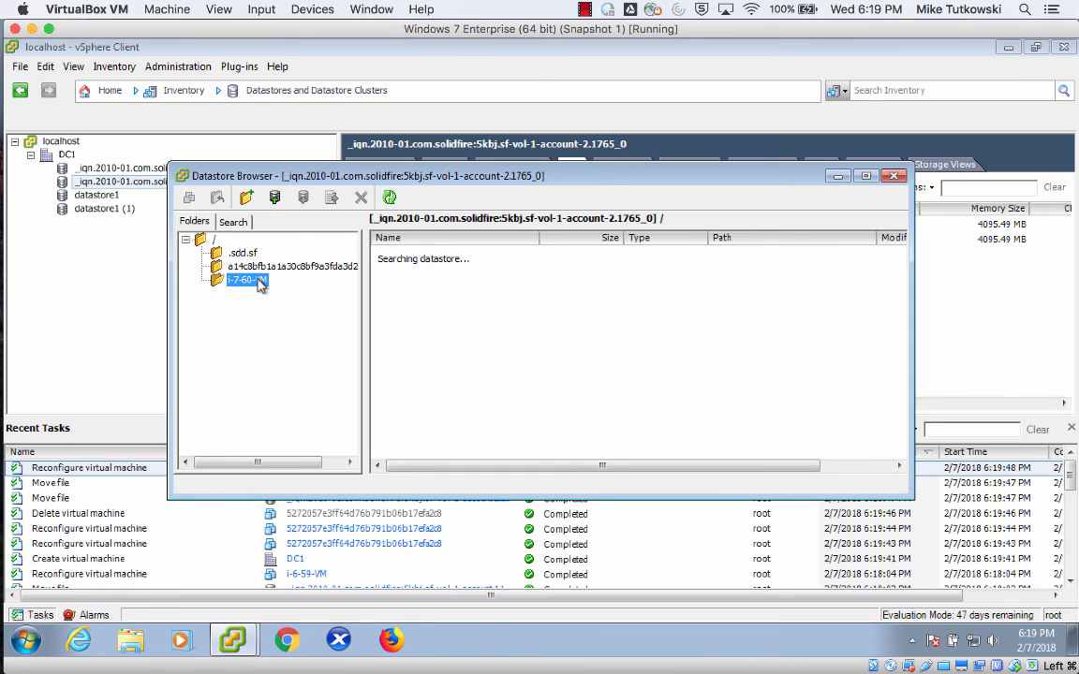
click(487, 240)
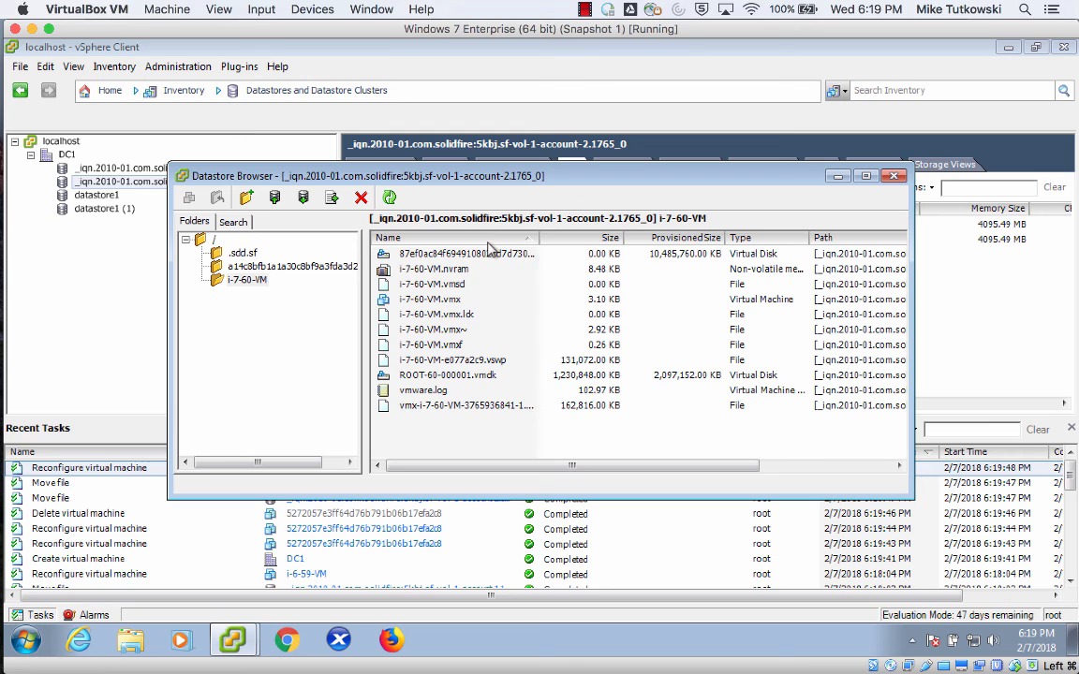
double_click(538, 239)
click(523, 255)
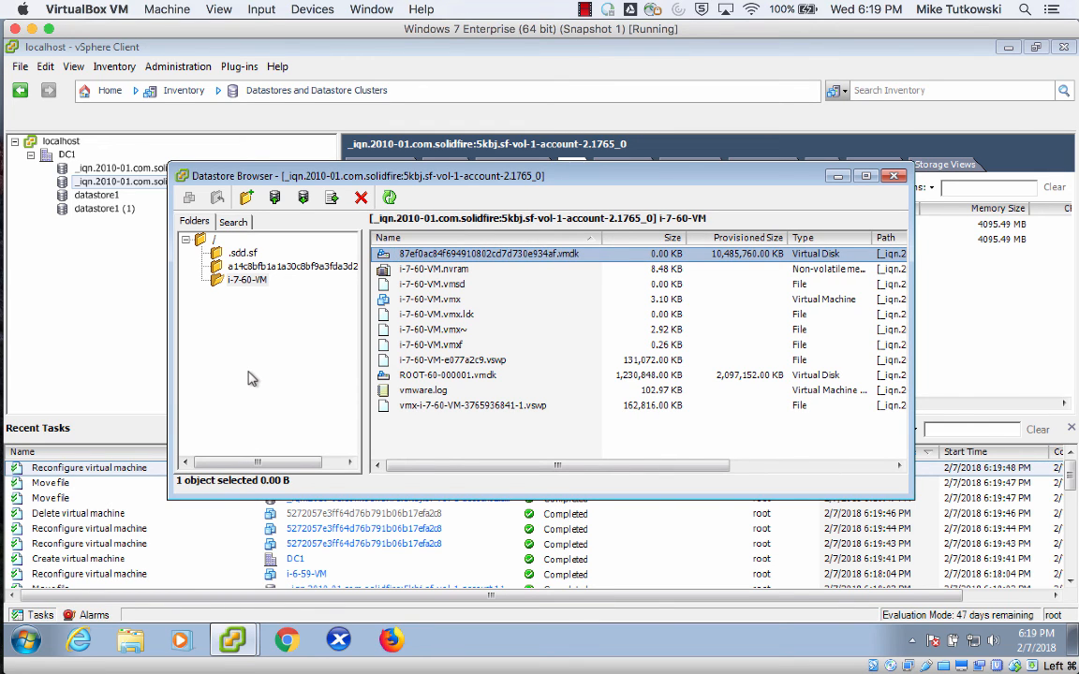
double_click(184, 176)
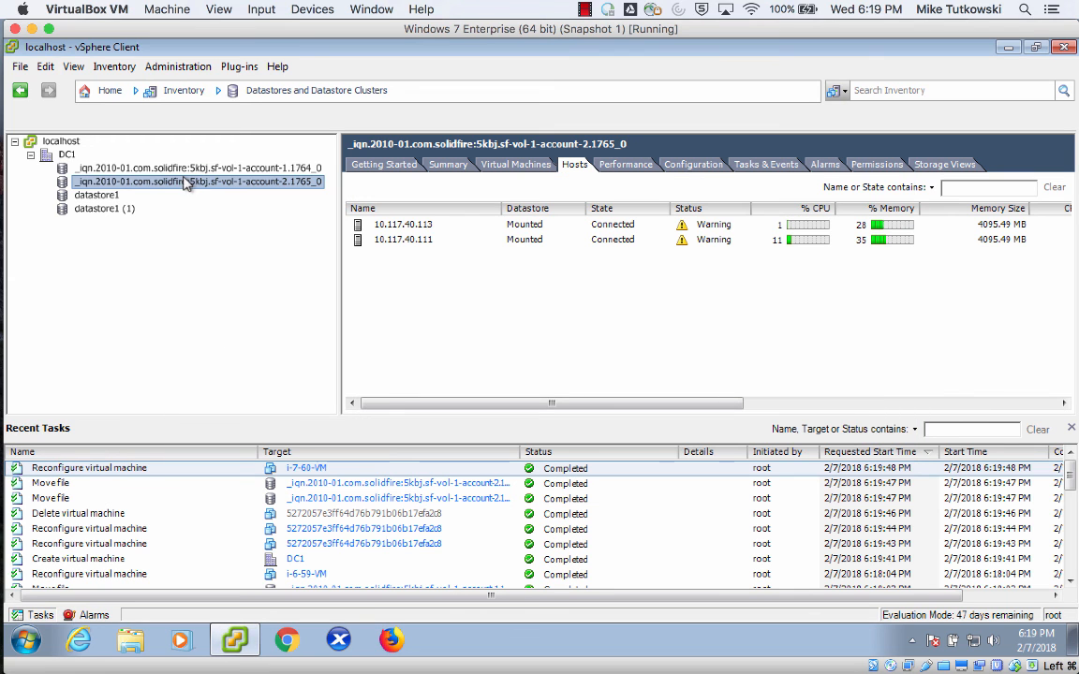
Switch back to CloudStack in Chrome, log out, and log in as admin, entering the account password.
mouse_move(28, 212)
click(23, 145)
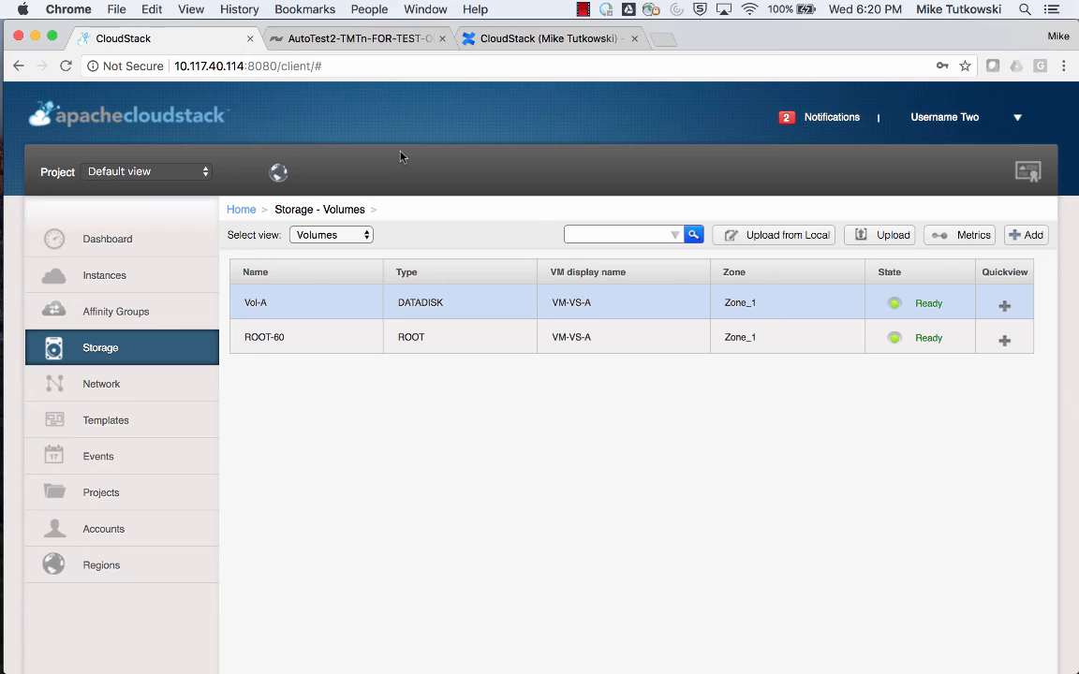
click(1007, 117)
click(924, 157)
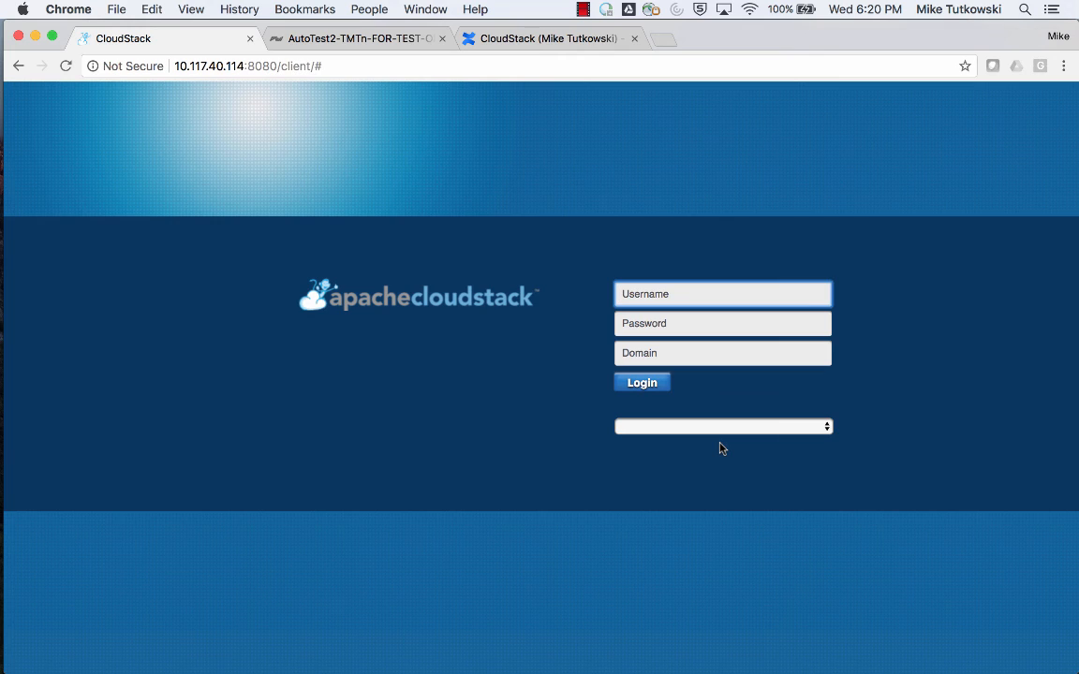
text(a)
key(Down)
key(Tab)
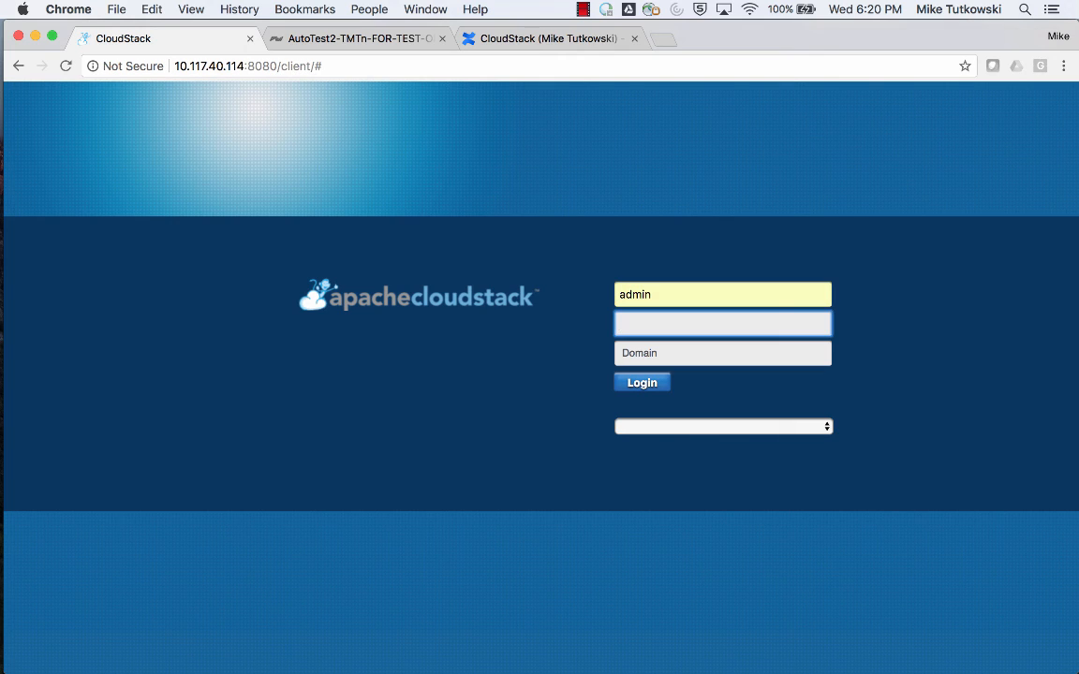
text(••••••••)
key(Return)
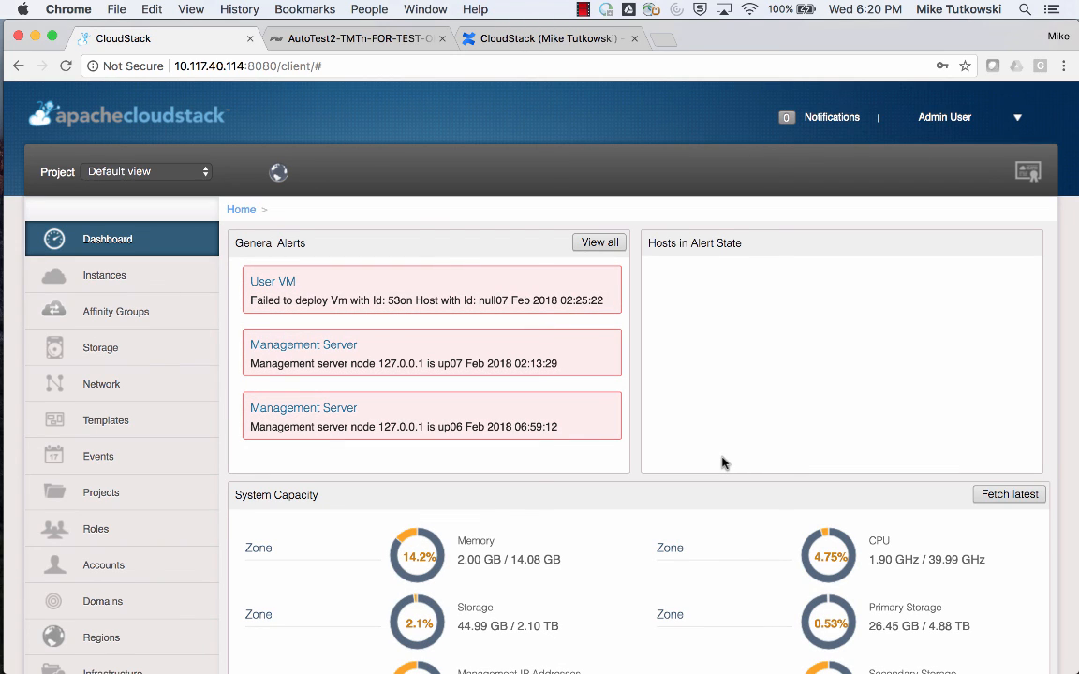
Open the details of the SF-Vol-1-Account-1 primary storage in the infrastructure and examine its storage tags.
scroll(272, 484, down, 3)
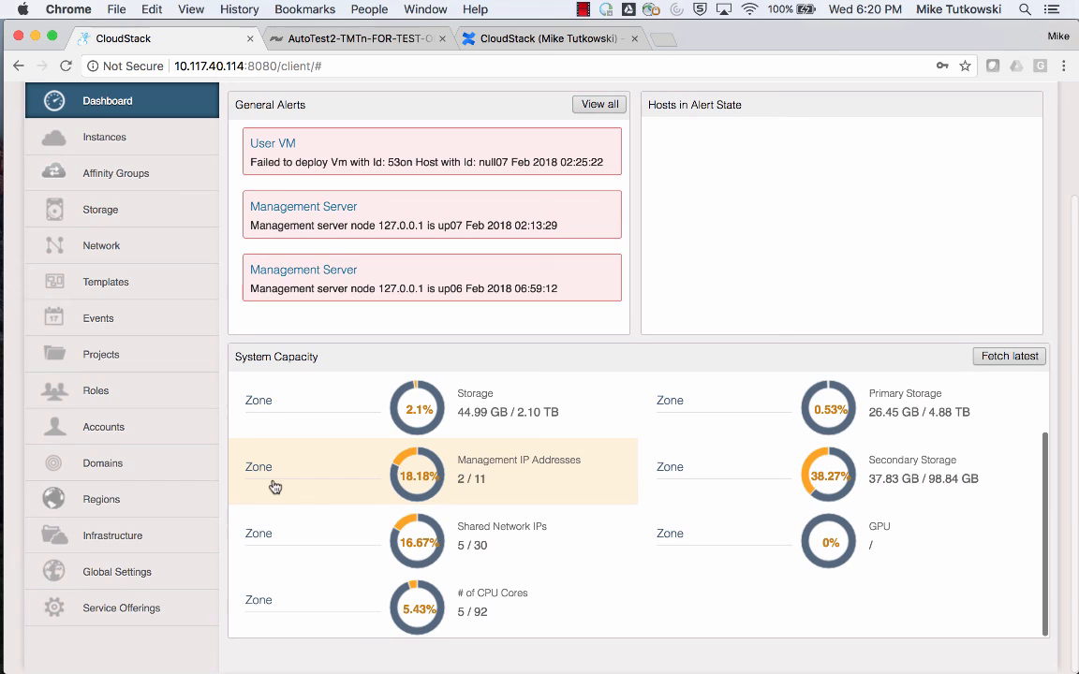
click(186, 532)
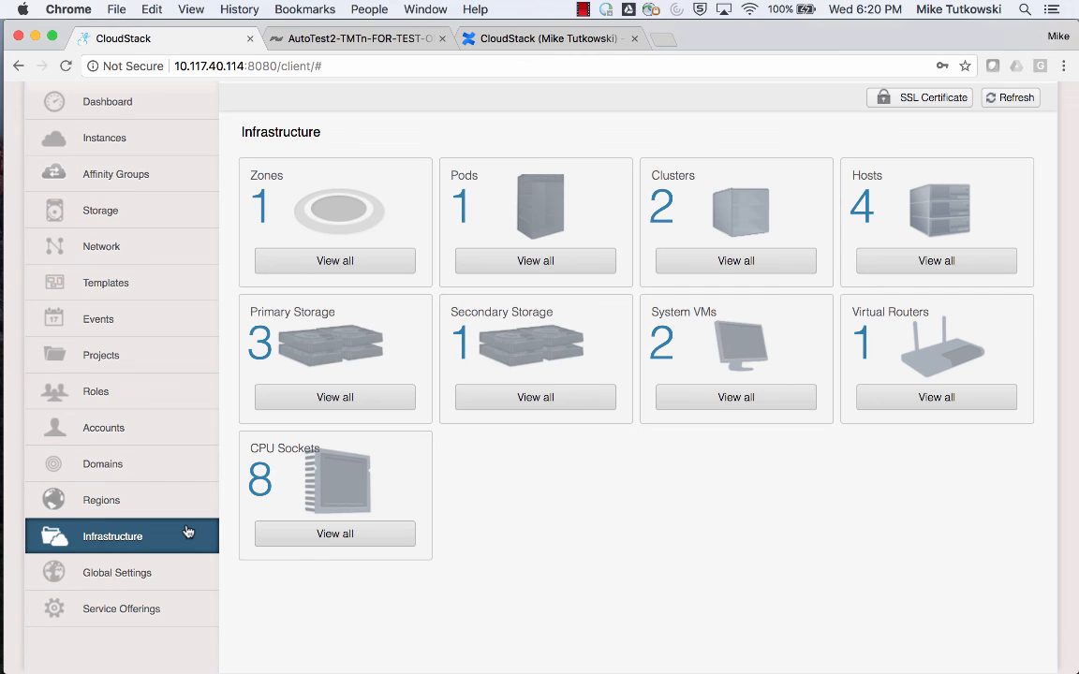
click(313, 398)
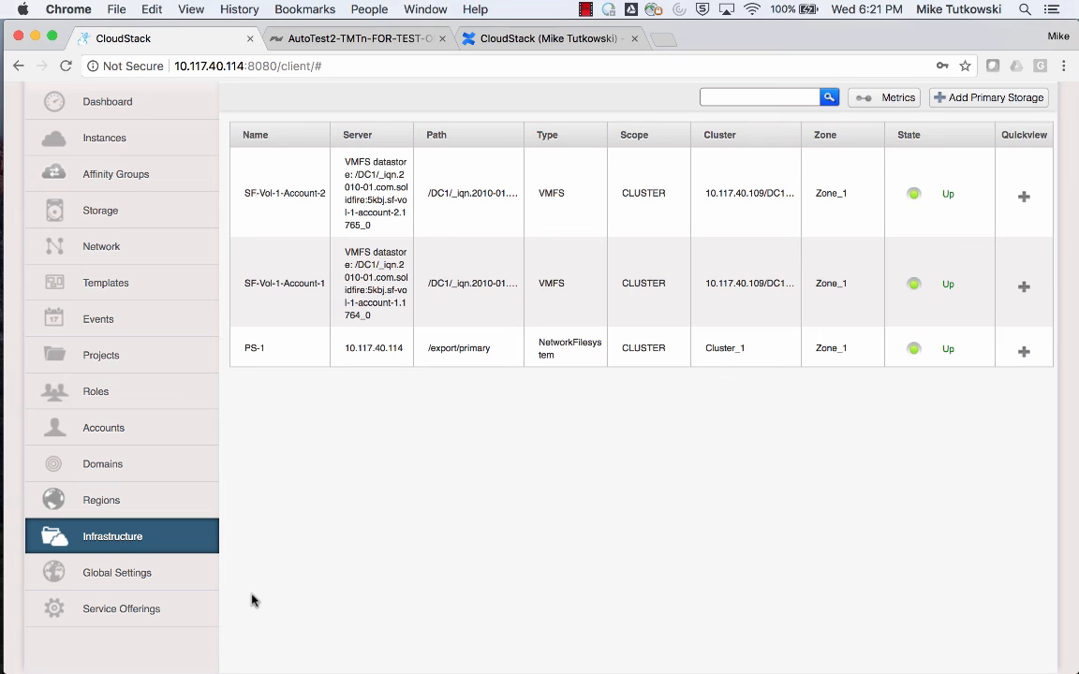
click(281, 284)
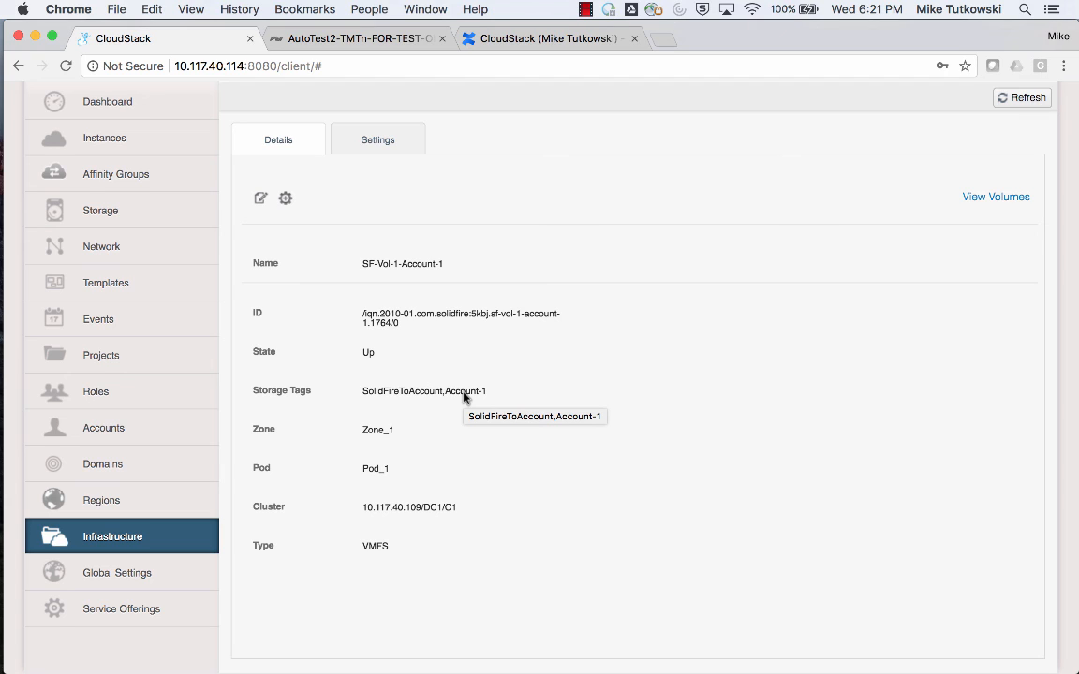
Open the details of the CO 1 compute offering and examine its storage tags.
click(197, 601)
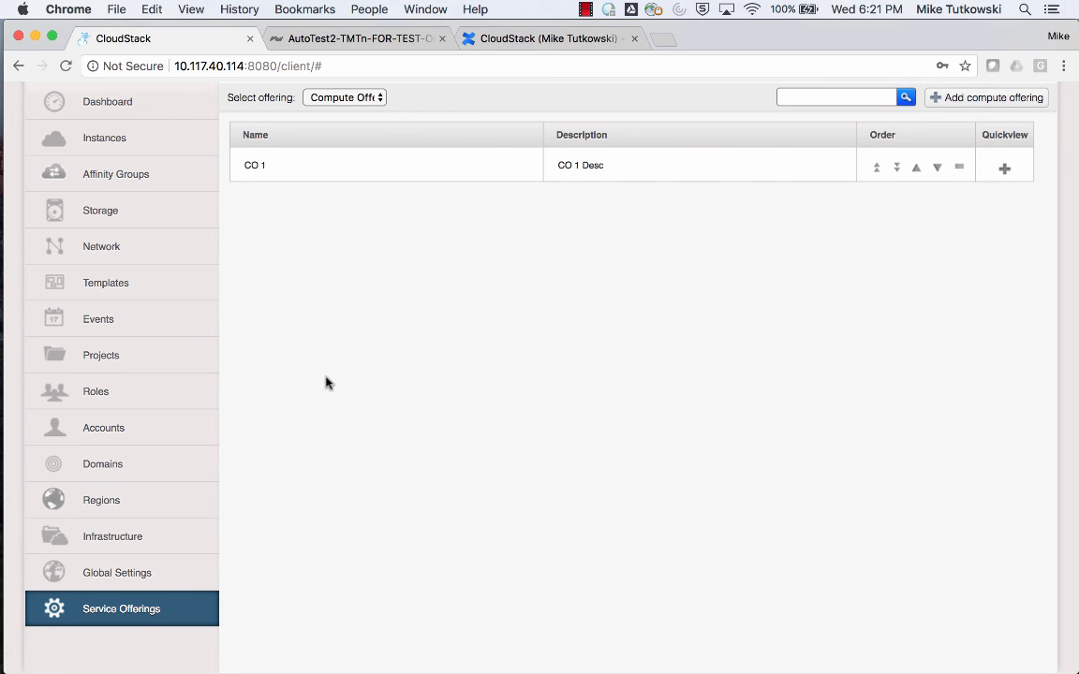
click(256, 168)
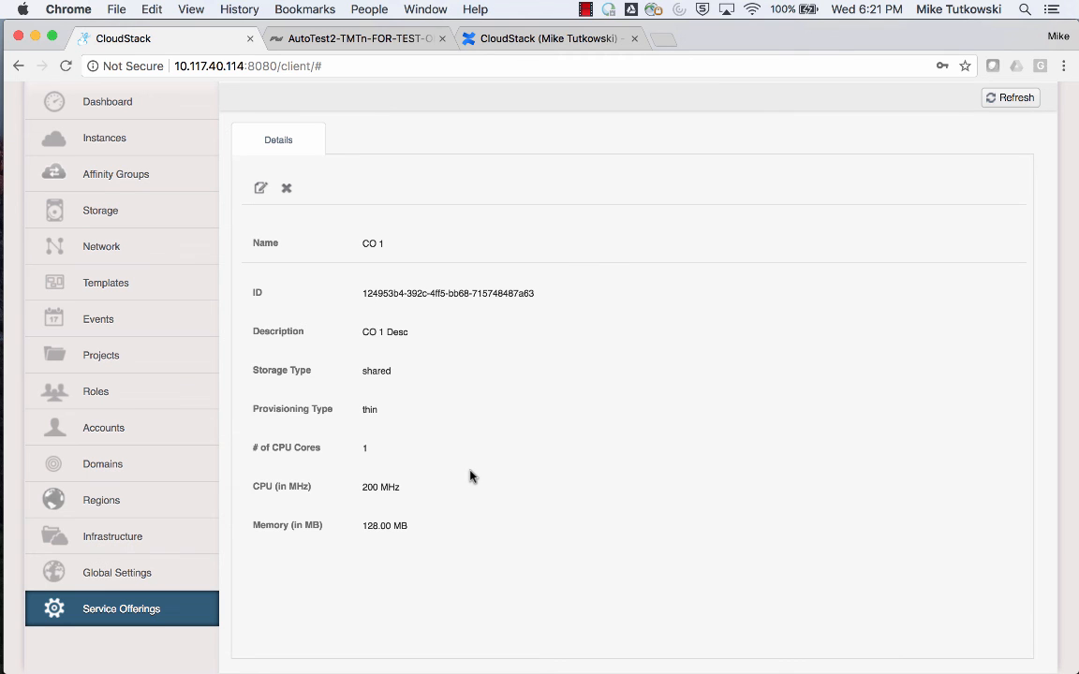
scroll(470, 477, down, 10)
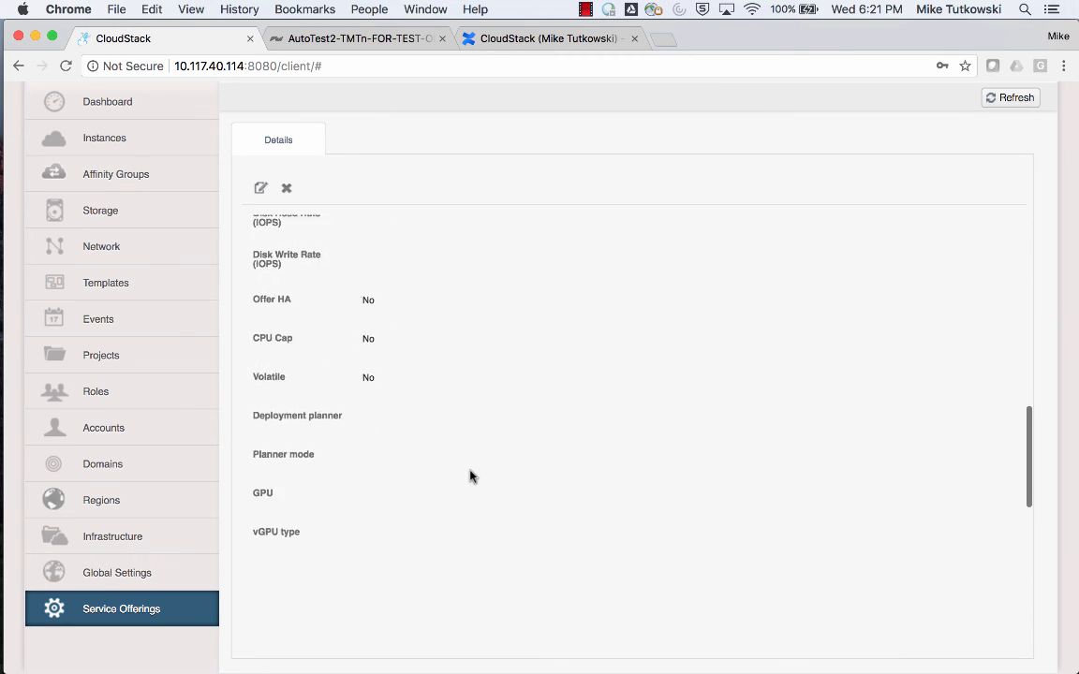
scroll(470, 476, down, 4)
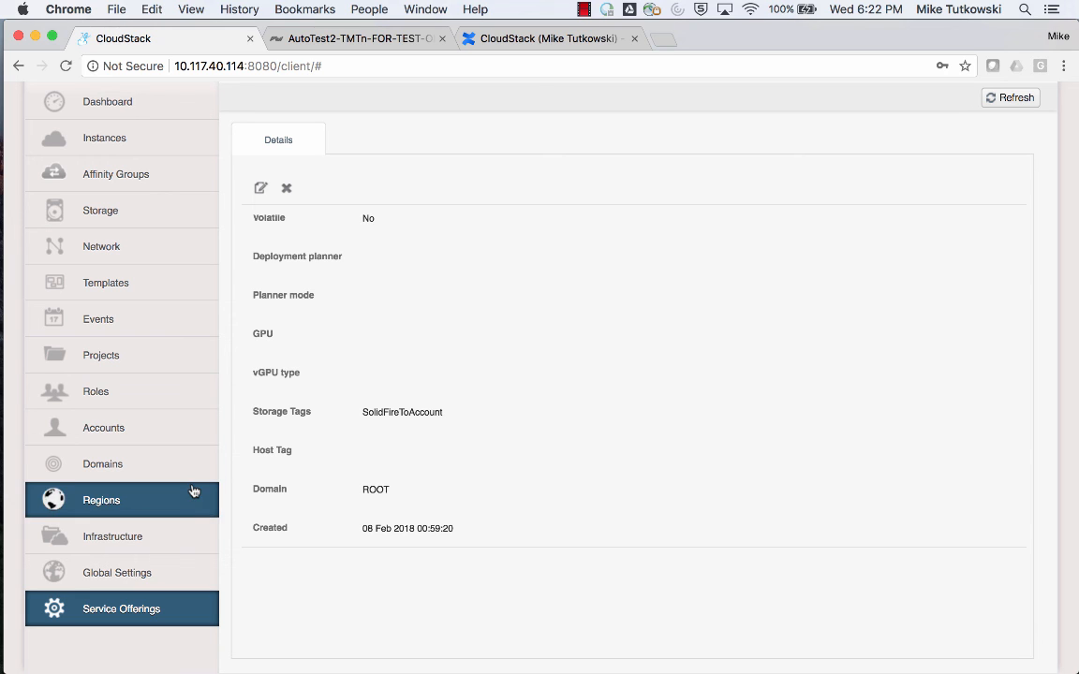
Return to the infrastructure's primary storage list and select the SF-Vol-1-Account-2 entry.
click(182, 537)
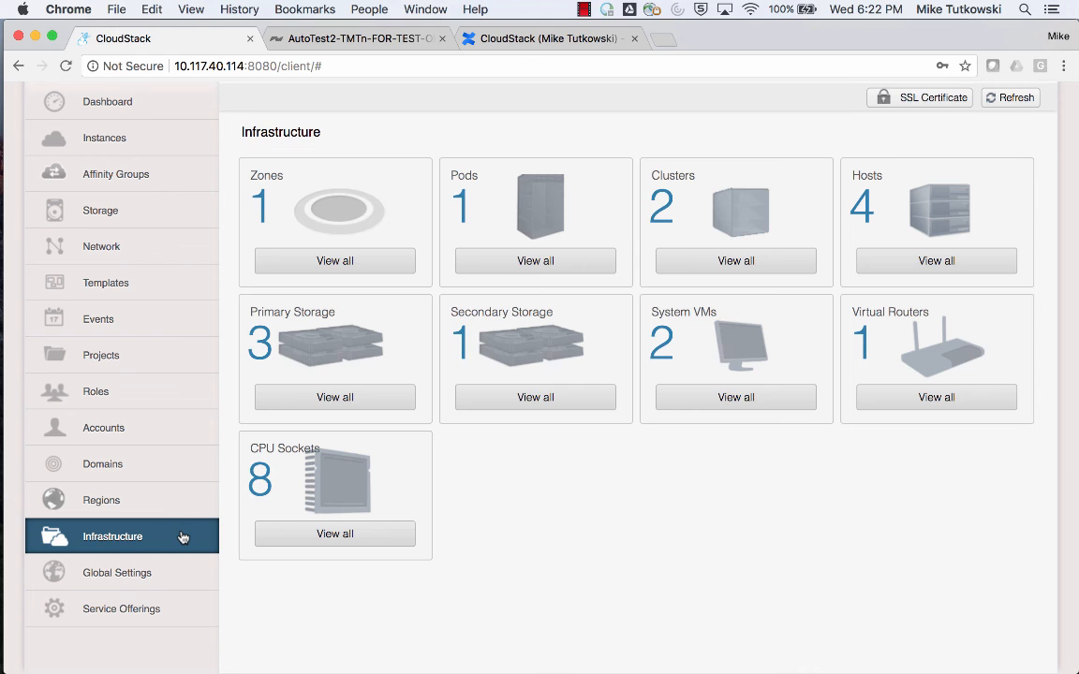
click(319, 404)
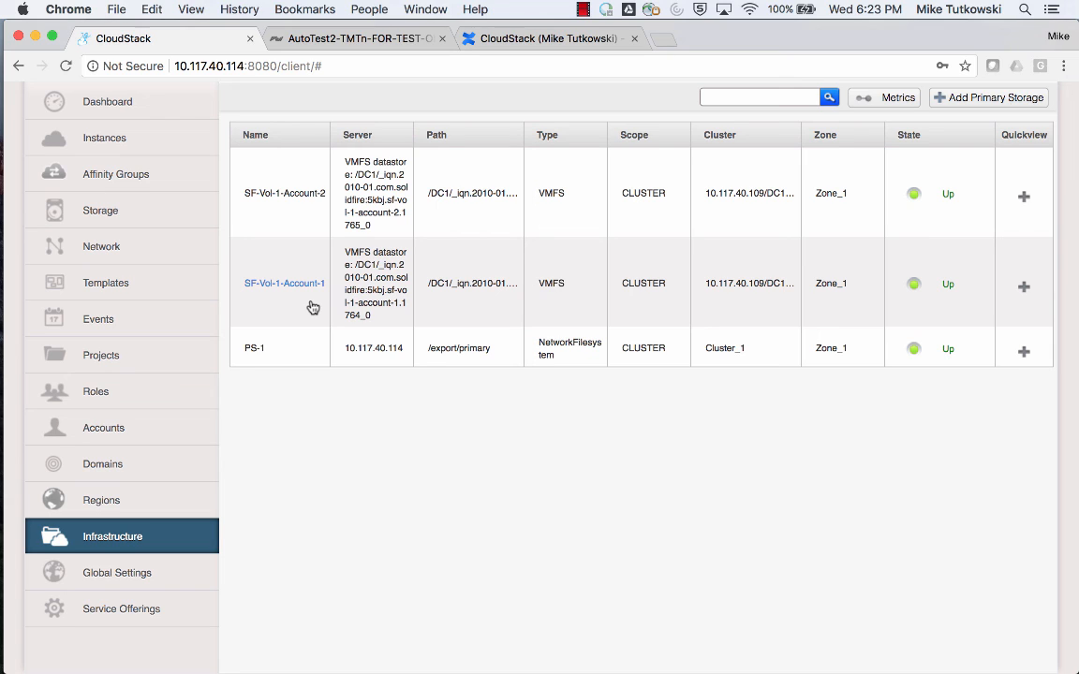
click(368, 198)
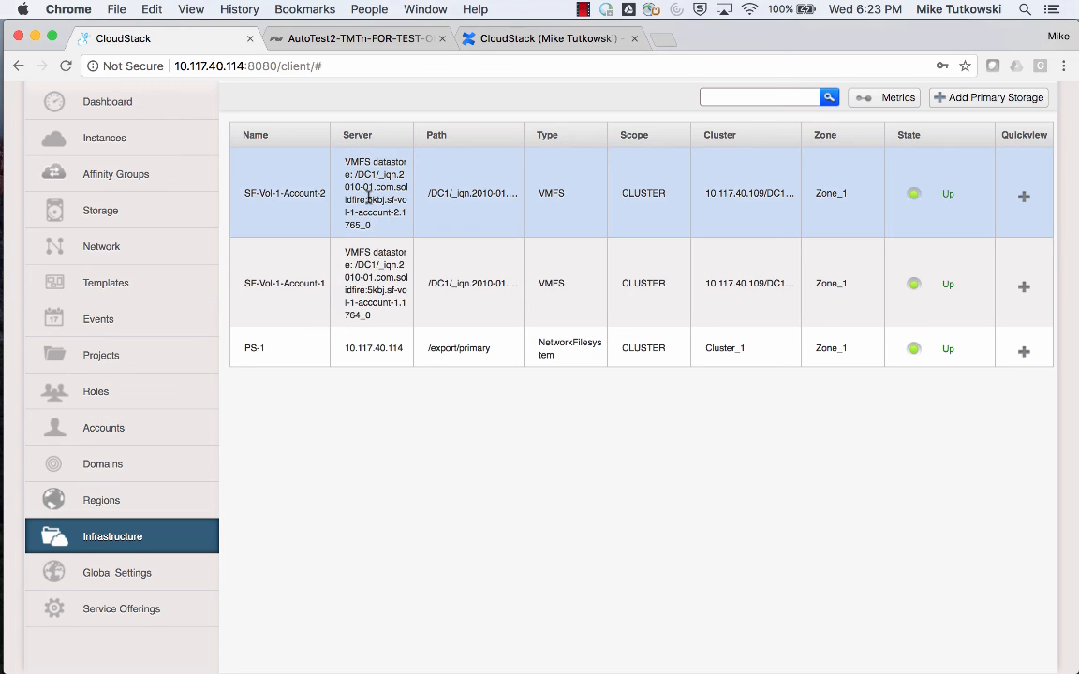